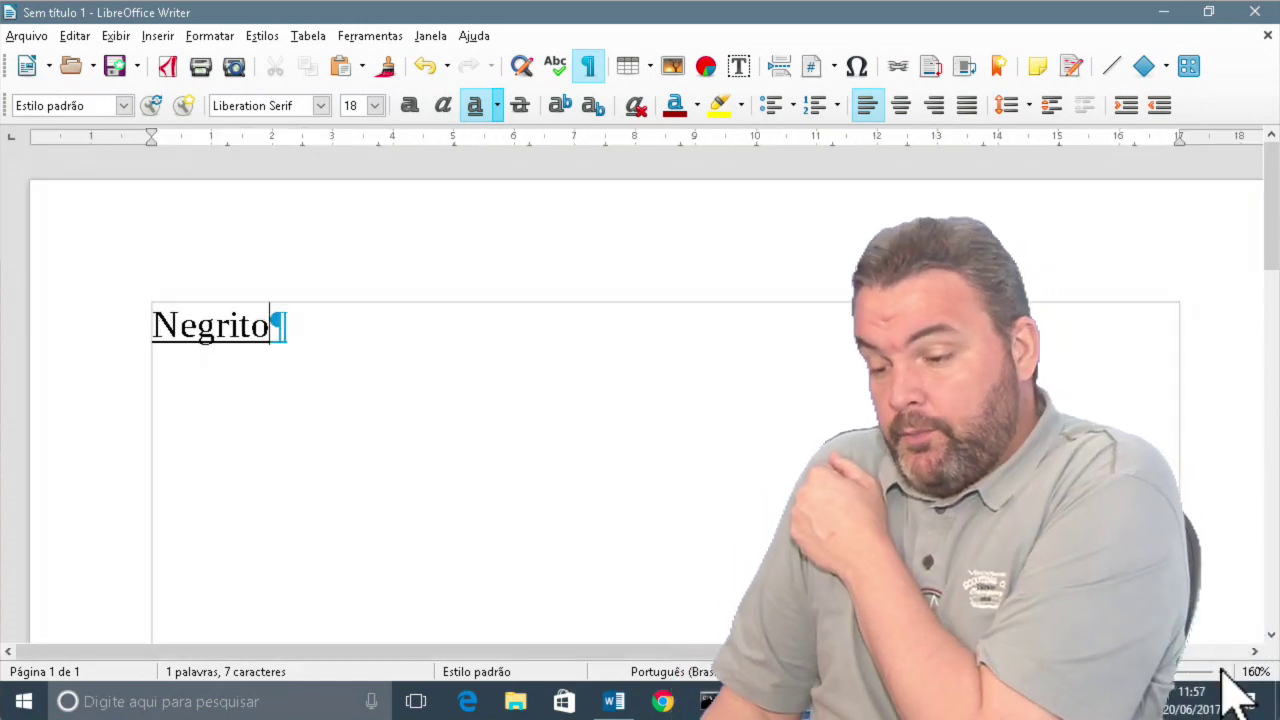
Delete the underlined word "Negrito" and hide the formatting marks and text boundary in the document.
{"action": "left_click", "coordinate": [1222, 670]}
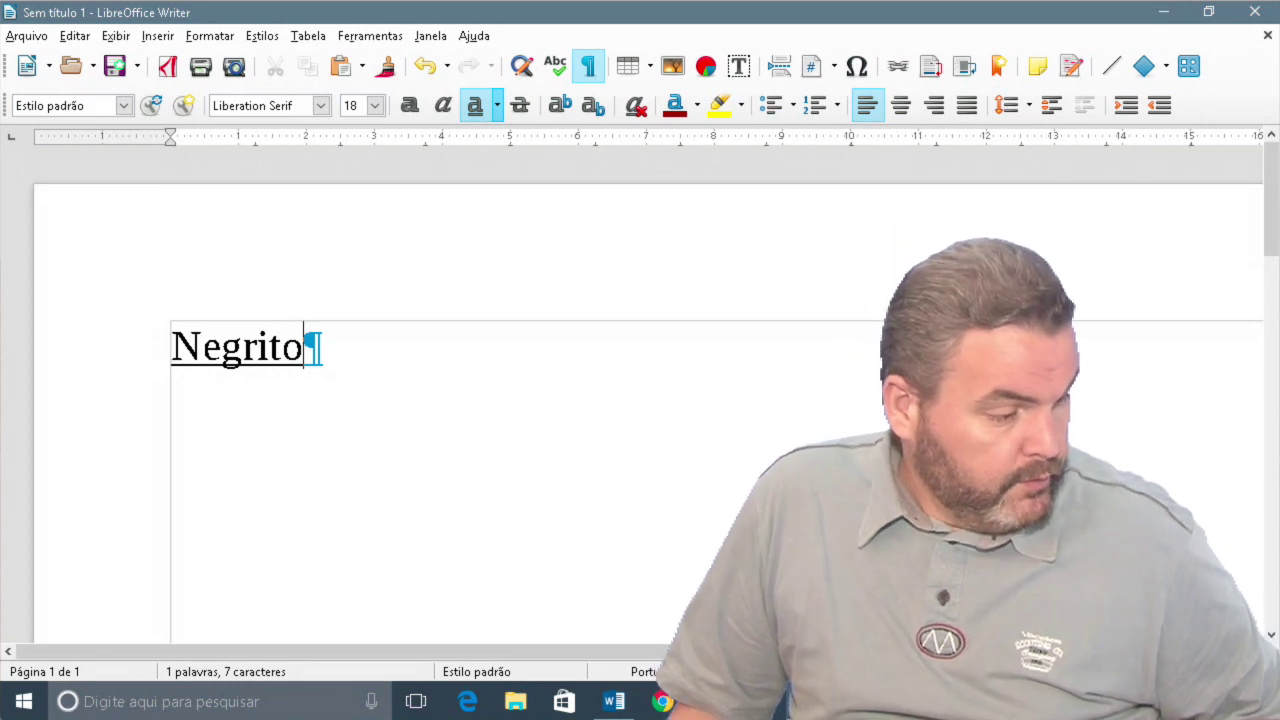
{"action": "left_click", "coordinate": [1120, 670]}
{"action": "left_click", "coordinate": [1120, 670]}
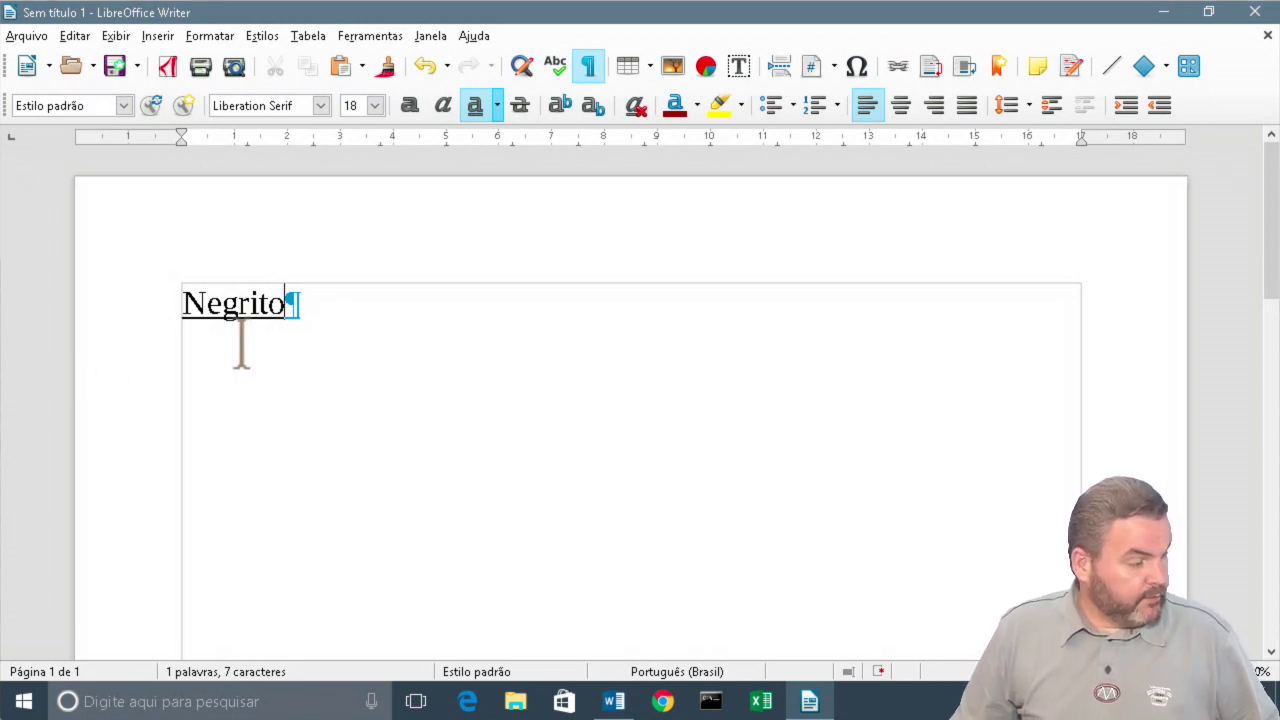
{"action": "double_click", "coordinate": [266, 306]}
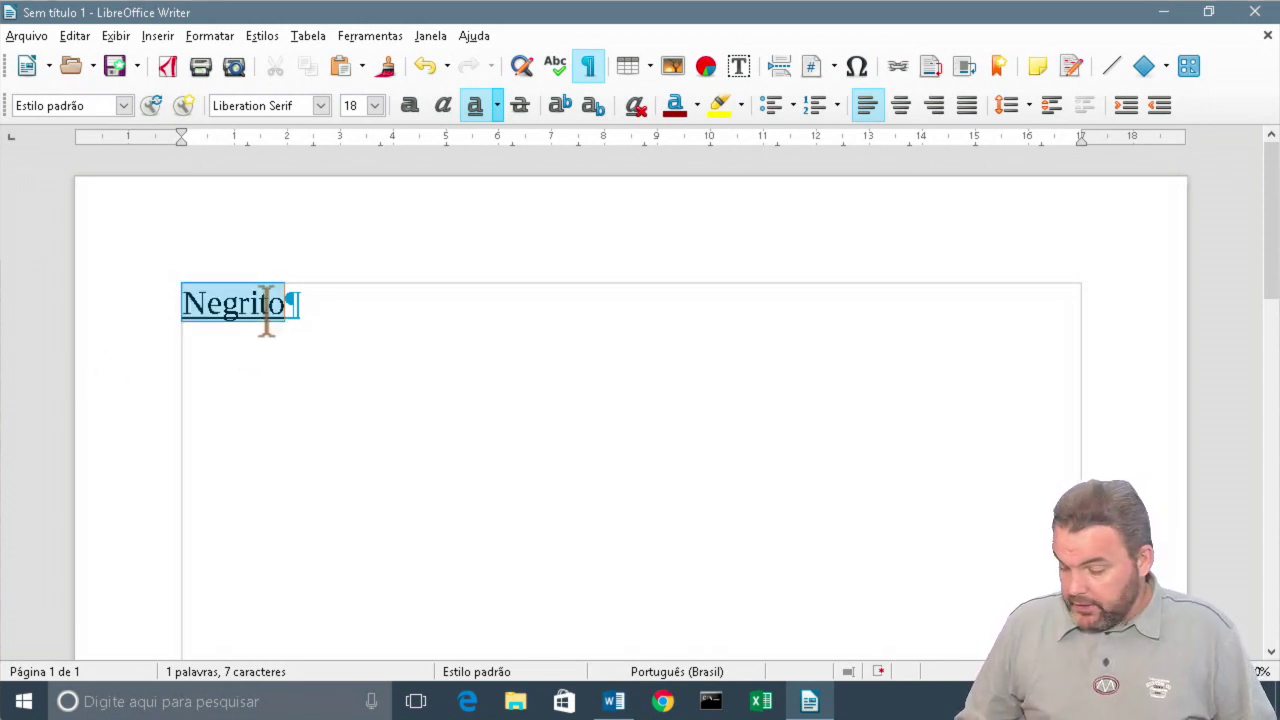
{"action": "key", "text": "Delete"}
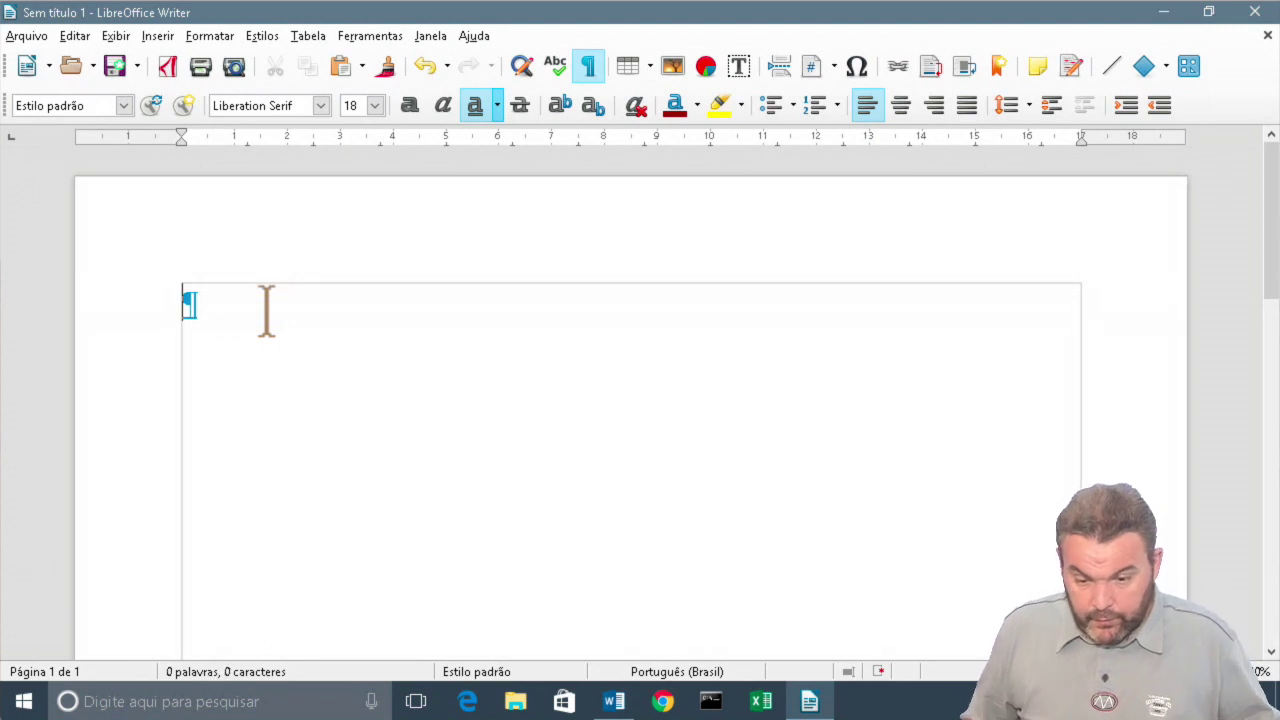
{"action": "left_click", "coordinate": [589, 68]}
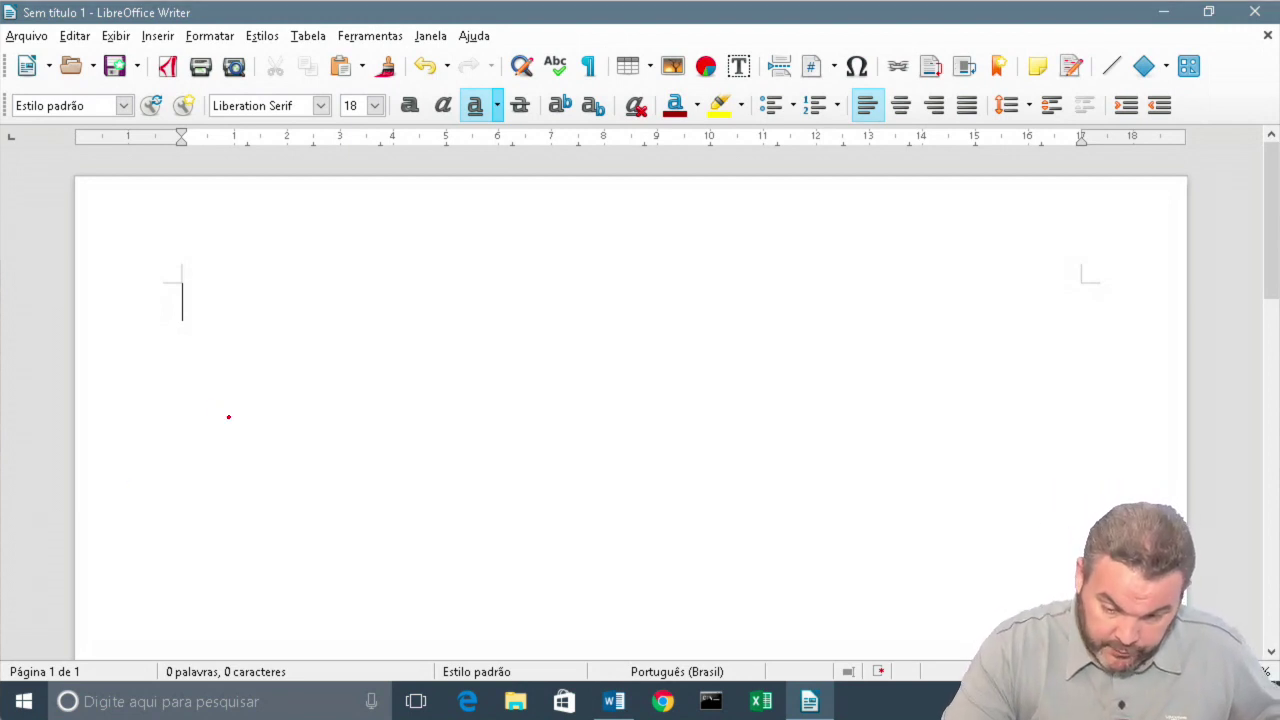
Draw a red arrow pointing at the text cursor and handwrite the label "Ponto de Inserção" beside it.
{"action": "mouse_move", "coordinate": [229, 417]}
{"action": "left_mouse_down"}
{"action": "mouse_move", "coordinate": [189, 366]}
{"action": "mouse_move", "coordinate": [176, 368]}
{"action": "mouse_move", "coordinate": [207, 362]}
{"action": "left_mouse_up"}
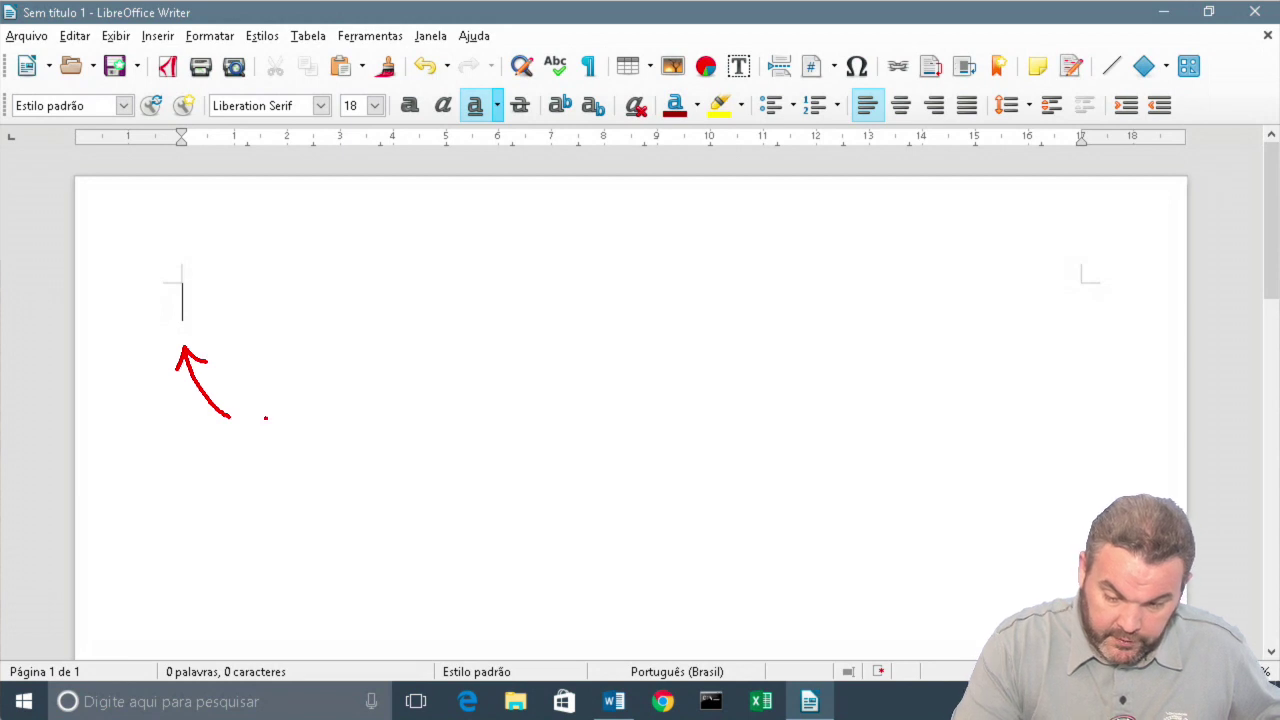
{"action": "mouse_move", "coordinate": [262, 412]}
{"action": "left_mouse_down"}
{"action": "mouse_move", "coordinate": [265, 448]}
{"action": "mouse_move", "coordinate": [264, 432]}
{"action": "mouse_move", "coordinate": [315, 432]}
{"action": "left_mouse_up"}
{"action": "mouse_move", "coordinate": [316, 385]}
{"action": "left_mouse_down"}
{"action": "mouse_move", "coordinate": [324, 420]}
{"action": "mouse_move", "coordinate": [343, 406]}
{"action": "mouse_move", "coordinate": [388, 413]}
{"action": "left_mouse_up"}
{"action": "mouse_move", "coordinate": [386, 400]}
{"action": "left_mouse_down"}
{"action": "mouse_move", "coordinate": [378, 412]}
{"action": "mouse_move", "coordinate": [420, 404]}
{"action": "left_mouse_up"}
{"action": "mouse_move", "coordinate": [440, 362]}
{"action": "left_mouse_down"}
{"action": "mouse_move", "coordinate": [447, 394]}
{"action": "mouse_move", "coordinate": [456, 353]}
{"action": "left_mouse_up"}
{"action": "left_click_drag", "start_coordinate": [462, 380], "coordinate": [488, 378]}
{"action": "mouse_move", "coordinate": [506, 356]}
{"action": "left_mouse_down"}
{"action": "mouse_move", "coordinate": [495, 376]}
{"action": "mouse_move", "coordinate": [554, 338]}
{"action": "mouse_move", "coordinate": [584, 348]}
{"action": "mouse_move", "coordinate": [596, 328]}
{"action": "mouse_move", "coordinate": [608, 334]}
{"action": "left_mouse_up"}
{"action": "left_click_drag", "start_coordinate": [626, 318], "coordinate": [624, 320]}
{"action": "left_click_drag", "start_coordinate": [614, 316], "coordinate": [630, 312]}
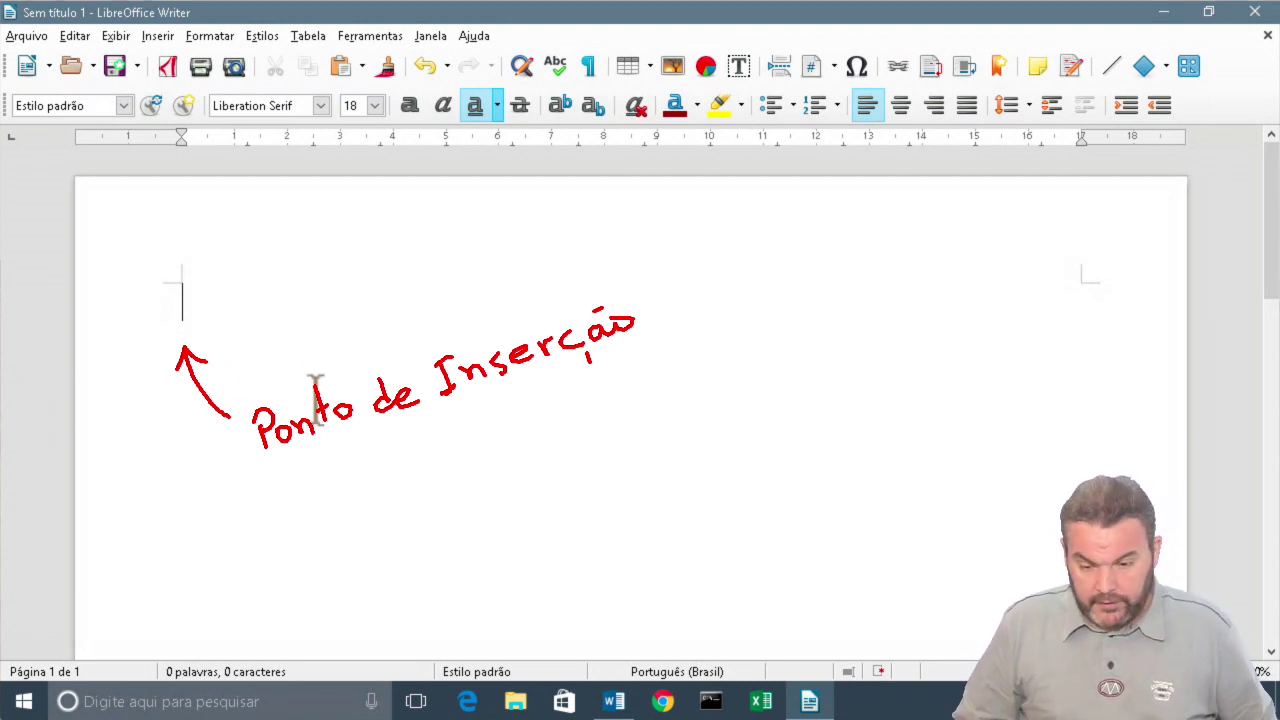
Write the sentence "Saudações, queridos alunos e alunas." at the start of the page.
{"action": "type", "text": "Sauda'~"}
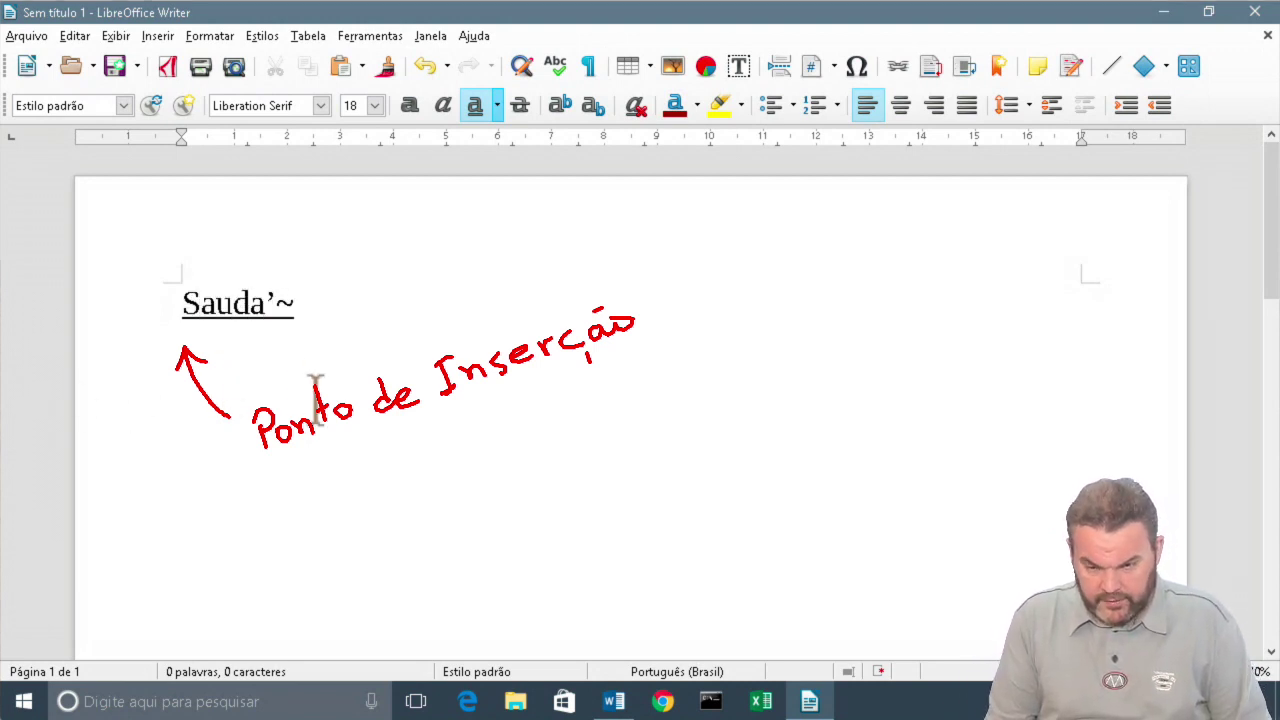
{"action": "key", "text": "BackSpace"}
{"action": "key", "text": "BackSpace"}
{"action": "type", "text": "ções"}
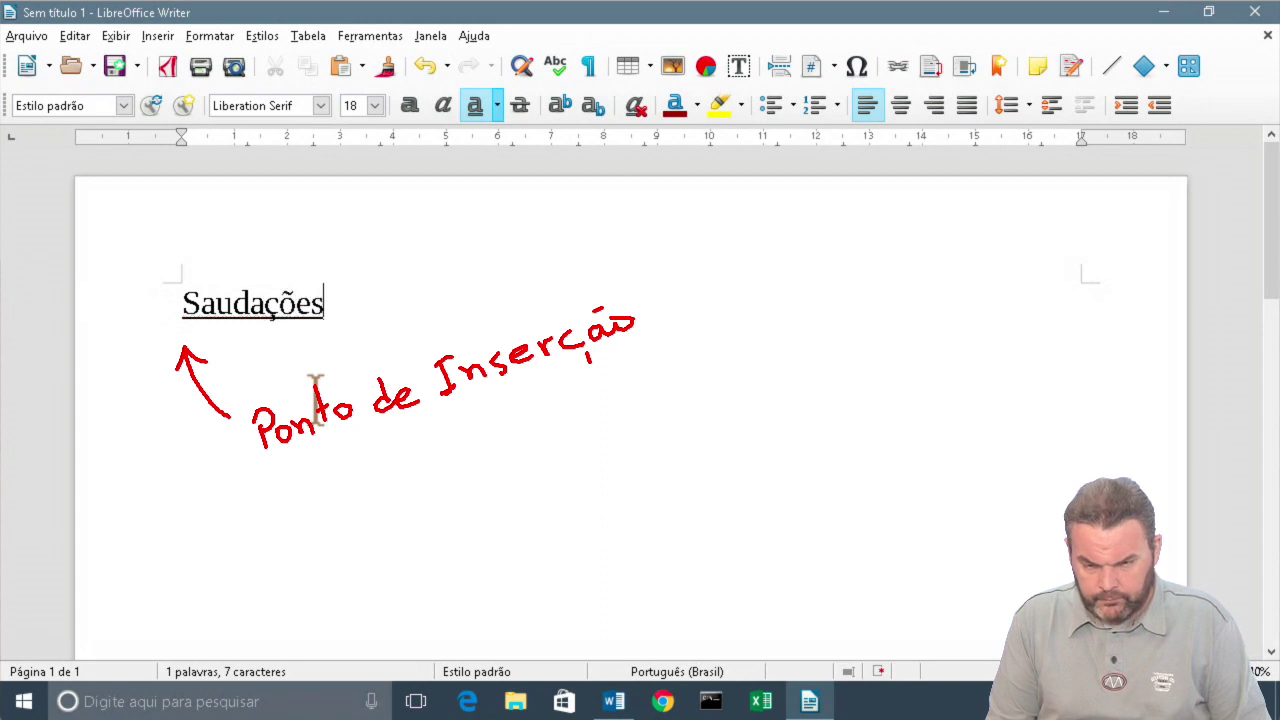
{"action": "type", "text": ", queridos"}
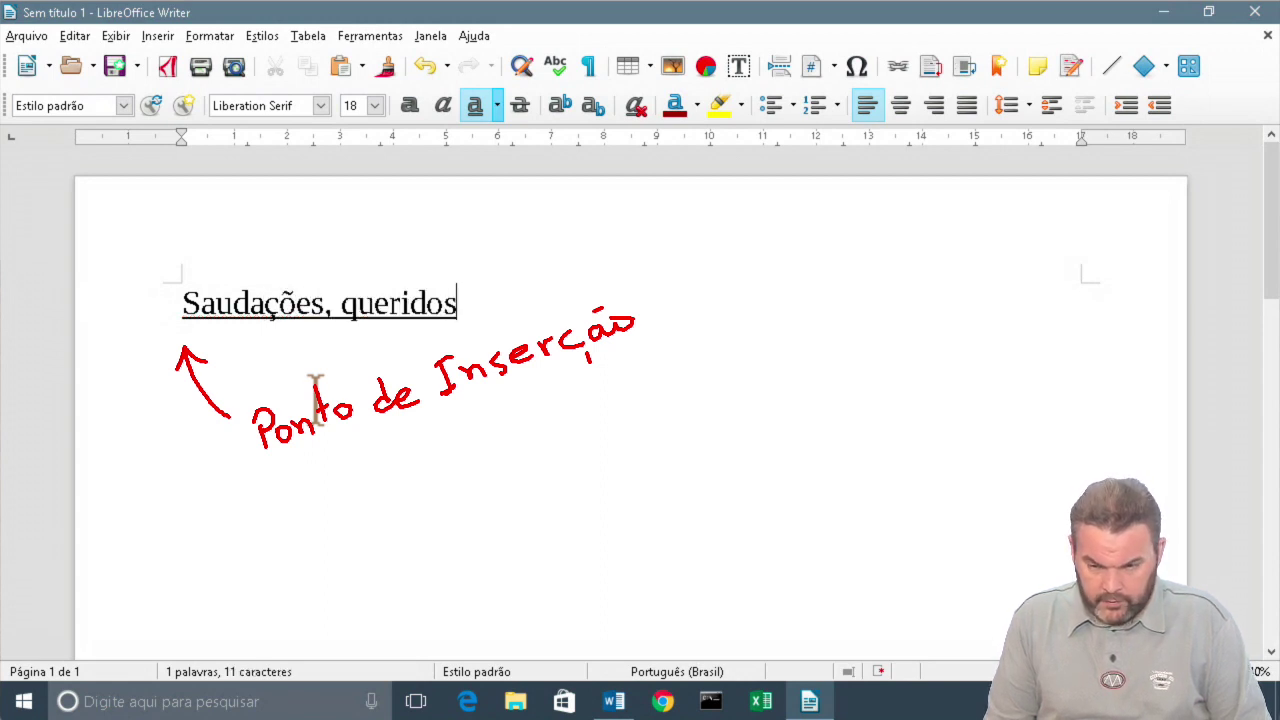
{"action": "type", "text": " alunos e alunas."}
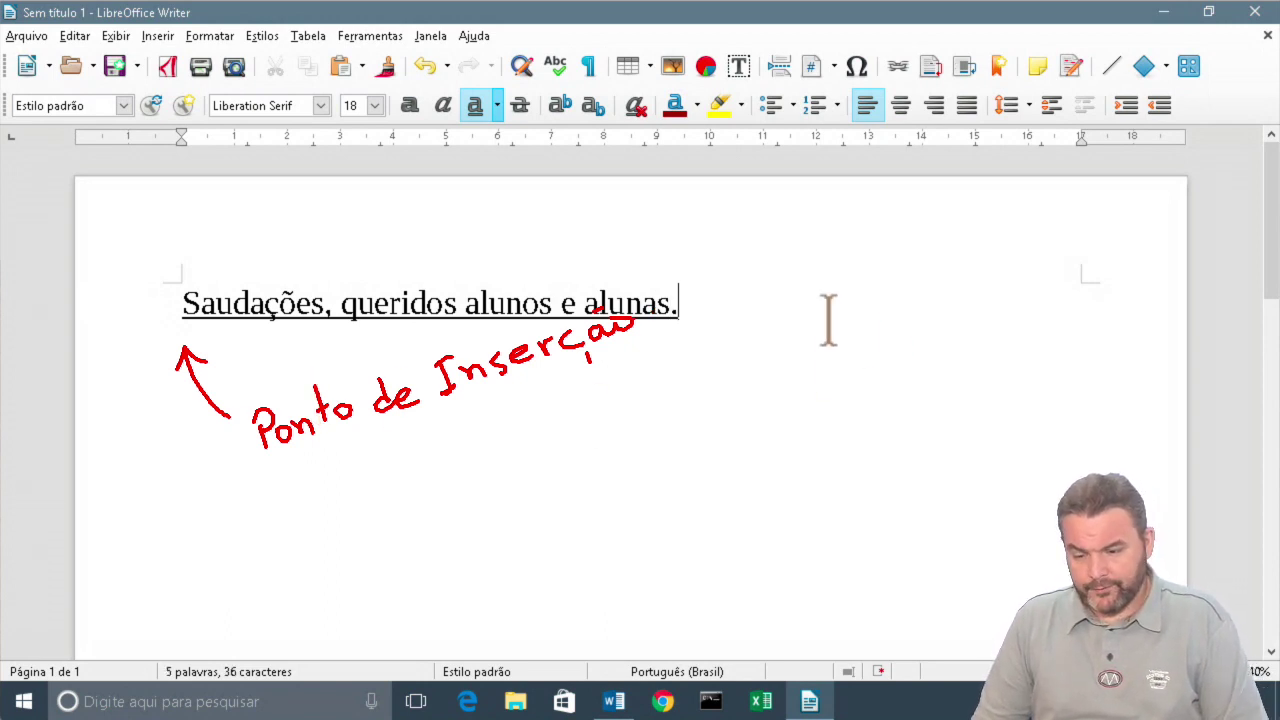
Remove the underline from the whole greeting sentence and place the cursor at its end.
{"action": "left_click_drag", "start_coordinate": [678, 303], "coordinate": [195, 275]}
{"action": "left_click", "coordinate": [474, 106]}
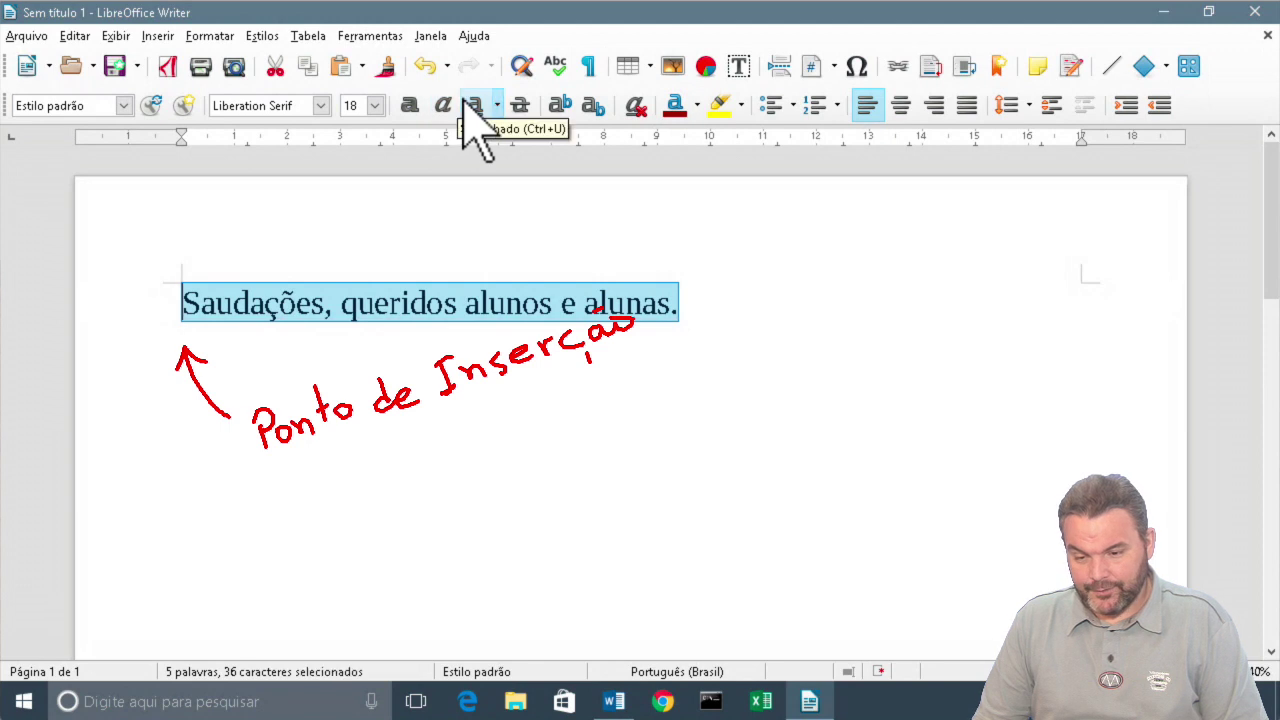
{"action": "left_click", "coordinate": [694, 308]}
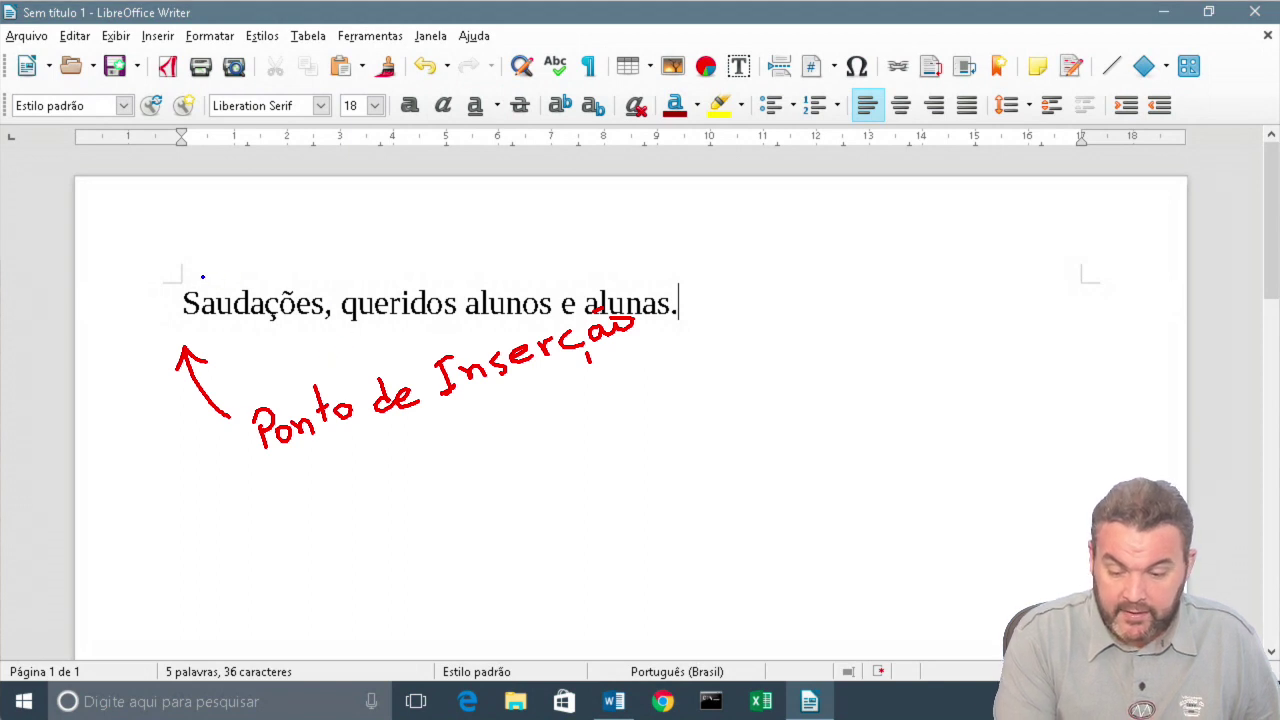
Mark the insertion point's path along the greeting with blue bars, arrows and a circle, and clear all annotations.
{"action": "left_click_drag", "start_coordinate": [187, 282], "coordinate": [186, 325]}
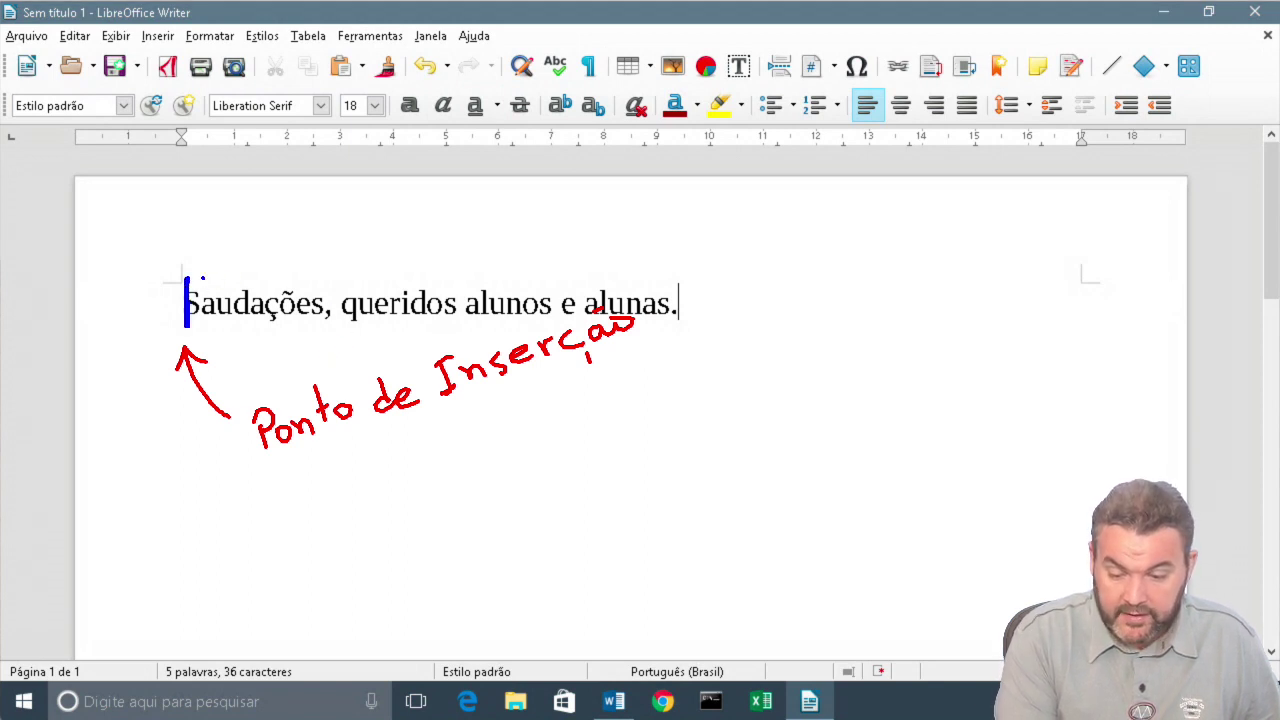
{"action": "mouse_move", "coordinate": [200, 277]}
{"action": "left_mouse_down"}
{"action": "mouse_move", "coordinate": [252, 274]}
{"action": "mouse_move", "coordinate": [263, 336]}
{"action": "left_mouse_up"}
{"action": "mouse_move", "coordinate": [278, 279]}
{"action": "left_mouse_down"}
{"action": "mouse_move", "coordinate": [334, 275]}
{"action": "mouse_move", "coordinate": [351, 330]}
{"action": "left_mouse_up"}
{"action": "mouse_move", "coordinate": [366, 281]}
{"action": "left_mouse_down"}
{"action": "mouse_move", "coordinate": [414, 274]}
{"action": "mouse_move", "coordinate": [427, 325]}
{"action": "left_mouse_up"}
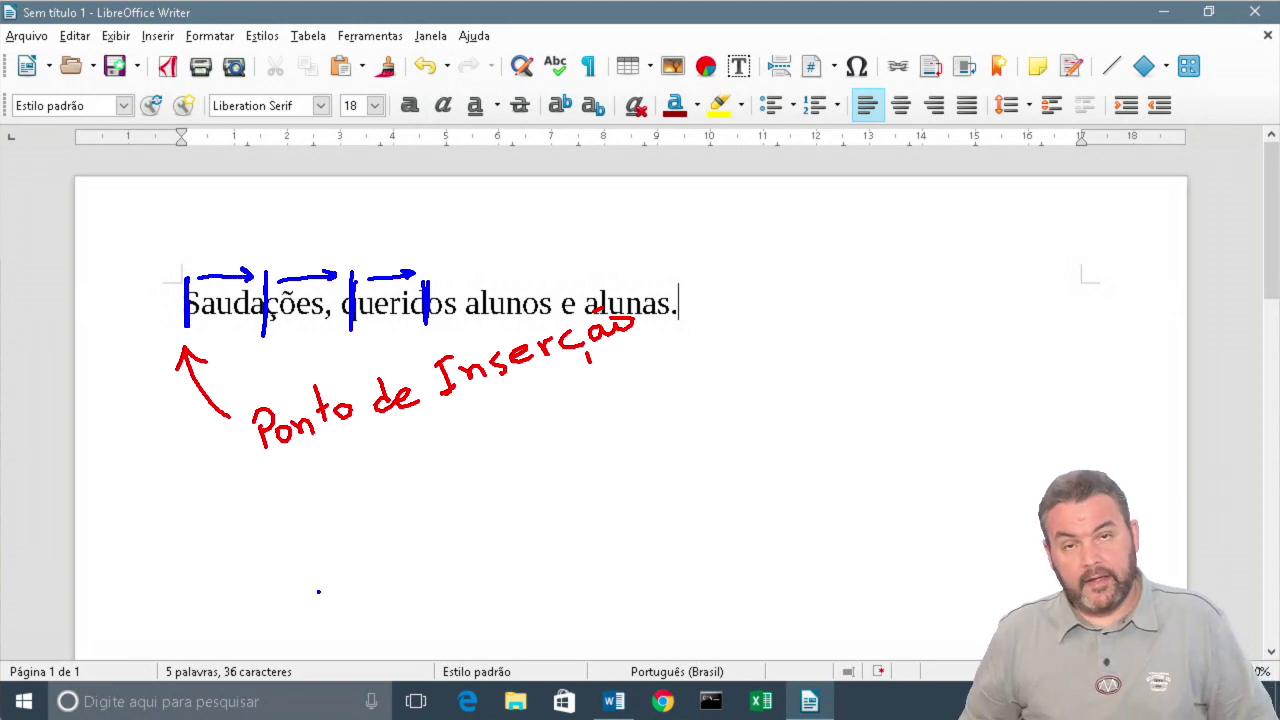
{"action": "mouse_move", "coordinate": [447, 274]}
{"action": "left_mouse_down"}
{"action": "mouse_move", "coordinate": [664, 269]}
{"action": "mouse_move", "coordinate": [650, 277]}
{"action": "left_mouse_up"}
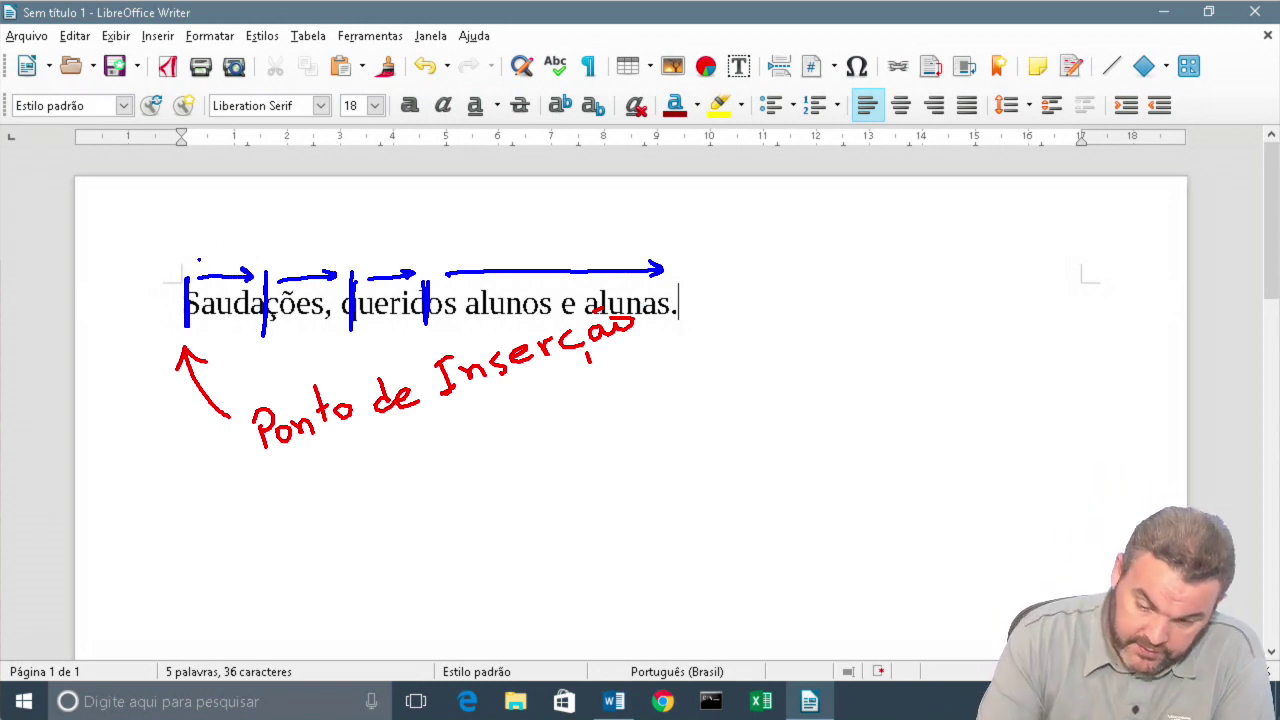
{"action": "mouse_move", "coordinate": [200, 252]}
{"action": "left_mouse_down"}
{"action": "mouse_move", "coordinate": [172, 334]}
{"action": "mouse_move", "coordinate": [196, 248]}
{"action": "left_mouse_up"}
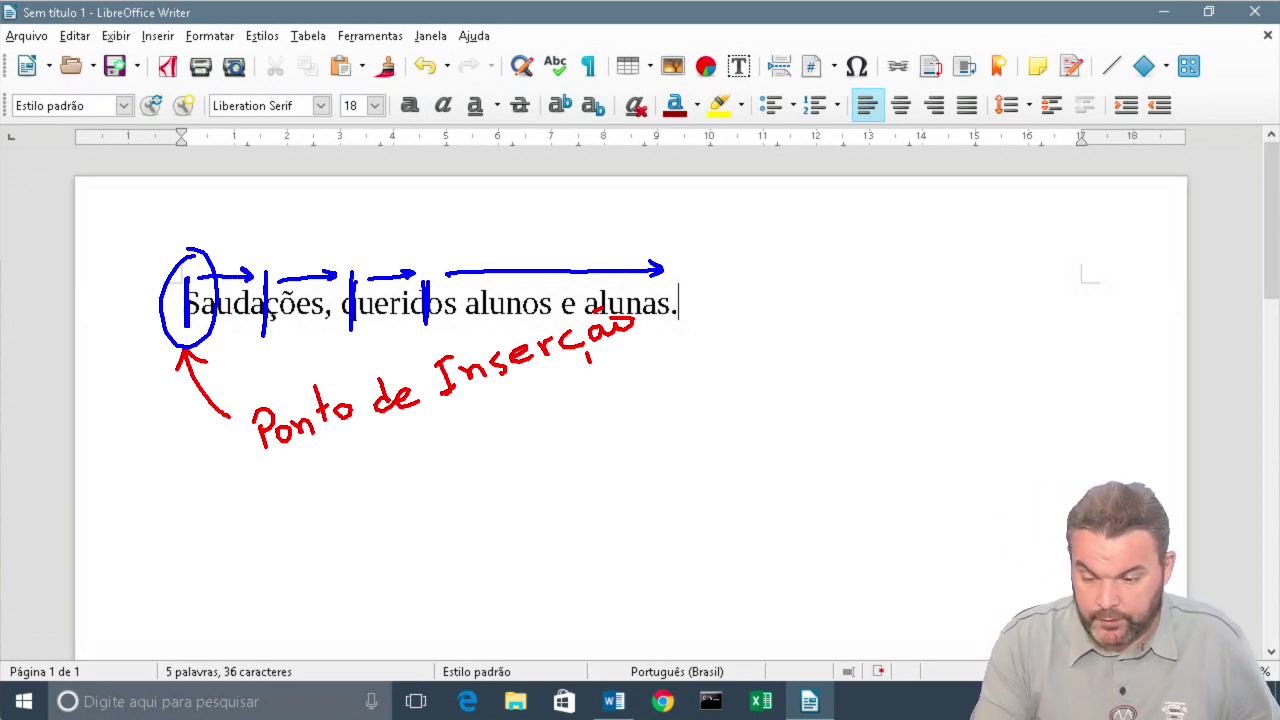
{"action": "left_click_drag", "start_coordinate": [682, 278], "coordinate": [681, 326]}
{"action": "left_click_drag", "start_coordinate": [684, 280], "coordinate": [684, 320]}
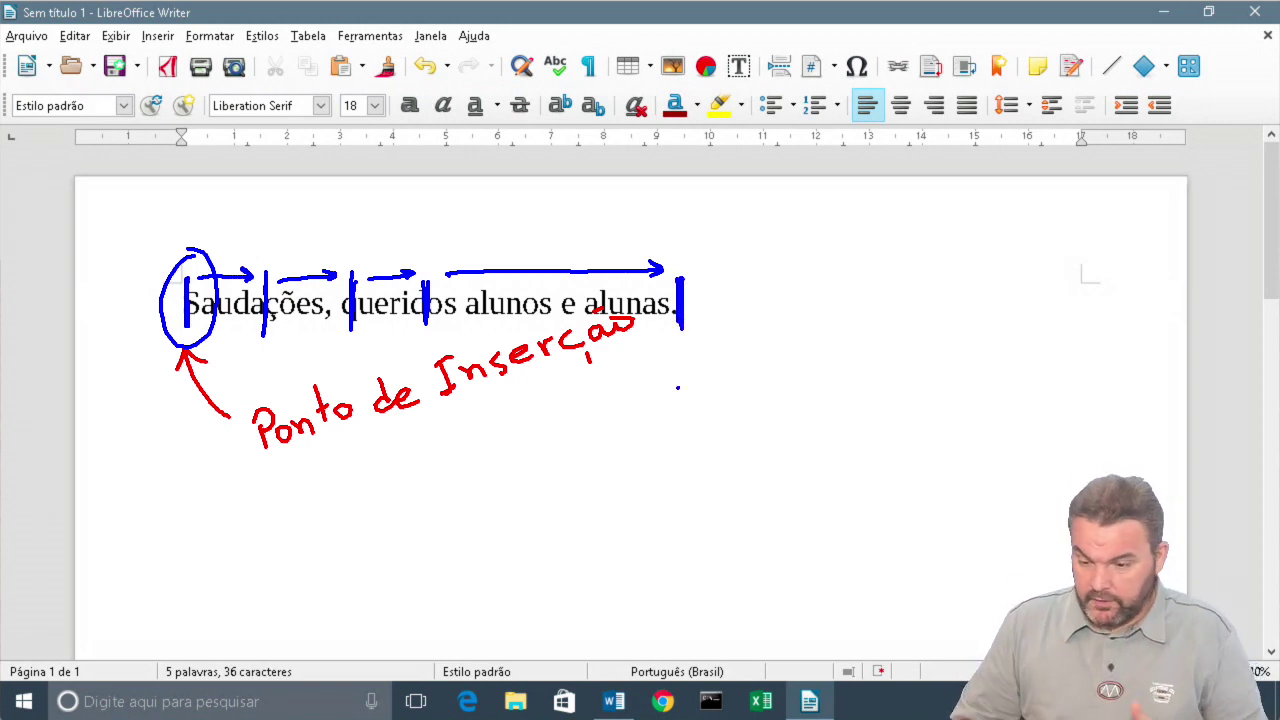
{"action": "key", "text": "Escape"}
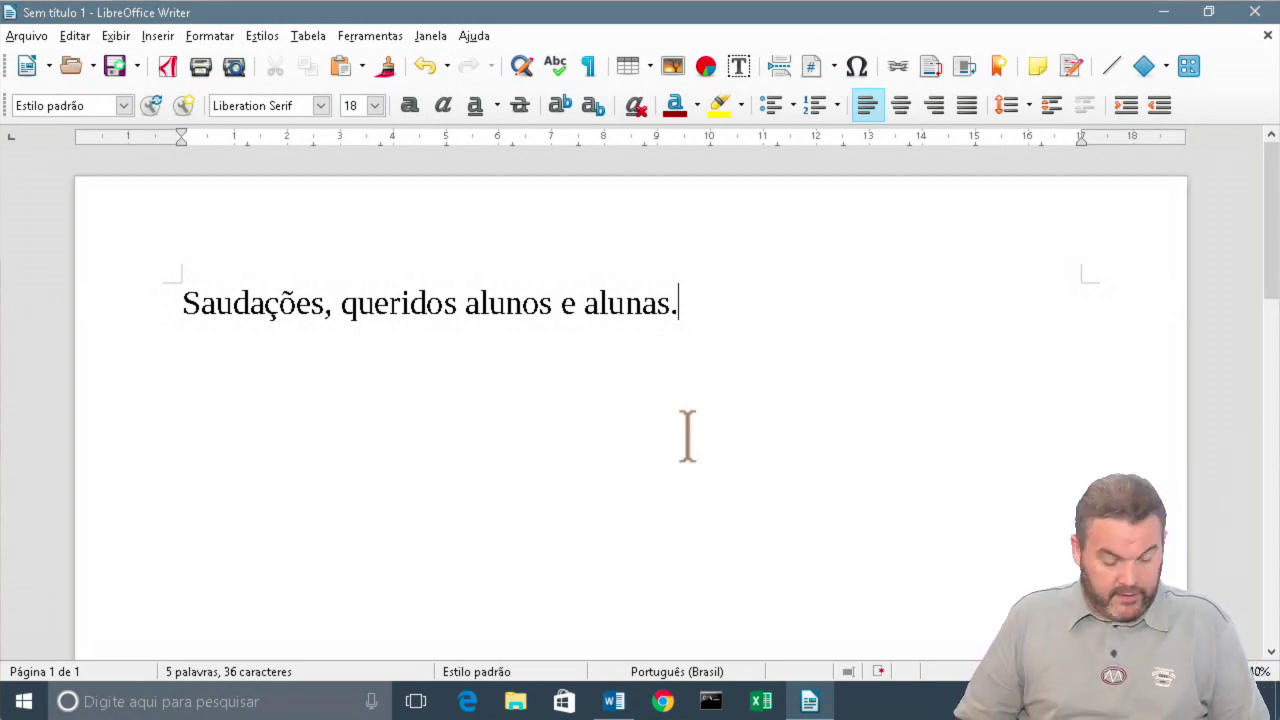
Add the sentence "Vamos seguir o fluxo do texto e mostrar como ele funciona na prática." after the greeting.
{"action": "type", "text": "Vamos segu"}
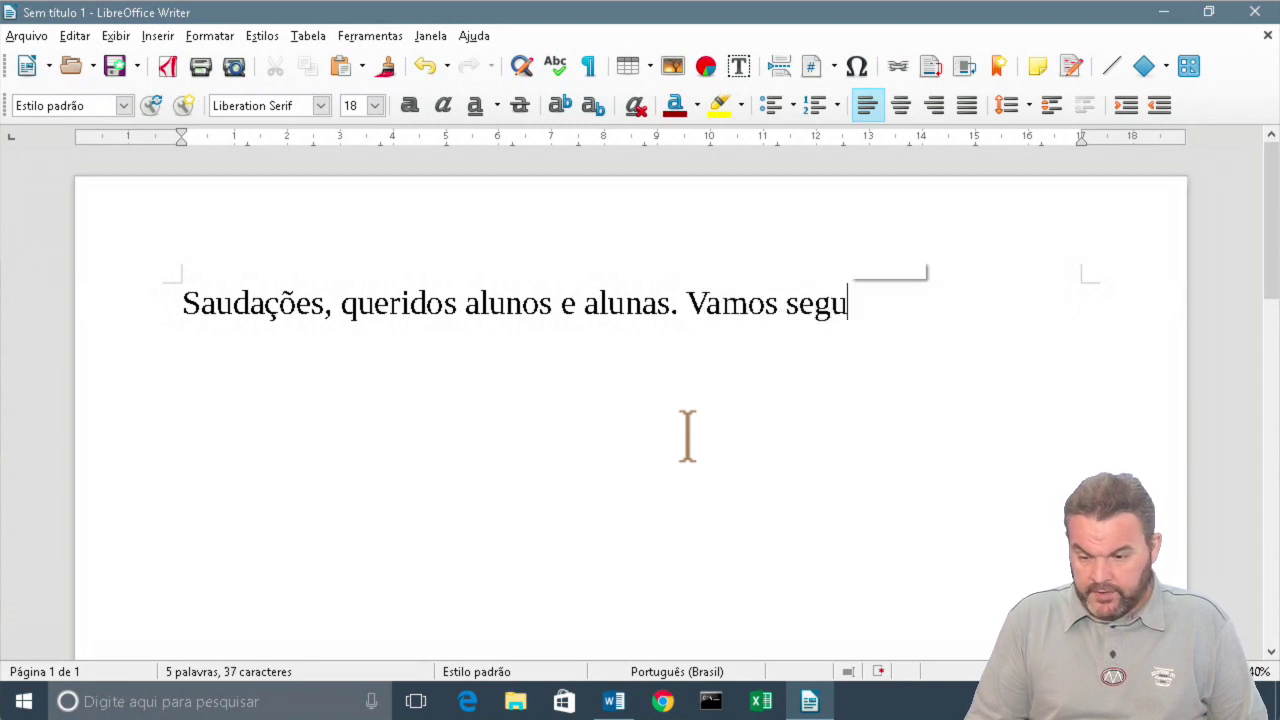
{"action": "type", "text": "ir o fluxo do te"}
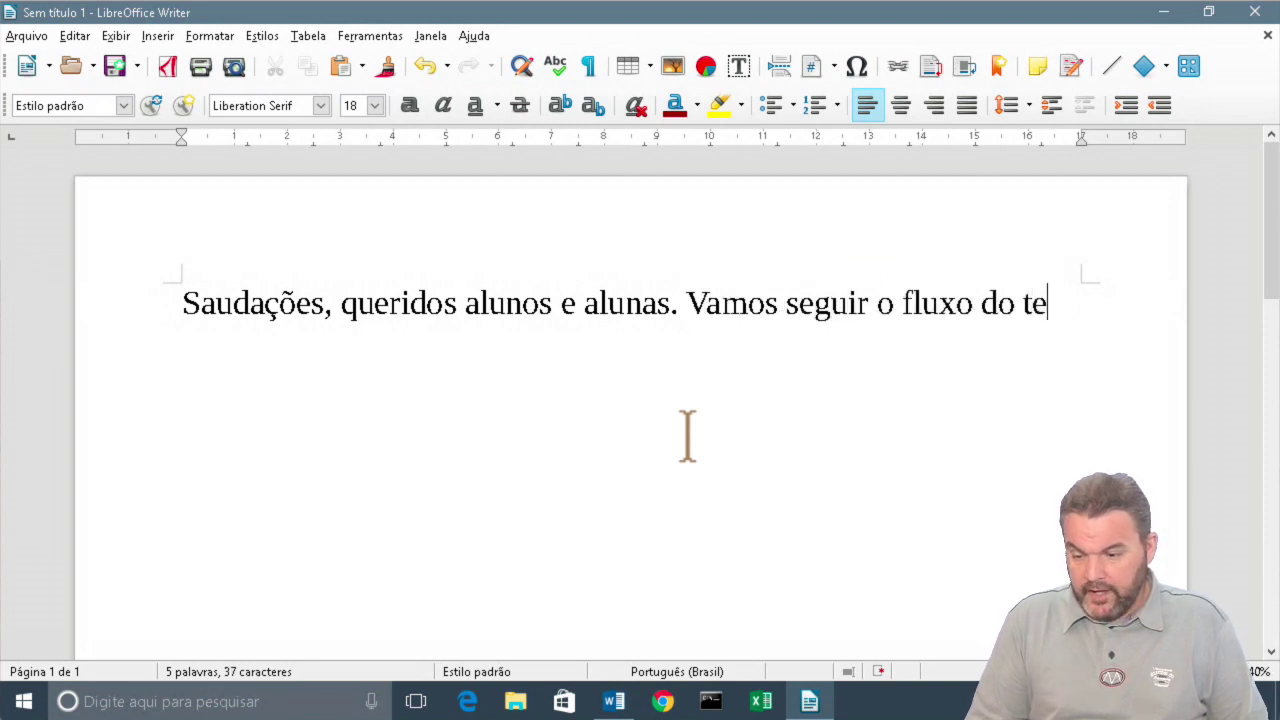
{"action": "type", "text": "xt"}
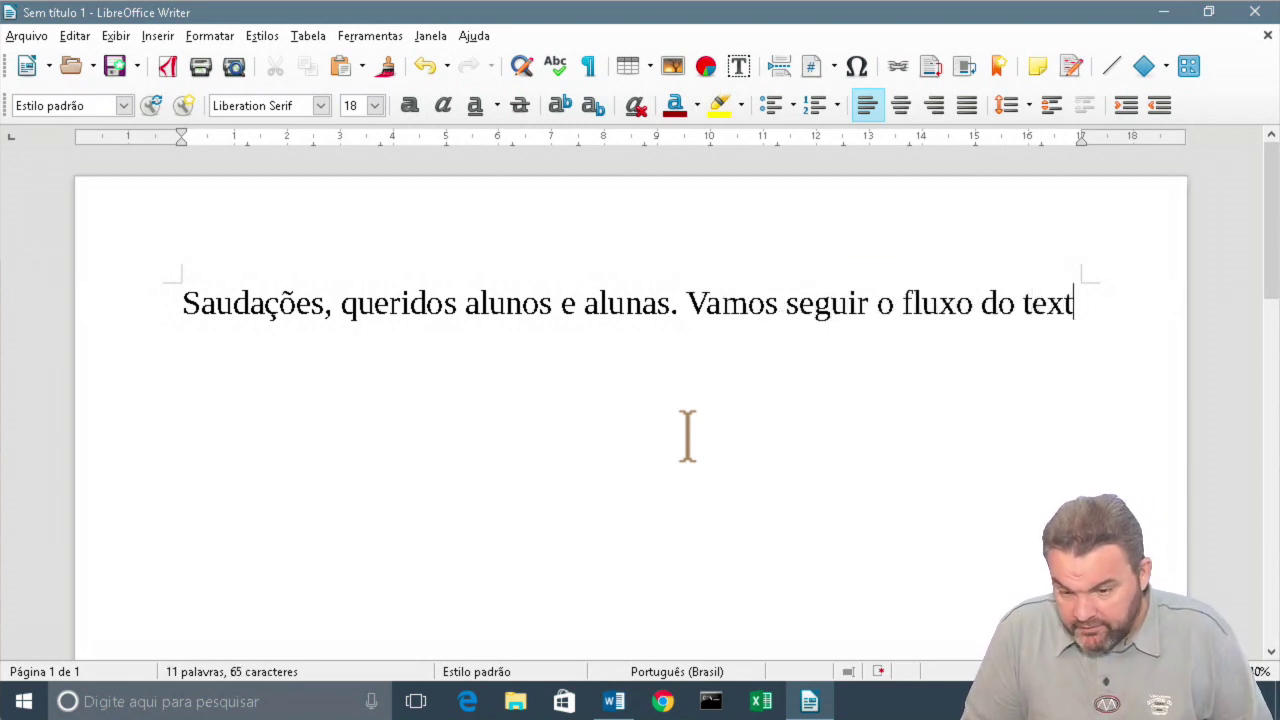
{"action": "type", "text": "o"}
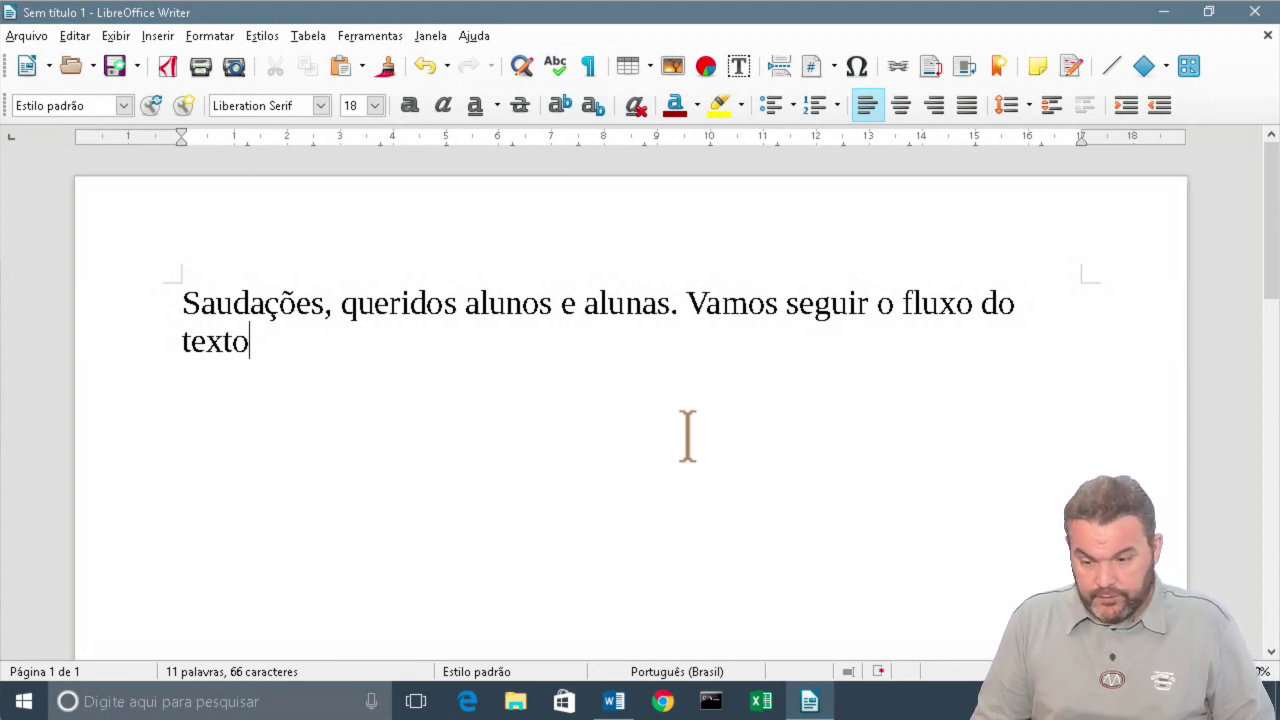
{"action": "type", "text": "e most"}
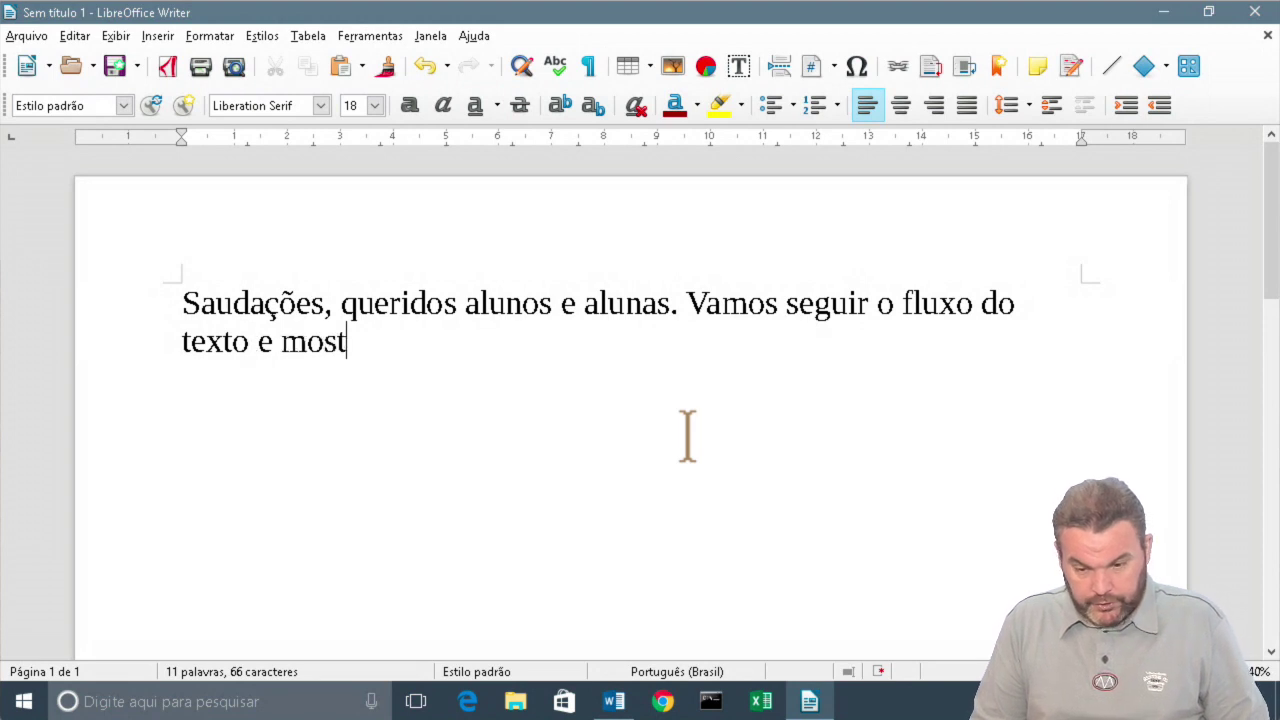
{"action": "type", "text": "rar como ele funciona d"}
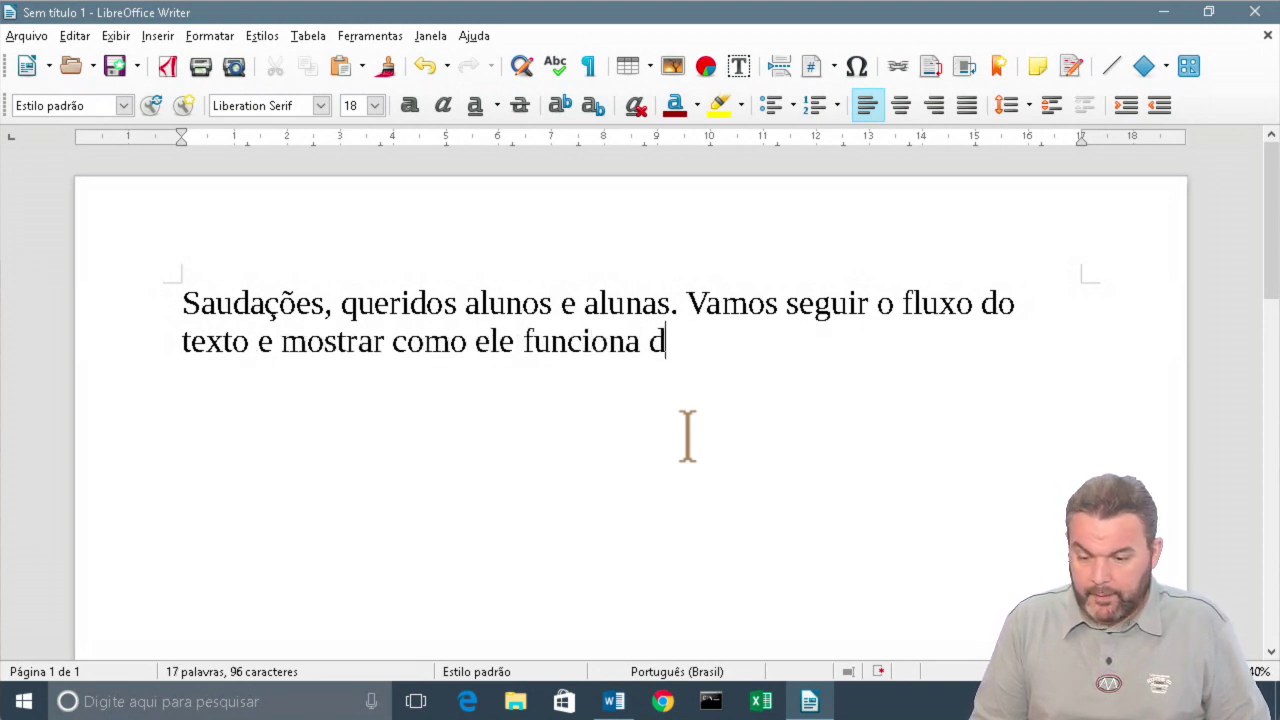
{"action": "key", "text": "BackSpace"}
{"action": "type", "text": "na ptári"}
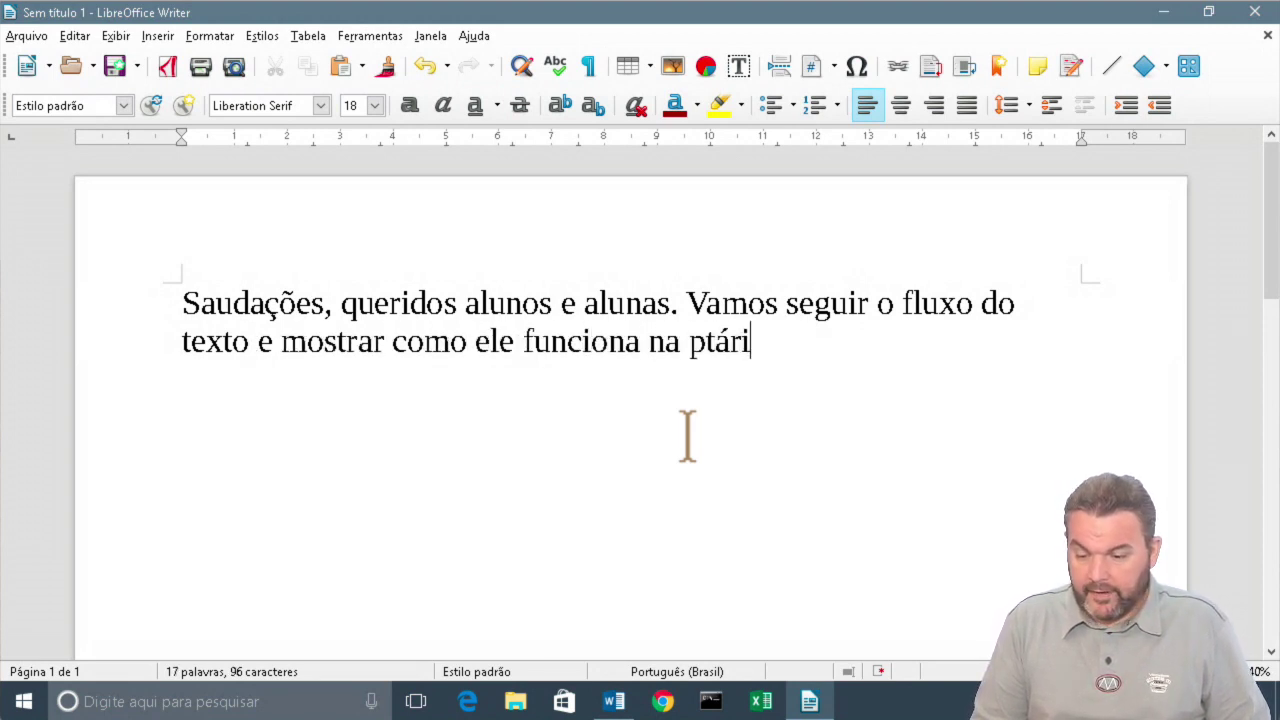
{"action": "key", "text": "BackSpace"}
{"action": "key", "text": "BackSpace"}
{"action": "key", "text": "BackSpace"}
{"action": "key", "text": "BackSpace"}
{"action": "type", "text": "rática. "}
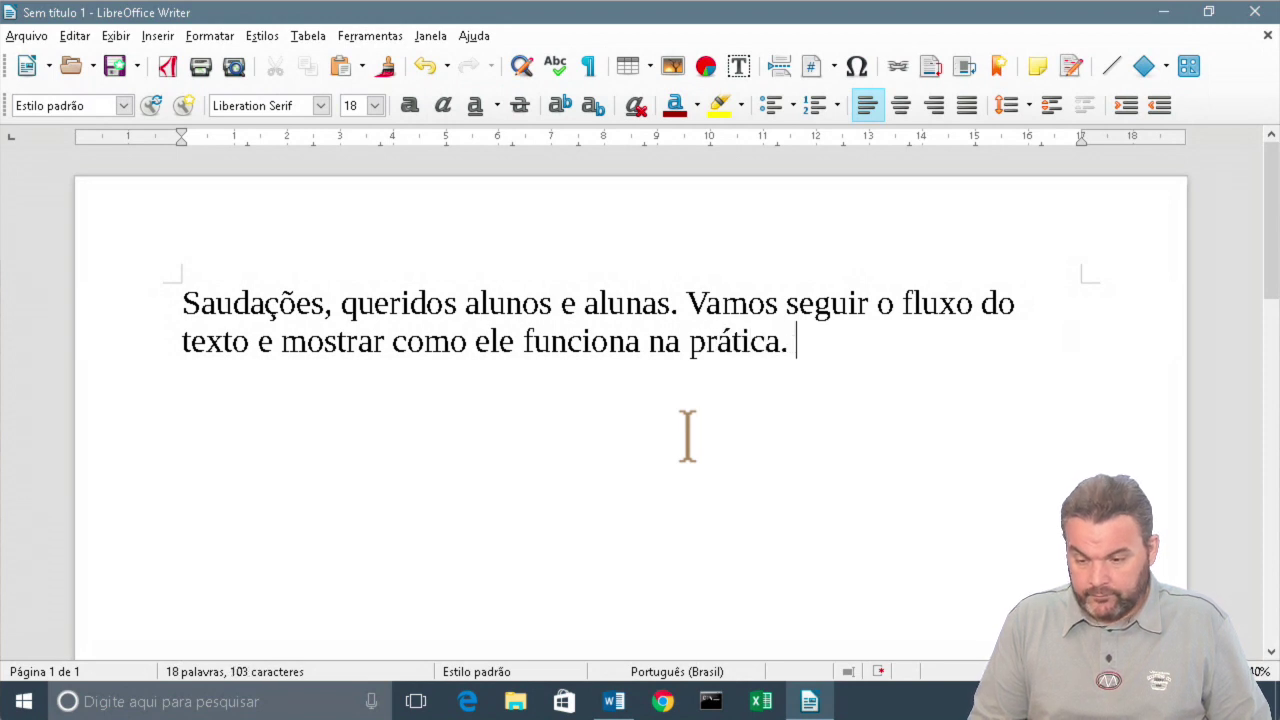
Continue the paragraph with "Pode parecer uma coisa muito simples, mas é necessário apresentá-la.".
{"action": "type", "text": "Pode parecer "}
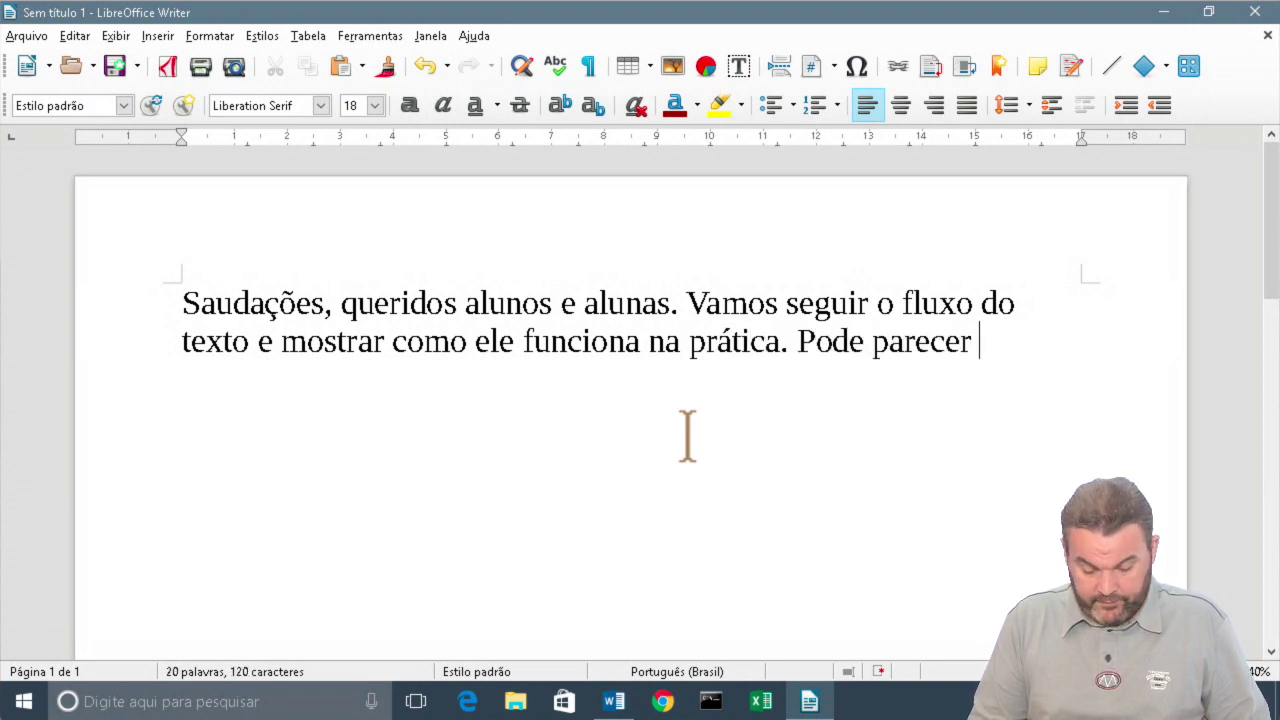
{"action": "type", "text": "uma coi"}
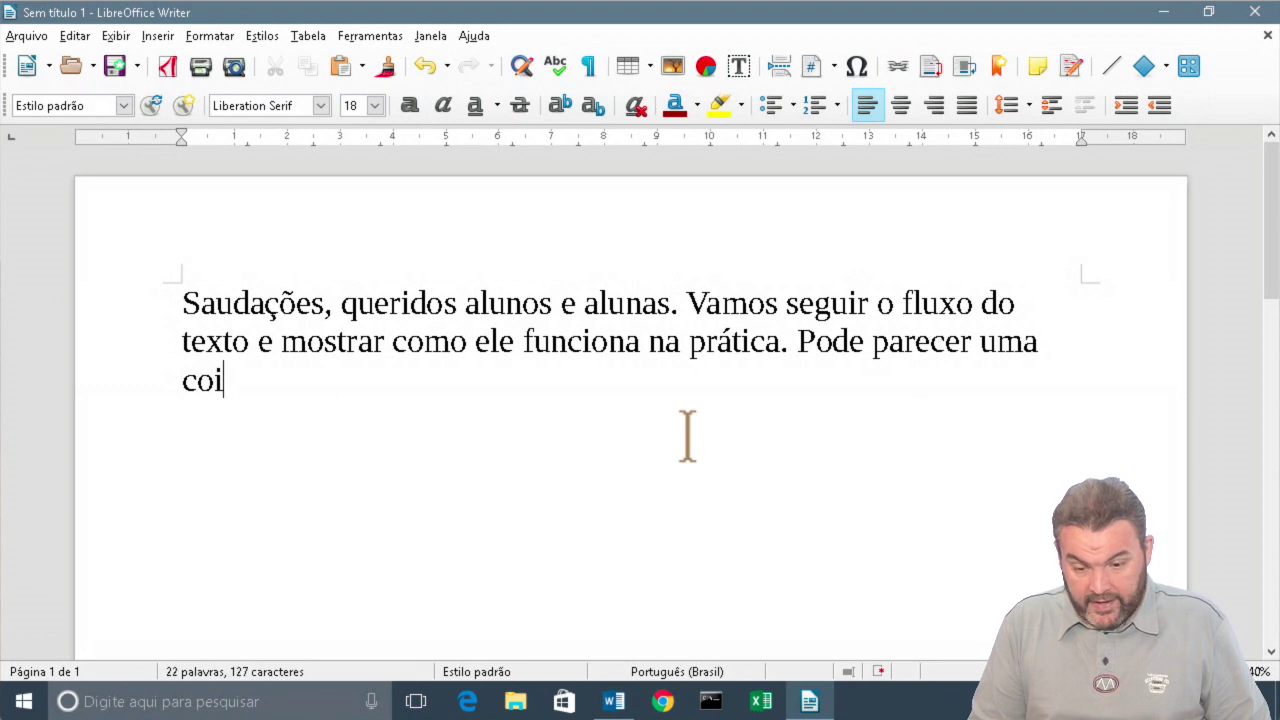
{"action": "type", "text": "sa muito sim"}
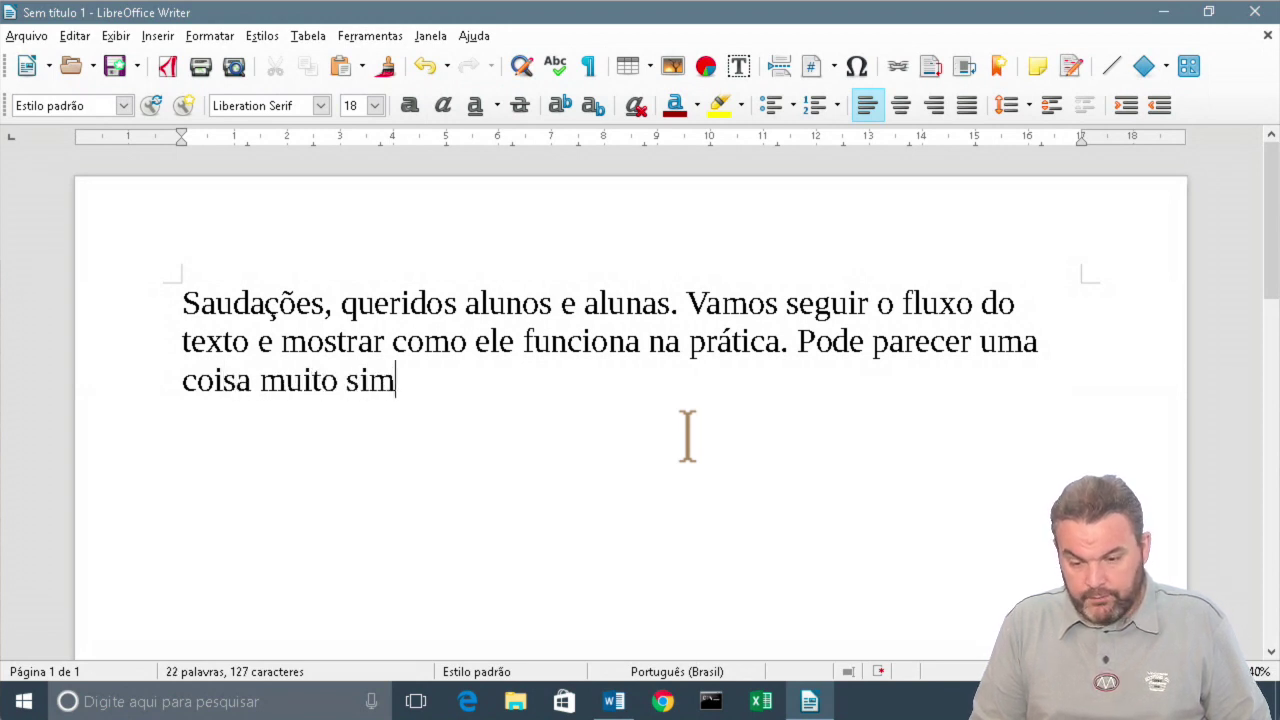
{"action": "type", "text": "ples, mas é n"}
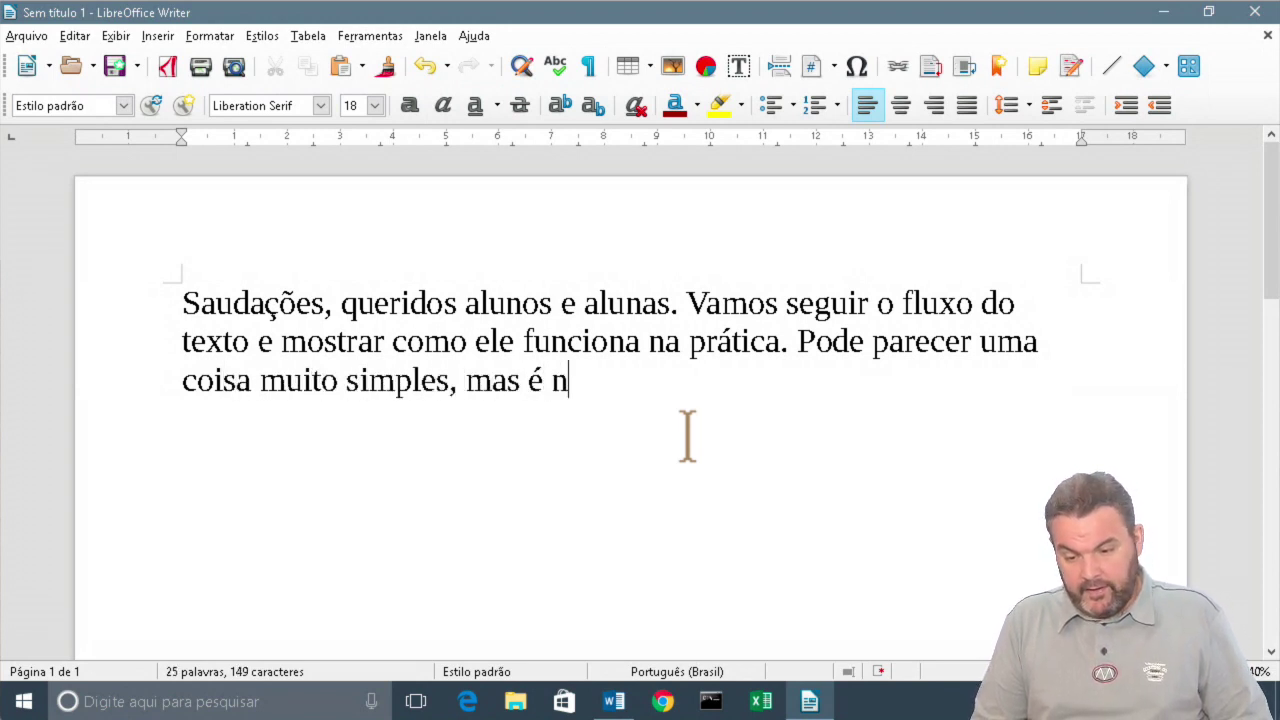
{"action": "type", "text": "ecessário apresen"}
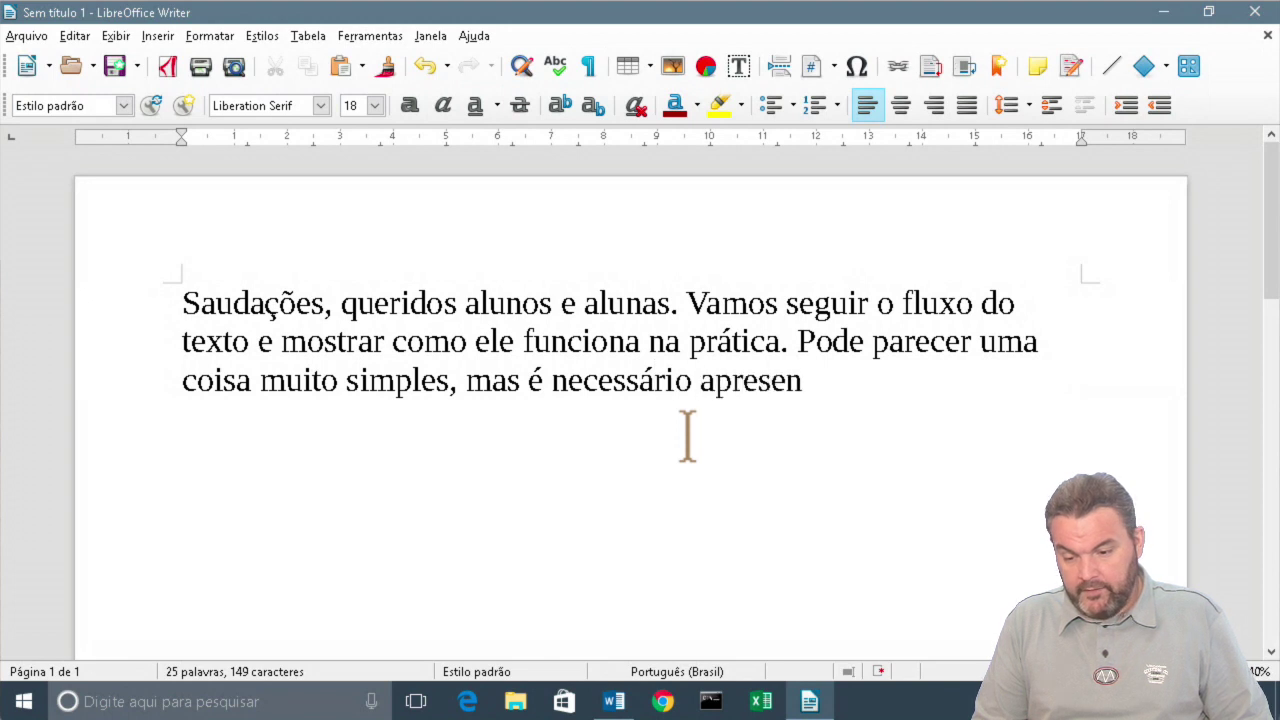
{"action": "type", "text": "tá-la"}
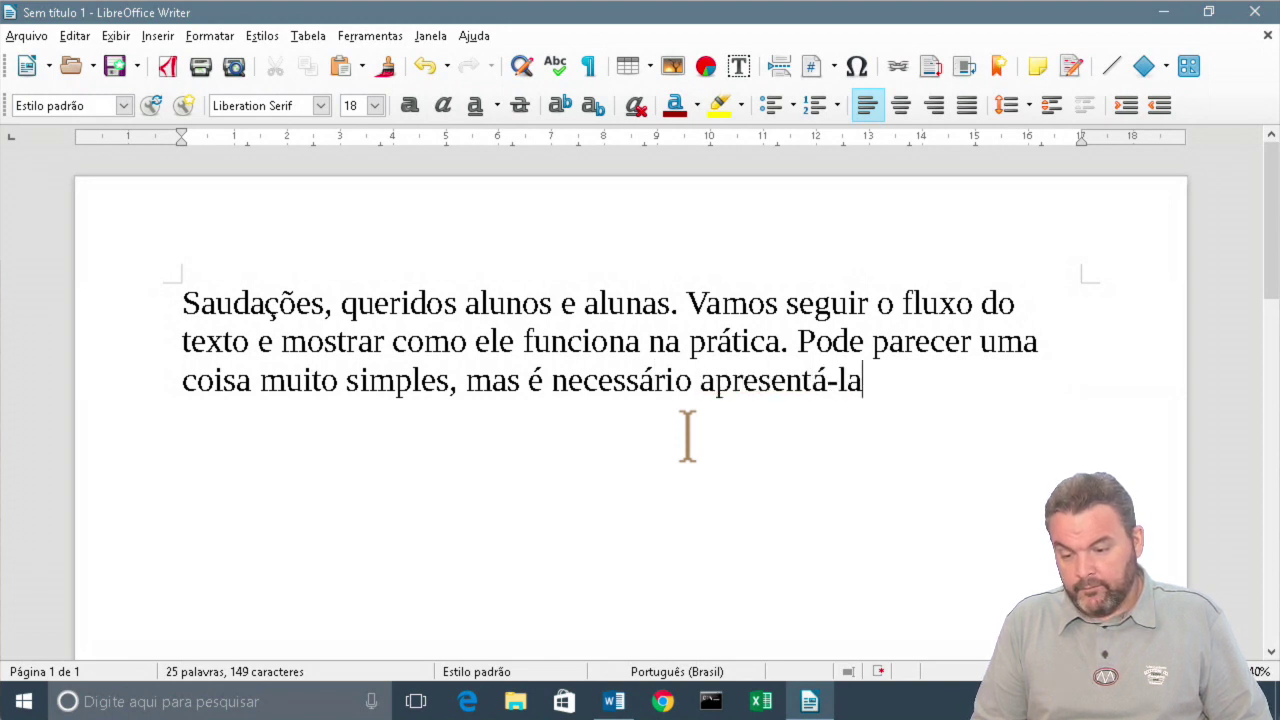
{"action": "type", "text": "."}
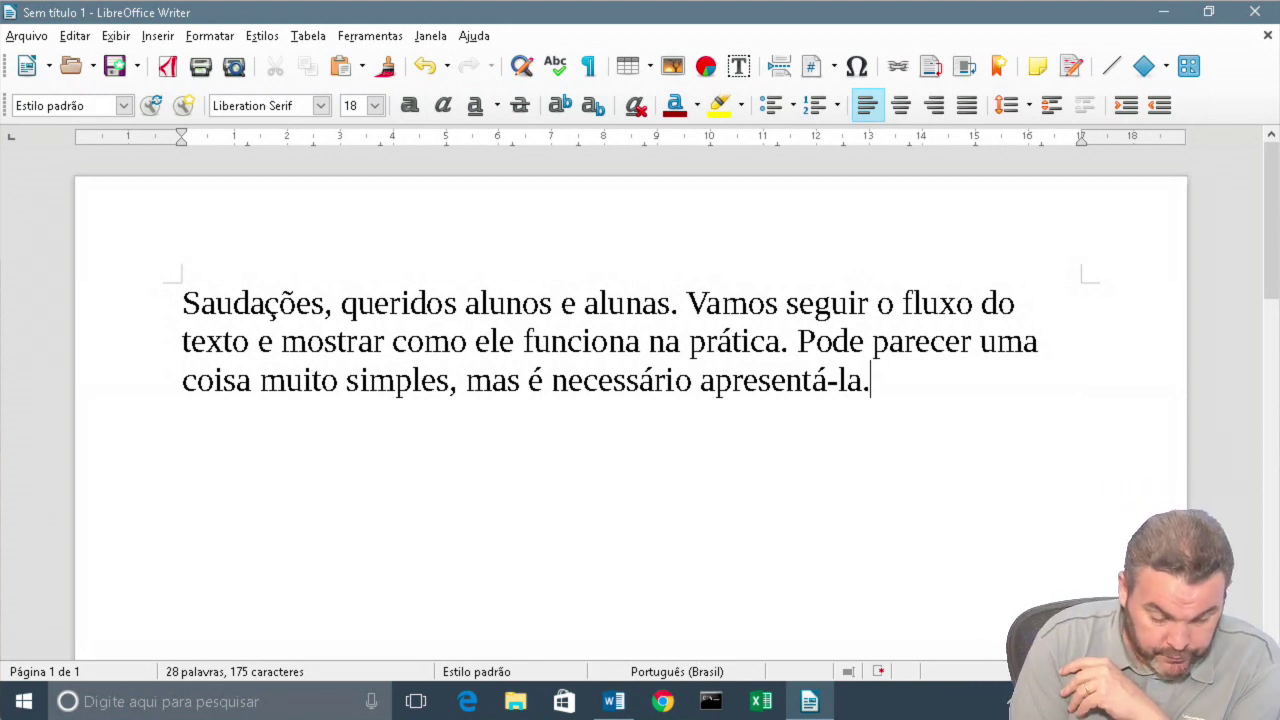
Mark the text's zigzag flow with red arrows over the lines, sketch the path below in red and blue, and clear all annotations.
{"action": "mouse_move", "coordinate": [194, 281]}
{"action": "left_mouse_down"}
{"action": "mouse_move", "coordinate": [1050, 271]}
{"action": "mouse_move", "coordinate": [1038, 284]}
{"action": "left_mouse_up"}
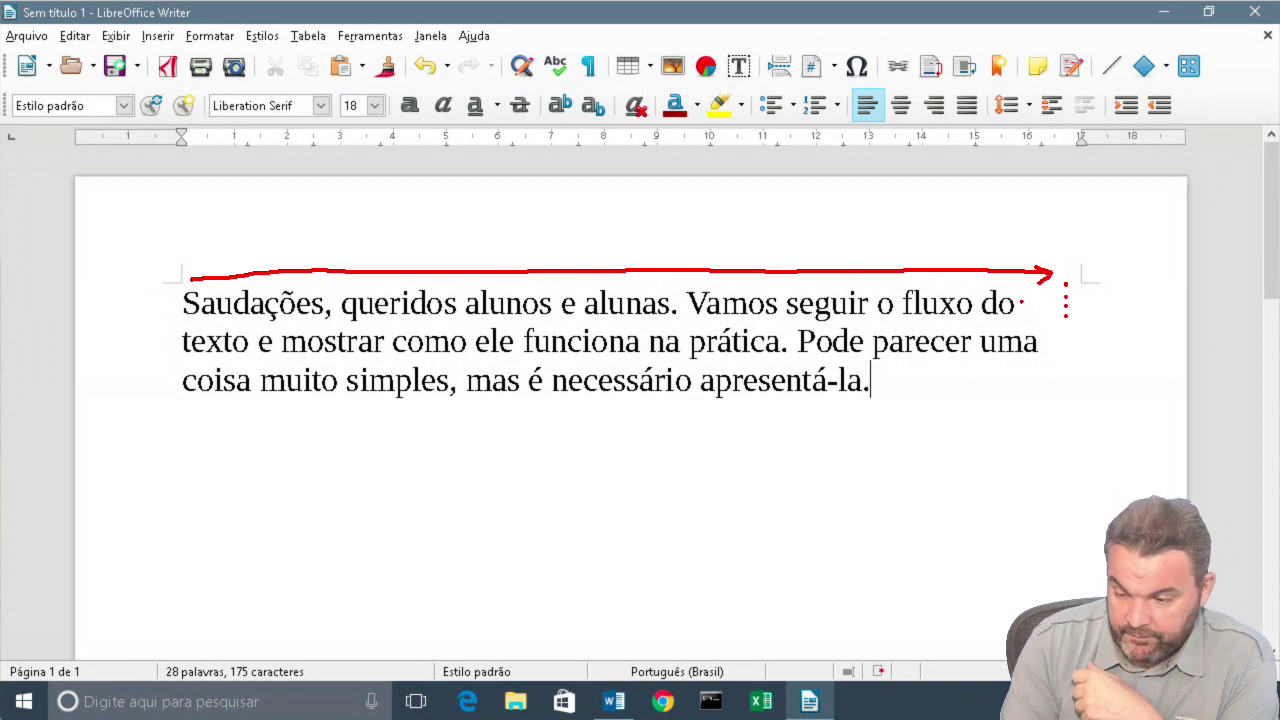
{"action": "mouse_move", "coordinate": [920, 292]}
{"action": "left_mouse_down"}
{"action": "mouse_move", "coordinate": [262, 328]}
{"action": "mouse_move", "coordinate": [166, 346]}
{"action": "mouse_move", "coordinate": [182, 348]}
{"action": "left_mouse_up"}
{"action": "mouse_move", "coordinate": [172, 326]}
{"action": "left_mouse_down"}
{"action": "mouse_move", "coordinate": [172, 362]}
{"action": "mouse_move", "coordinate": [1036, 343]}
{"action": "mouse_move", "coordinate": [168, 392]}
{"action": "mouse_move", "coordinate": [664, 396]}
{"action": "mouse_move", "coordinate": [908, 378]}
{"action": "mouse_move", "coordinate": [926, 390]}
{"action": "left_mouse_up"}
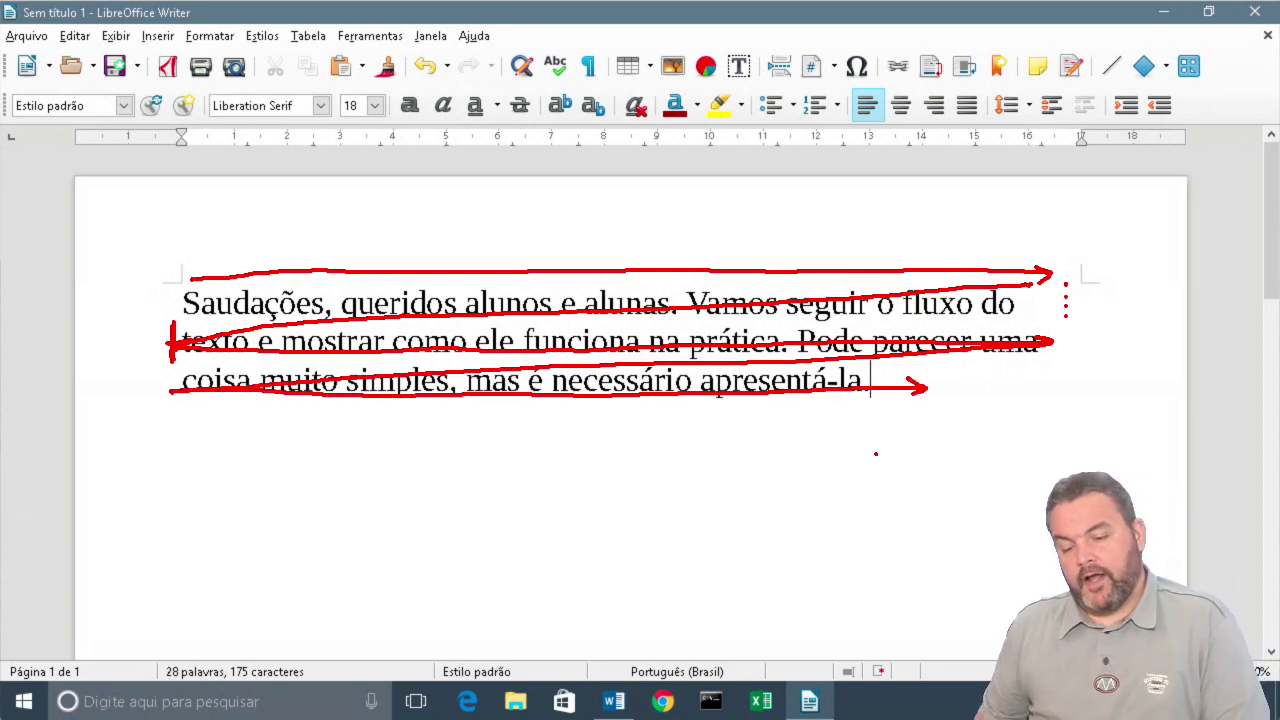
{"action": "mouse_move", "coordinate": [289, 458]}
{"action": "left_mouse_down"}
{"action": "mouse_move", "coordinate": [437, 466]}
{"action": "mouse_move", "coordinate": [316, 509]}
{"action": "mouse_move", "coordinate": [458, 526]}
{"action": "mouse_move", "coordinate": [288, 592]}
{"action": "mouse_move", "coordinate": [444, 594]}
{"action": "mouse_move", "coordinate": [426, 601]}
{"action": "left_mouse_up"}
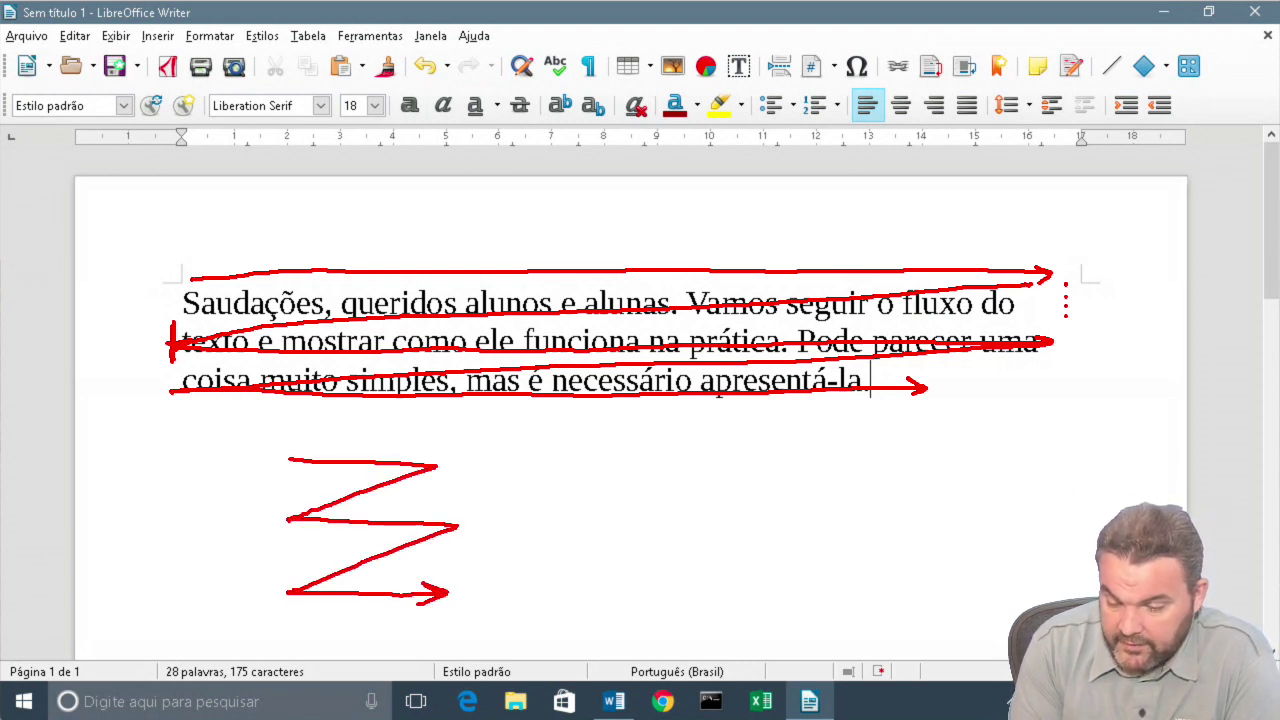
{"action": "mouse_move", "coordinate": [286, 460]}
{"action": "left_mouse_down"}
{"action": "mouse_move", "coordinate": [440, 462]}
{"action": "mouse_move", "coordinate": [286, 518]}
{"action": "mouse_move", "coordinate": [460, 521]}
{"action": "mouse_move", "coordinate": [322, 586]}
{"action": "mouse_move", "coordinate": [444, 595]}
{"action": "mouse_move", "coordinate": [422, 609]}
{"action": "left_mouse_up"}
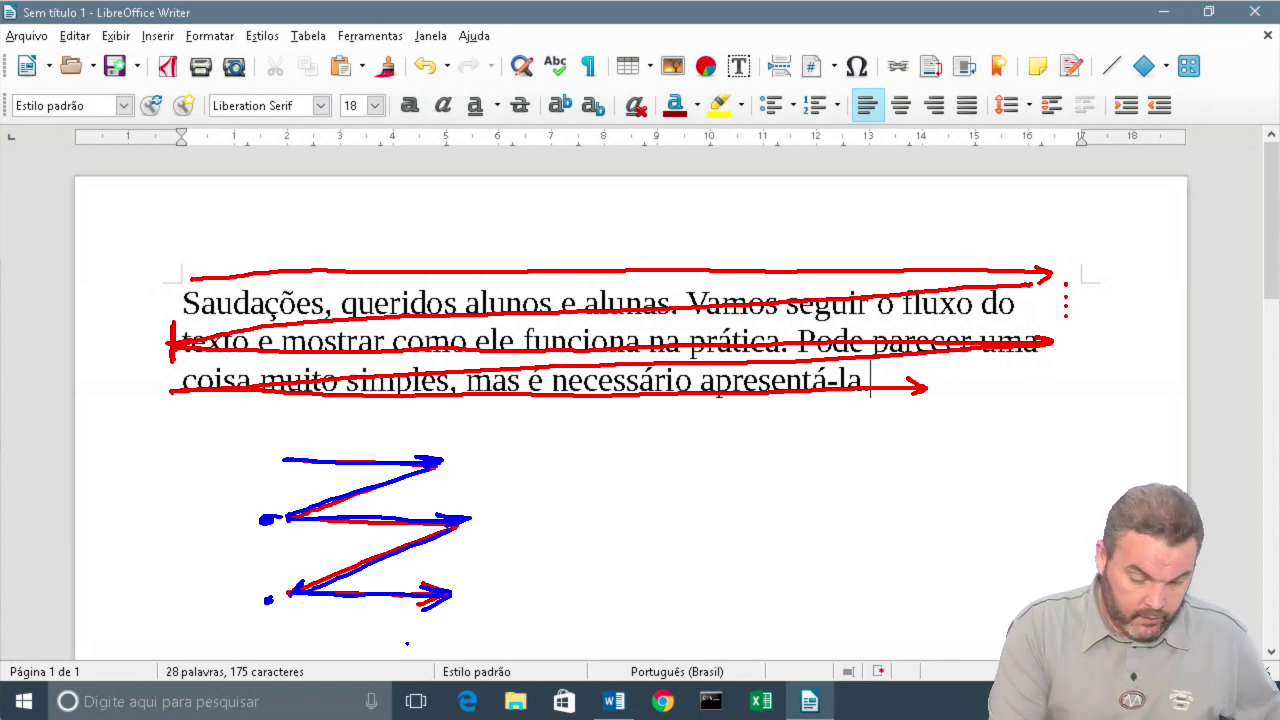
{"action": "key", "text": "Escape"}
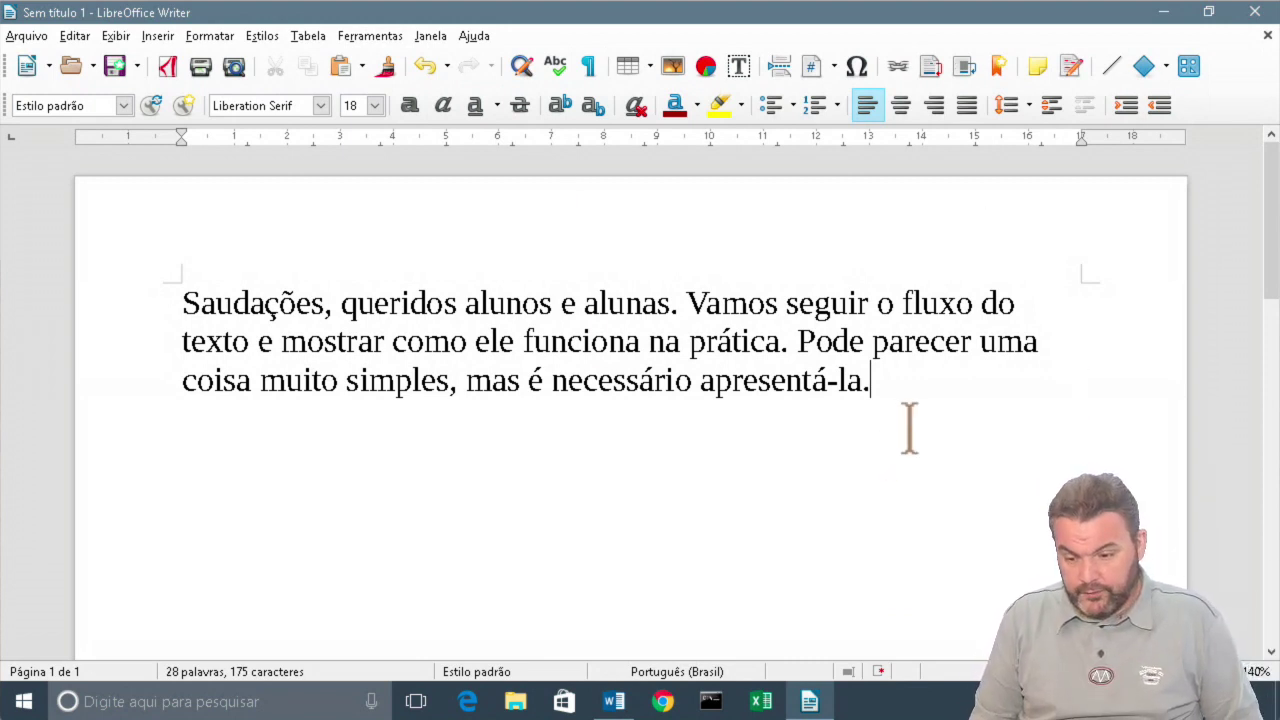
Start a second paragraph with the sentence "Comecei uma nova linha.".
{"action": "key", "text": "Return"}
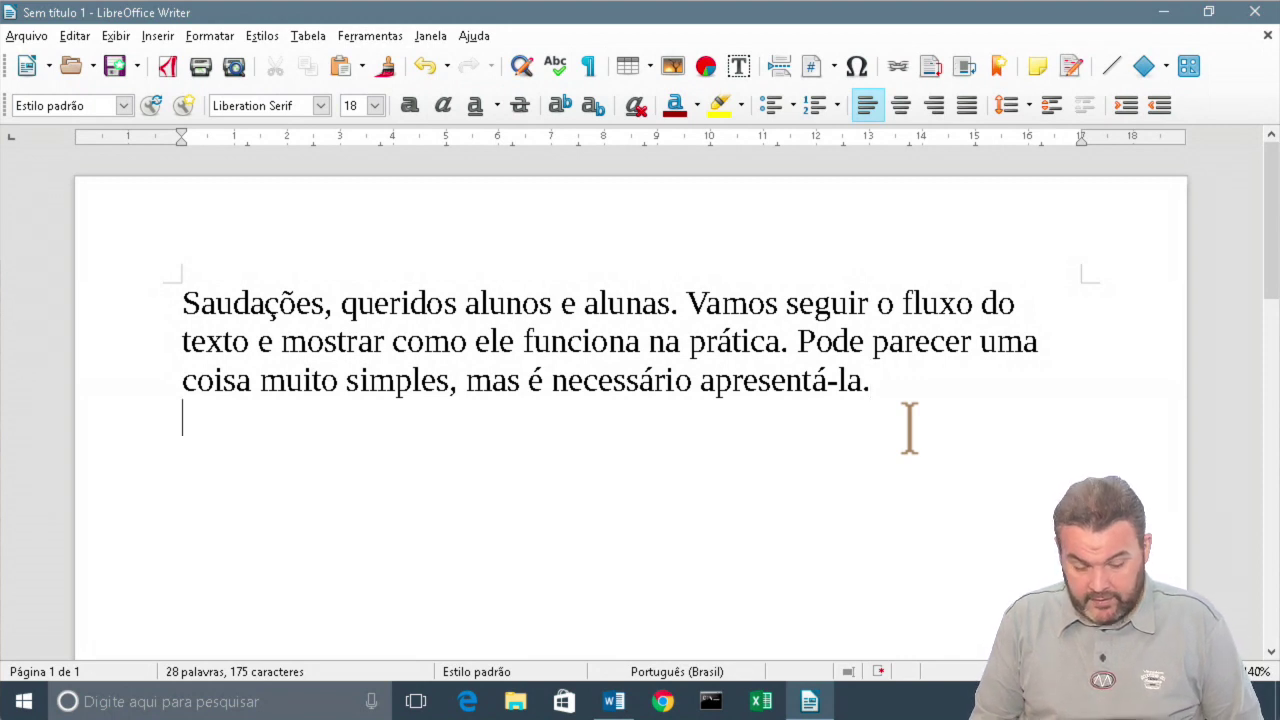
{"action": "type", "text": "Comecei uma no"}
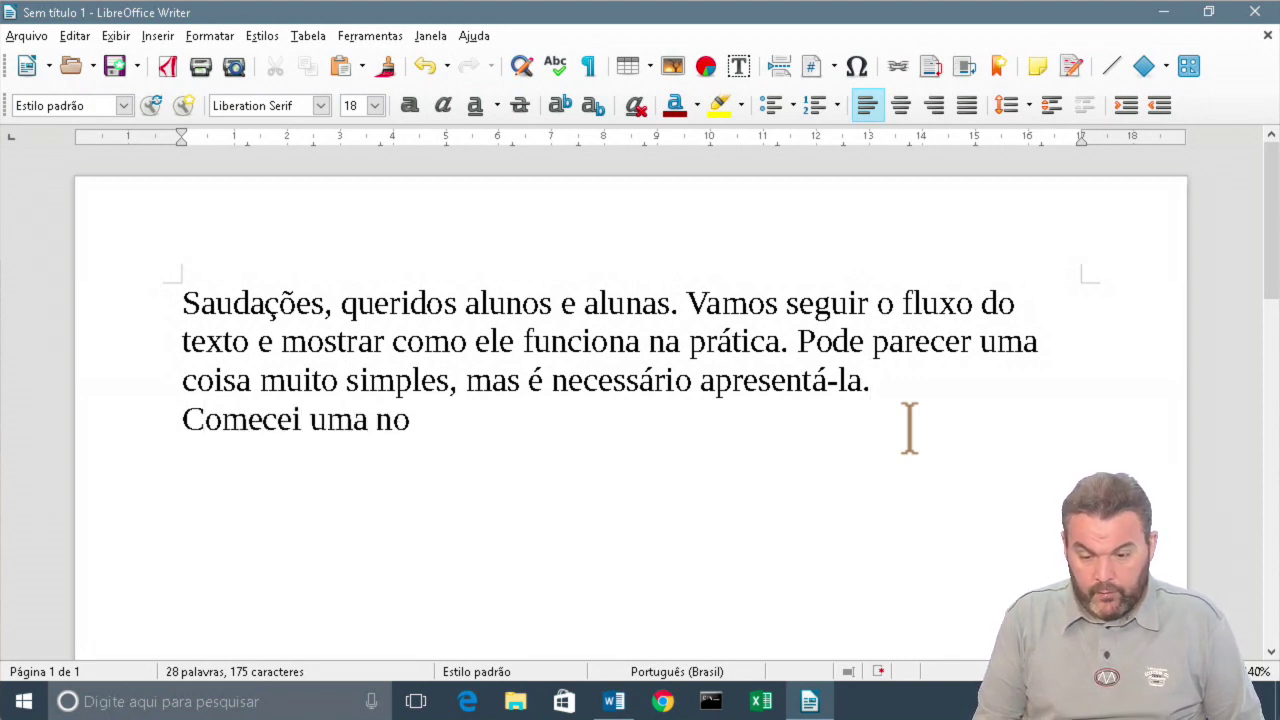
{"action": "type", "text": "va linha. P"}
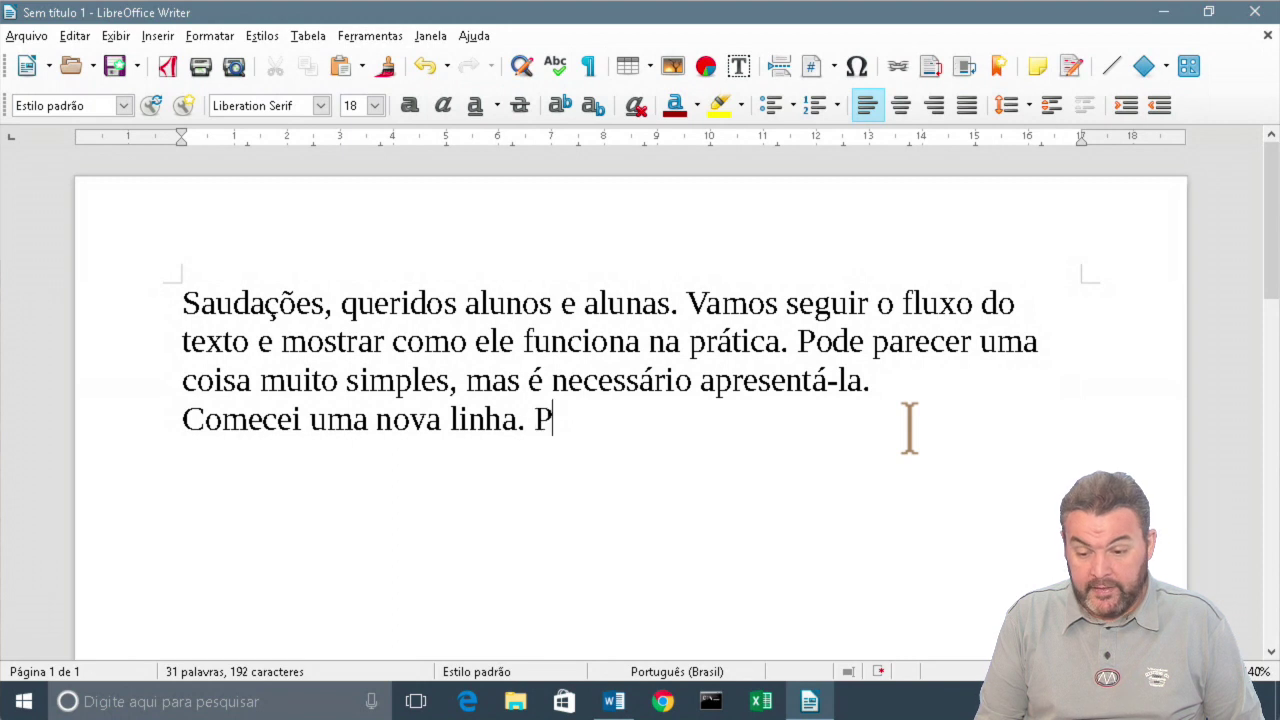
Continue the second paragraph with "Na verdade, comecei um novo parágrafo de texto. Vamos testar de novo.".
{"action": "key", "text": "BackSpace"}
{"action": "type", "text": "Na e"}
{"action": "key", "text": "BackSpace"}
{"action": "type", "text": "verta"}
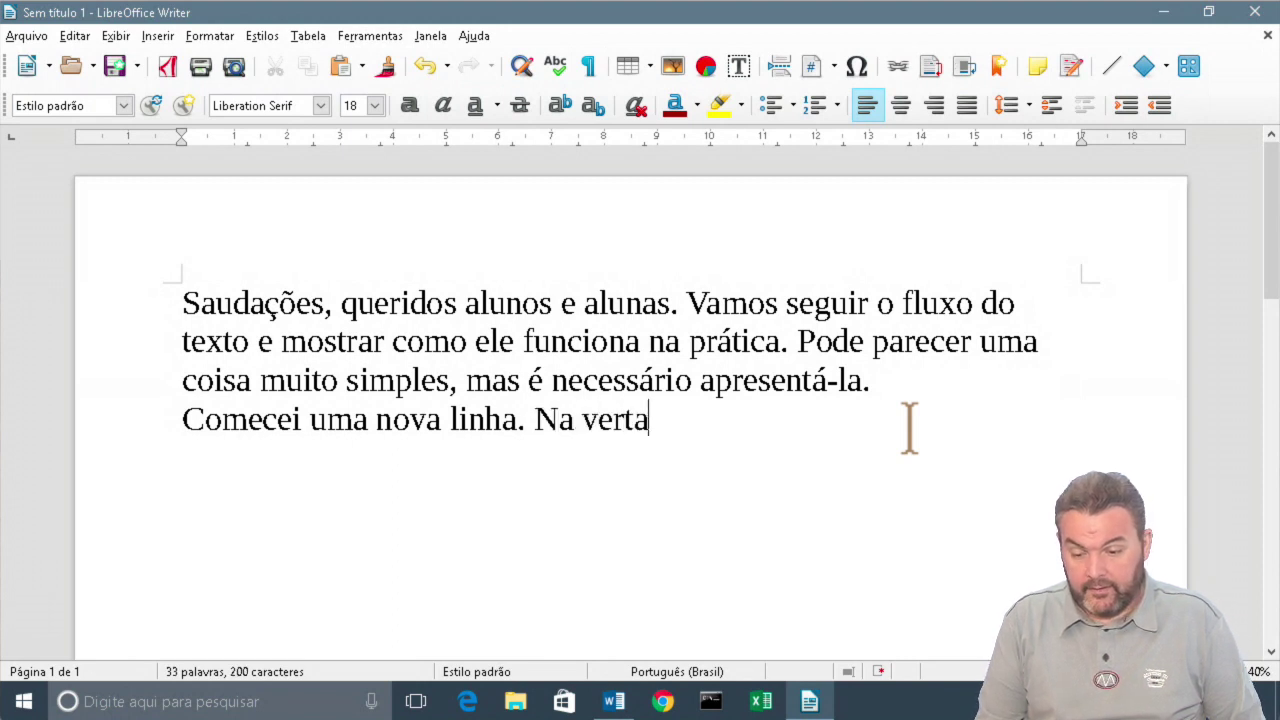
{"action": "key", "text": "BackSpace"}
{"action": "key", "text": "BackSpace"}
{"action": "type", "text": "dade, comec"}
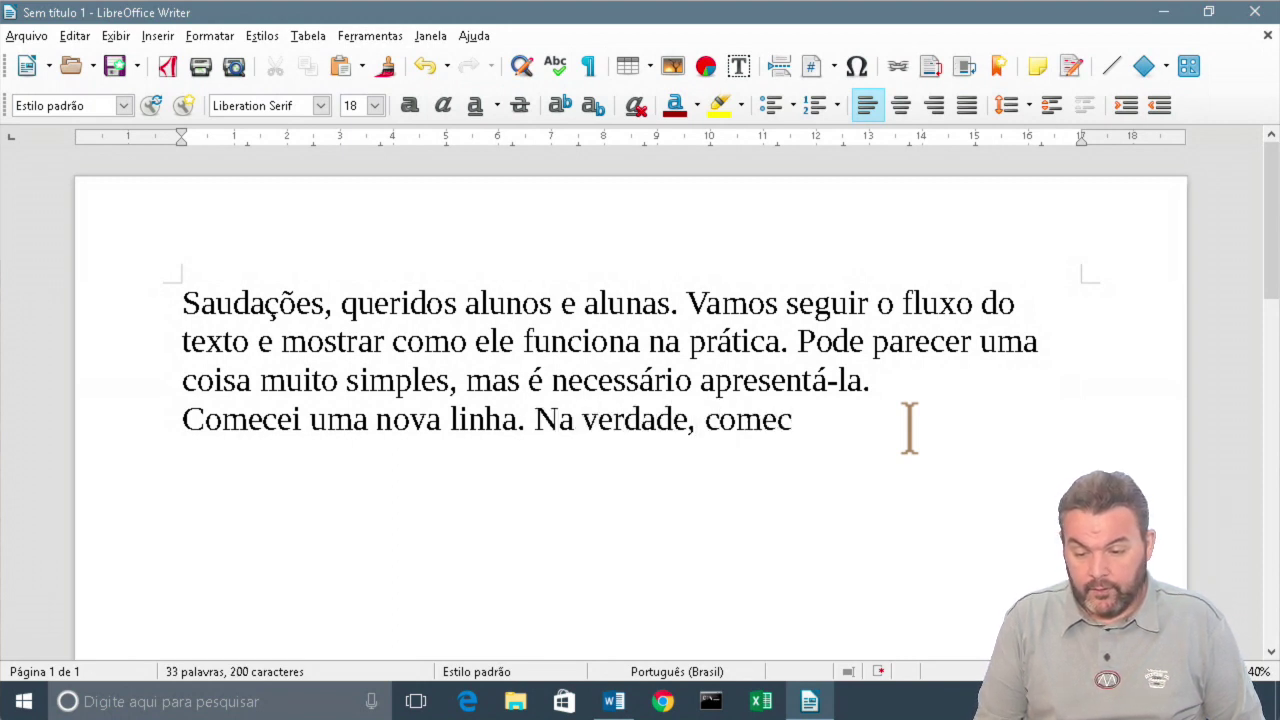
{"action": "type", "text": "ei um novo par"}
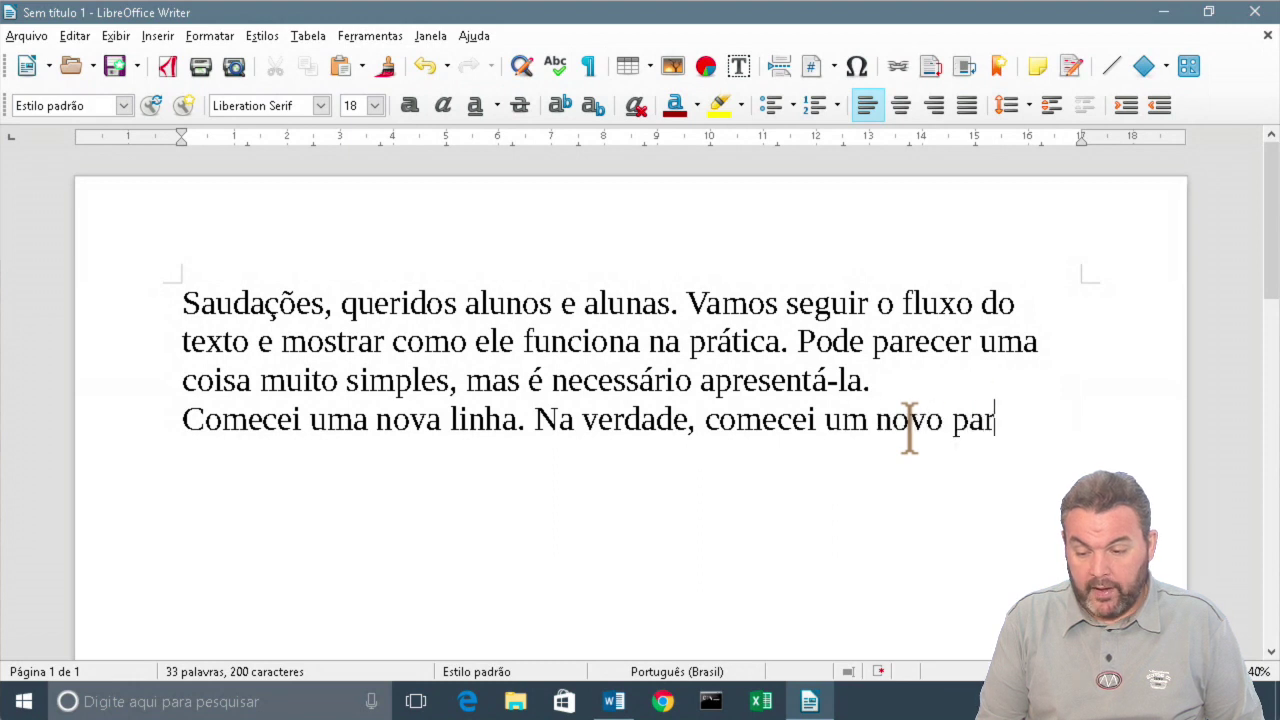
{"action": "type", "text": "ágrafo."}
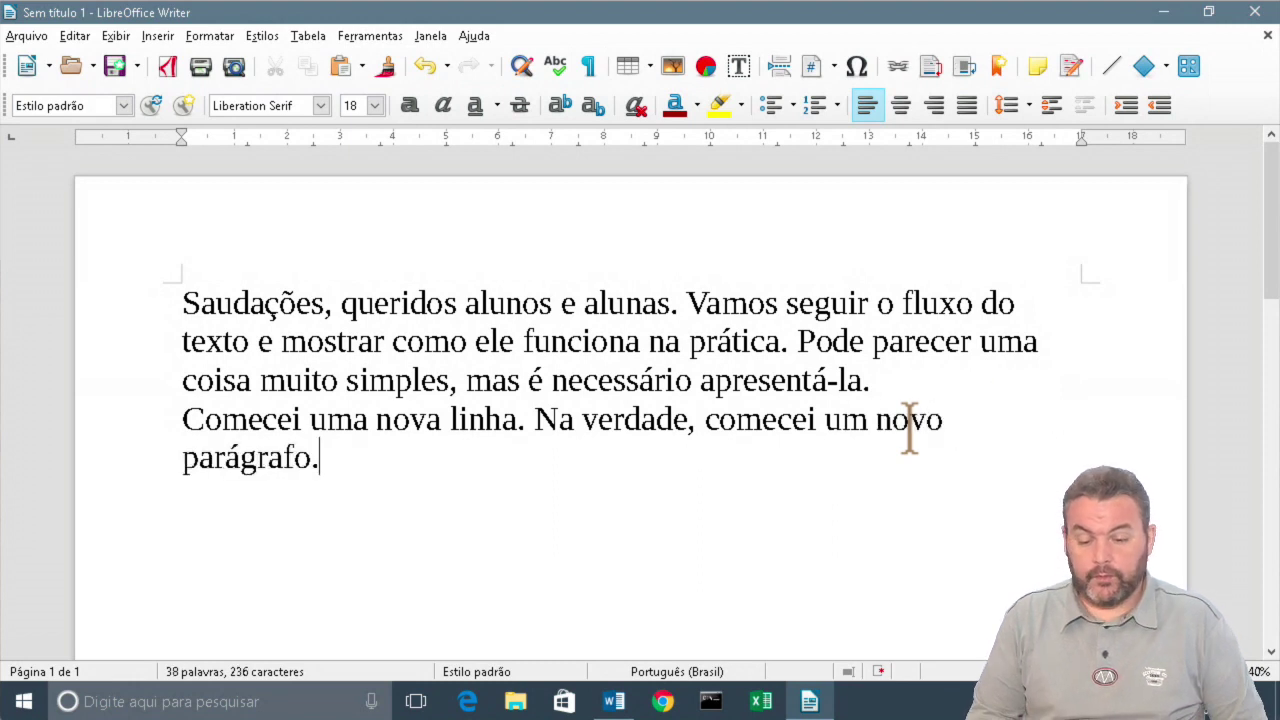
{"action": "key", "text": "BackSpace"}
{"action": "type", "text": "de "}
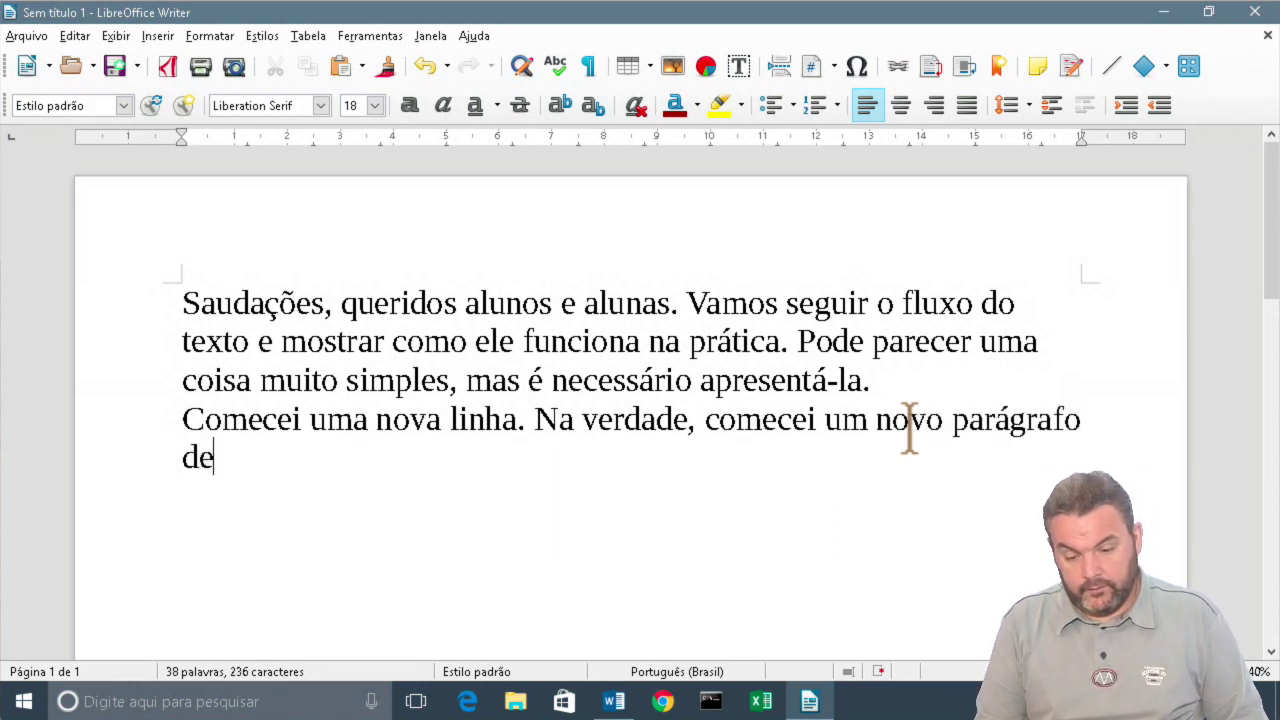
{"action": "type", "text": "texto."}
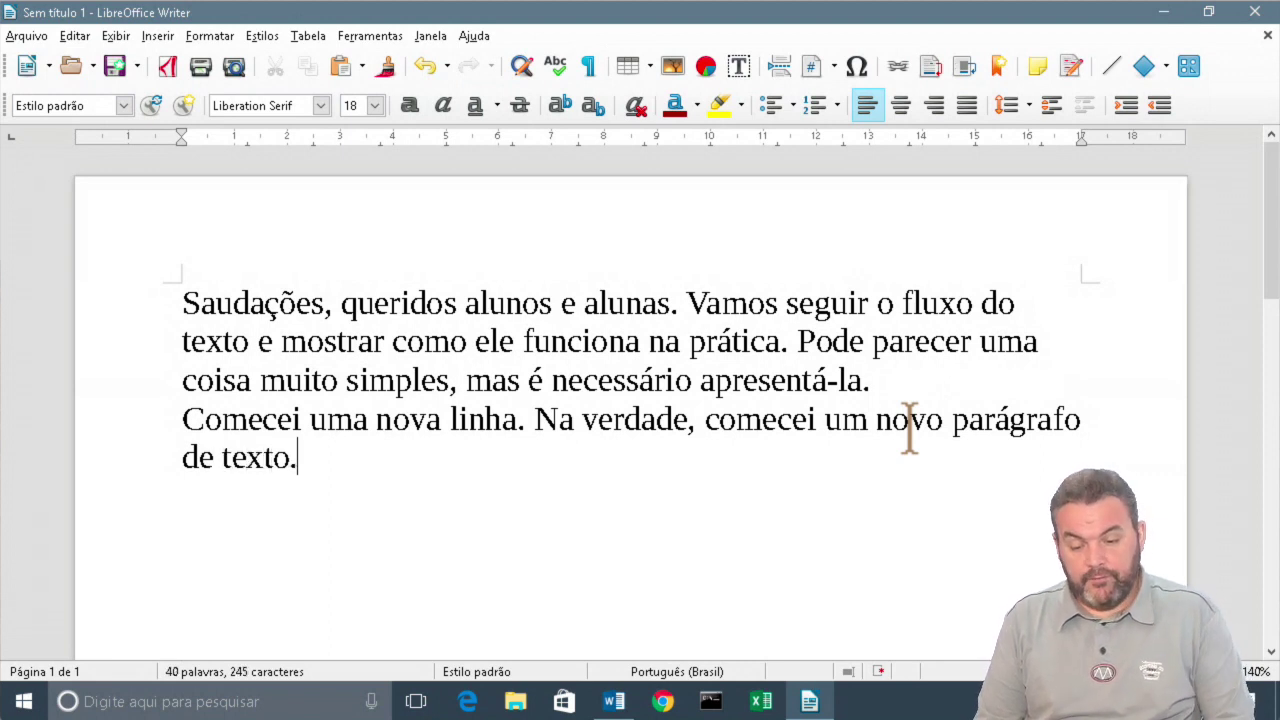
{"action": "type", "text": " Vamos te"}
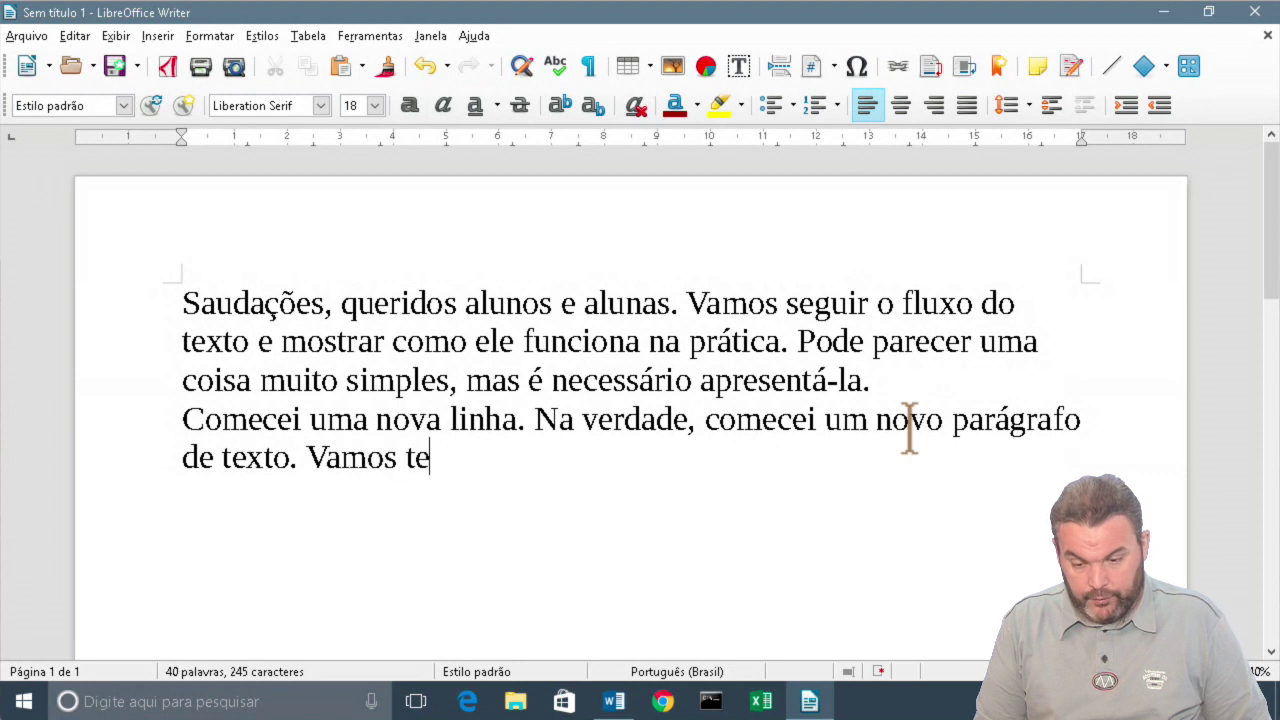
{"action": "type", "text": "star de novo."}
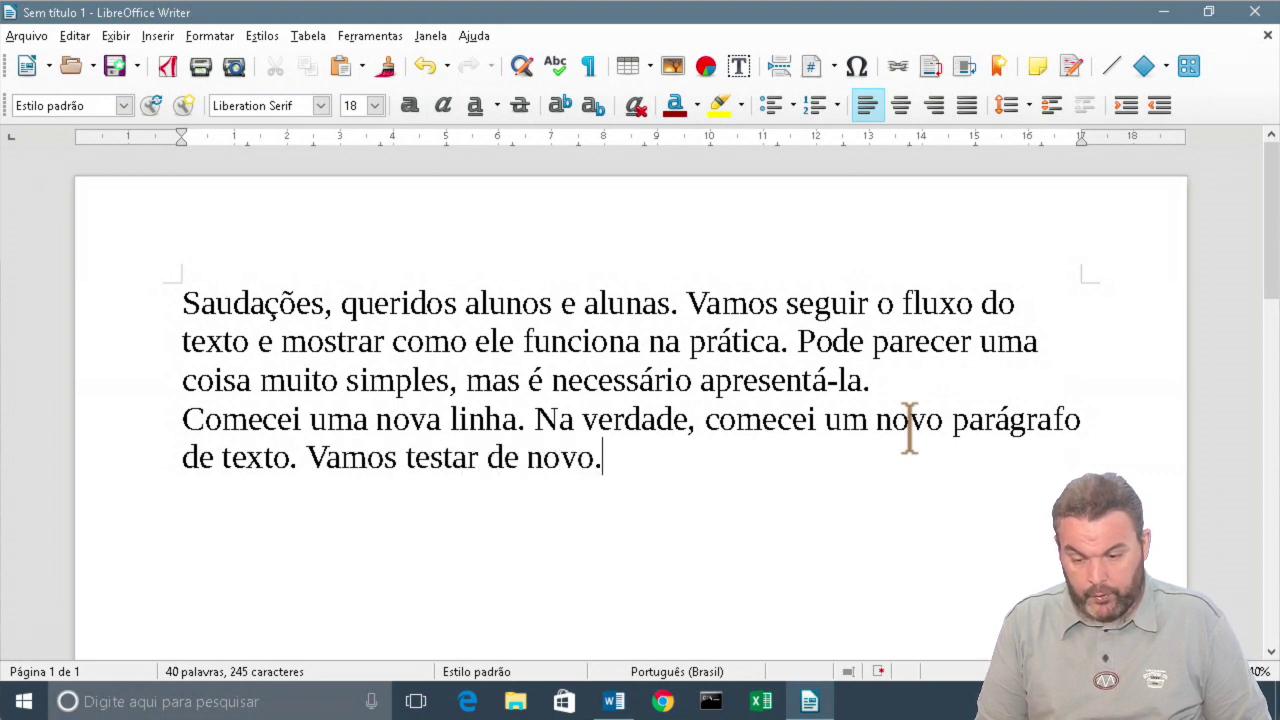
Add a third paragraph reading "Este é o terceiro parágrafo de texto.".
{"action": "key", "text": "Return"}
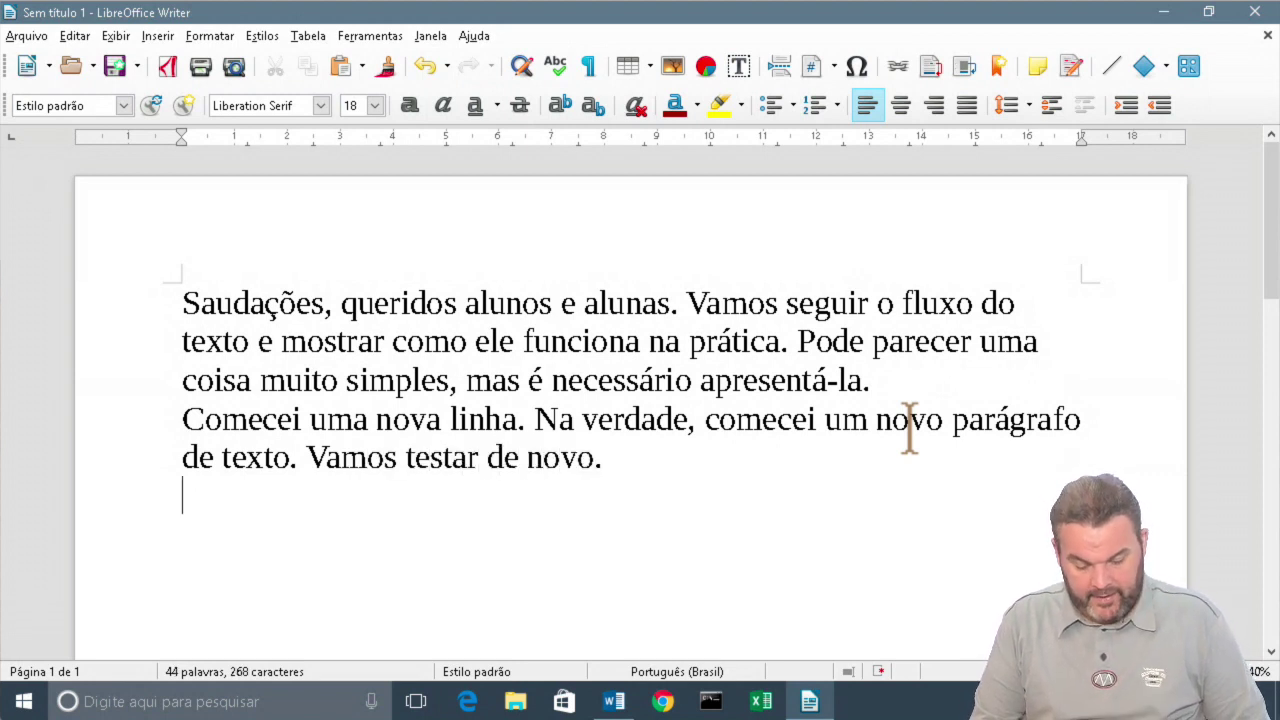
{"action": "type", "text": "s"}
{"action": "key", "text": "BackSpace"}
{"action": "type", "text": "Este é o t"}
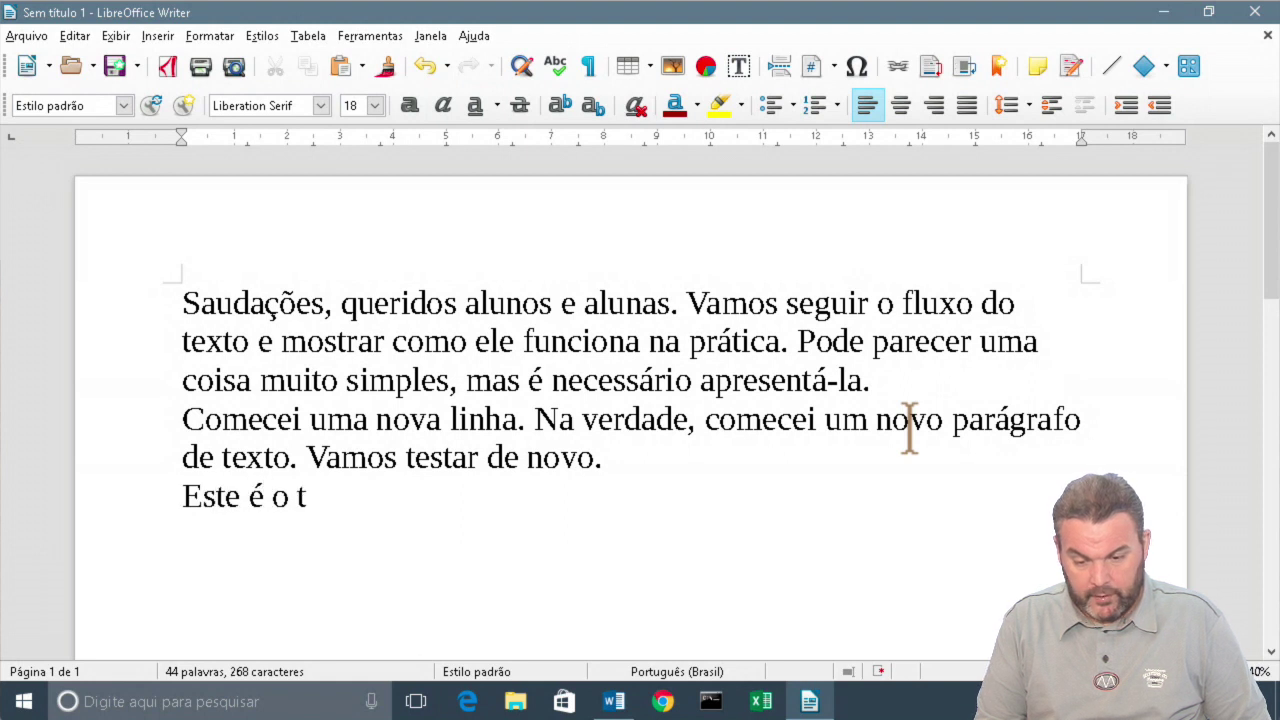
{"action": "type", "text": "erceiro pagr"}
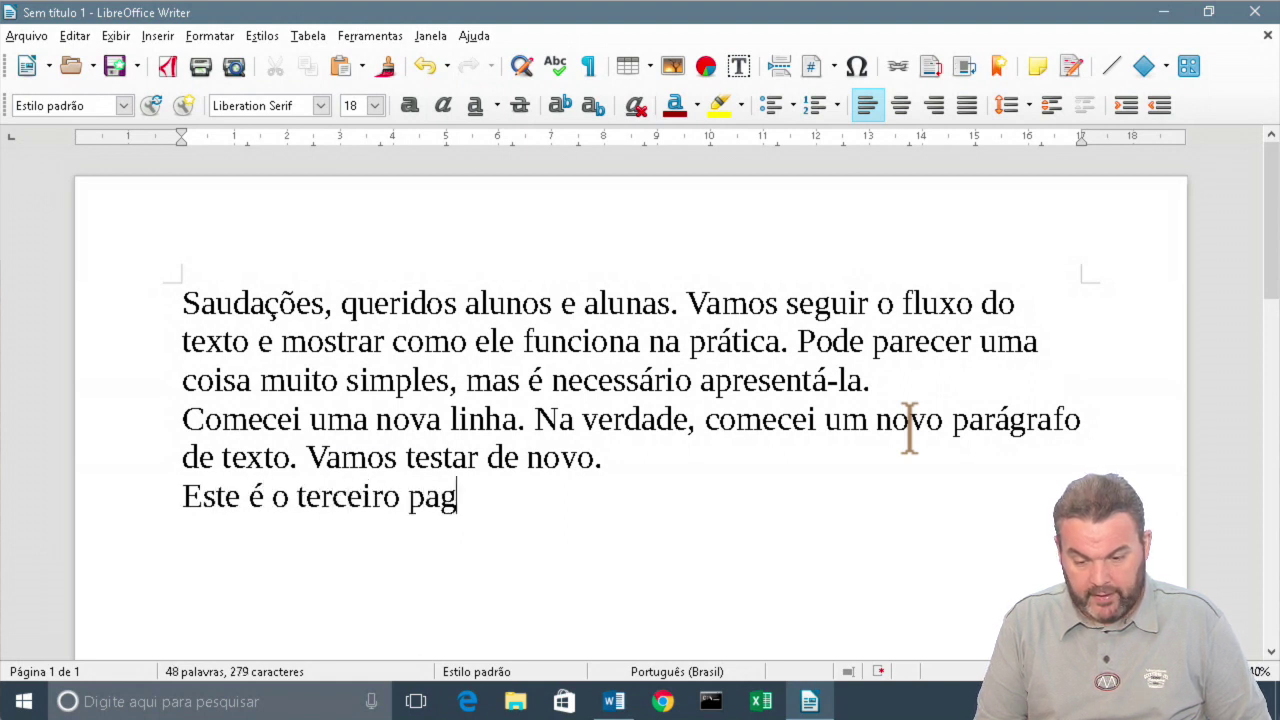
{"action": "key", "text": "BackSpace"}
{"action": "key", "text": "BackSpace"}
{"action": "type", "text": "rá"}
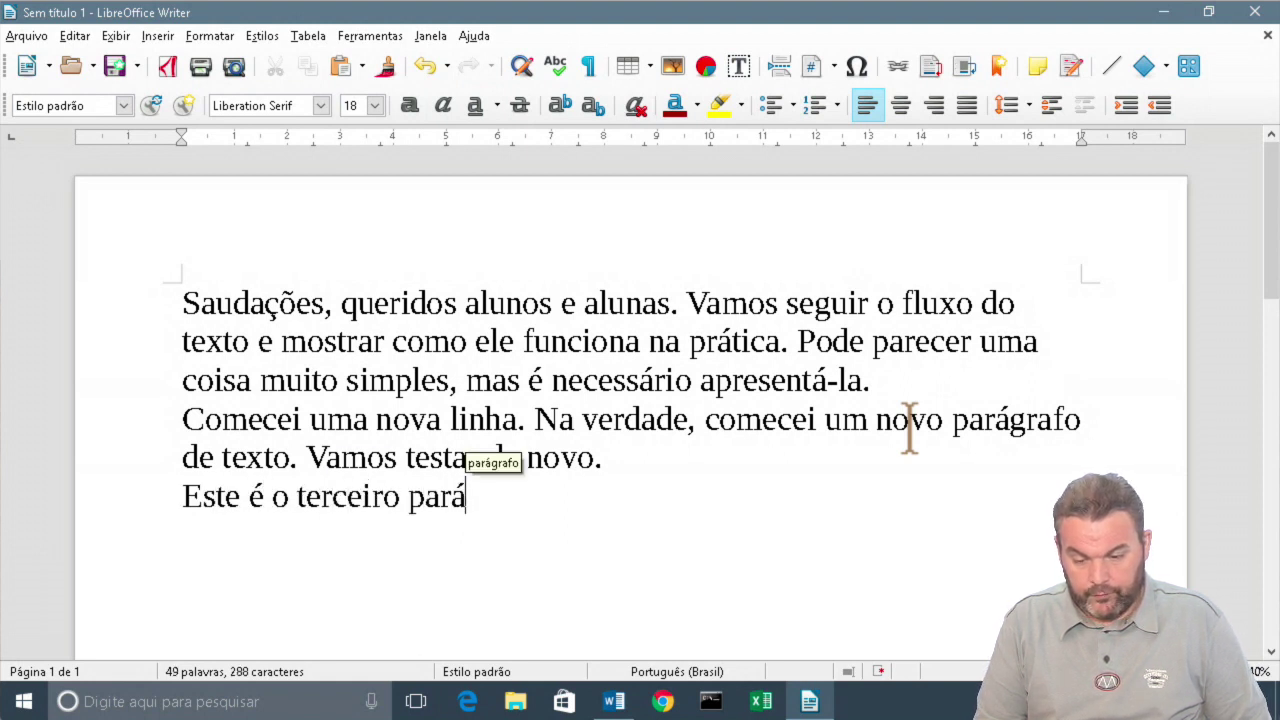
{"action": "type", "text": "grafo de texto."}
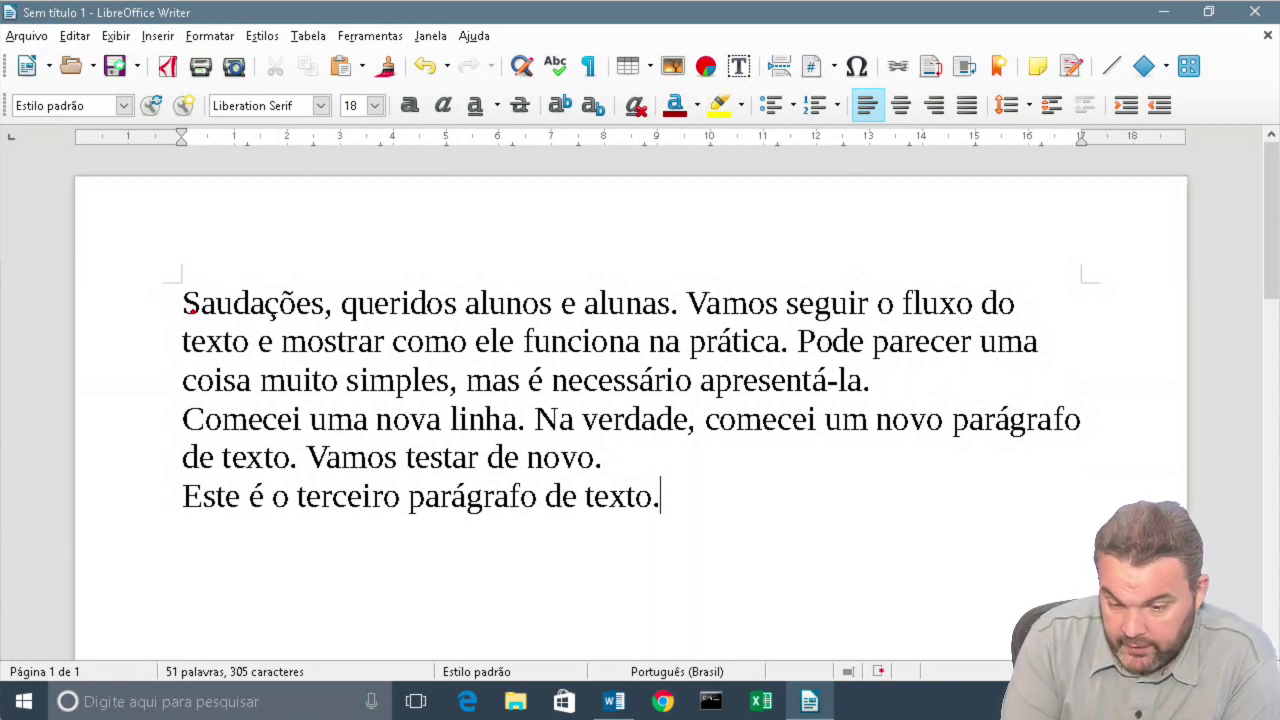
Mark every line with a red arrow, the first two paragraph ends with blue X marks, and the following paragraph starts with blue bars.
{"action": "left_click_drag", "start_coordinate": [185, 300], "coordinate": [1030, 295]}
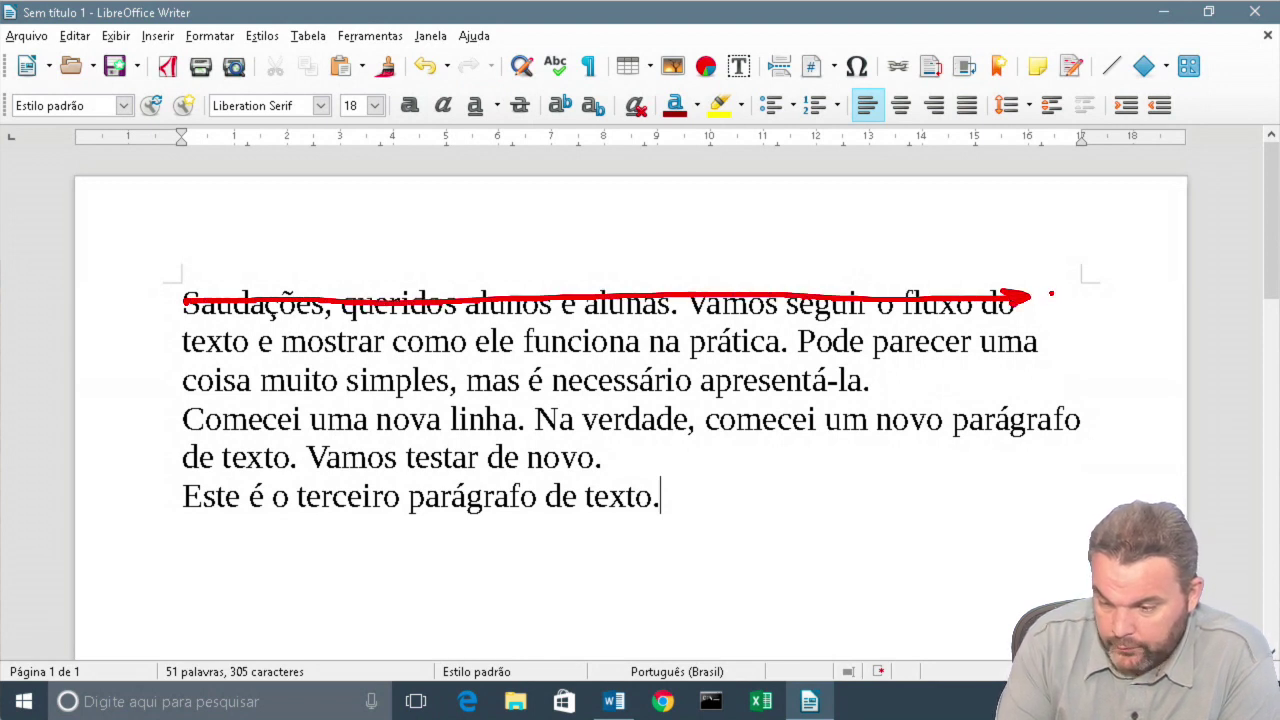
{"action": "left_click_drag", "start_coordinate": [182, 345], "coordinate": [1070, 338]}
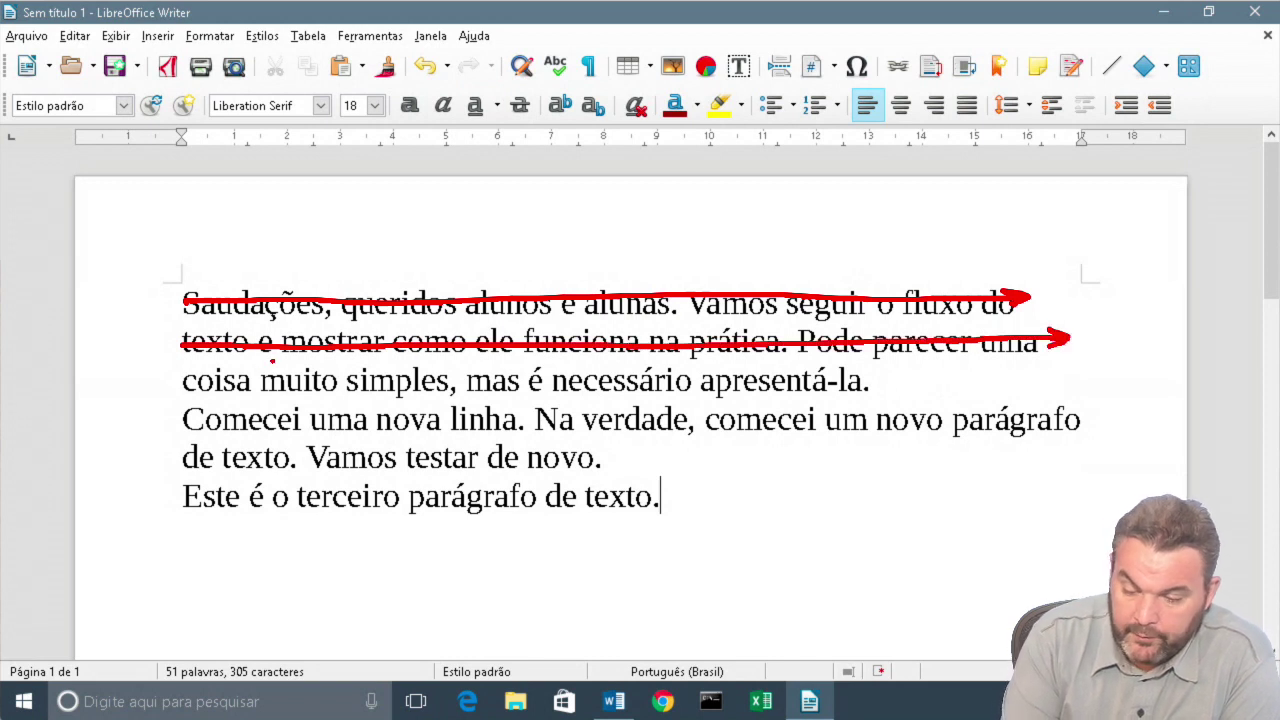
{"action": "mouse_move", "coordinate": [182, 381]}
{"action": "left_mouse_down"}
{"action": "mouse_move", "coordinate": [878, 378]}
{"action": "mouse_move", "coordinate": [926, 390]}
{"action": "mouse_move", "coordinate": [898, 390]}
{"action": "left_mouse_up"}
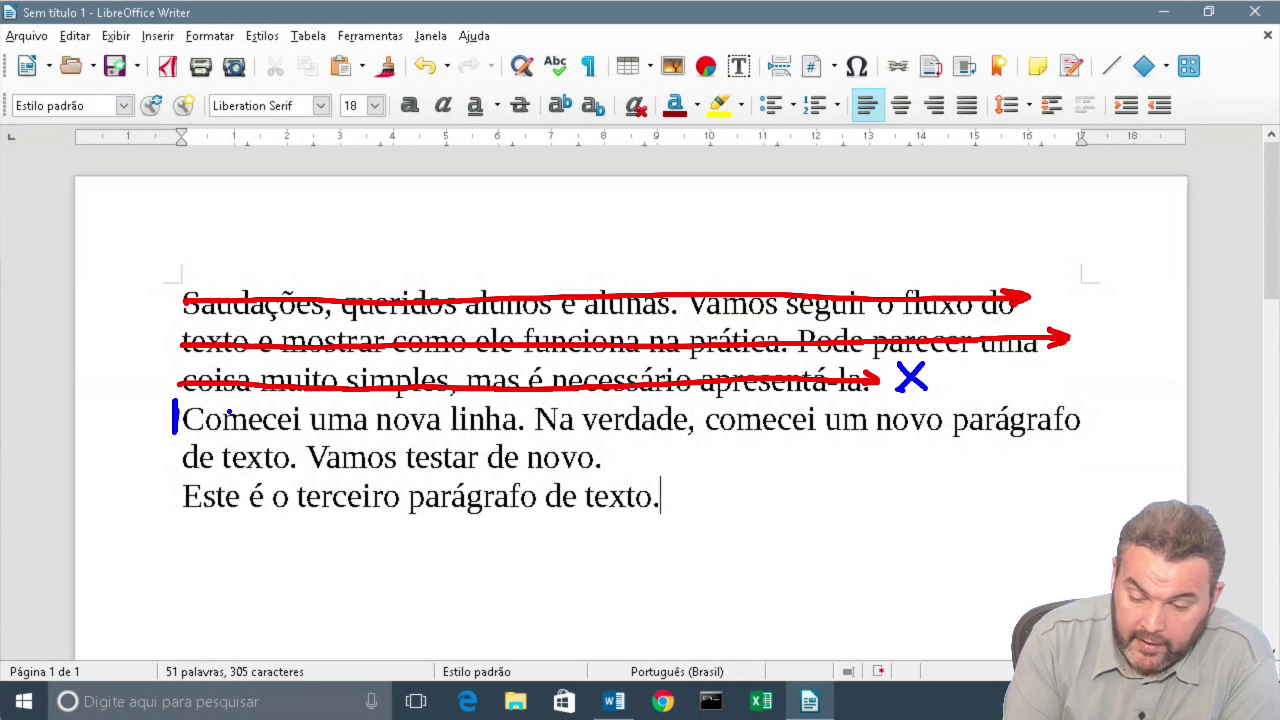
{"action": "left_click_drag", "start_coordinate": [188, 421], "coordinate": [1086, 420]}
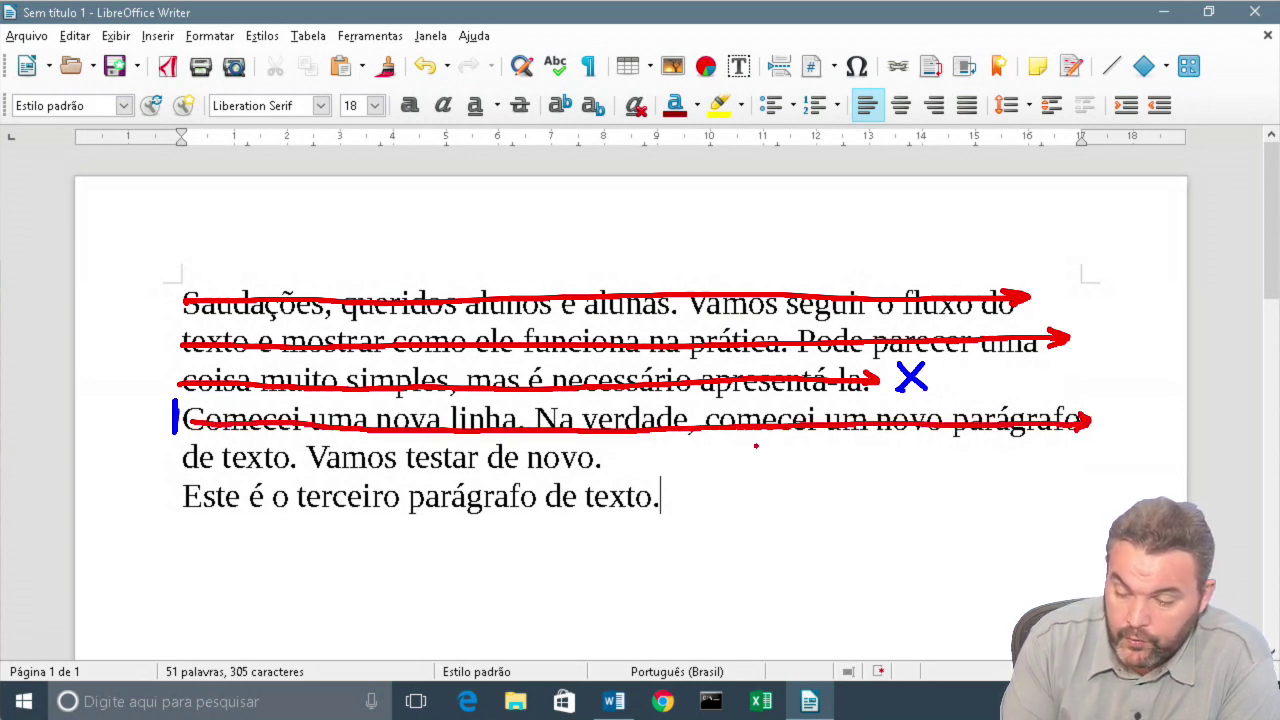
{"action": "mouse_move", "coordinate": [184, 458]}
{"action": "left_mouse_down"}
{"action": "mouse_move", "coordinate": [604, 456]}
{"action": "mouse_move", "coordinate": [650, 470]}
{"action": "mouse_move", "coordinate": [628, 470]}
{"action": "left_mouse_up"}
{"action": "left_click_drag", "start_coordinate": [172, 480], "coordinate": [177, 514]}
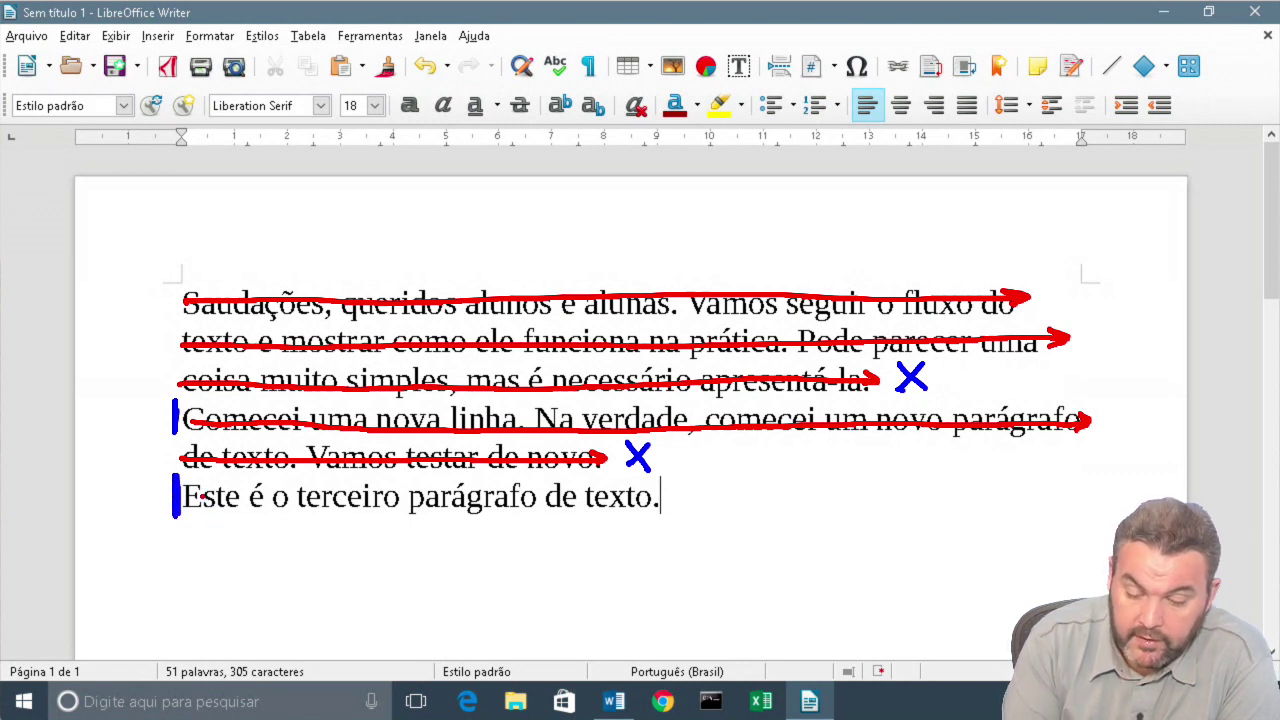
{"action": "mouse_move", "coordinate": [185, 500]}
{"action": "left_mouse_down"}
{"action": "mouse_move", "coordinate": [640, 502]}
{"action": "mouse_move", "coordinate": [622, 512]}
{"action": "left_mouse_up"}
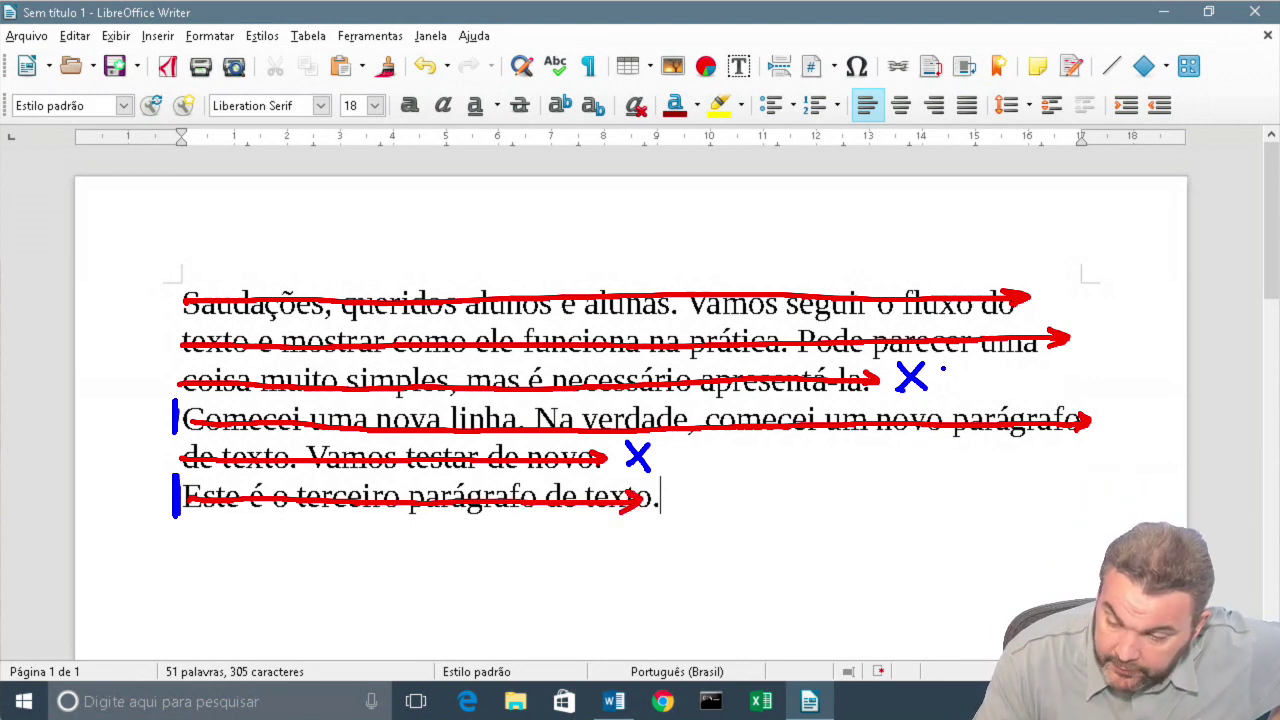
Circle both blue X marks, draw arrows from them to above the text, and handwrite "quebra" there in blue.
{"action": "mouse_move", "coordinate": [943, 368]}
{"action": "left_mouse_down"}
{"action": "mouse_move", "coordinate": [872, 384]}
{"action": "mouse_move", "coordinate": [940, 352]}
{"action": "mouse_move", "coordinate": [915, 290]}
{"action": "mouse_move", "coordinate": [750, 218]}
{"action": "left_mouse_up"}
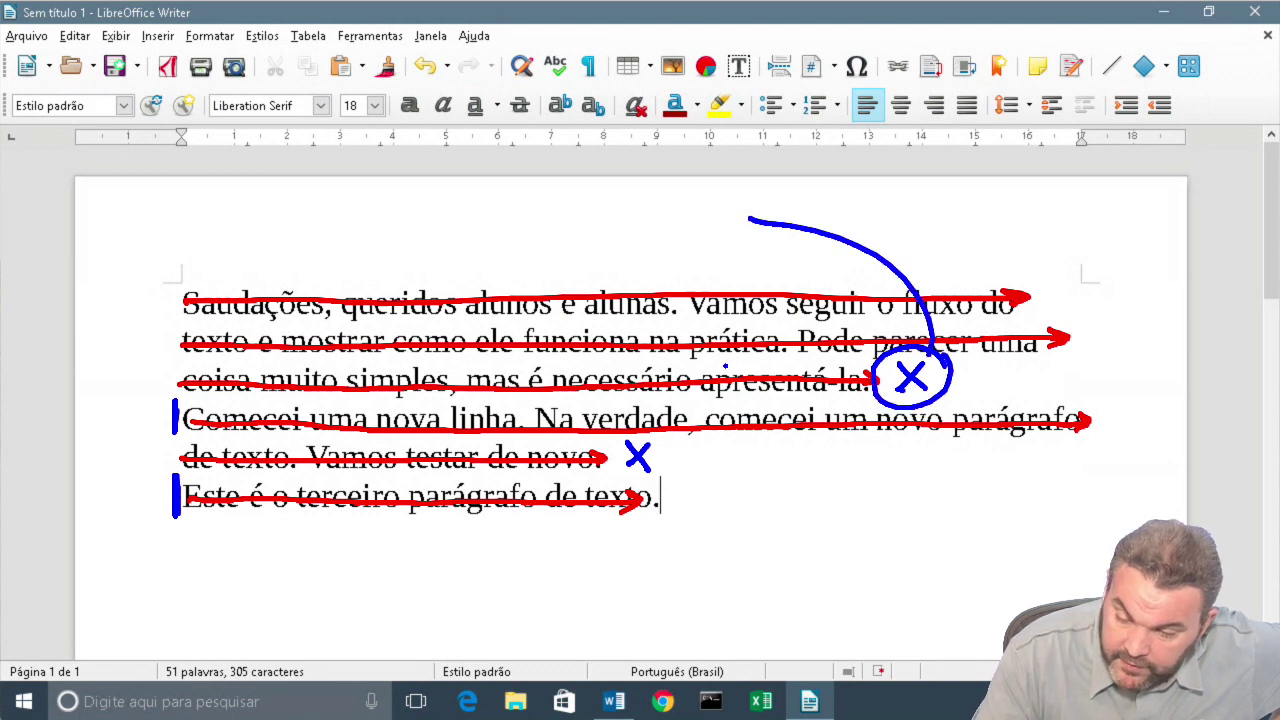
{"action": "mouse_move", "coordinate": [668, 436]}
{"action": "left_mouse_down"}
{"action": "mouse_move", "coordinate": [598, 458]}
{"action": "mouse_move", "coordinate": [665, 458]}
{"action": "mouse_move", "coordinate": [728, 416]}
{"action": "mouse_move", "coordinate": [750, 238]}
{"action": "mouse_move", "coordinate": [731, 220]}
{"action": "mouse_move", "coordinate": [775, 210]}
{"action": "left_mouse_up"}
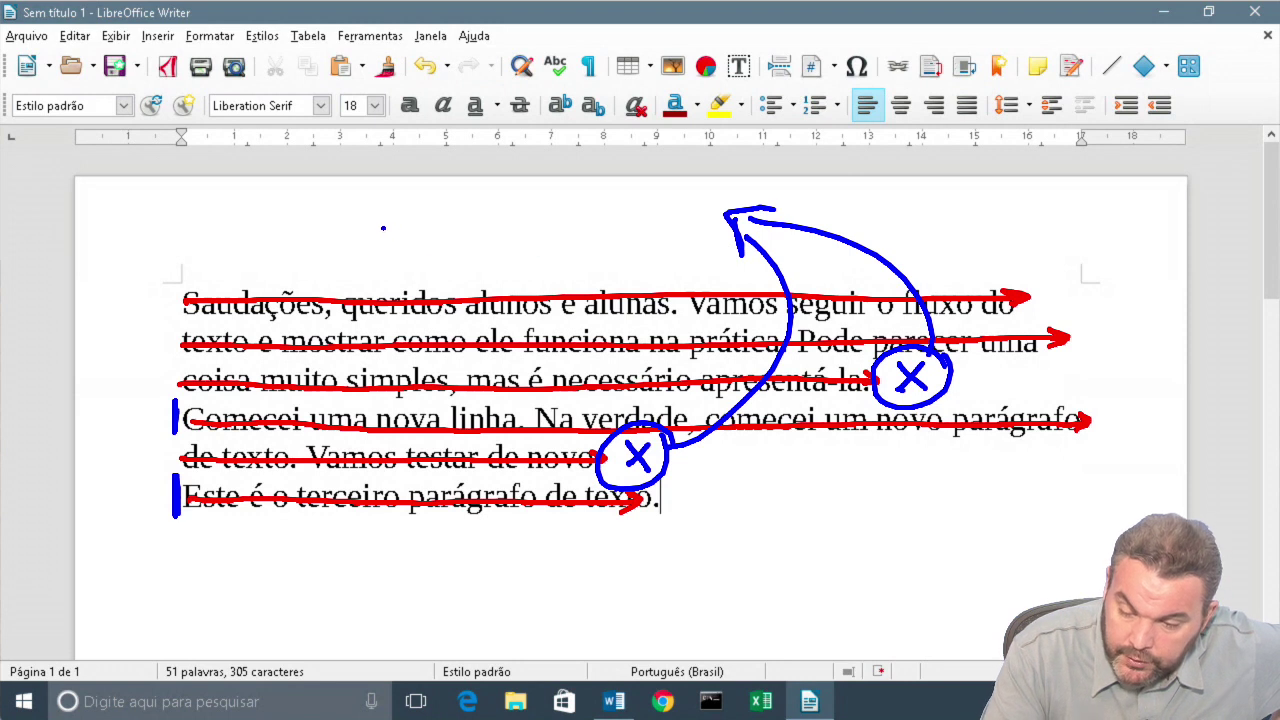
{"action": "mouse_move", "coordinate": [383, 228]}
{"action": "left_mouse_down"}
{"action": "mouse_move", "coordinate": [378, 254]}
{"action": "mouse_move", "coordinate": [400, 268]}
{"action": "mouse_move", "coordinate": [430, 244]}
{"action": "mouse_move", "coordinate": [468, 242]}
{"action": "left_mouse_up"}
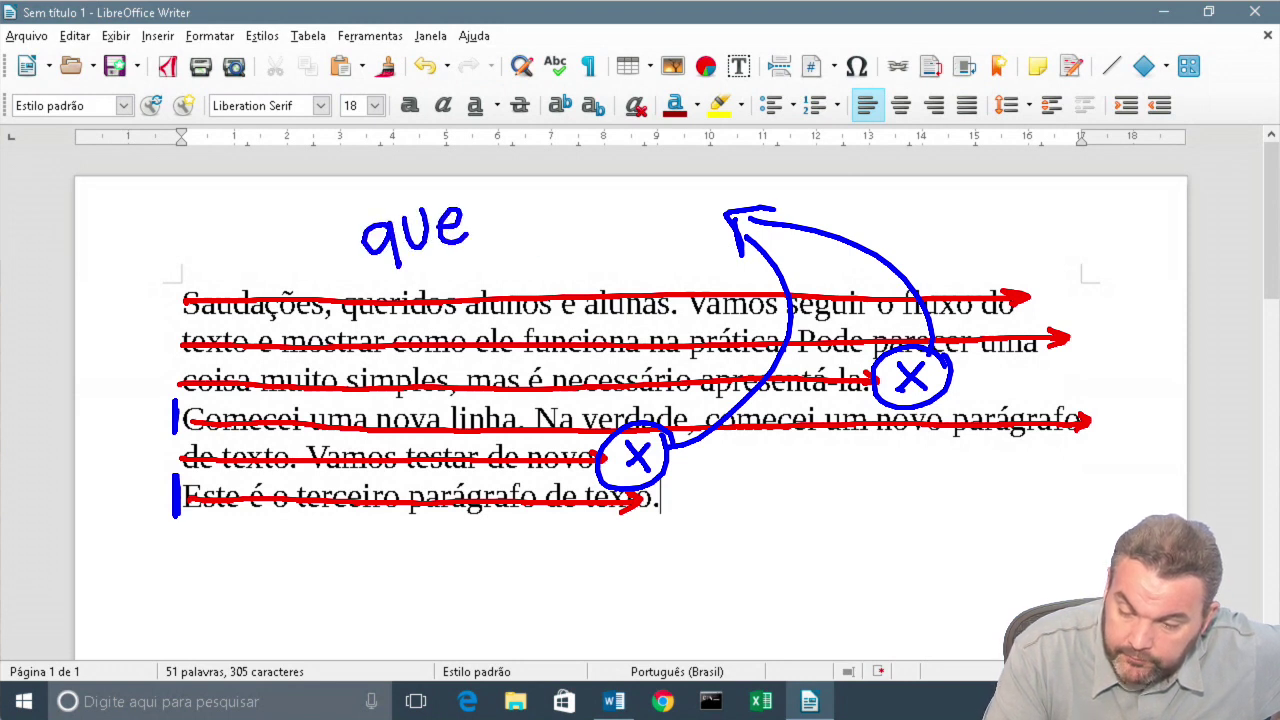
{"action": "mouse_move", "coordinate": [472, 195]}
{"action": "left_mouse_down"}
{"action": "mouse_move", "coordinate": [500, 230]}
{"action": "mouse_move", "coordinate": [527, 234]}
{"action": "mouse_move", "coordinate": [572, 205]}
{"action": "mouse_move", "coordinate": [604, 212]}
{"action": "left_mouse_up"}
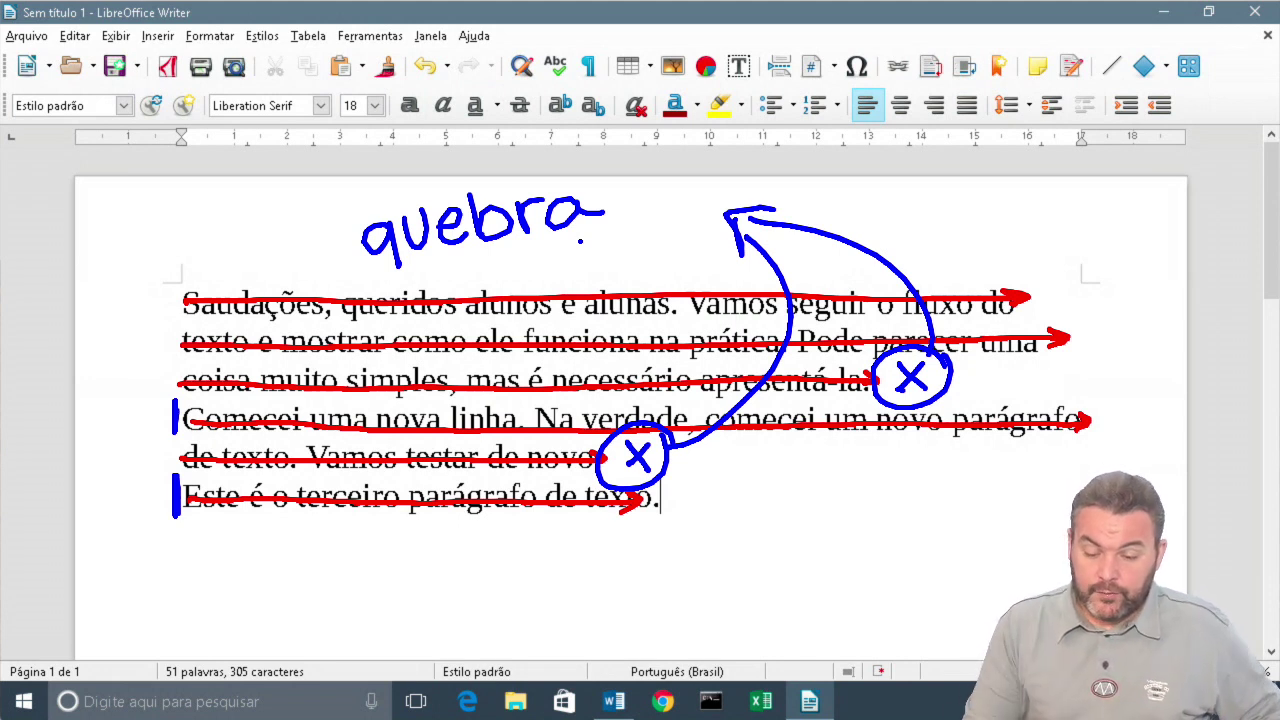
Handwrite "ENTER = quebra de parágrafo" below the text in blue, and shade the second X's circle and the third paragraph's starting bar.
{"action": "mouse_move", "coordinate": [310, 579]}
{"action": "left_mouse_down"}
{"action": "mouse_move", "coordinate": [305, 613]}
{"action": "mouse_move", "coordinate": [354, 582]}
{"action": "mouse_move", "coordinate": [380, 600]}
{"action": "mouse_move", "coordinate": [456, 594]}
{"action": "left_mouse_up"}
{"action": "left_click", "coordinate": [471, 576]}
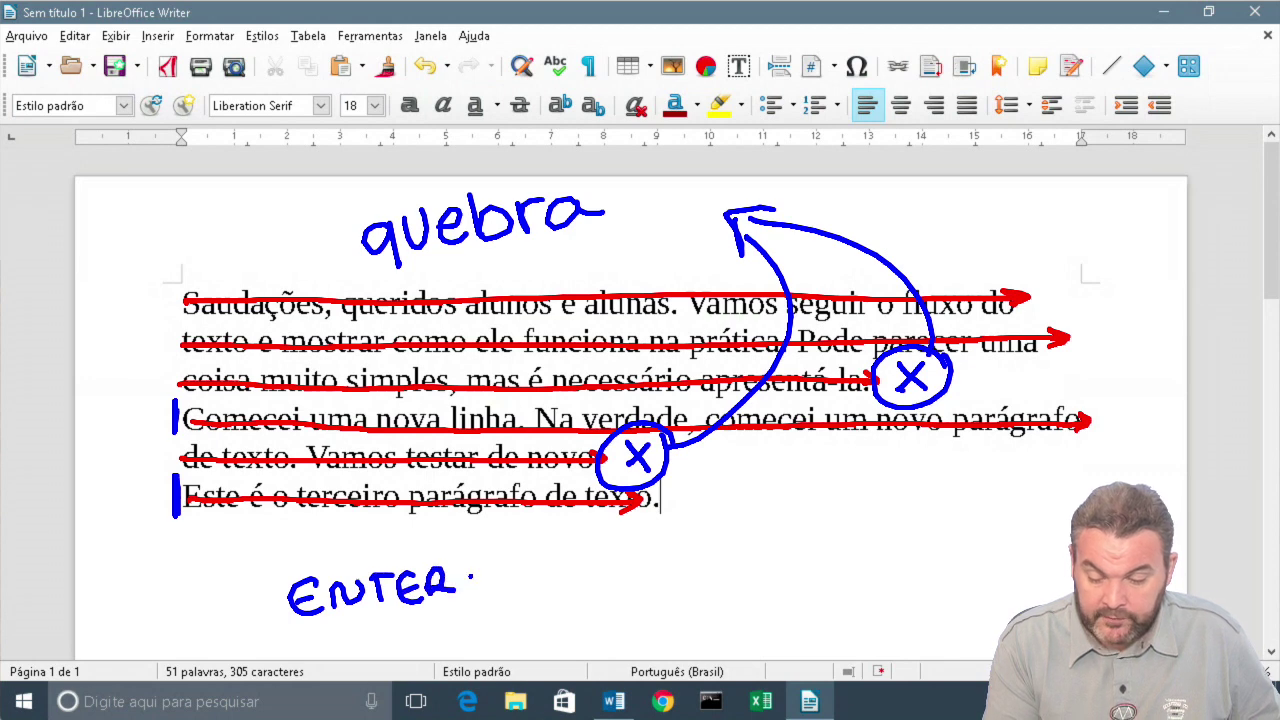
{"action": "mouse_move", "coordinate": [530, 562]}
{"action": "left_mouse_down"}
{"action": "mouse_move", "coordinate": [536, 576]}
{"action": "mouse_move", "coordinate": [632, 570]}
{"action": "mouse_move", "coordinate": [650, 552]}
{"action": "mouse_move", "coordinate": [688, 566]}
{"action": "mouse_move", "coordinate": [734, 530]}
{"action": "mouse_move", "coordinate": [776, 546]}
{"action": "left_mouse_up"}
{"action": "mouse_move", "coordinate": [626, 628]}
{"action": "left_mouse_down"}
{"action": "mouse_move", "coordinate": [646, 596]}
{"action": "mouse_move", "coordinate": [682, 622]}
{"action": "mouse_move", "coordinate": [724, 594]}
{"action": "mouse_move", "coordinate": [736, 608]}
{"action": "mouse_move", "coordinate": [766, 596]}
{"action": "mouse_move", "coordinate": [760, 624]}
{"action": "mouse_move", "coordinate": [814, 576]}
{"action": "mouse_move", "coordinate": [884, 570]}
{"action": "left_mouse_up"}
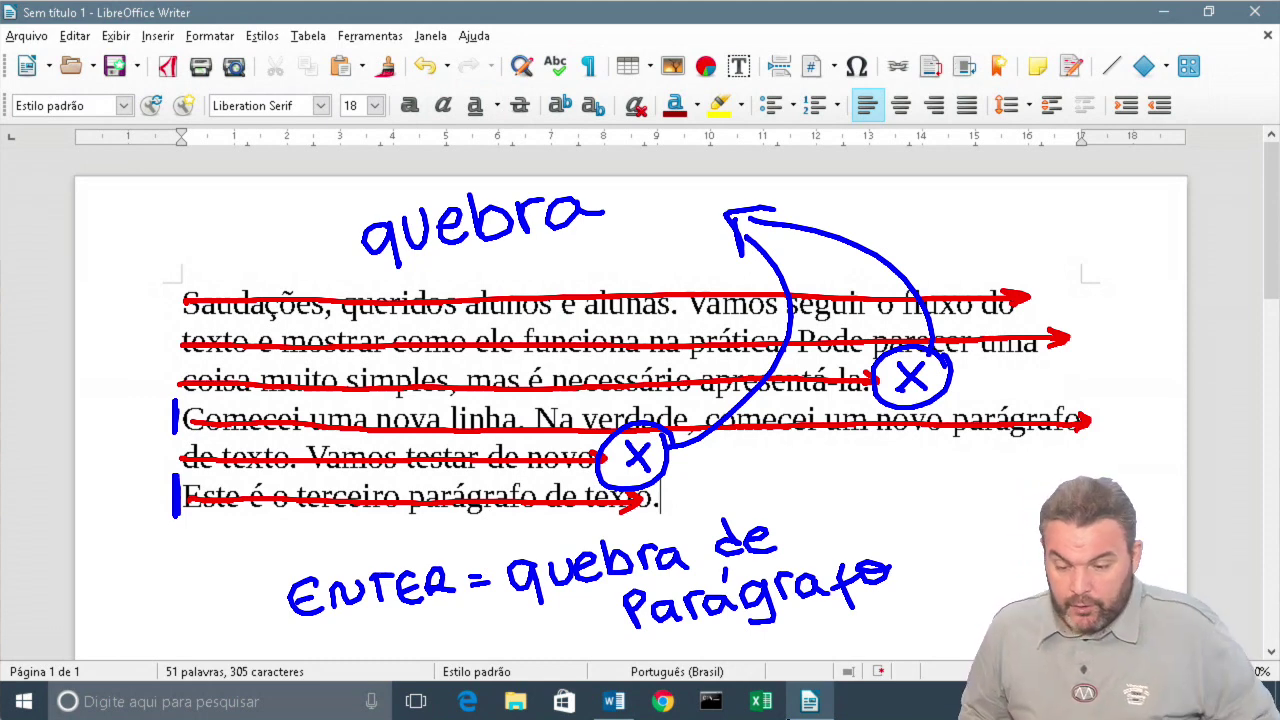
{"action": "mouse_move", "coordinate": [645, 428]}
{"action": "left_mouse_down"}
{"action": "mouse_move", "coordinate": [605, 456]}
{"action": "mouse_move", "coordinate": [610, 478]}
{"action": "mouse_move", "coordinate": [642, 482]}
{"action": "left_mouse_up"}
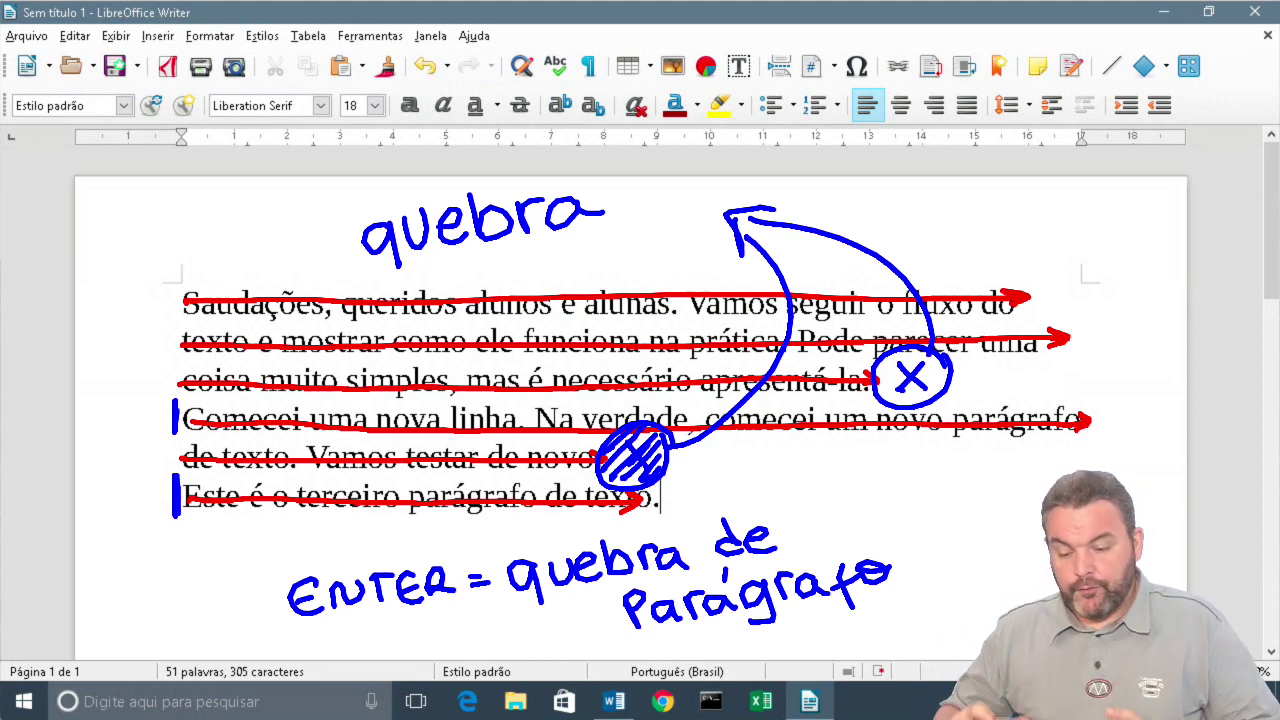
{"action": "left_click_drag", "start_coordinate": [172, 474], "coordinate": [162, 520]}
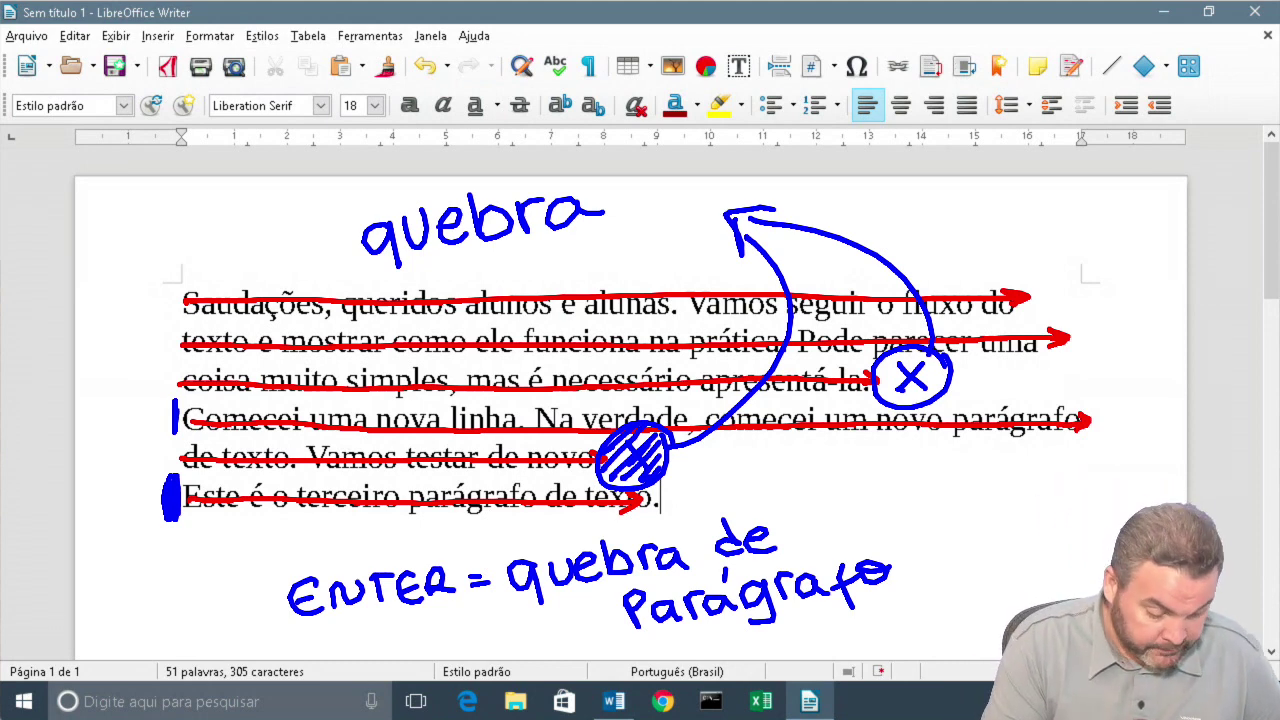
Clear the drawings, circle the nonprinting characters (¶) control in red, draw an arrow from it towards the page, and clear these marks too.
{"action": "key", "text": "Escape"}
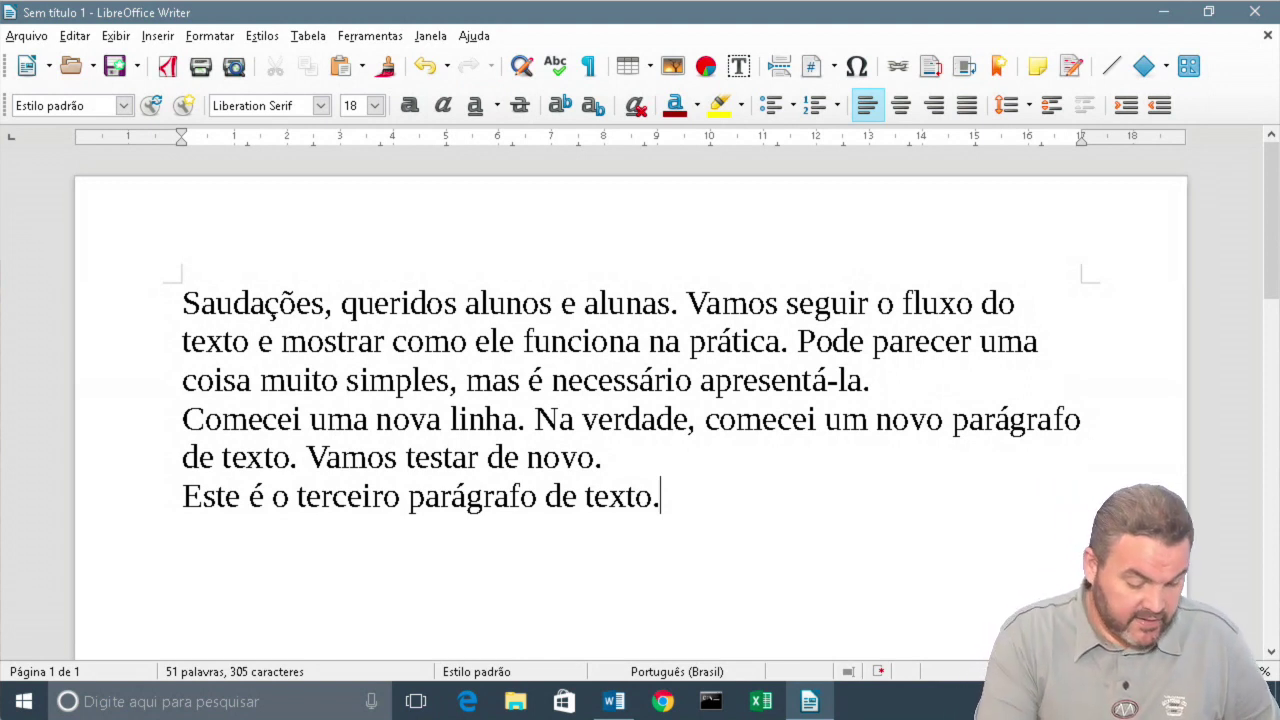
{"action": "mouse_move", "coordinate": [607, 44]}
{"action": "left_mouse_down"}
{"action": "mouse_move", "coordinate": [560, 66]}
{"action": "mouse_move", "coordinate": [616, 46]}
{"action": "left_mouse_up"}
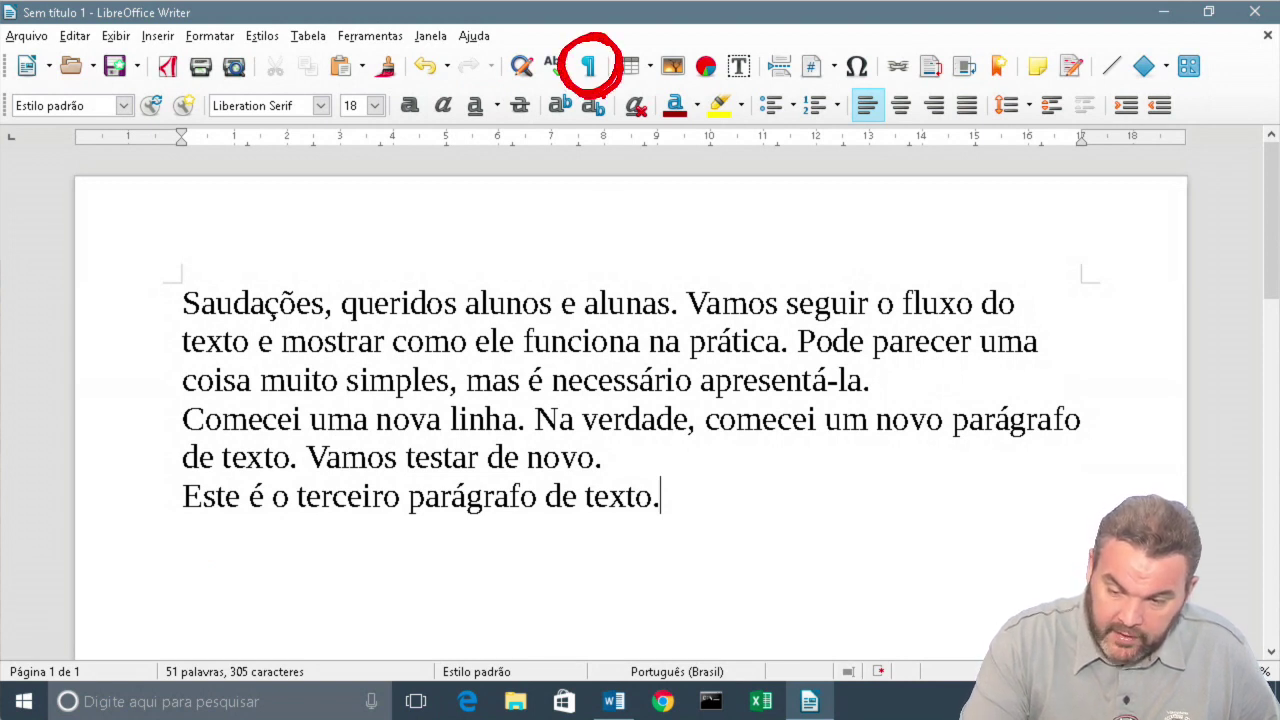
{"action": "mouse_move", "coordinate": [606, 96]}
{"action": "left_mouse_down"}
{"action": "mouse_move", "coordinate": [676, 207]}
{"action": "mouse_move", "coordinate": [715, 226]}
{"action": "mouse_move", "coordinate": [704, 234]}
{"action": "left_mouse_up"}
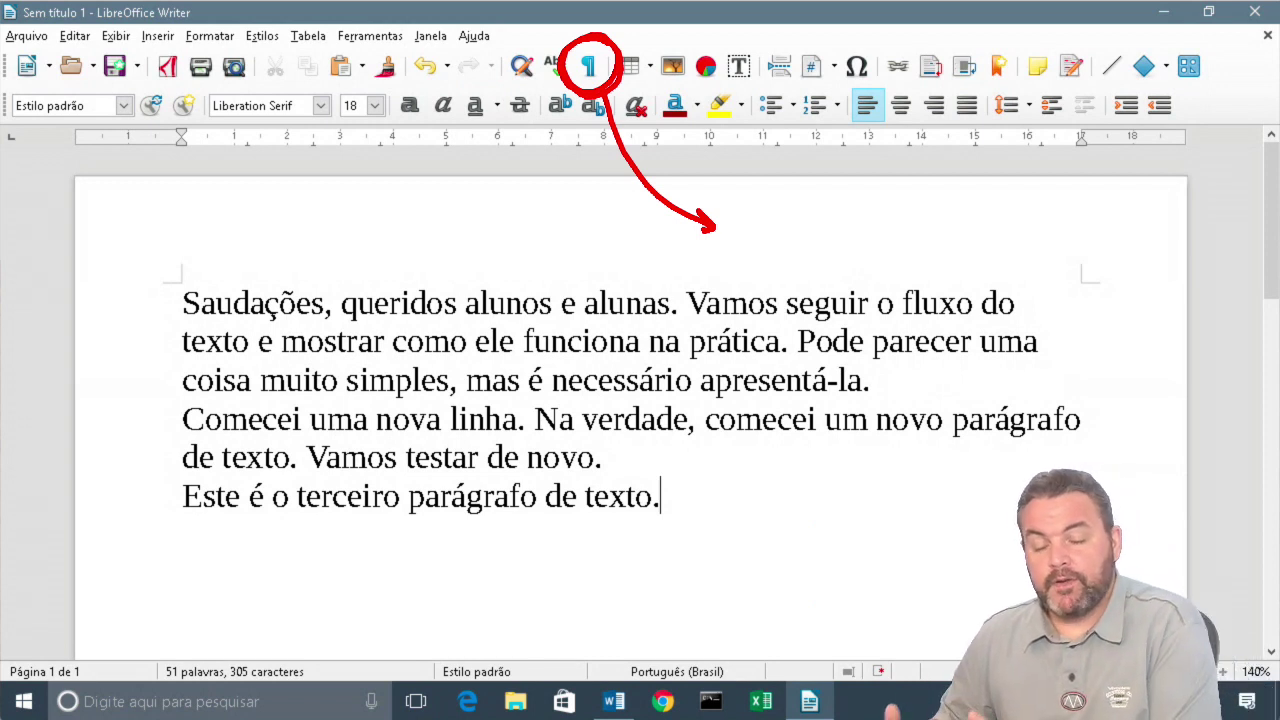
{"action": "key", "text": "Escape"}
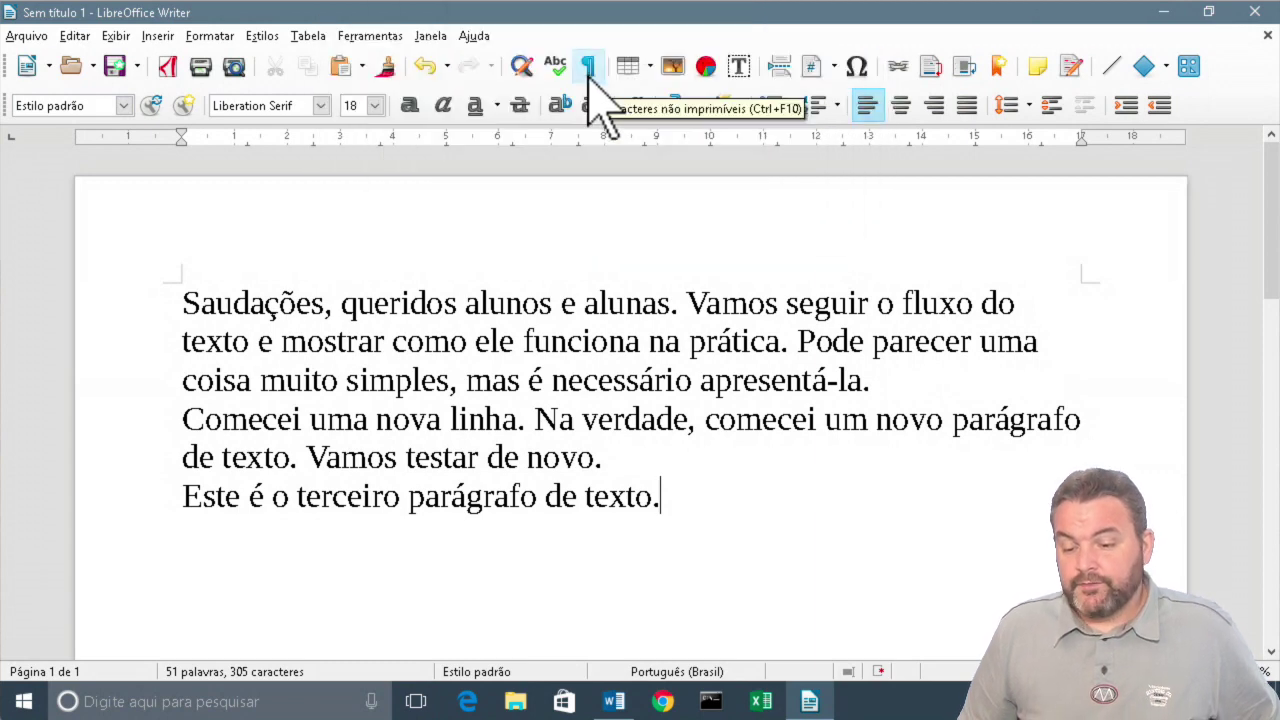
Place the cursor after "e" in the first line and toggle the nonprinting characters on and off repeatedly, leaving them displayed.
{"action": "left_click", "coordinate": [576, 310]}
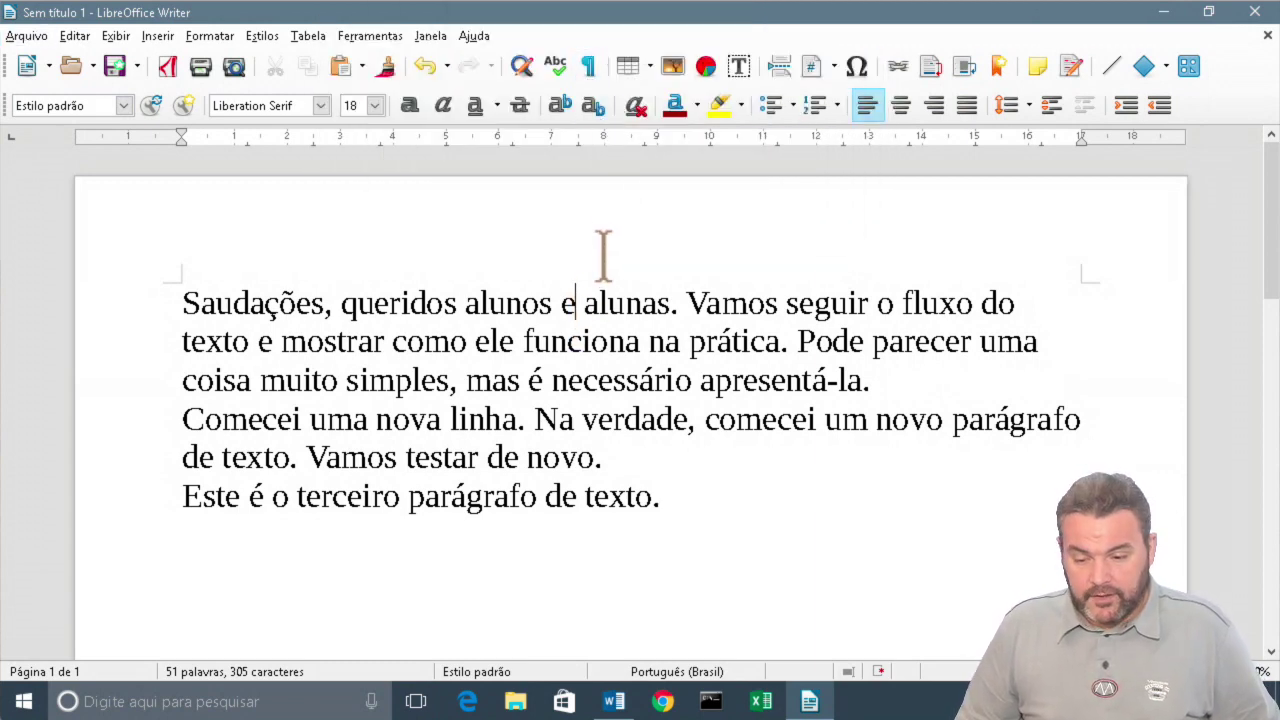
{"action": "left_click", "coordinate": [589, 66]}
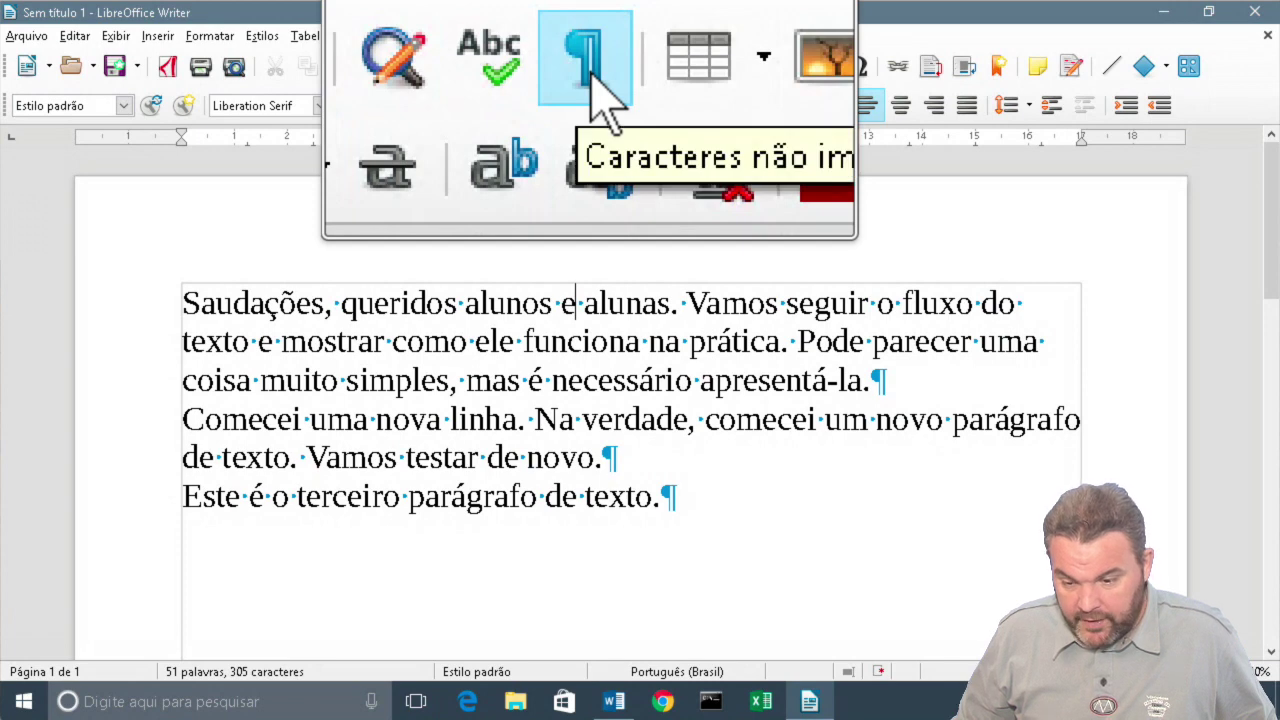
{"action": "left_click", "coordinate": [592, 72]}
{"action": "left_click", "coordinate": [592, 72]}
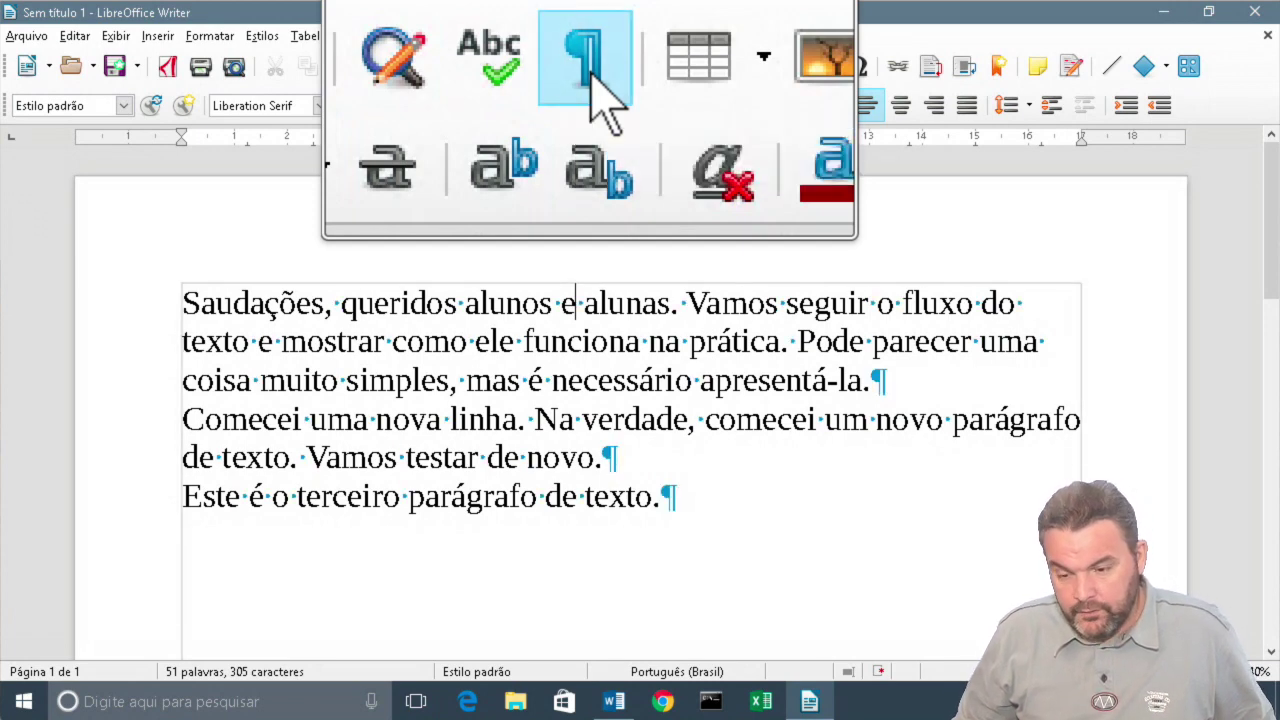
{"action": "left_click", "coordinate": [592, 72]}
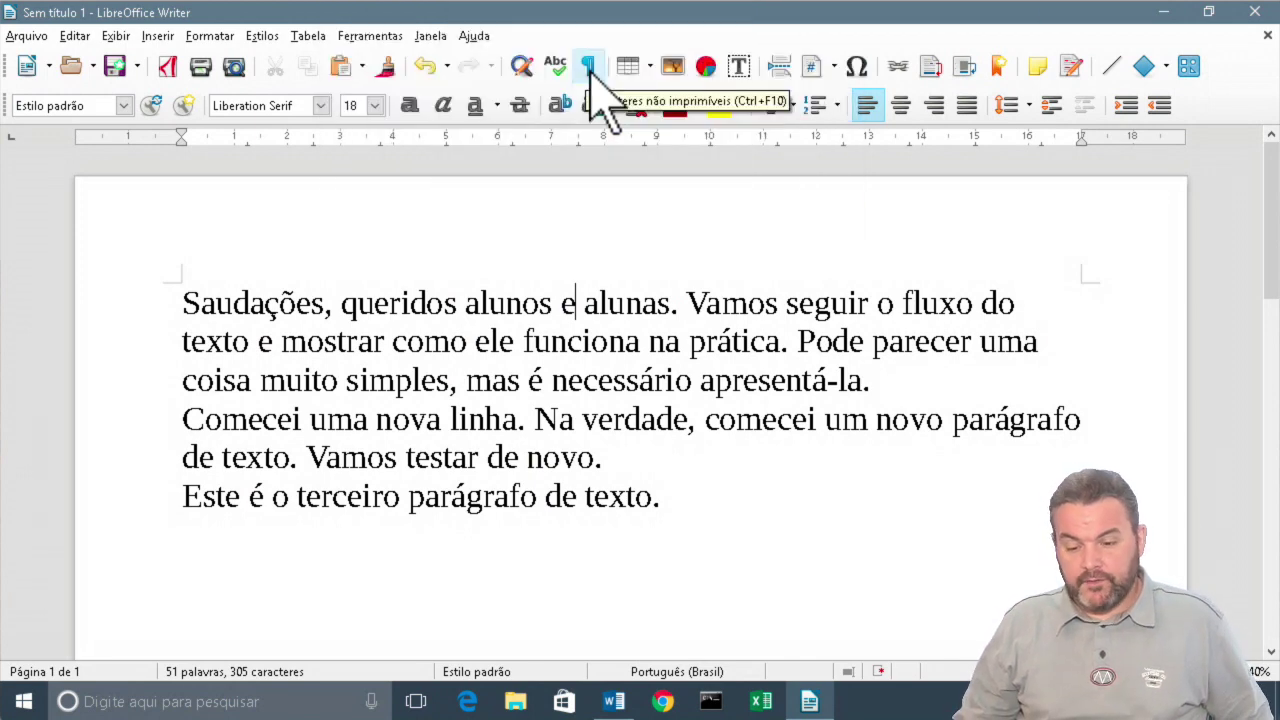
{"action": "left_click", "coordinate": [590, 72]}
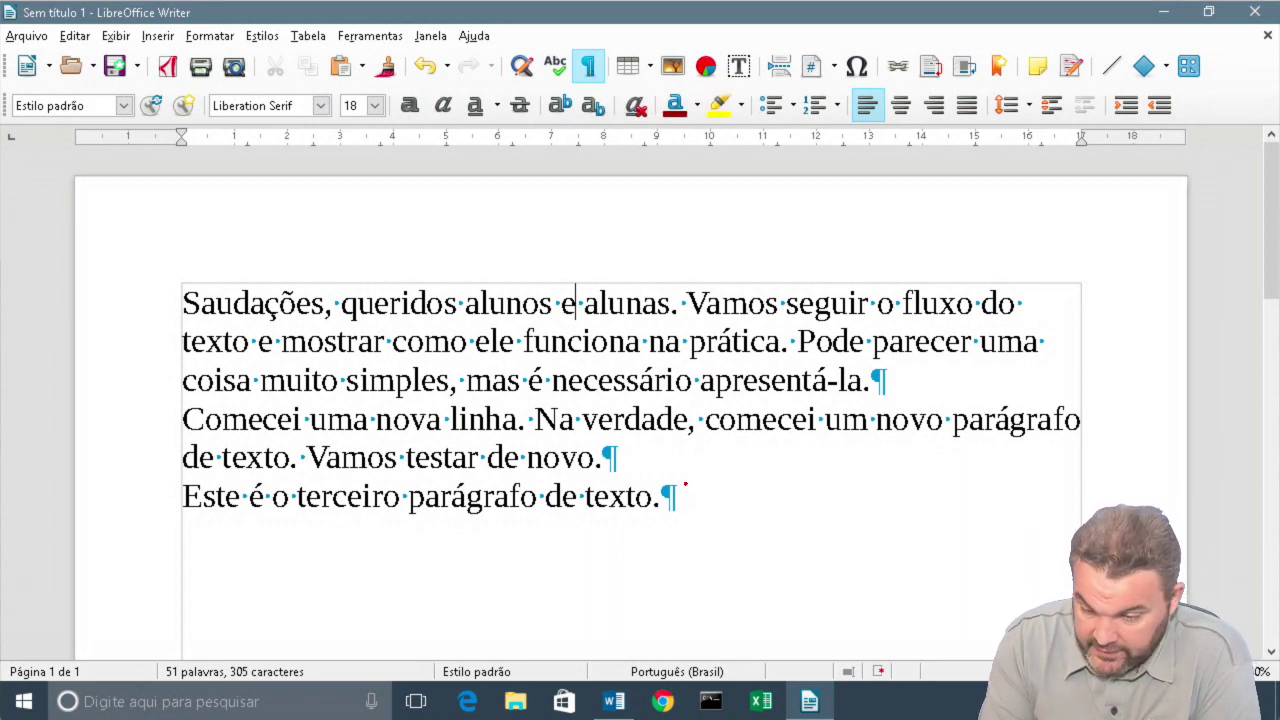
Circle in red the third paragraph's ending ¶ mark and the space dots around "parágrafo" and "de".
{"action": "mouse_move", "coordinate": [685, 484]}
{"action": "left_mouse_down"}
{"action": "mouse_move", "coordinate": [660, 482]}
{"action": "mouse_move", "coordinate": [662, 516]}
{"action": "mouse_move", "coordinate": [688, 484]}
{"action": "left_mouse_up"}
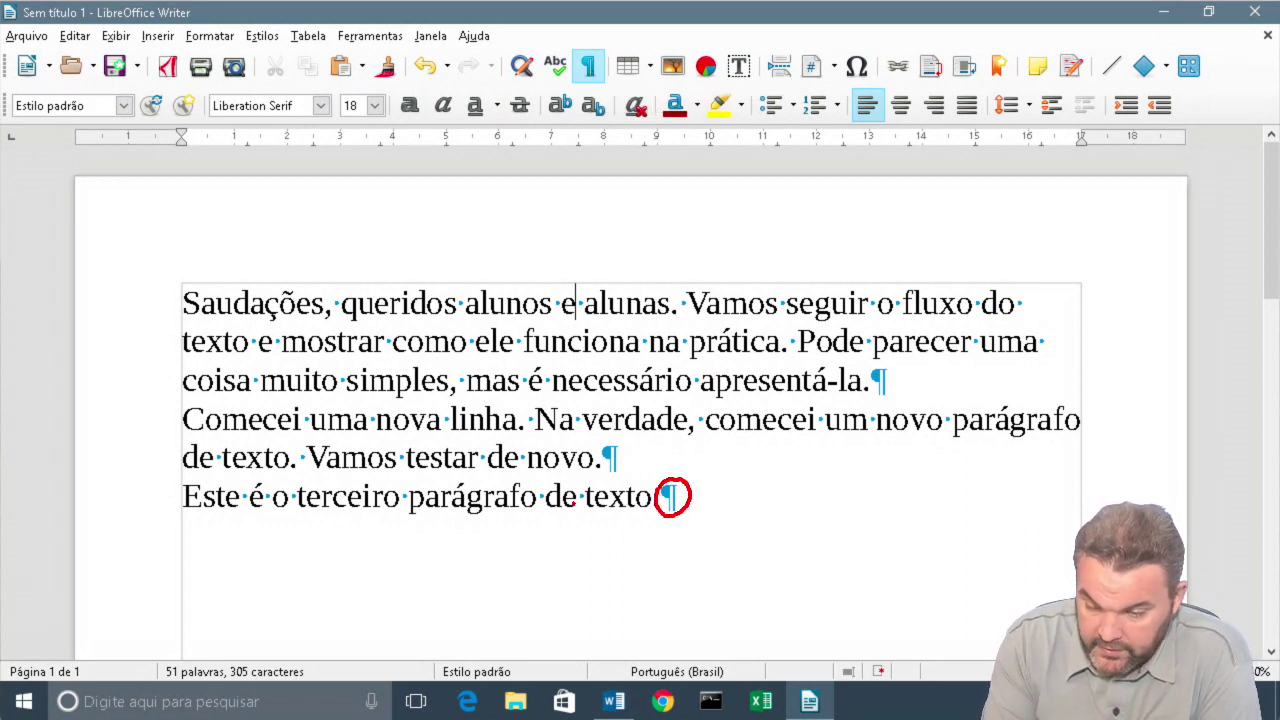
{"action": "mouse_move", "coordinate": [574, 506]}
{"action": "left_mouse_down"}
{"action": "mouse_move", "coordinate": [590, 488]}
{"action": "mouse_move", "coordinate": [572, 504]}
{"action": "mouse_move", "coordinate": [550, 486]}
{"action": "mouse_move", "coordinate": [530, 500]}
{"action": "left_mouse_up"}
{"action": "left_click_drag", "start_coordinate": [398, 506], "coordinate": [396, 494]}
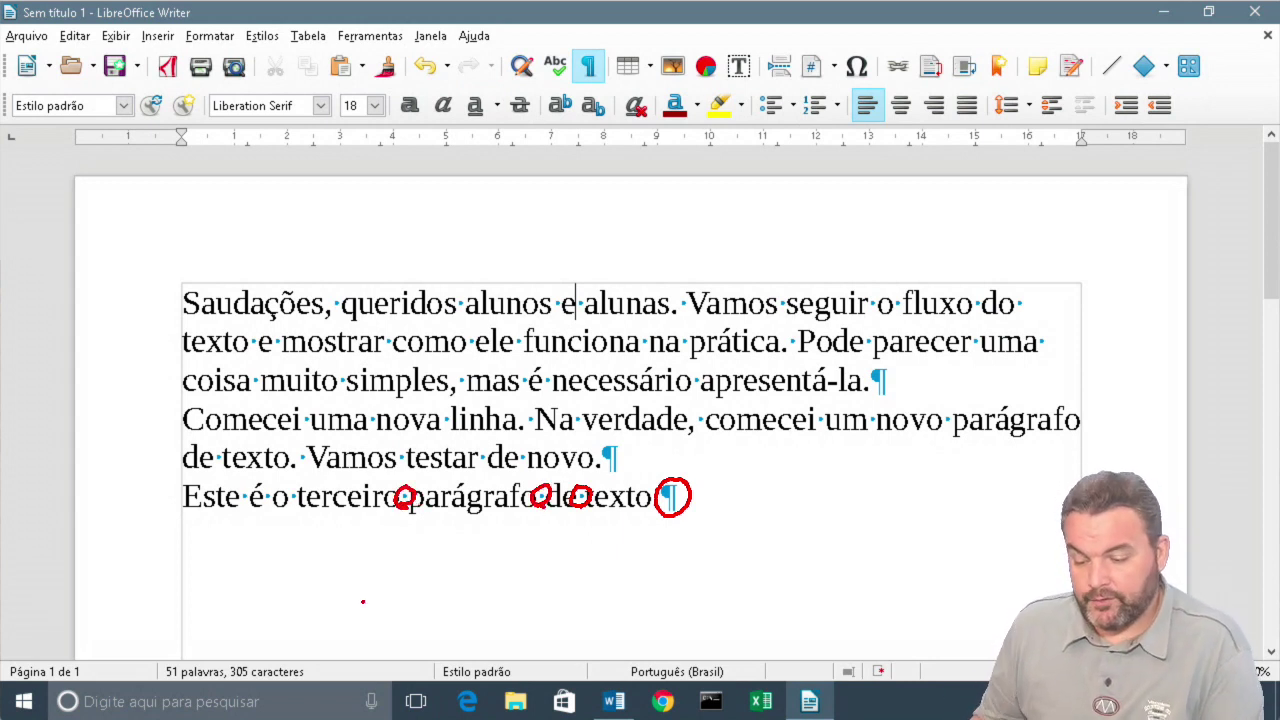
Handwrite "NÃO SERÃO IMPRESSOS" in red below the third paragraph.
{"action": "mouse_move", "coordinate": [652, 581]}
{"action": "left_mouse_down"}
{"action": "mouse_move", "coordinate": [684, 548]}
{"action": "mouse_move", "coordinate": [706, 562]}
{"action": "mouse_move", "coordinate": [724, 544]}
{"action": "mouse_move", "coordinate": [708, 532]}
{"action": "left_mouse_up"}
{"action": "mouse_move", "coordinate": [754, 535]}
{"action": "left_mouse_down"}
{"action": "mouse_move", "coordinate": [768, 527]}
{"action": "mouse_move", "coordinate": [752, 560]}
{"action": "left_mouse_up"}
{"action": "mouse_move", "coordinate": [786, 528]}
{"action": "left_mouse_down"}
{"action": "mouse_move", "coordinate": [806, 552]}
{"action": "mouse_move", "coordinate": [806, 522]}
{"action": "left_mouse_up"}
{"action": "mouse_move", "coordinate": [790, 540]}
{"action": "left_mouse_down"}
{"action": "mouse_move", "coordinate": [870, 532]}
{"action": "mouse_move", "coordinate": [848, 510]}
{"action": "left_mouse_up"}
{"action": "left_click_drag", "start_coordinate": [846, 532], "coordinate": [868, 526]}
{"action": "left_click_drag", "start_coordinate": [782, 590], "coordinate": [780, 612]}
{"action": "left_click_drag", "start_coordinate": [796, 606], "coordinate": [846, 570]}
{"action": "mouse_move", "coordinate": [848, 600]}
{"action": "left_mouse_down"}
{"action": "mouse_move", "coordinate": [864, 566]}
{"action": "mouse_move", "coordinate": [876, 570]}
{"action": "left_mouse_up"}
{"action": "mouse_move", "coordinate": [872, 584]}
{"action": "left_mouse_down"}
{"action": "mouse_move", "coordinate": [898, 556]}
{"action": "mouse_move", "coordinate": [898, 572]}
{"action": "left_mouse_up"}
{"action": "mouse_move", "coordinate": [920, 552]}
{"action": "left_mouse_down"}
{"action": "mouse_move", "coordinate": [910, 576]}
{"action": "mouse_move", "coordinate": [946, 556]}
{"action": "left_mouse_up"}
{"action": "mouse_move", "coordinate": [944, 564]}
{"action": "left_mouse_down"}
{"action": "mouse_move", "coordinate": [954, 550]}
{"action": "mouse_move", "coordinate": [946, 584]}
{"action": "left_mouse_up"}
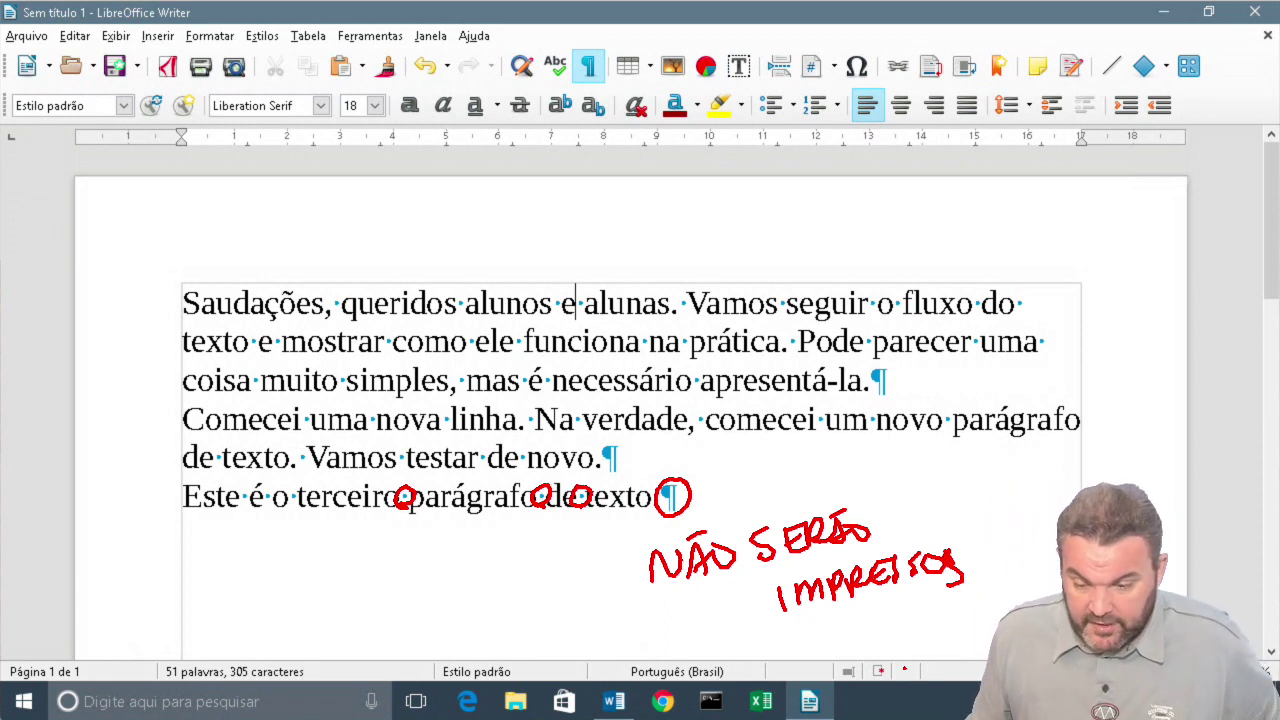
Circle four space dots in the first line in red, join them with curves, and handwrite "ESPAÇO" above them.
{"action": "left_click_drag", "start_coordinate": [688, 306], "coordinate": [694, 294]}
{"action": "left_click_drag", "start_coordinate": [774, 300], "coordinate": [784, 292]}
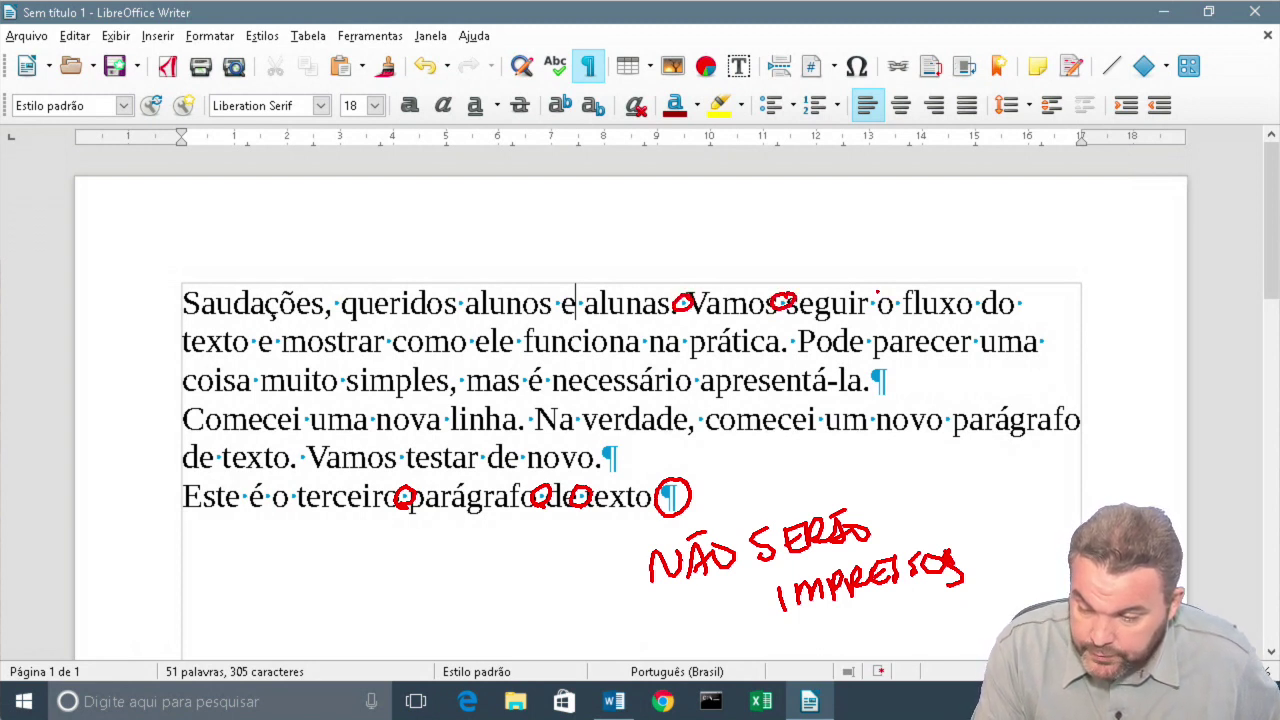
{"action": "mouse_move", "coordinate": [878, 293]}
{"action": "left_mouse_down"}
{"action": "mouse_move", "coordinate": [872, 310]}
{"action": "mouse_move", "coordinate": [906, 298]}
{"action": "mouse_move", "coordinate": [826, 252]}
{"action": "left_mouse_up"}
{"action": "mouse_move", "coordinate": [866, 274]}
{"action": "left_mouse_down"}
{"action": "mouse_move", "coordinate": [876, 292]}
{"action": "mouse_move", "coordinate": [822, 252]}
{"action": "mouse_move", "coordinate": [780, 292]}
{"action": "mouse_move", "coordinate": [692, 298]}
{"action": "left_mouse_up"}
{"action": "left_click_drag", "start_coordinate": [794, 256], "coordinate": [812, 250]}
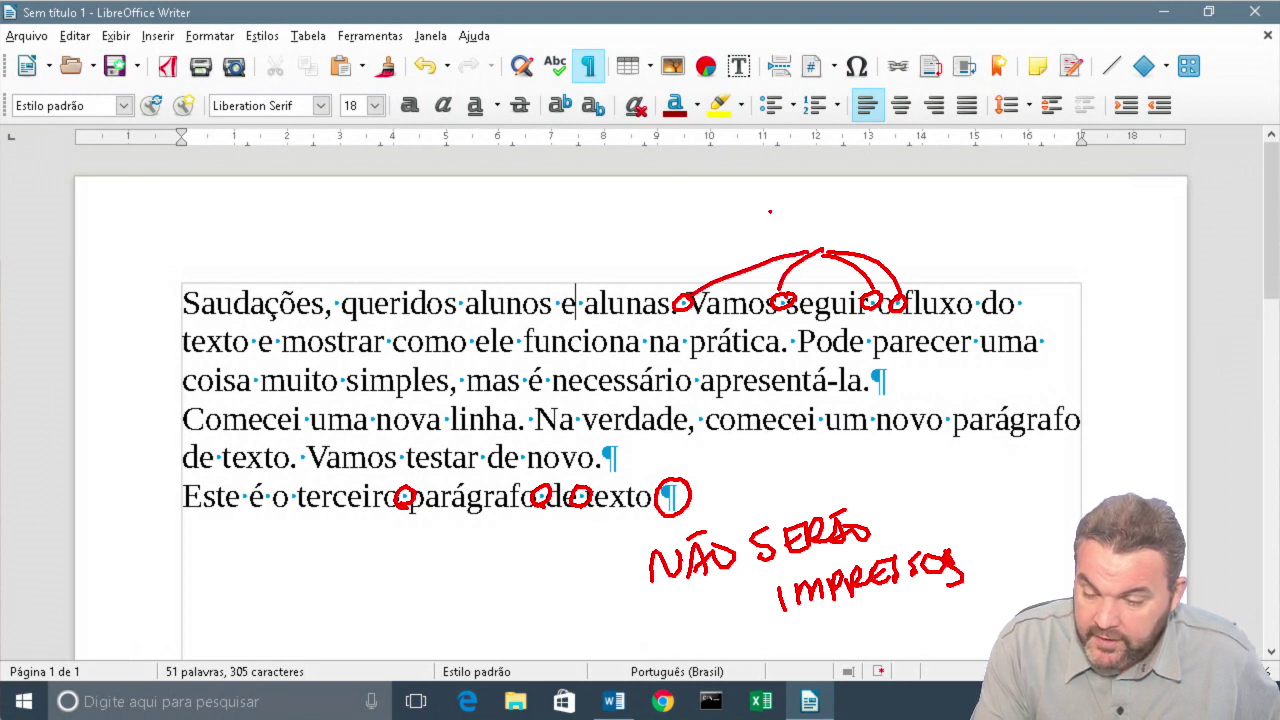
{"action": "mouse_move", "coordinate": [770, 211]}
{"action": "left_mouse_down"}
{"action": "mouse_move", "coordinate": [786, 233]}
{"action": "mouse_move", "coordinate": [778, 223]}
{"action": "left_mouse_up"}
{"action": "left_click_drag", "start_coordinate": [806, 208], "coordinate": [786, 232]}
{"action": "mouse_move", "coordinate": [816, 210]}
{"action": "left_mouse_down"}
{"action": "mouse_move", "coordinate": [817, 236]}
{"action": "mouse_move", "coordinate": [820, 224]}
{"action": "mouse_move", "coordinate": [860, 231]}
{"action": "mouse_move", "coordinate": [864, 220]}
{"action": "left_mouse_up"}
{"action": "mouse_move", "coordinate": [886, 210]}
{"action": "left_mouse_down"}
{"action": "mouse_move", "coordinate": [876, 224]}
{"action": "mouse_move", "coordinate": [896, 226]}
{"action": "left_mouse_up"}
{"action": "left_click_drag", "start_coordinate": [914, 207], "coordinate": [912, 208]}
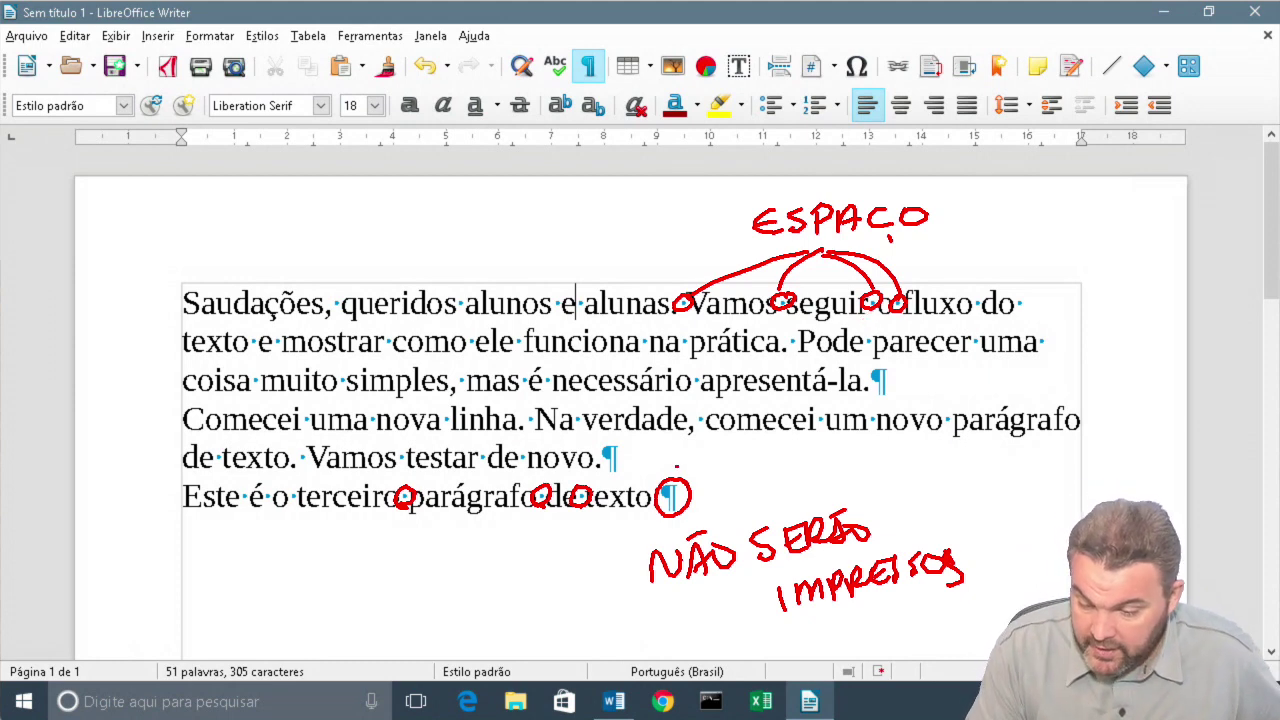
Circle the first two paragraphs' ¶ marks in red and draw lines from all three ¶ marks to one point at the page's right margin.
{"action": "mouse_move", "coordinate": [890, 360]}
{"action": "left_mouse_down"}
{"action": "mouse_move", "coordinate": [864, 372]}
{"action": "mouse_move", "coordinate": [896, 396]}
{"action": "mouse_move", "coordinate": [890, 362]}
{"action": "left_mouse_up"}
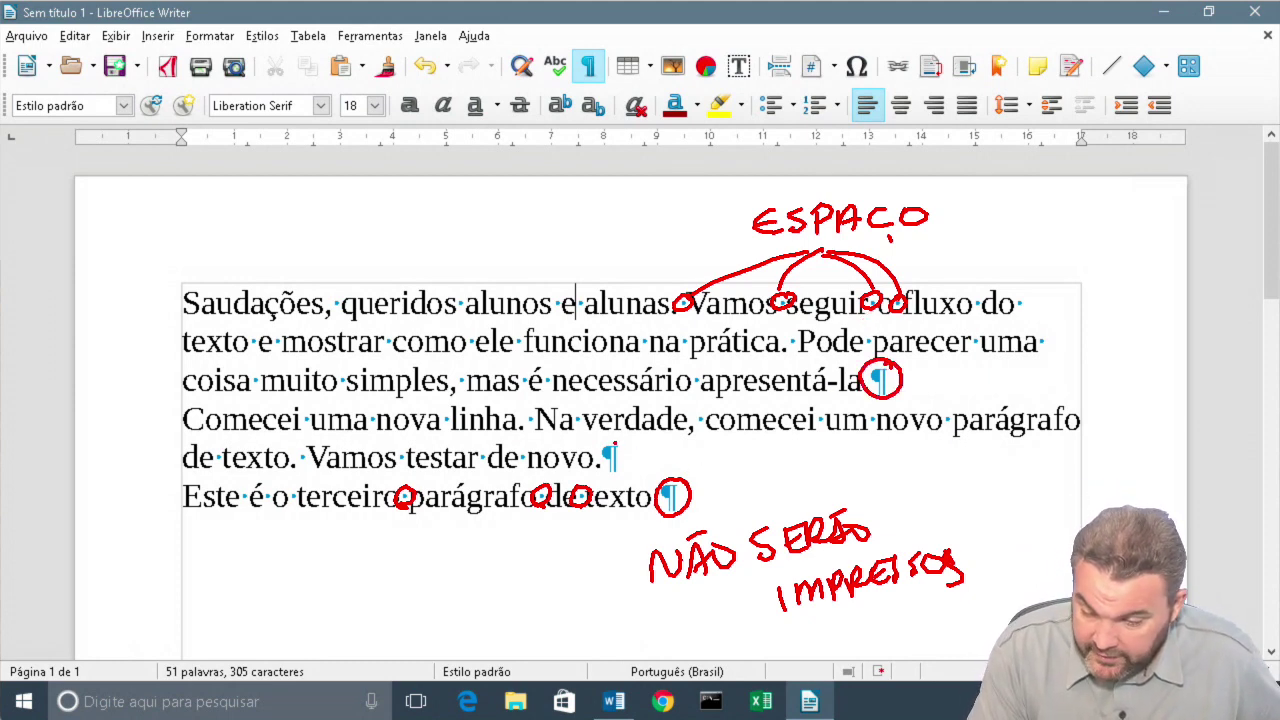
{"action": "mouse_move", "coordinate": [618, 438]}
{"action": "left_mouse_down"}
{"action": "mouse_move", "coordinate": [606, 472]}
{"action": "mouse_move", "coordinate": [620, 440]}
{"action": "left_mouse_up"}
{"action": "mouse_move", "coordinate": [692, 494]}
{"action": "left_mouse_down"}
{"action": "mouse_move", "coordinate": [836, 478]}
{"action": "mouse_move", "coordinate": [1078, 382]}
{"action": "left_mouse_up"}
{"action": "mouse_move", "coordinate": [626, 458]}
{"action": "left_mouse_down"}
{"action": "mouse_move", "coordinate": [736, 464]}
{"action": "mouse_move", "coordinate": [1080, 380]}
{"action": "left_mouse_up"}
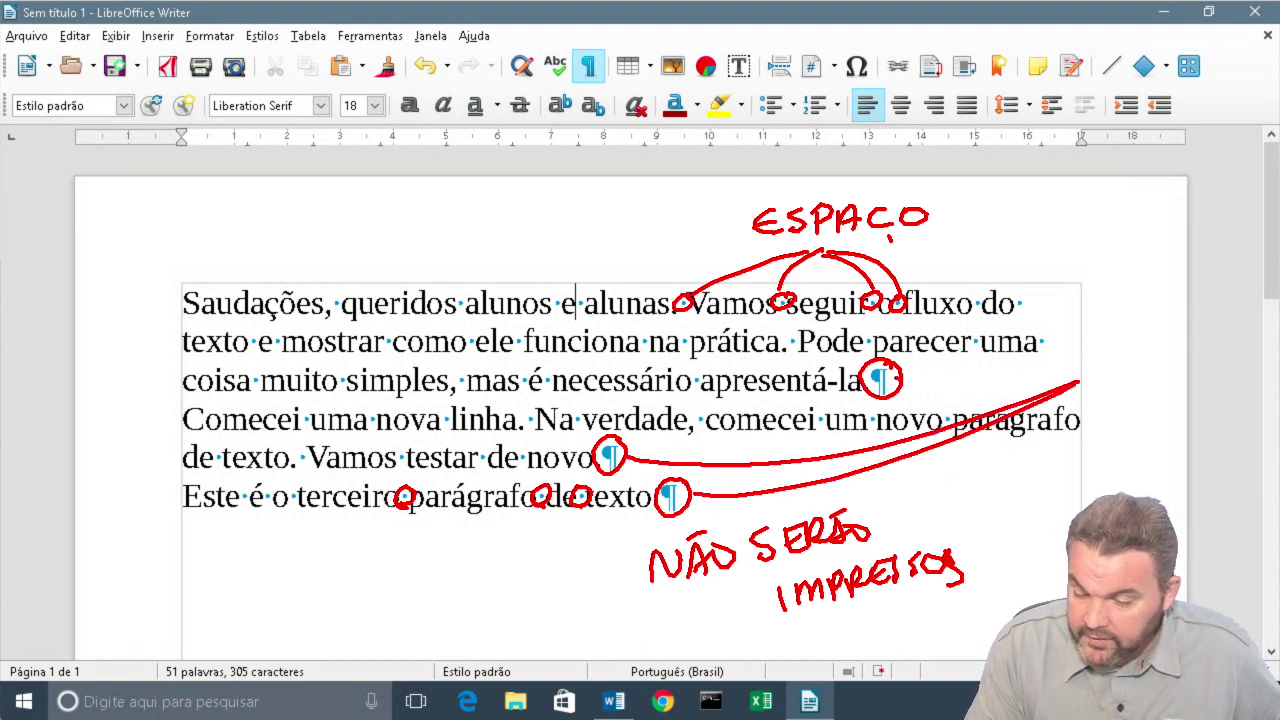
{"action": "mouse_move", "coordinate": [902, 388]}
{"action": "left_mouse_down"}
{"action": "mouse_move", "coordinate": [1074, 380]}
{"action": "mouse_move", "coordinate": [1066, 394]}
{"action": "left_mouse_up"}
Handwrite "MARCAS DE PARÁGRAFO" in red at the arrows' meeting point, underline its ending, and retrace the circles on the first two ¶ marks.
{"action": "mouse_move", "coordinate": [1048, 352]}
{"action": "left_mouse_down"}
{"action": "mouse_move", "coordinate": [1058, 334]}
{"action": "mouse_move", "coordinate": [1078, 348]}
{"action": "mouse_move", "coordinate": [1124, 318]}
{"action": "mouse_move", "coordinate": [1156, 334]}
{"action": "mouse_move", "coordinate": [1180, 318]}
{"action": "mouse_move", "coordinate": [1096, 376]}
{"action": "left_mouse_up"}
{"action": "mouse_move", "coordinate": [1120, 356]}
{"action": "left_mouse_down"}
{"action": "mouse_move", "coordinate": [1136, 376]}
{"action": "mouse_move", "coordinate": [1130, 363]}
{"action": "left_mouse_up"}
{"action": "left_click_drag", "start_coordinate": [1120, 354], "coordinate": [1136, 351]}
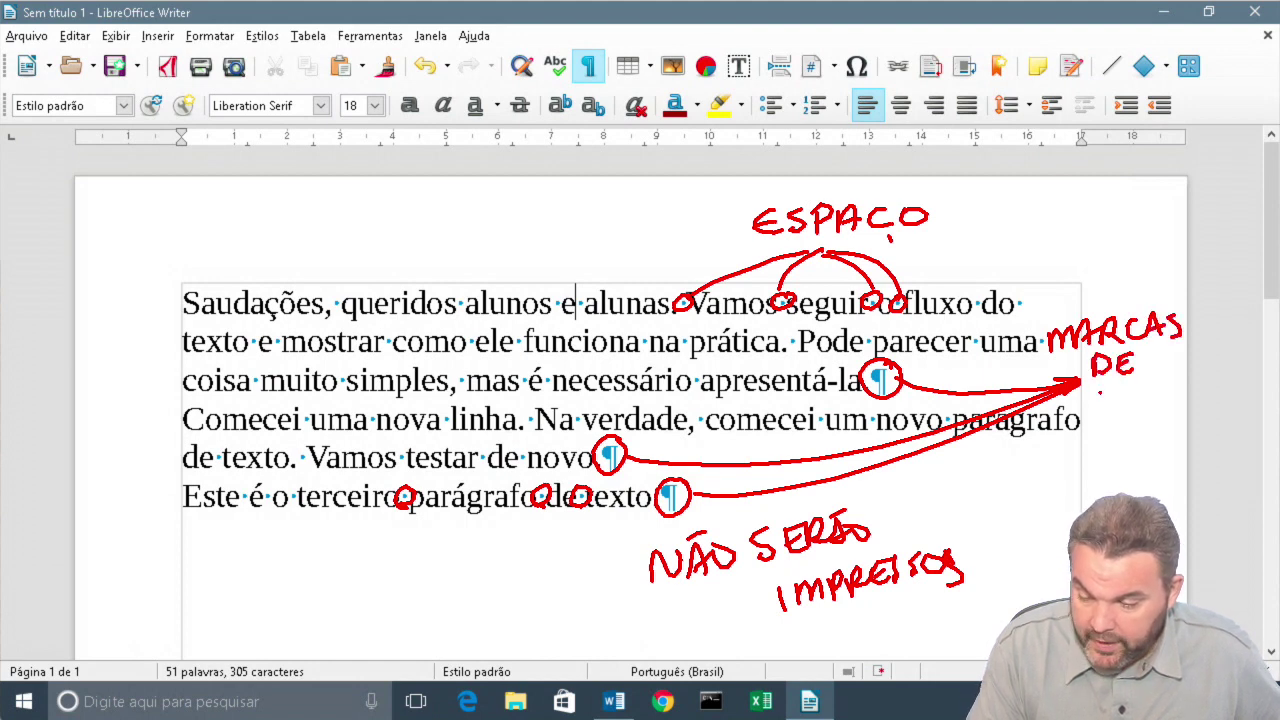
{"action": "left_click_drag", "start_coordinate": [1098, 412], "coordinate": [1098, 386]}
{"action": "mouse_move", "coordinate": [1098, 386]}
{"action": "left_mouse_down"}
{"action": "mouse_move", "coordinate": [1134, 404]}
{"action": "mouse_move", "coordinate": [1172, 398]}
{"action": "mouse_move", "coordinate": [1180, 364]}
{"action": "left_mouse_up"}
{"action": "mouse_move", "coordinate": [1200, 378]}
{"action": "left_mouse_down"}
{"action": "mouse_move", "coordinate": [1196, 394]}
{"action": "mouse_move", "coordinate": [1258, 390]}
{"action": "left_mouse_up"}
{"action": "mouse_move", "coordinate": [1124, 422]}
{"action": "left_mouse_down"}
{"action": "mouse_move", "coordinate": [1124, 444]}
{"action": "mouse_move", "coordinate": [1142, 420]}
{"action": "left_mouse_up"}
{"action": "left_click_drag", "start_coordinate": [1124, 432], "coordinate": [1158, 421]}
{"action": "left_click_drag", "start_coordinate": [1122, 451], "coordinate": [1168, 453]}
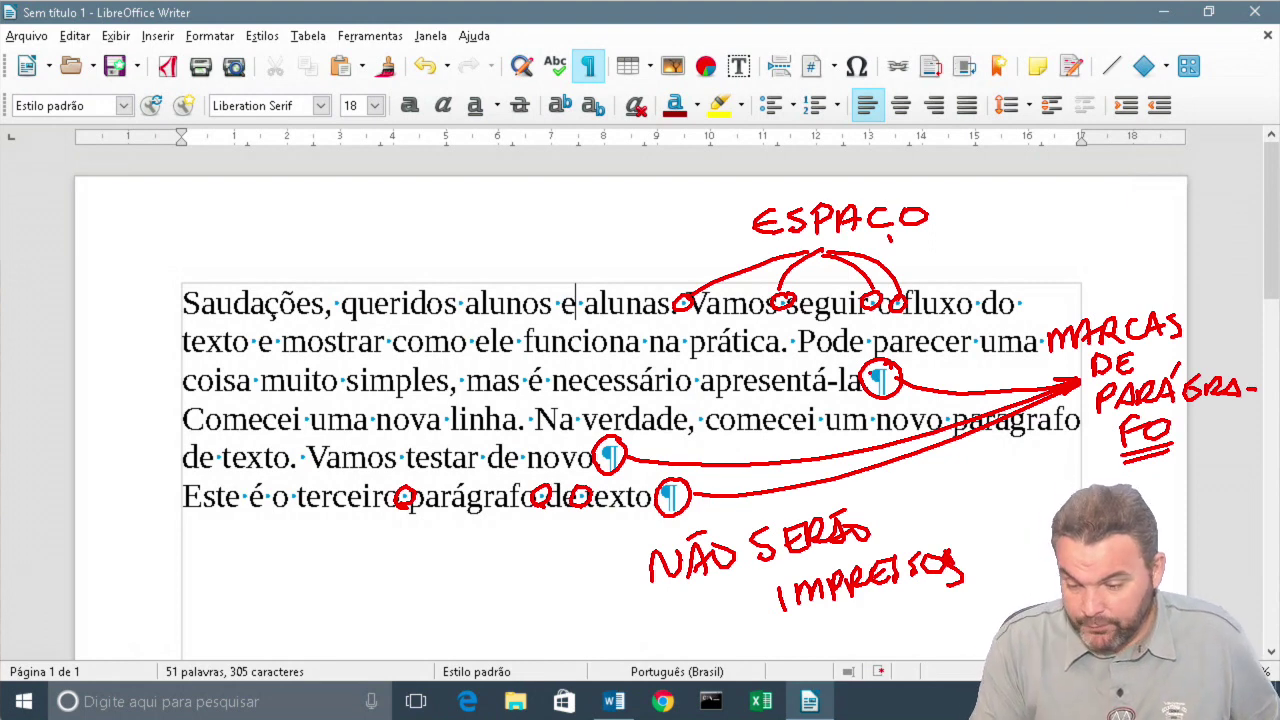
{"action": "mouse_move", "coordinate": [902, 364]}
{"action": "left_mouse_down"}
{"action": "mouse_move", "coordinate": [882, 349]}
{"action": "mouse_move", "coordinate": [882, 406]}
{"action": "mouse_move", "coordinate": [904, 360]}
{"action": "left_mouse_up"}
{"action": "mouse_move", "coordinate": [625, 432]}
{"action": "left_mouse_down"}
{"action": "mouse_move", "coordinate": [612, 482]}
{"action": "mouse_move", "coordinate": [628, 458]}
{"action": "left_mouse_up"}
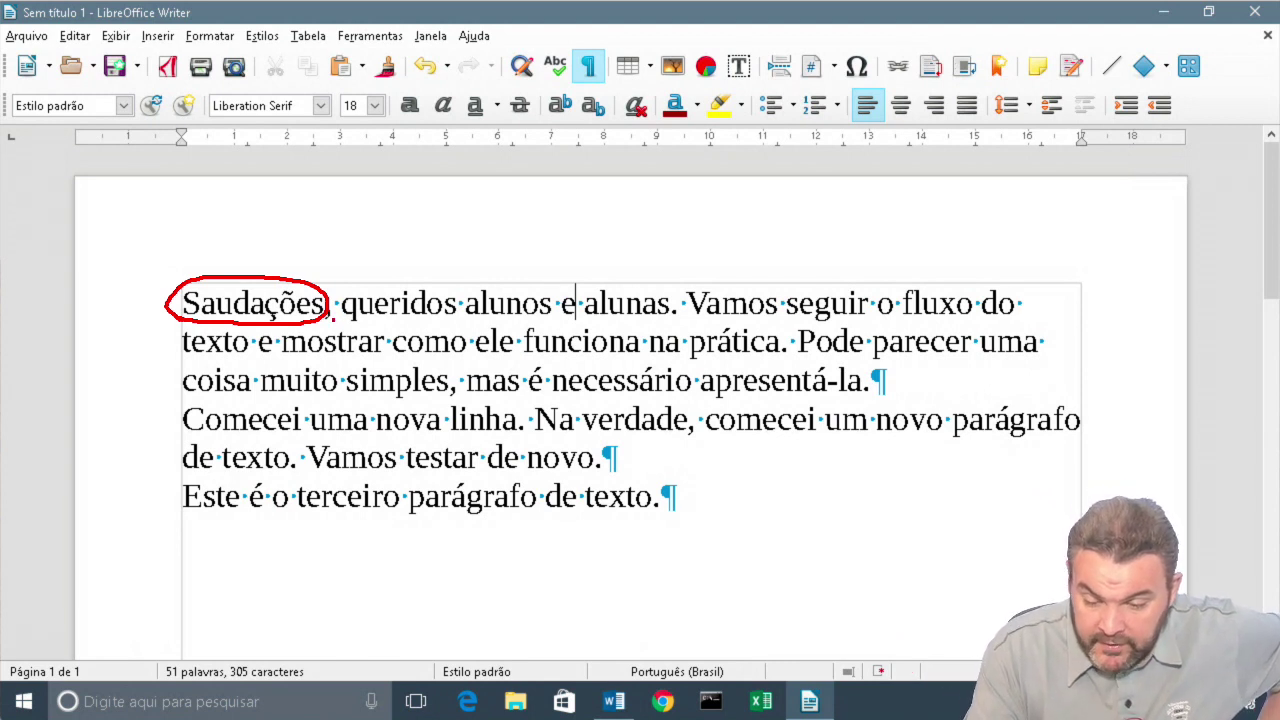
Draw a red arrow at the circled "Saudações" and circle "queridos", "alunos", "e" and "alunas" in blue.
{"action": "mouse_move", "coordinate": [302, 219]}
{"action": "left_mouse_down"}
{"action": "mouse_move", "coordinate": [282, 243]}
{"action": "mouse_move", "coordinate": [298, 249]}
{"action": "left_mouse_up"}
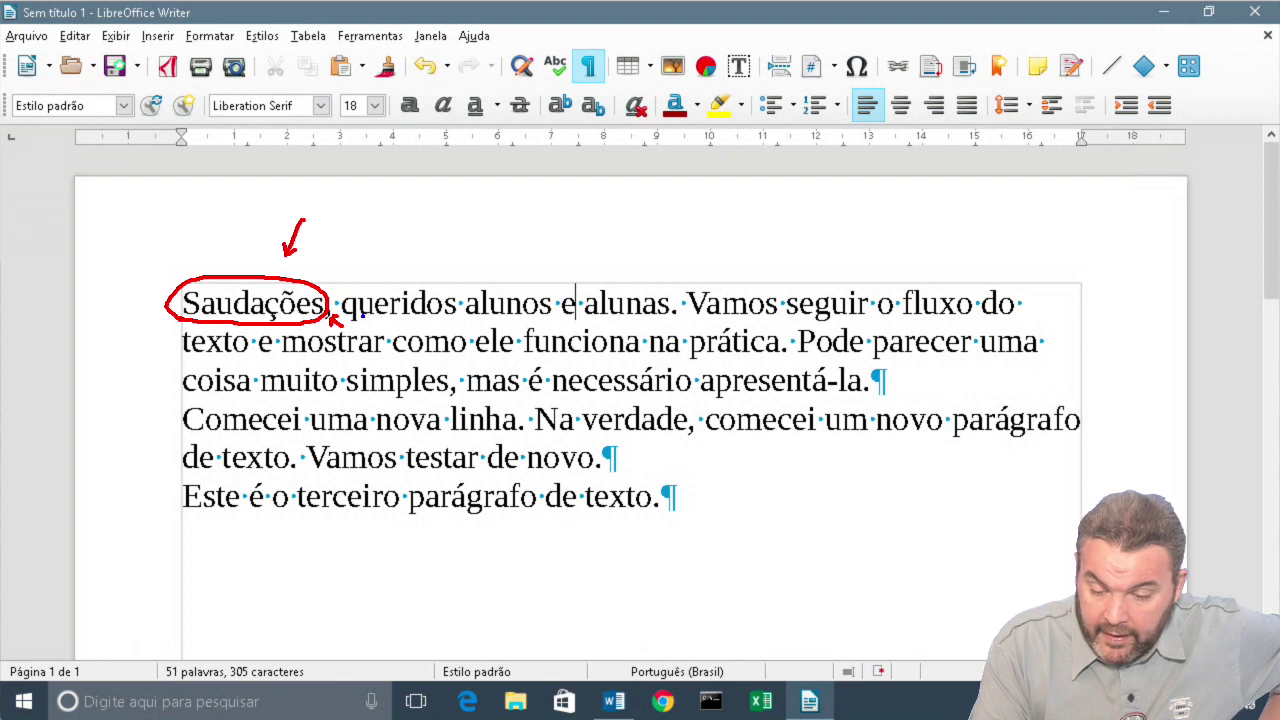
{"action": "mouse_move", "coordinate": [350, 321]}
{"action": "left_mouse_down"}
{"action": "mouse_move", "coordinate": [448, 321]}
{"action": "mouse_move", "coordinate": [436, 285]}
{"action": "mouse_move", "coordinate": [346, 290]}
{"action": "mouse_move", "coordinate": [344, 316]}
{"action": "left_mouse_up"}
{"action": "mouse_move", "coordinate": [468, 320]}
{"action": "left_mouse_down"}
{"action": "mouse_move", "coordinate": [536, 322]}
{"action": "mouse_move", "coordinate": [554, 284]}
{"action": "mouse_move", "coordinate": [466, 288]}
{"action": "mouse_move", "coordinate": [462, 316]}
{"action": "left_mouse_up"}
{"action": "mouse_move", "coordinate": [582, 316]}
{"action": "left_mouse_down"}
{"action": "mouse_move", "coordinate": [674, 306]}
{"action": "mouse_move", "coordinate": [590, 286]}
{"action": "mouse_move", "coordinate": [582, 312]}
{"action": "mouse_move", "coordinate": [558, 316]}
{"action": "left_mouse_up"}
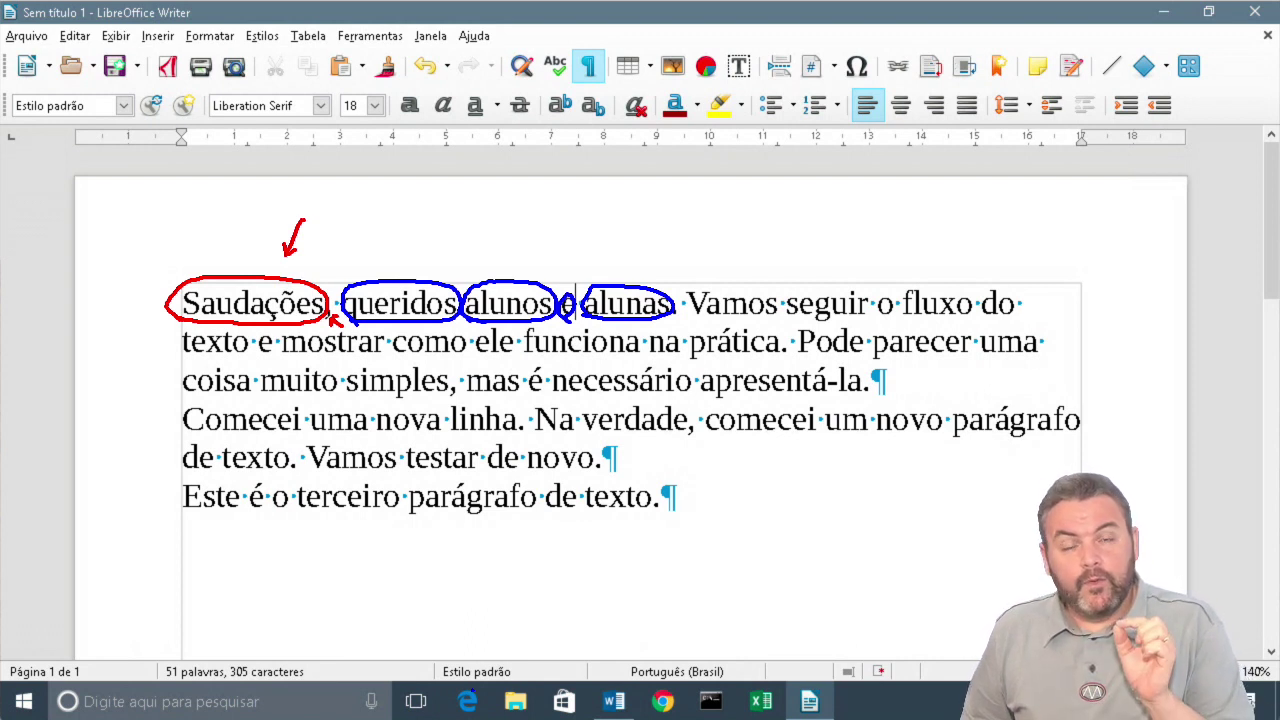
Handwrite "Palavra", "Frase" and "Parágrafo" in blue below the text, with small arrows pointing to "Palavra" and "Frase".
{"action": "mouse_move", "coordinate": [410, 576]}
{"action": "left_mouse_down"}
{"action": "mouse_move", "coordinate": [416, 596]}
{"action": "mouse_move", "coordinate": [426, 574]}
{"action": "mouse_move", "coordinate": [448, 592]}
{"action": "mouse_move", "coordinate": [492, 586]}
{"action": "mouse_move", "coordinate": [516, 560]}
{"action": "mouse_move", "coordinate": [560, 576]}
{"action": "left_mouse_up"}
{"action": "mouse_move", "coordinate": [442, 606]}
{"action": "left_mouse_down"}
{"action": "mouse_move", "coordinate": [444, 636]}
{"action": "mouse_move", "coordinate": [526, 612]}
{"action": "mouse_move", "coordinate": [544, 620]}
{"action": "mouse_move", "coordinate": [532, 610]}
{"action": "left_mouse_up"}
{"action": "mouse_move", "coordinate": [522, 658]}
{"action": "left_mouse_down"}
{"action": "mouse_move", "coordinate": [536, 632]}
{"action": "mouse_move", "coordinate": [562, 654]}
{"action": "mouse_move", "coordinate": [582, 632]}
{"action": "mouse_move", "coordinate": [600, 646]}
{"action": "mouse_move", "coordinate": [638, 620]}
{"action": "mouse_move", "coordinate": [664, 630]}
{"action": "mouse_move", "coordinate": [690, 602]}
{"action": "mouse_move", "coordinate": [706, 614]}
{"action": "left_mouse_up"}
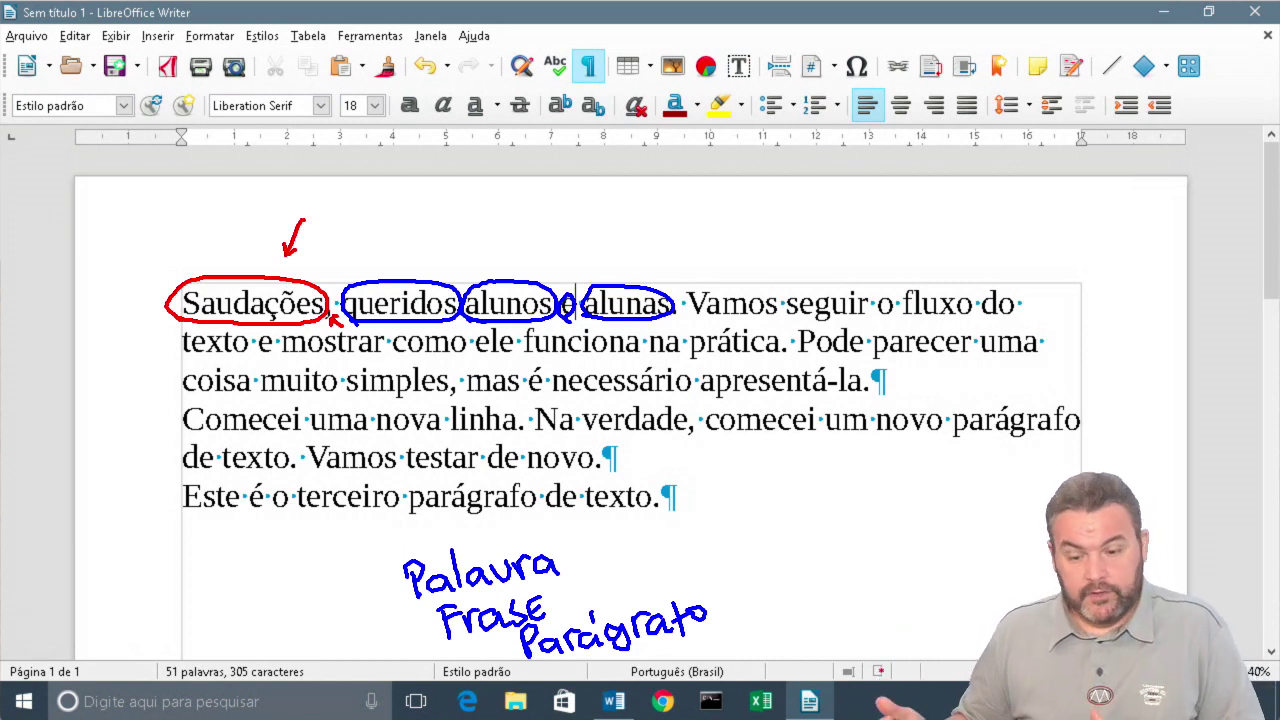
{"action": "left_click_drag", "start_coordinate": [372, 591], "coordinate": [390, 595]}
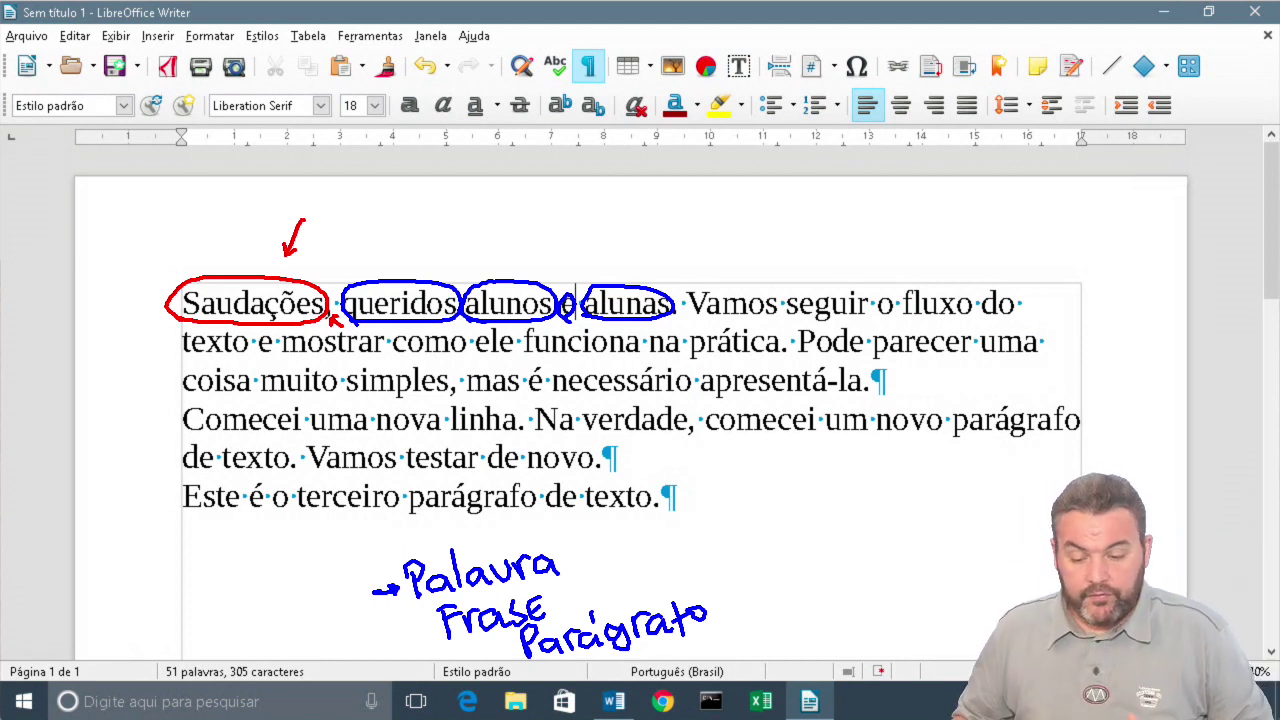
{"action": "mouse_move", "coordinate": [392, 636]}
{"action": "left_mouse_down"}
{"action": "mouse_move", "coordinate": [430, 636]}
{"action": "mouse_move", "coordinate": [416, 644]}
{"action": "left_mouse_up"}
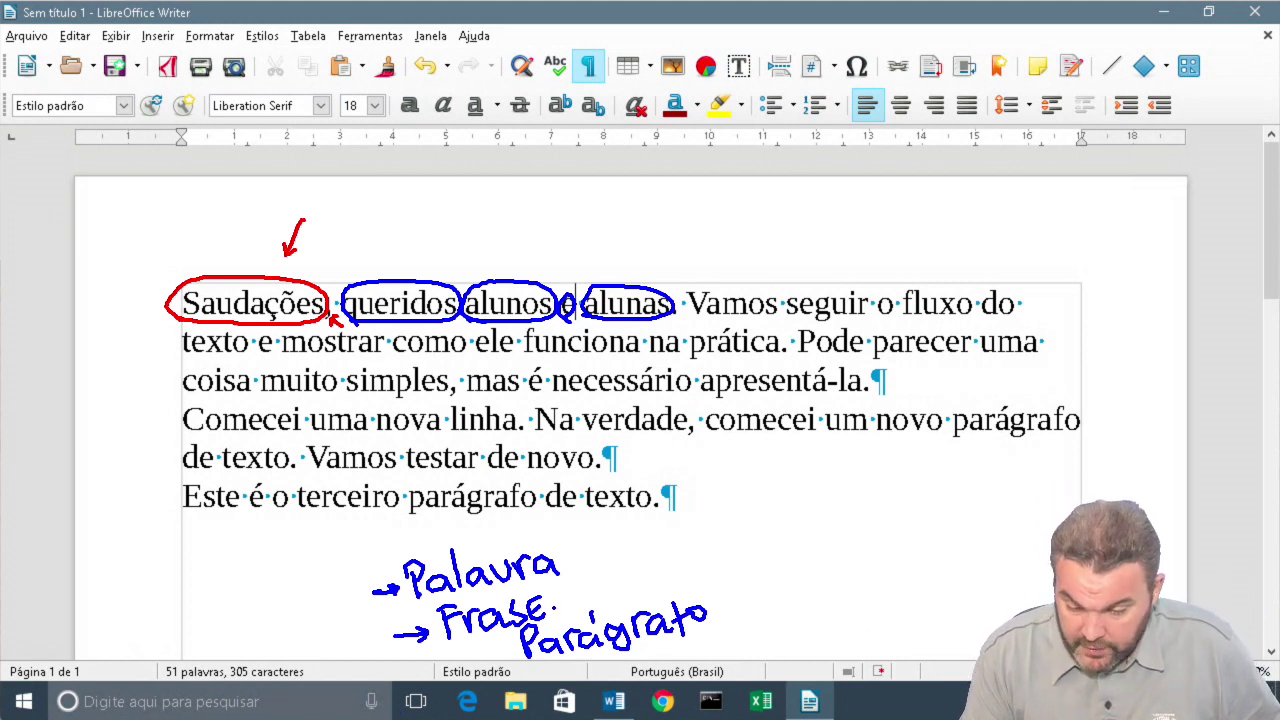
Draw a blue arrow from "Frase" to a handwritten period, exclamation mark and question mark, and clear all the drawings.
{"action": "mouse_move", "coordinate": [552, 608]}
{"action": "left_mouse_down"}
{"action": "mouse_move", "coordinate": [734, 530]}
{"action": "mouse_move", "coordinate": [730, 550]}
{"action": "left_mouse_up"}
{"action": "left_click", "coordinate": [700, 568]}
{"action": "left_click", "coordinate": [736, 557]}
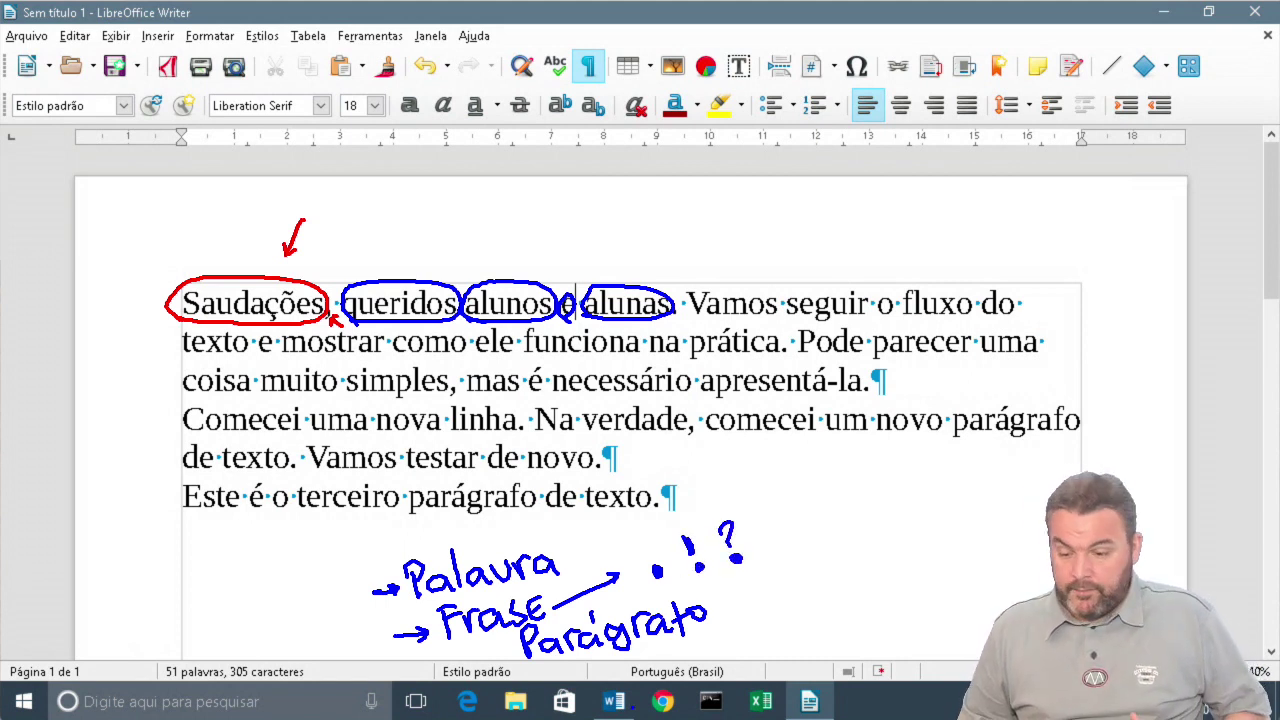
{"action": "key", "text": "Escape"}
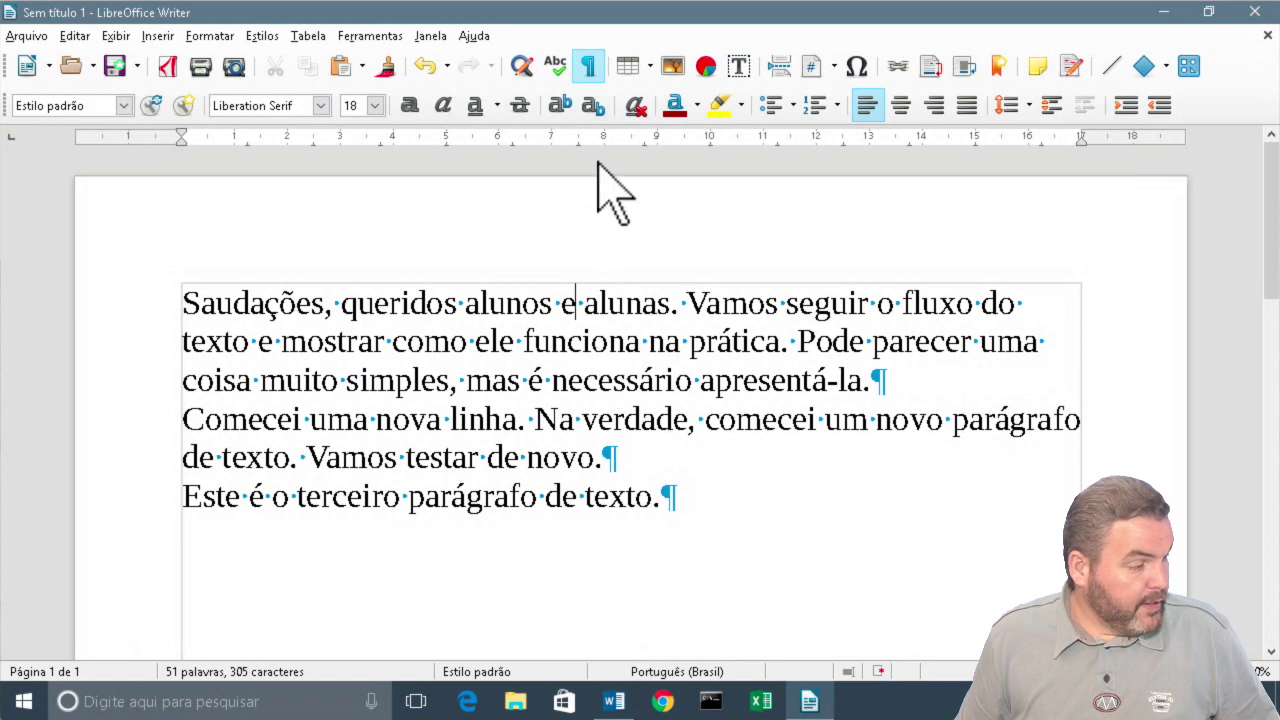
Hide the nonprinting characters, mark the first sentence with a red underline and dotted period, and write a red 1 above it.
{"action": "left_click", "coordinate": [588, 66]}
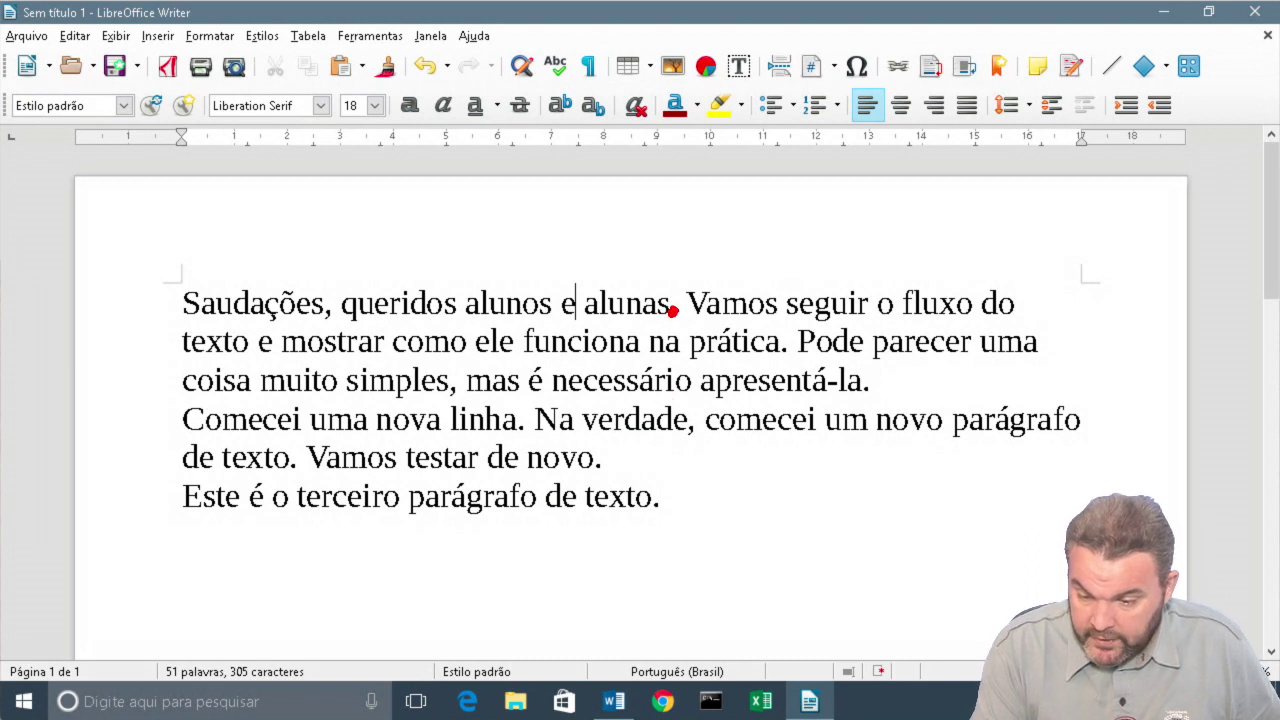
{"action": "left_click_drag", "start_coordinate": [176, 322], "coordinate": [656, 322]}
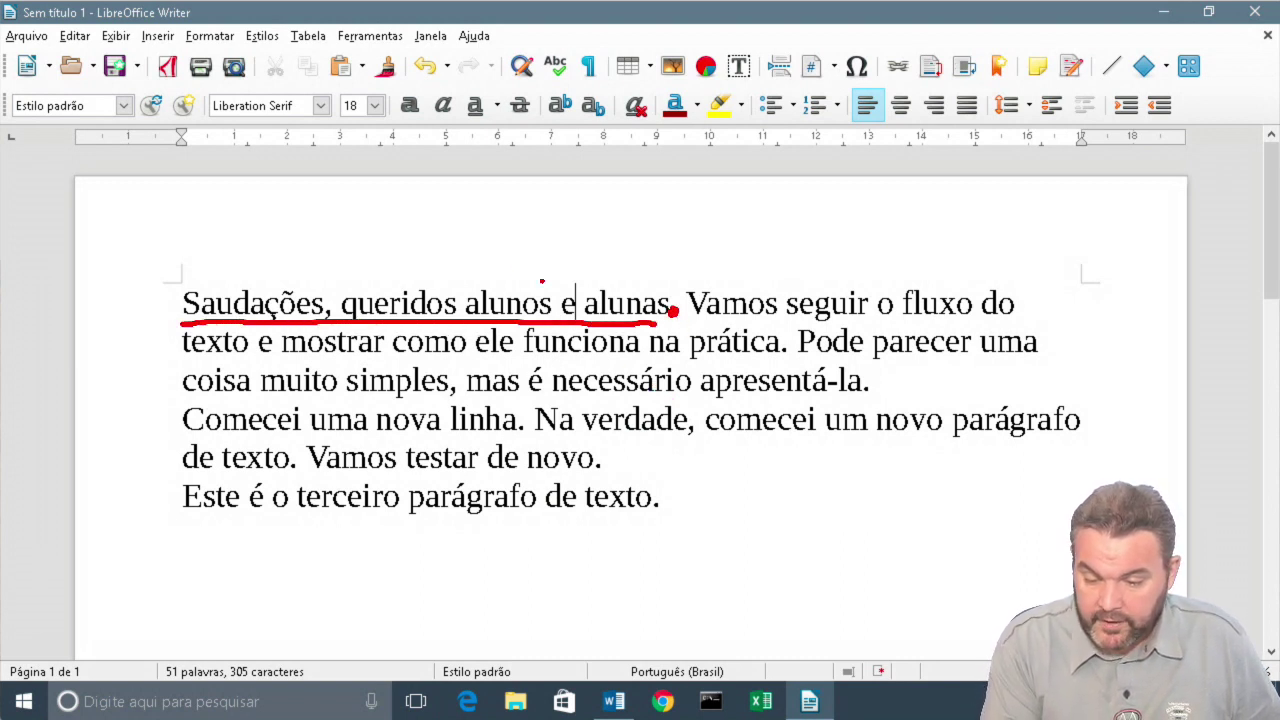
{"action": "mouse_move", "coordinate": [454, 266]}
{"action": "left_mouse_down"}
{"action": "mouse_move", "coordinate": [450, 238]}
{"action": "mouse_move", "coordinate": [438, 250]}
{"action": "left_mouse_up"}
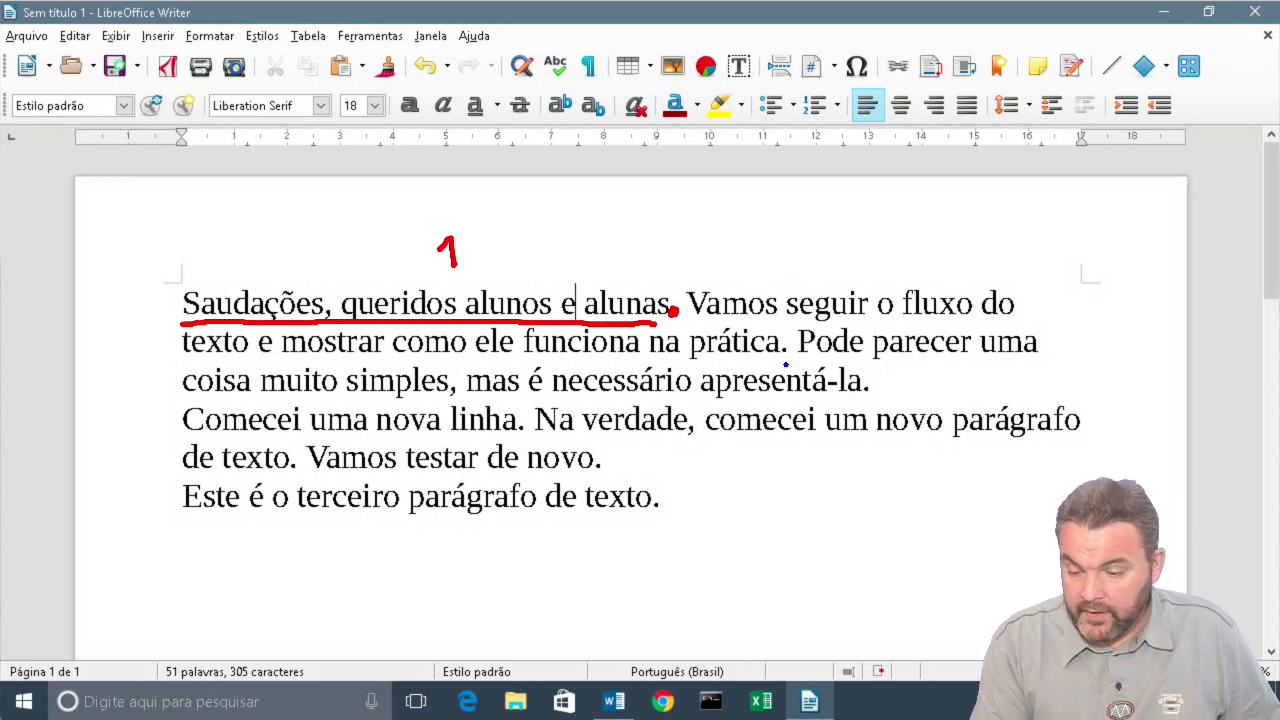
Underline the second sentence in blue across both lines, dot its period, and write a blue 2 above it.
{"action": "left_click_drag", "start_coordinate": [698, 323], "coordinate": [998, 322]}
{"action": "left_click_drag", "start_coordinate": [181, 363], "coordinate": [768, 358]}
{"action": "left_click", "coordinate": [786, 349]}
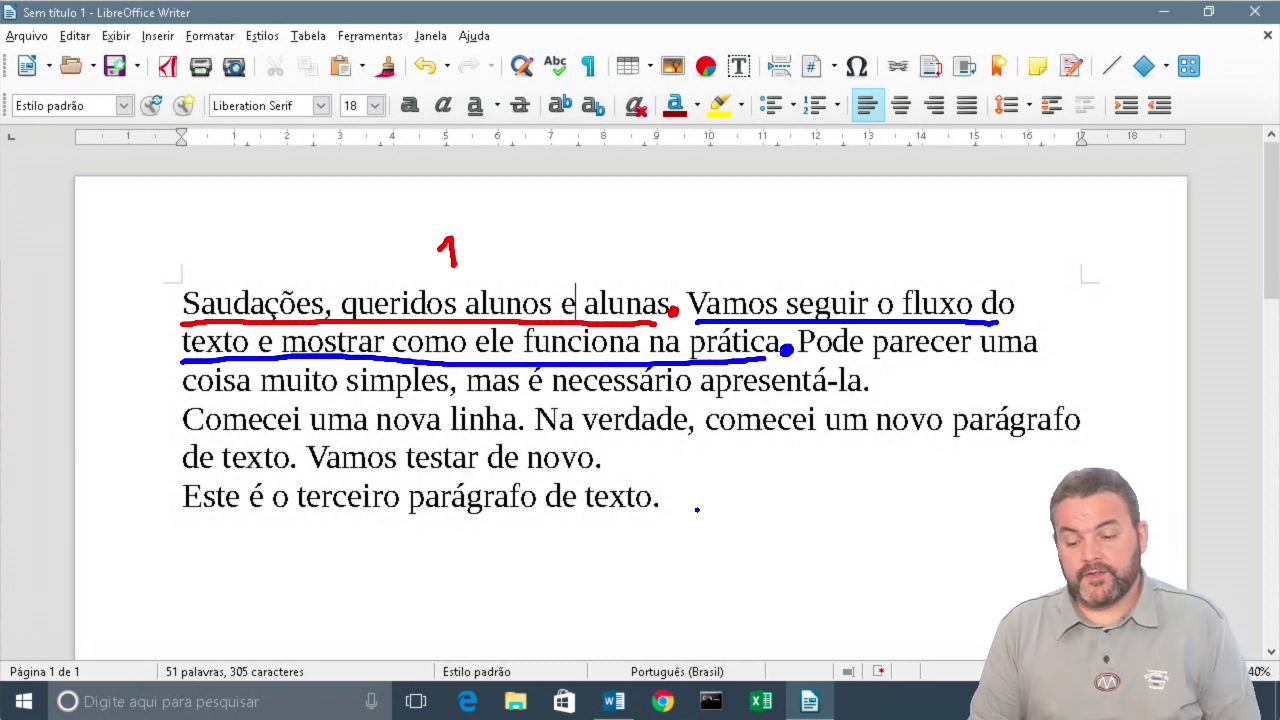
{"action": "left_click_drag", "start_coordinate": [822, 250], "coordinate": [858, 266]}
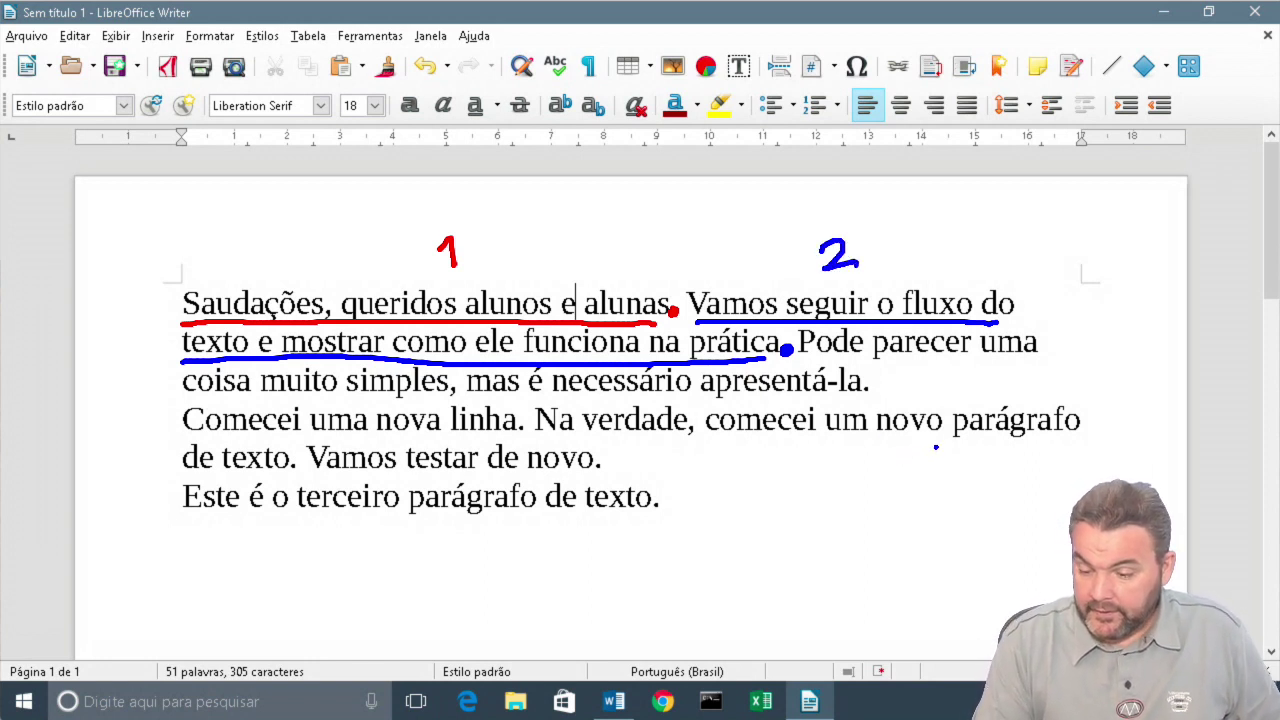
Underline the third sentence in green across both lines, dot its period, and write a green 3 beside it.
{"action": "key", "text": "g"}
{"action": "left_click_drag", "start_coordinate": [798, 359], "coordinate": [1043, 350]}
{"action": "left_click_drag", "start_coordinate": [182, 397], "coordinate": [866, 397]}
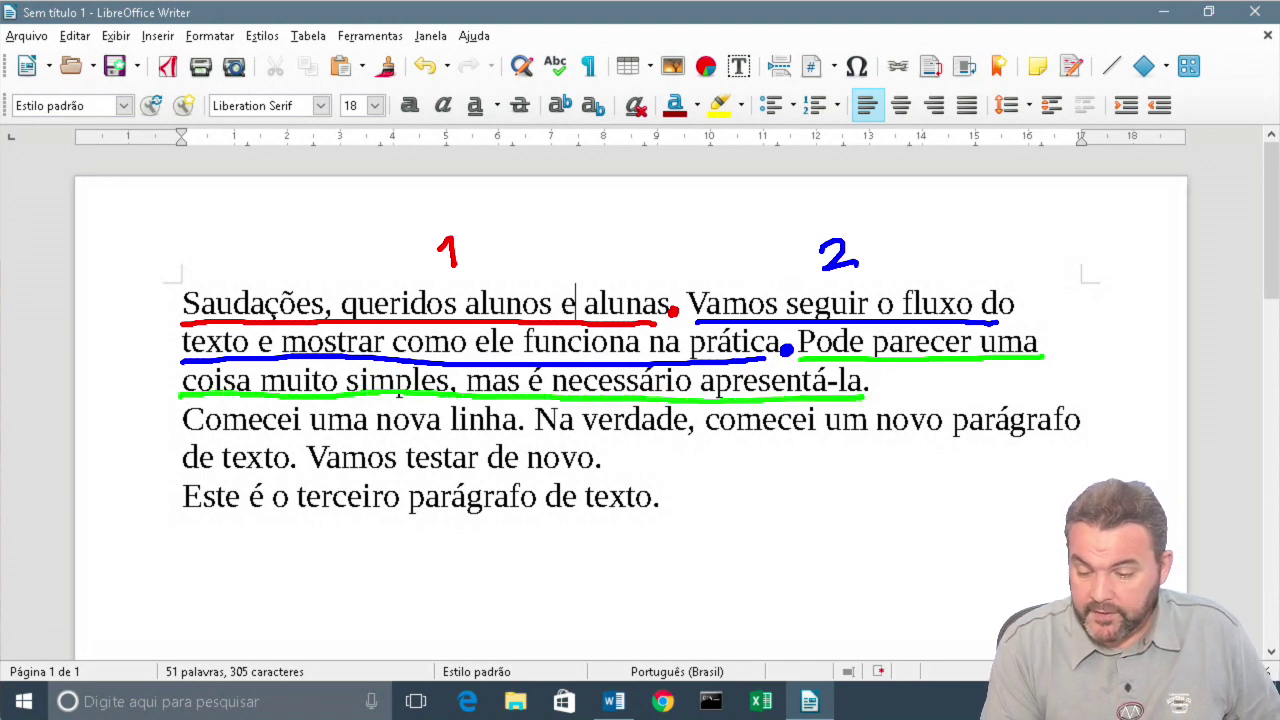
{"action": "left_click", "coordinate": [870, 386]}
{"action": "mouse_move", "coordinate": [1072, 320]}
{"action": "left_mouse_down"}
{"action": "mouse_move", "coordinate": [1098, 331]}
{"action": "mouse_move", "coordinate": [1071, 366]}
{"action": "left_mouse_up"}
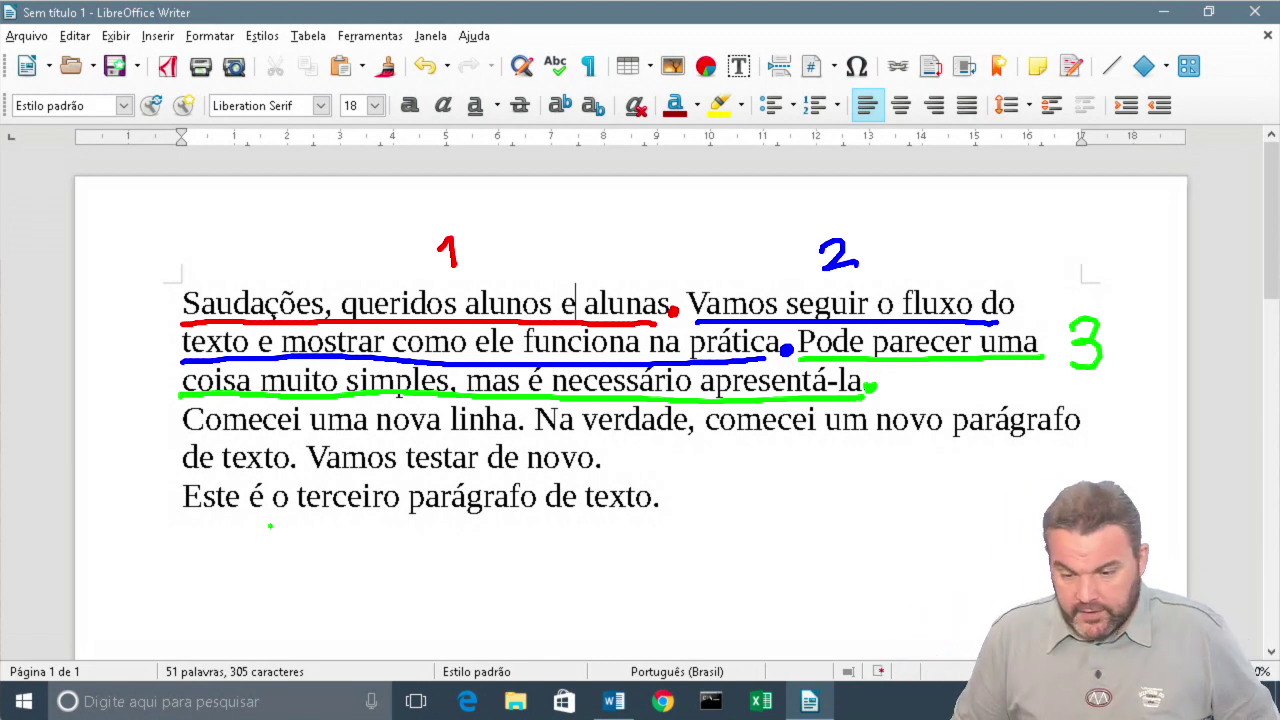
Draw an exclamation mark, a question mark and a period in pink above the first line.
{"action": "key", "text": "p"}
{"action": "left_click_drag", "start_coordinate": [626, 198], "coordinate": [638, 241]}
{"action": "left_click_drag", "start_coordinate": [668, 184], "coordinate": [681, 217]}
{"action": "left_click_drag", "start_coordinate": [686, 228], "coordinate": [688, 229]}
{"action": "left_click", "coordinate": [742, 212]}
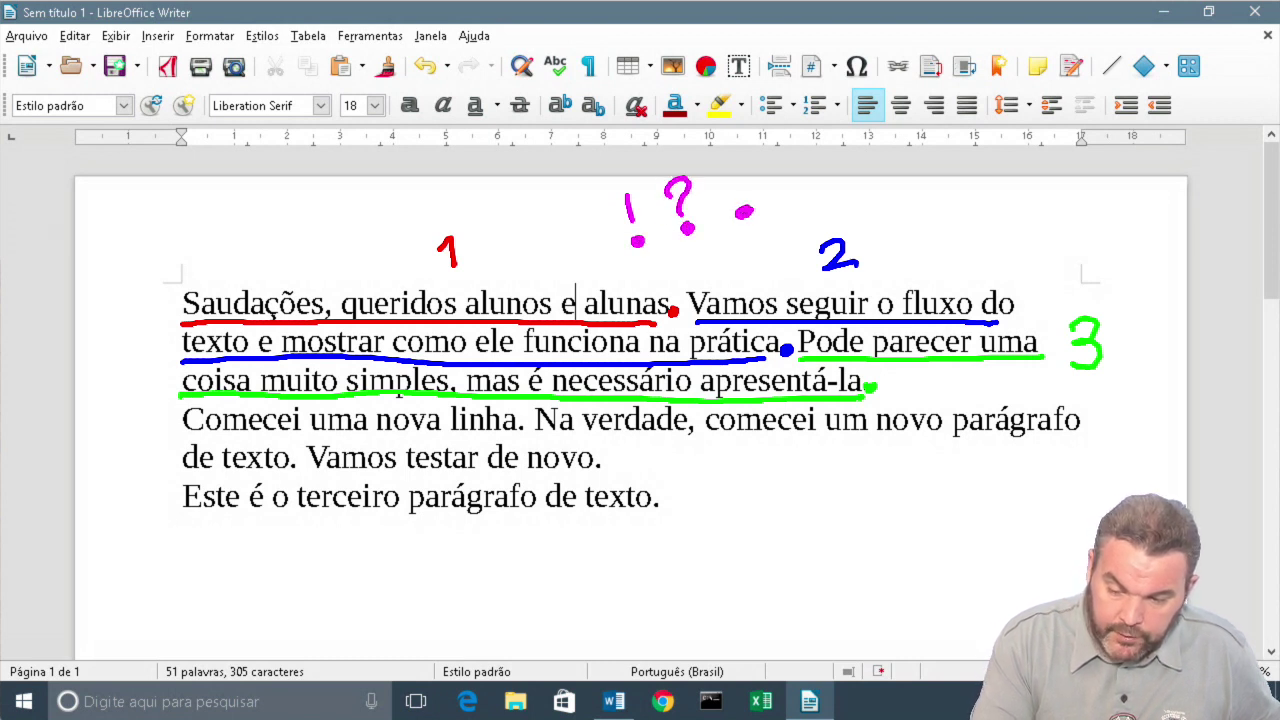
Draw an ellipsis, a semicolon, a colon and a vertical stroke in pink above the text, and clear all the drawings.
{"action": "left_click", "coordinate": [93, 246]}
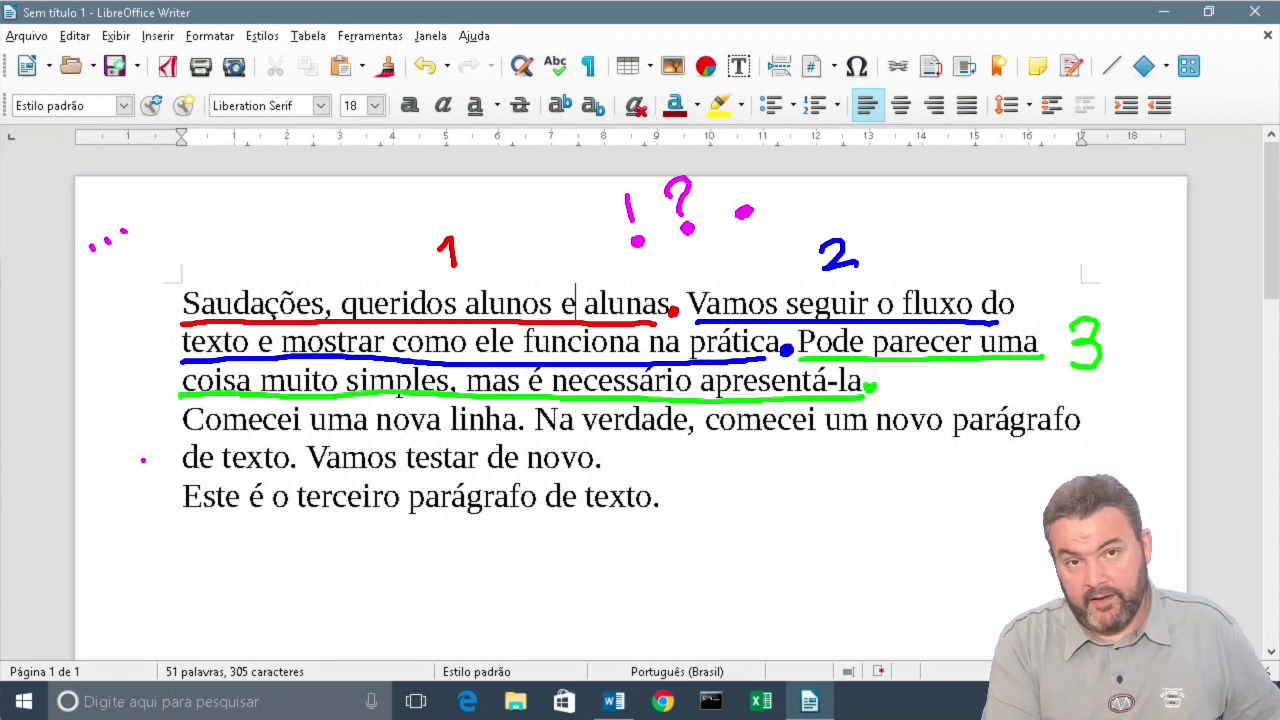
{"action": "left_click_drag", "start_coordinate": [181, 196], "coordinate": [186, 225]}
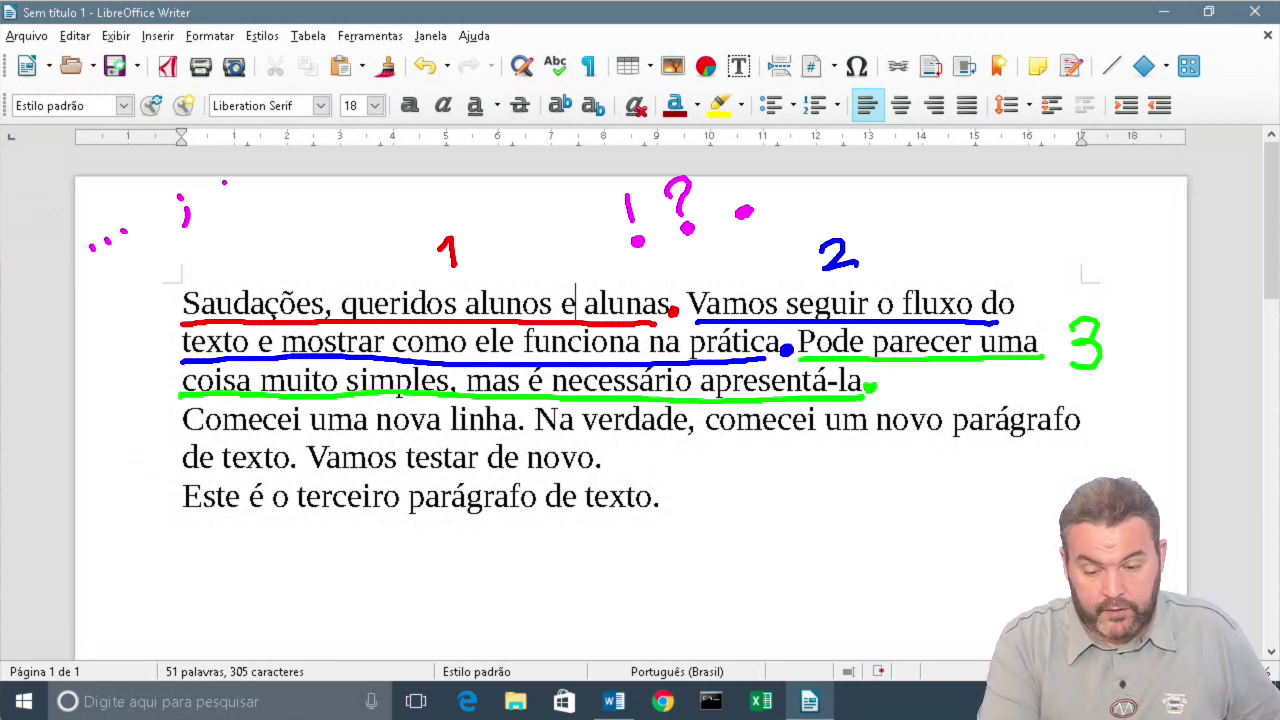
{"action": "left_click", "coordinate": [224, 183]}
{"action": "left_click", "coordinate": [231, 192]}
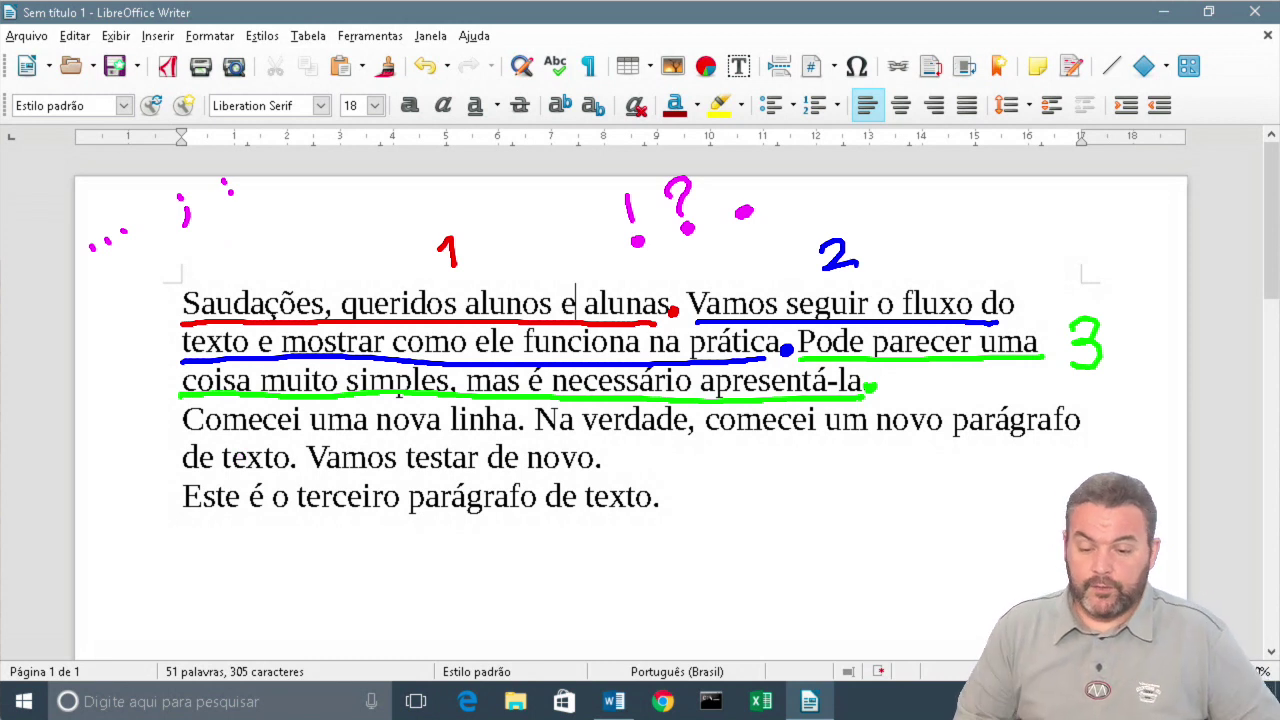
{"action": "left_click_drag", "start_coordinate": [294, 172], "coordinate": [295, 199]}
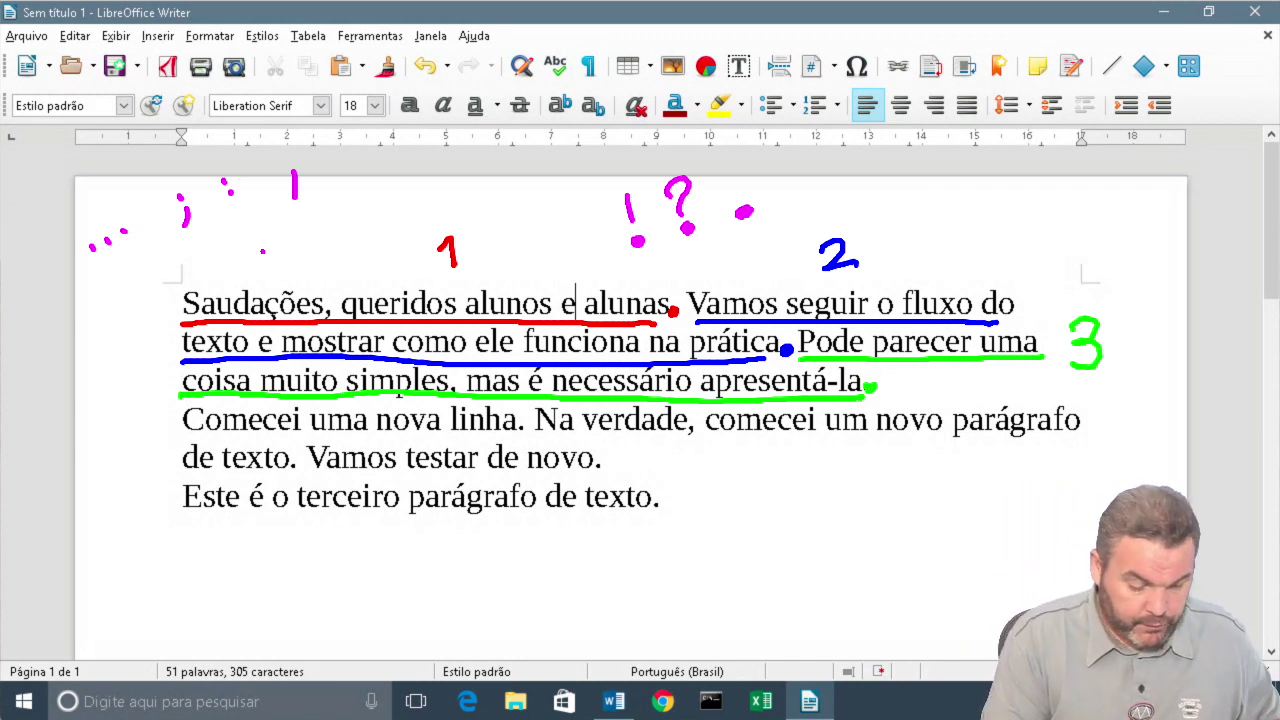
{"action": "key", "text": "Escape"}
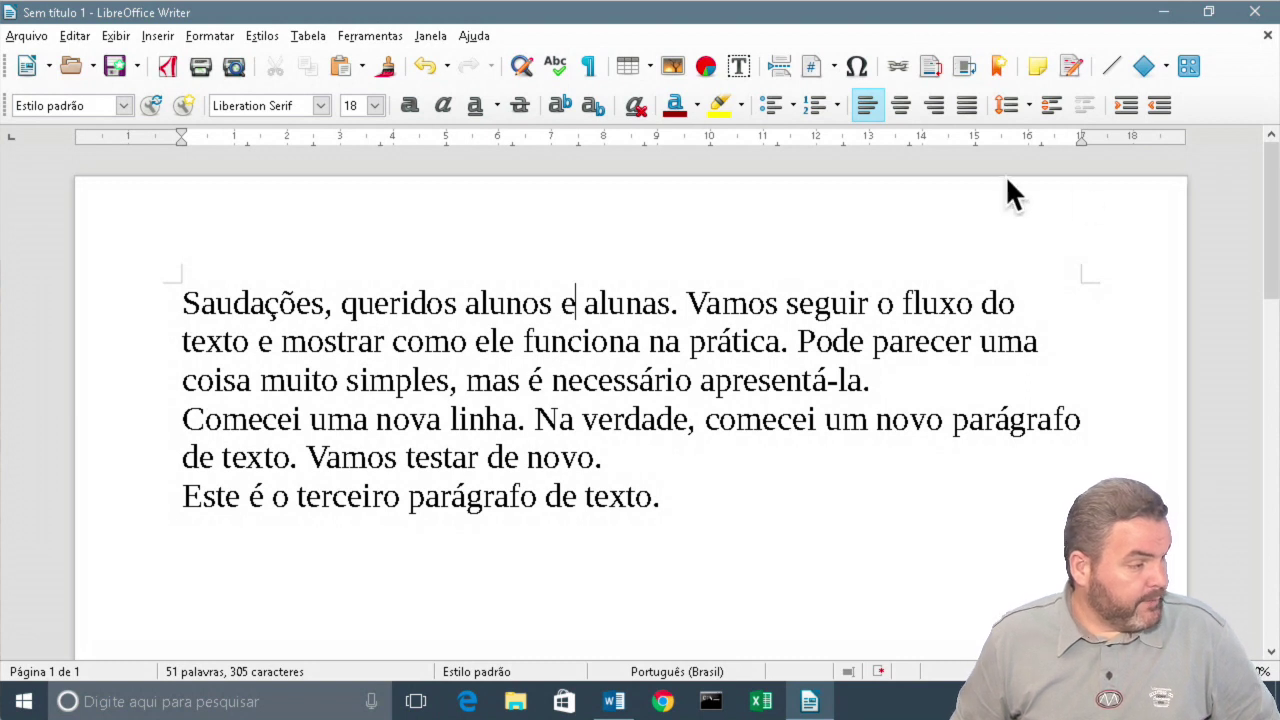
Show and hide the nonprinting characters, and select the period that ends the first paragraph before placing the cursor at the text's end.
{"action": "left_click", "coordinate": [597, 62]}
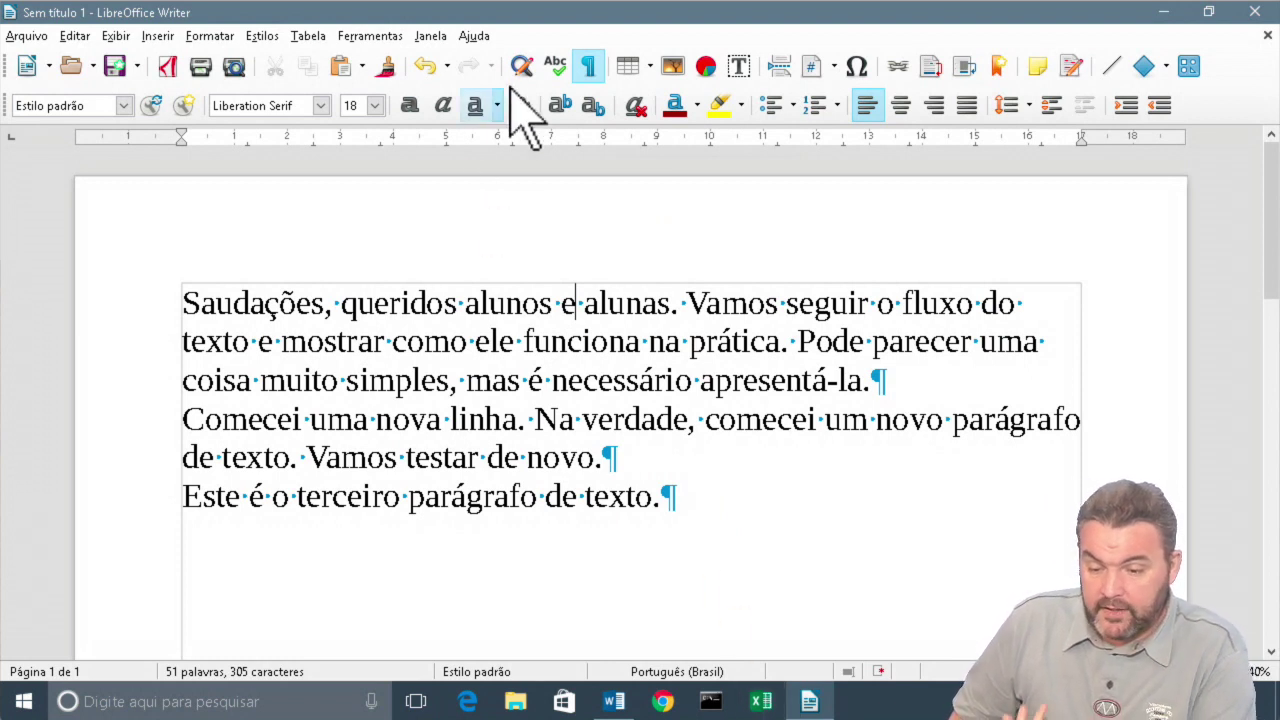
{"action": "left_click", "coordinate": [587, 67]}
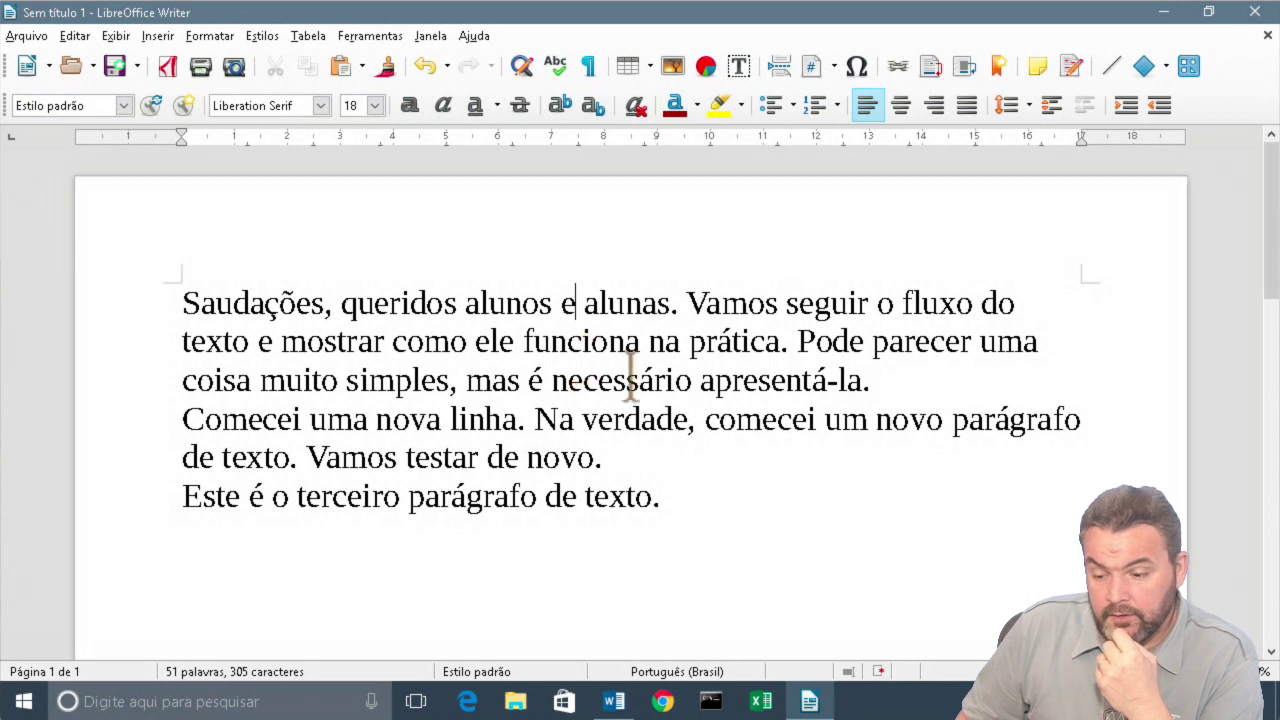
{"action": "left_click", "coordinate": [866, 385]}
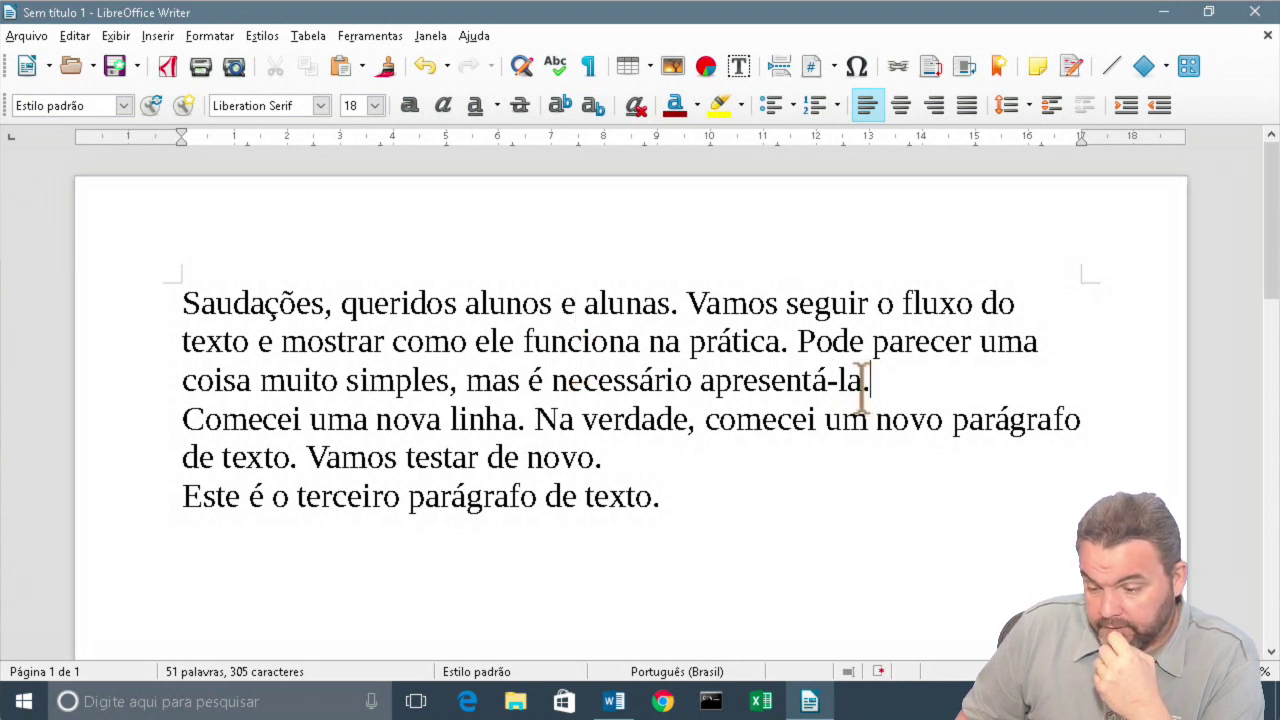
{"action": "left_click_drag", "start_coordinate": [870, 385], "coordinate": [861, 385]}
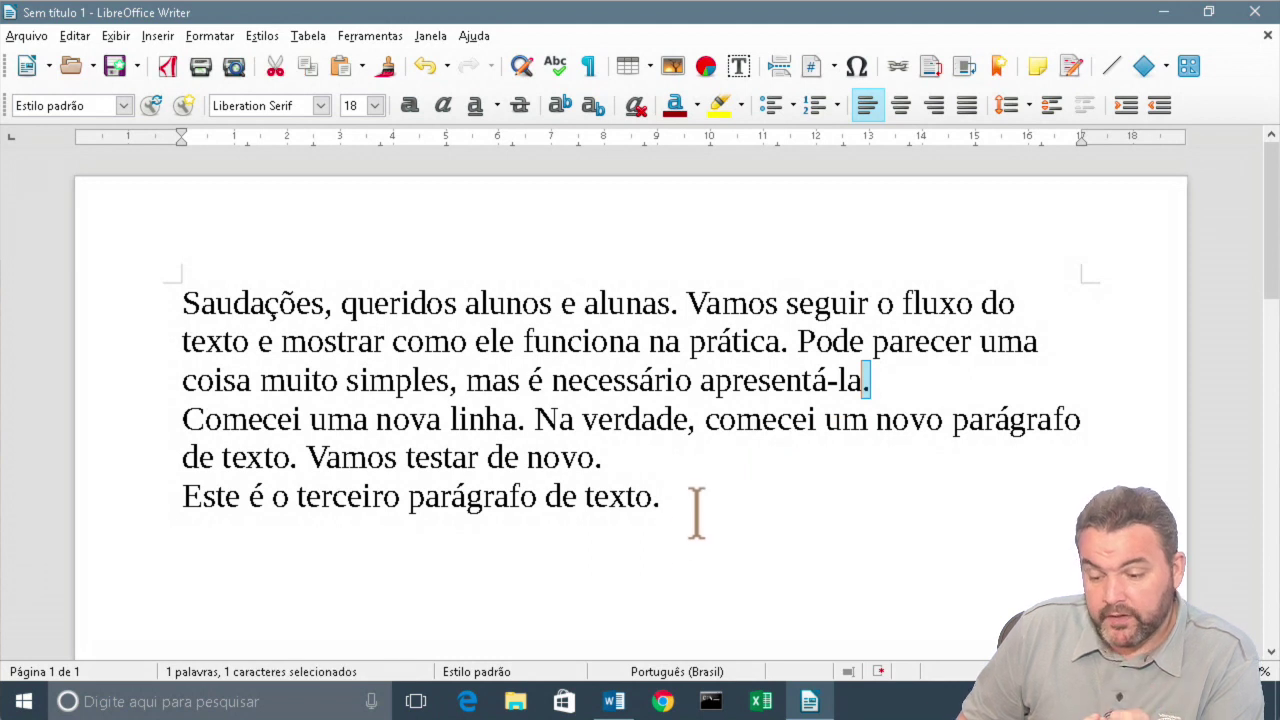
{"action": "left_click", "coordinate": [707, 478]}
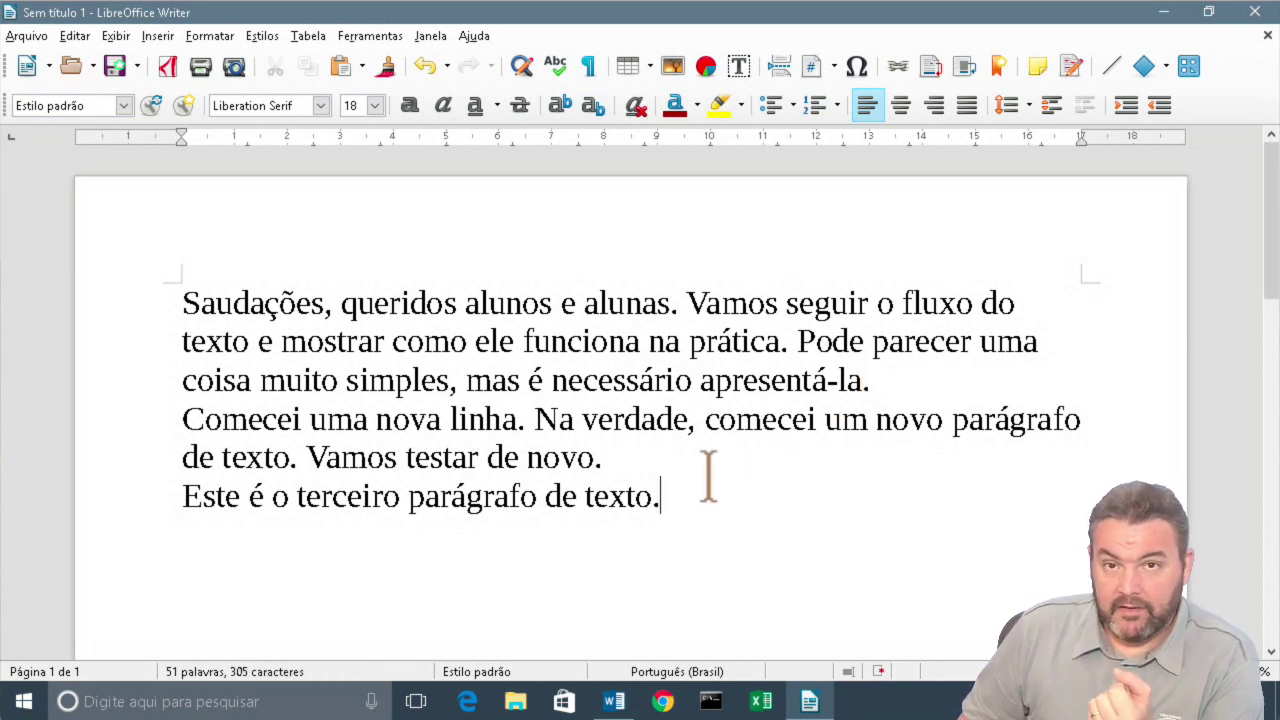
Select the sentences of the three paragraphs one at a time, ending with "Este é o terceiro parágrafo de texto.", and clear the selection.
{"action": "triple_click", "coordinate": [521, 305]}
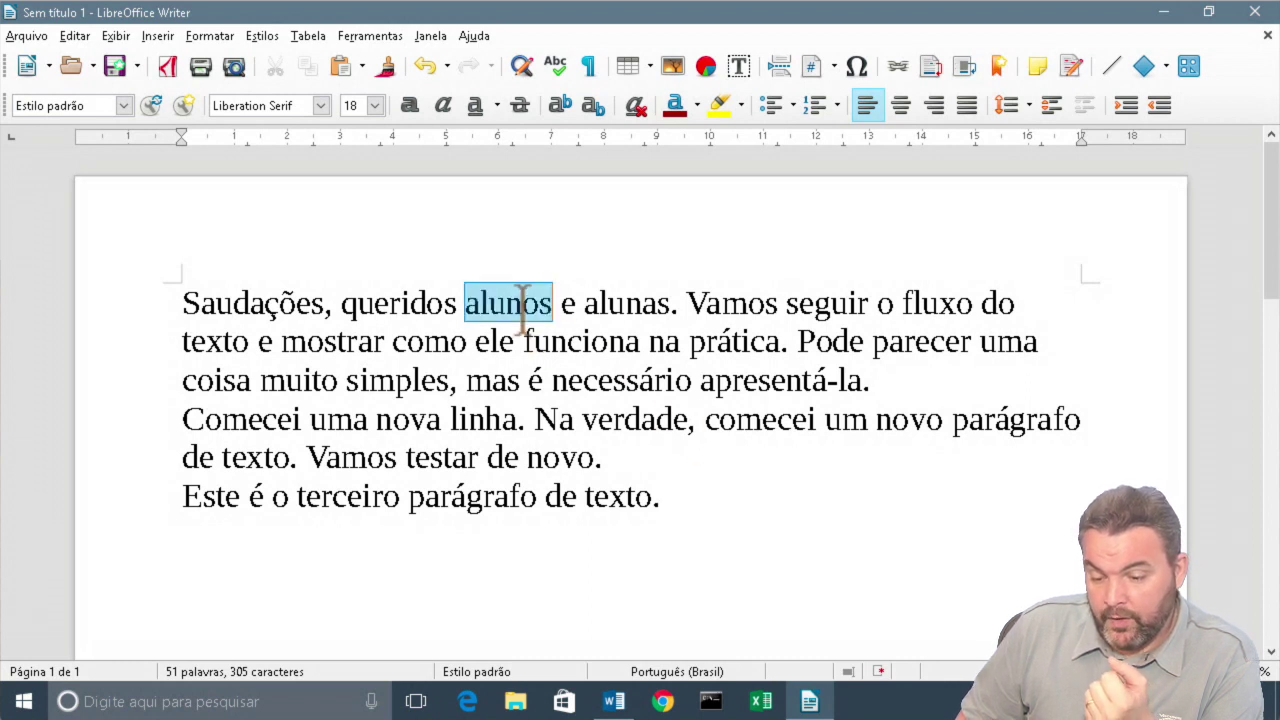
{"action": "triple_click", "coordinate": [734, 300]}
{"action": "triple_click", "coordinate": [853, 330]}
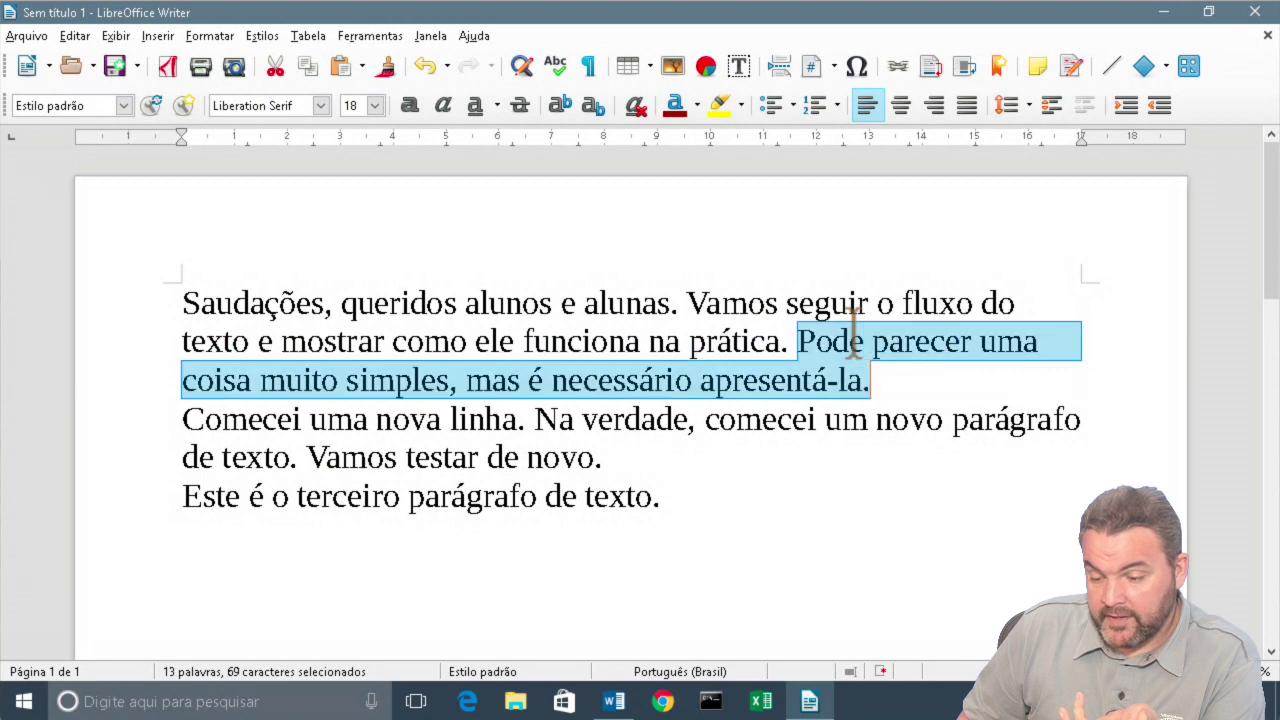
{"action": "double_click", "coordinate": [482, 418]}
{"action": "triple_click", "coordinate": [482, 418]}
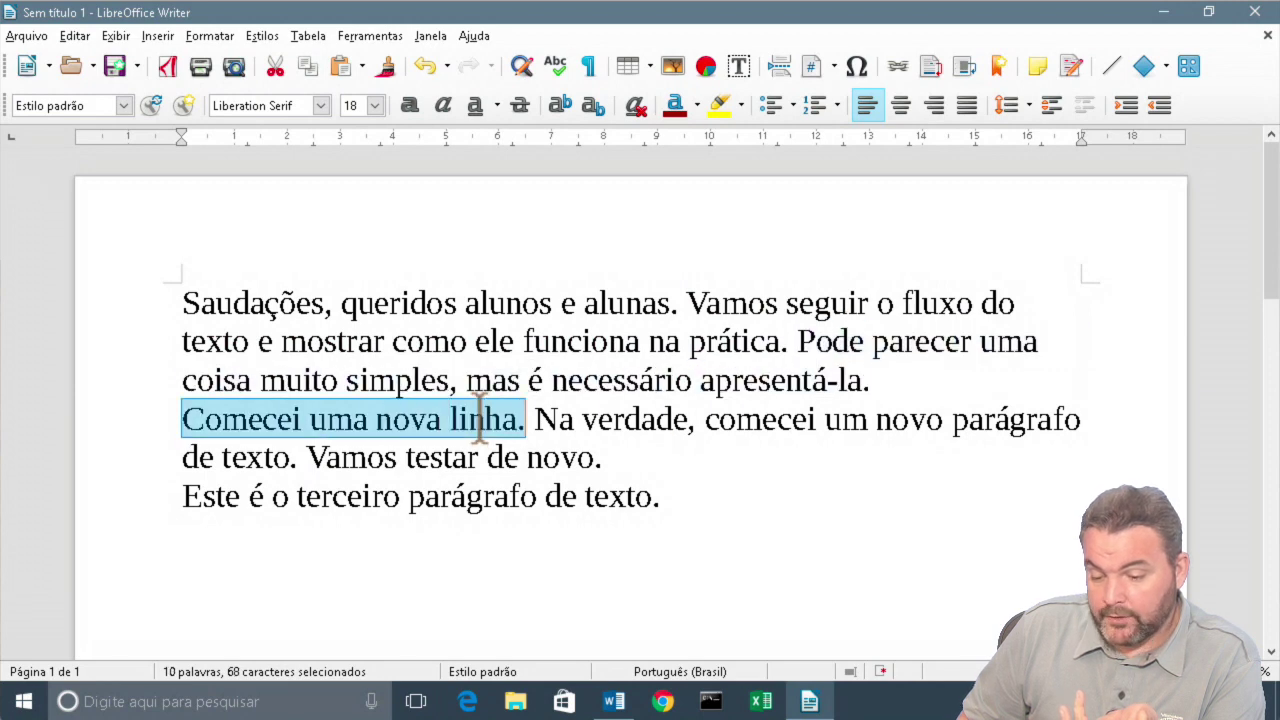
{"action": "triple_click", "coordinate": [582, 418]}
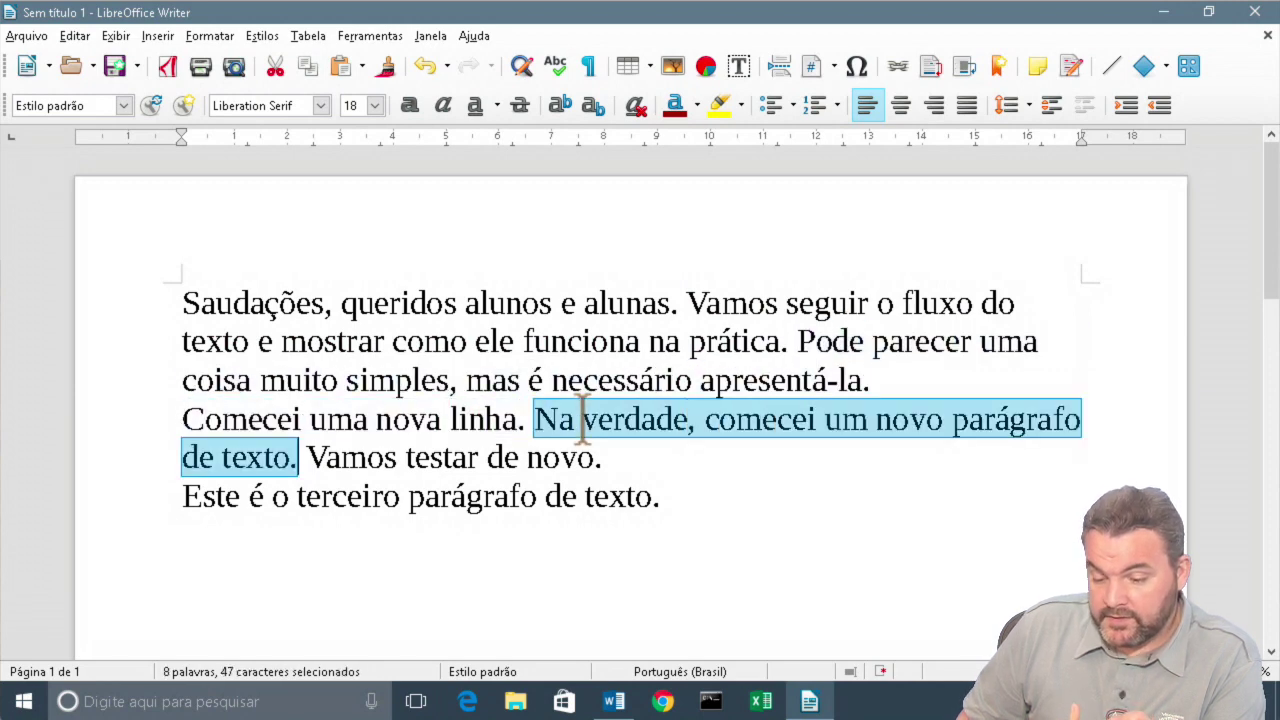
{"action": "triple_click", "coordinate": [460, 457]}
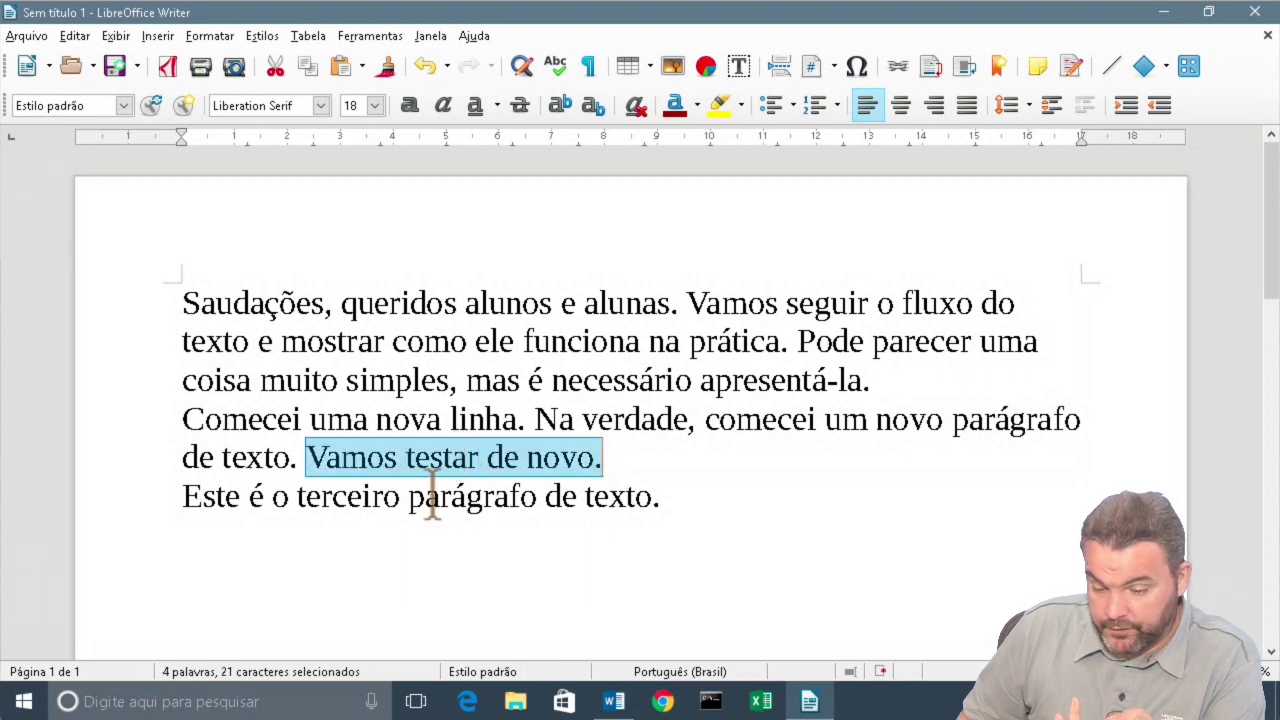
{"action": "triple_click", "coordinate": [429, 496]}
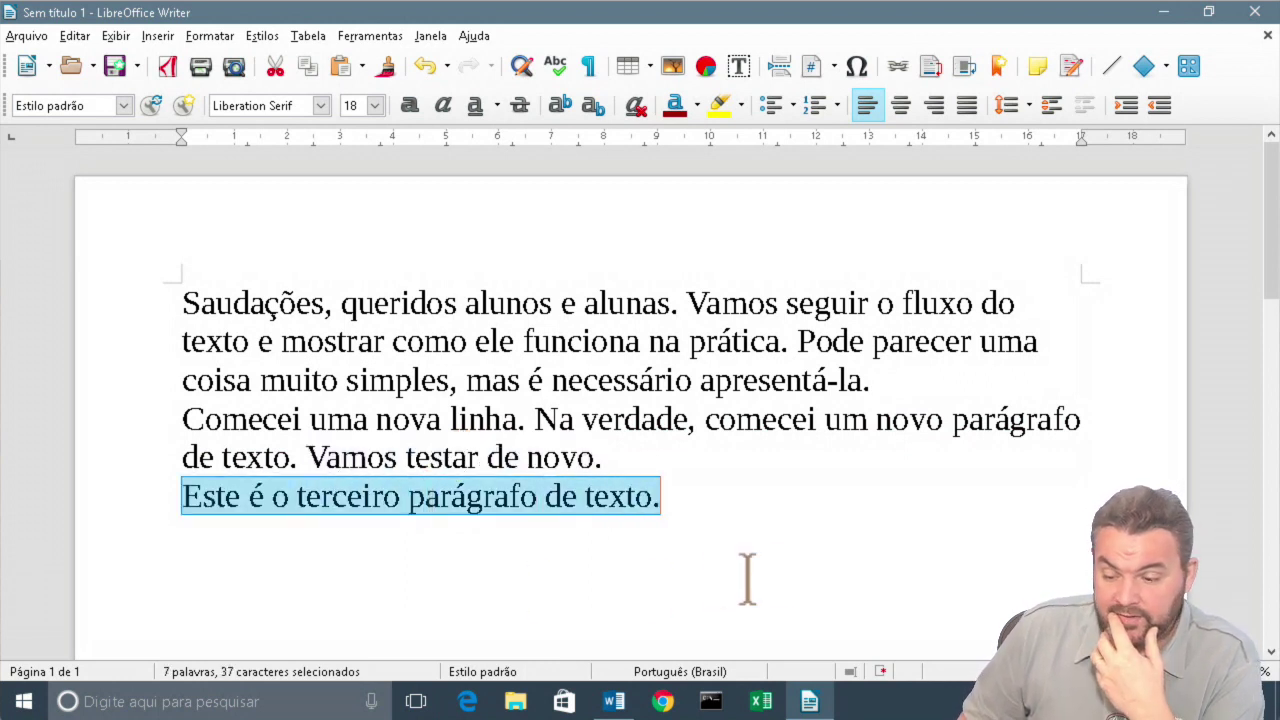
{"action": "left_click", "coordinate": [804, 580]}
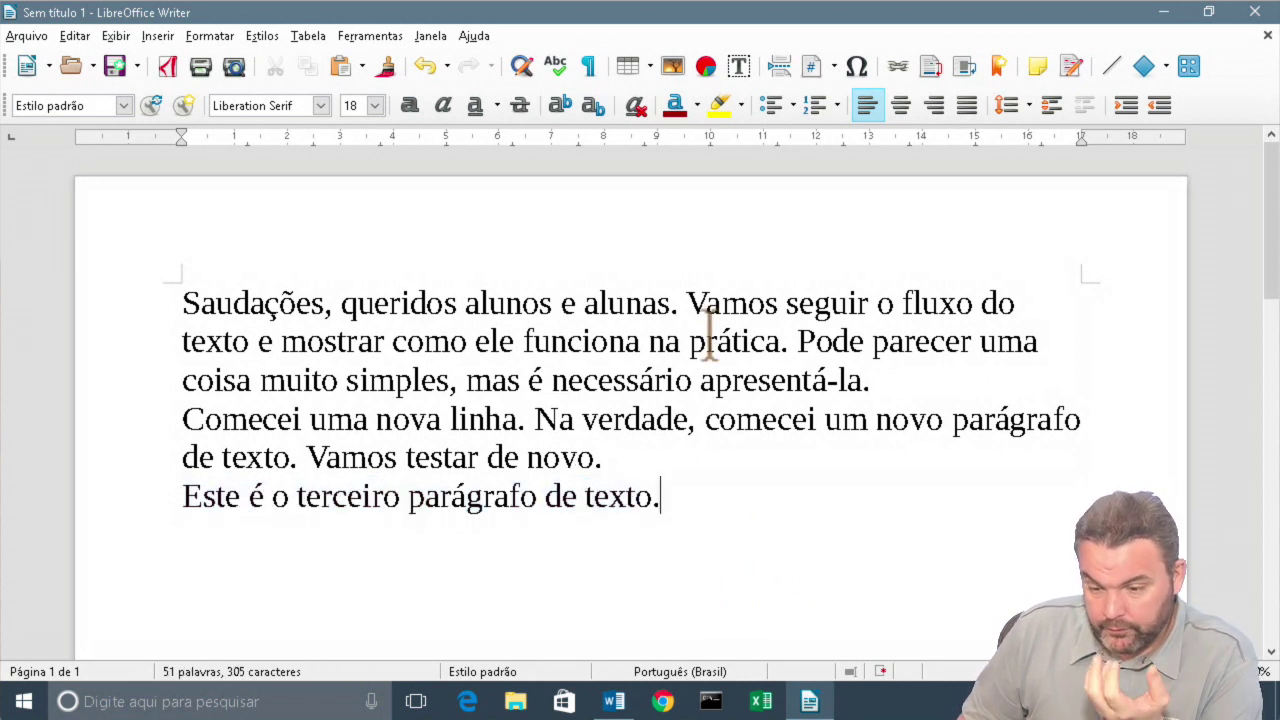
With the nonprinting characters shown, select each of the three paragraphs up to its paragraph mark, and hide the characters again.
{"action": "left_click", "coordinate": [588, 66]}
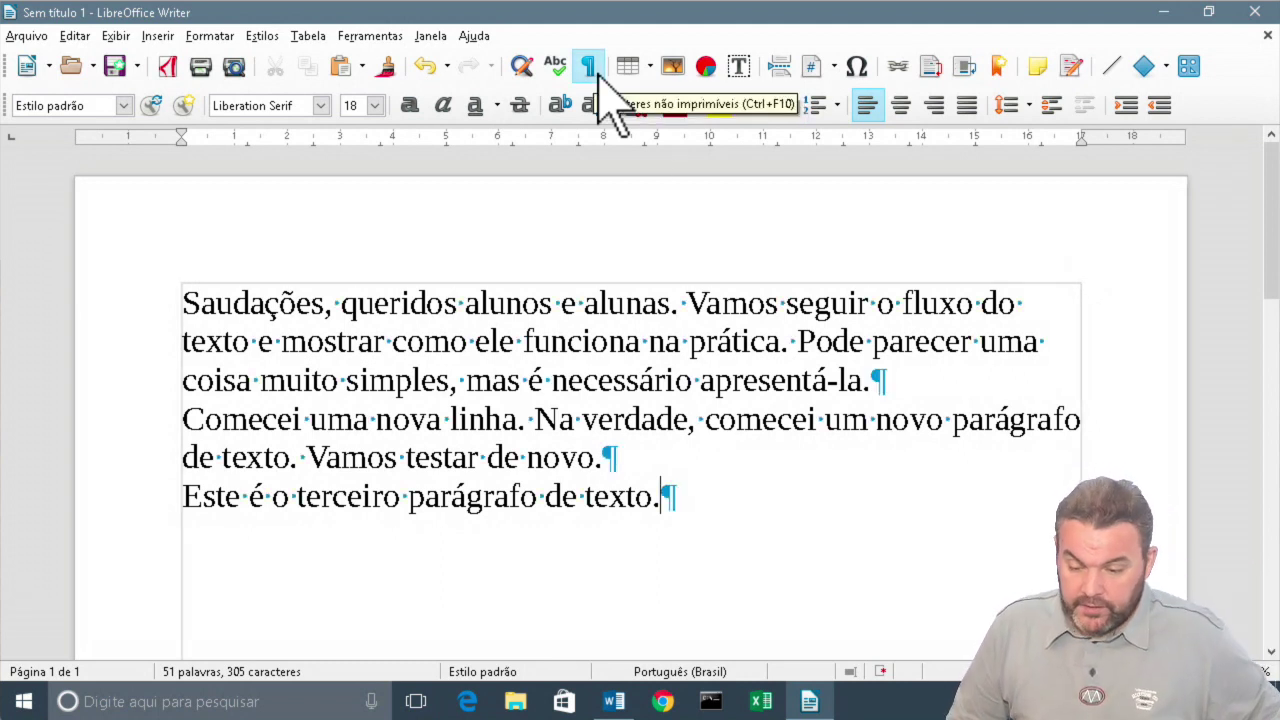
{"action": "left_click", "coordinate": [882, 381]}
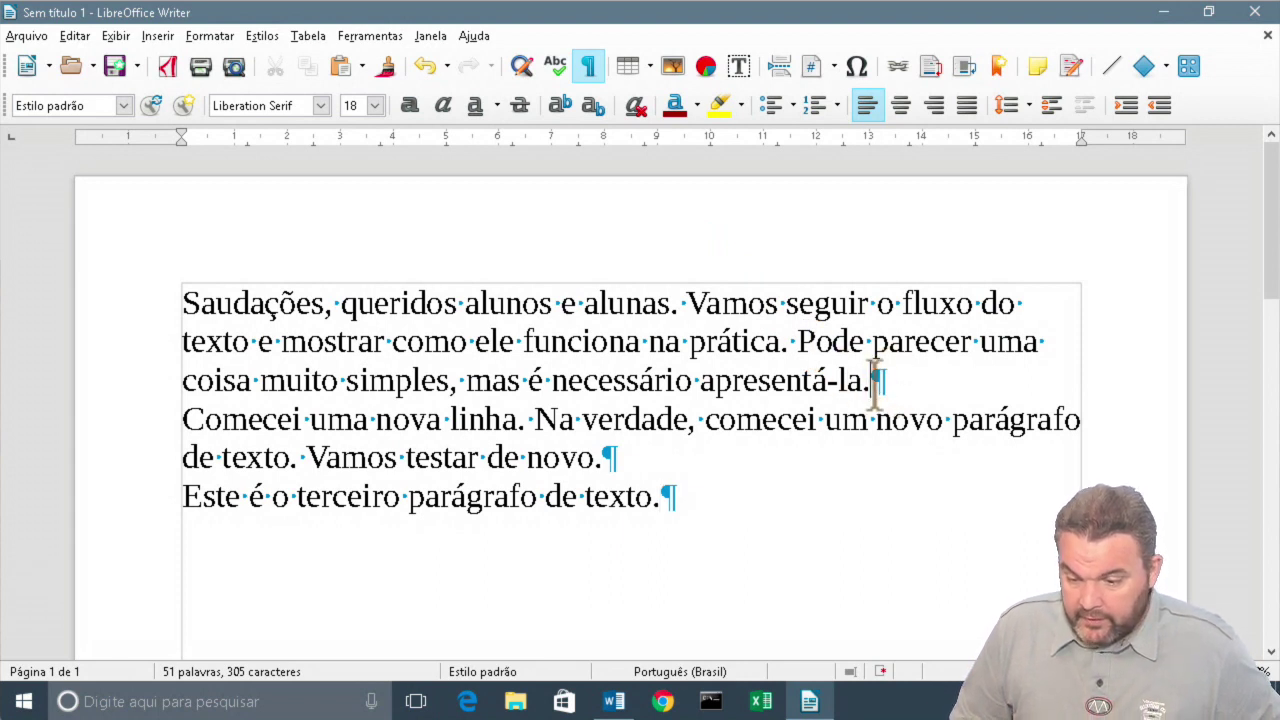
{"action": "left_click_drag", "start_coordinate": [874, 380], "coordinate": [171, 296]}
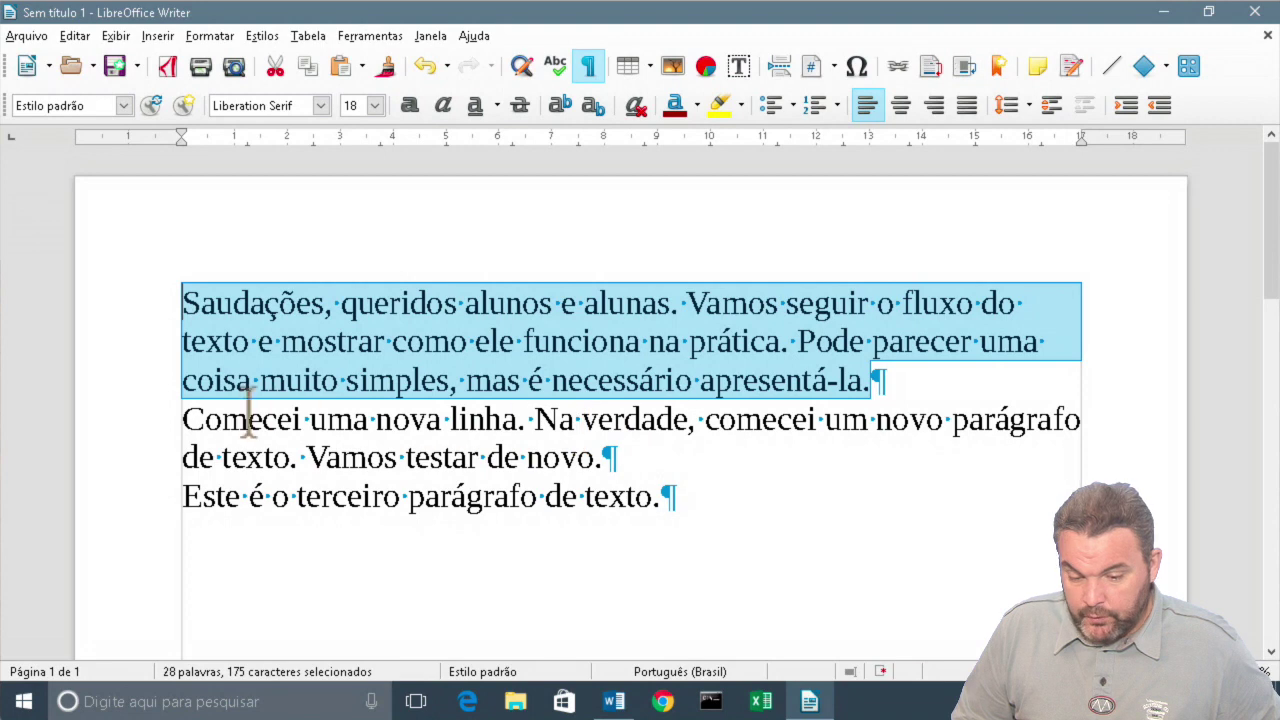
{"action": "left_click_drag", "start_coordinate": [192, 418], "coordinate": [601, 458]}
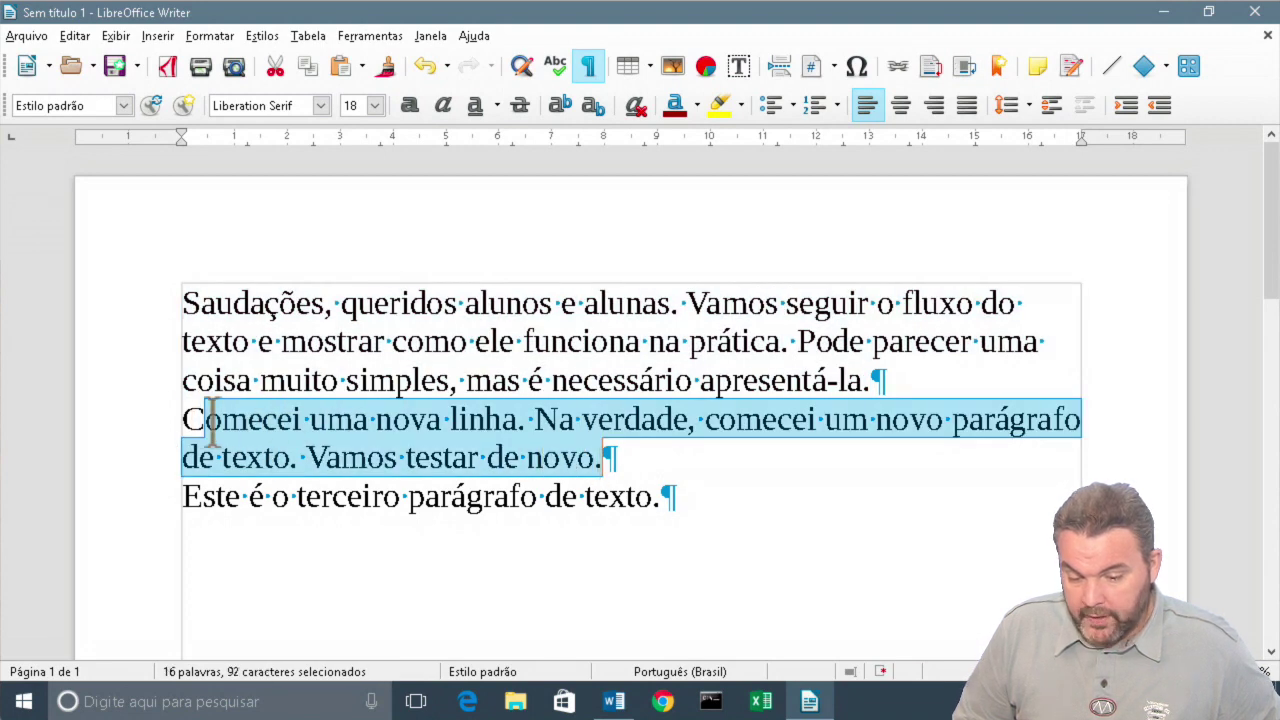
{"action": "left_click_drag", "start_coordinate": [186, 419], "coordinate": [608, 457]}
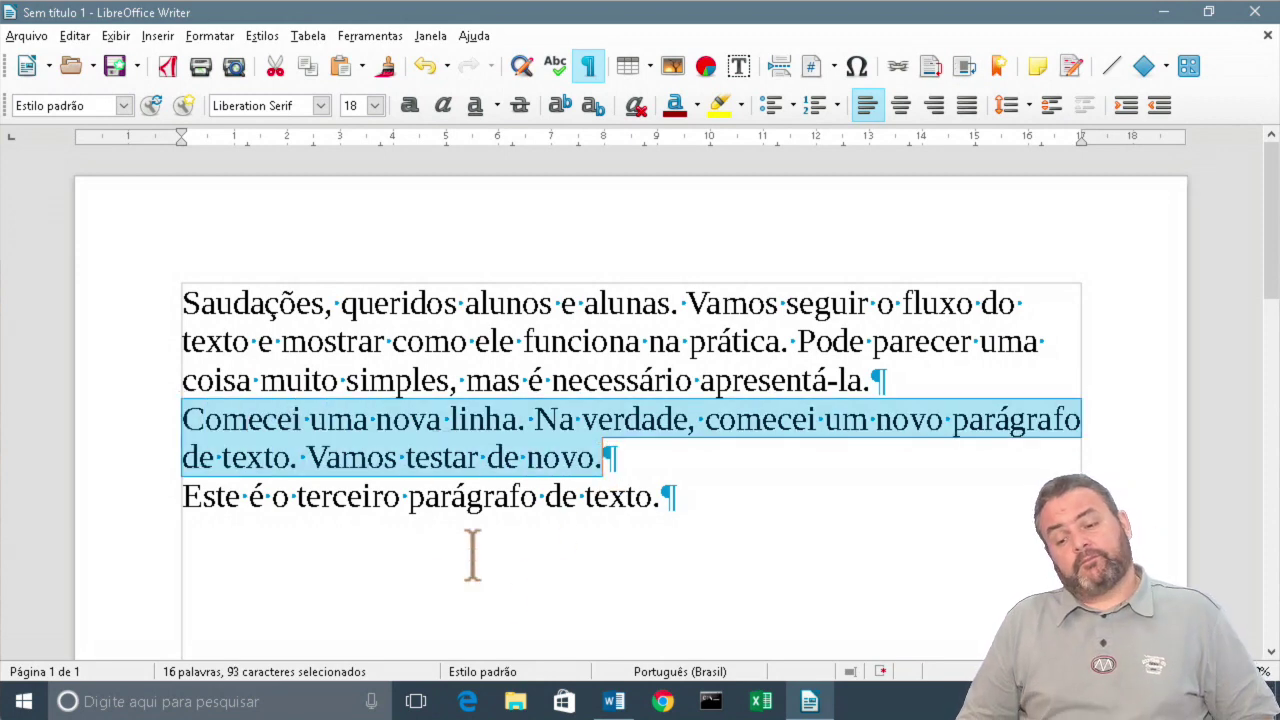
{"action": "left_click_drag", "start_coordinate": [181, 497], "coordinate": [618, 540]}
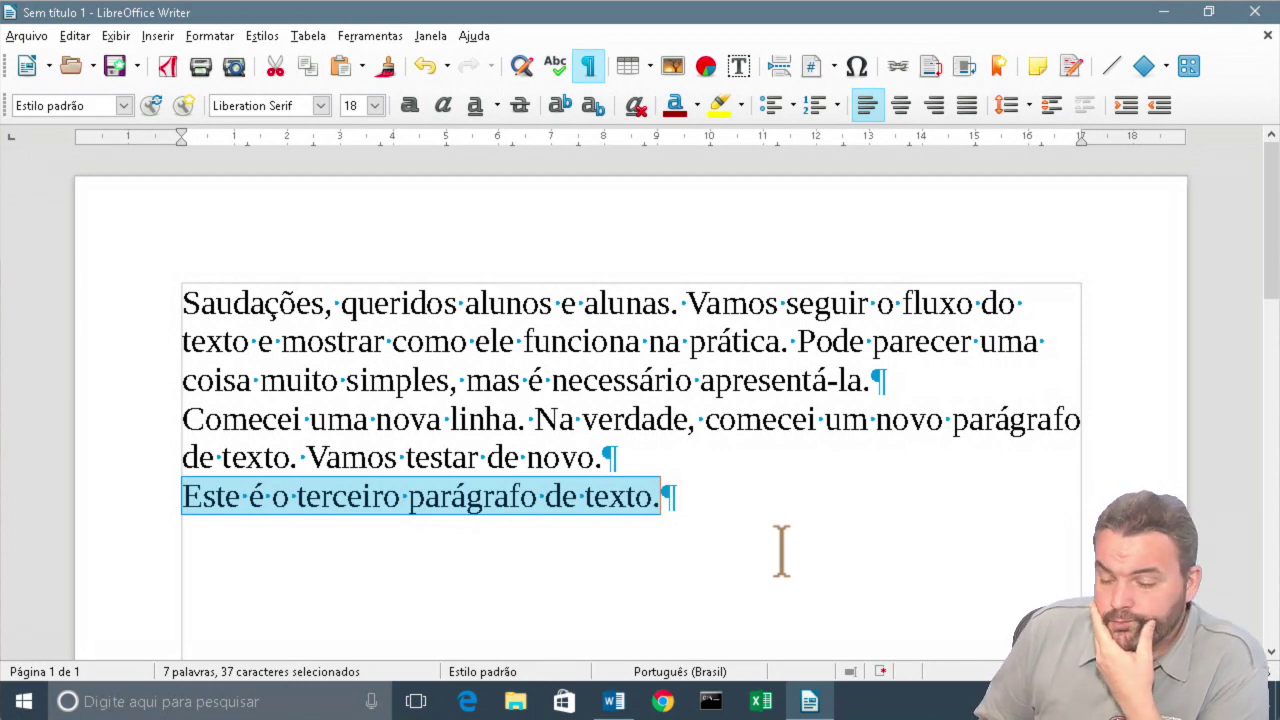
{"action": "left_click", "coordinate": [775, 522]}
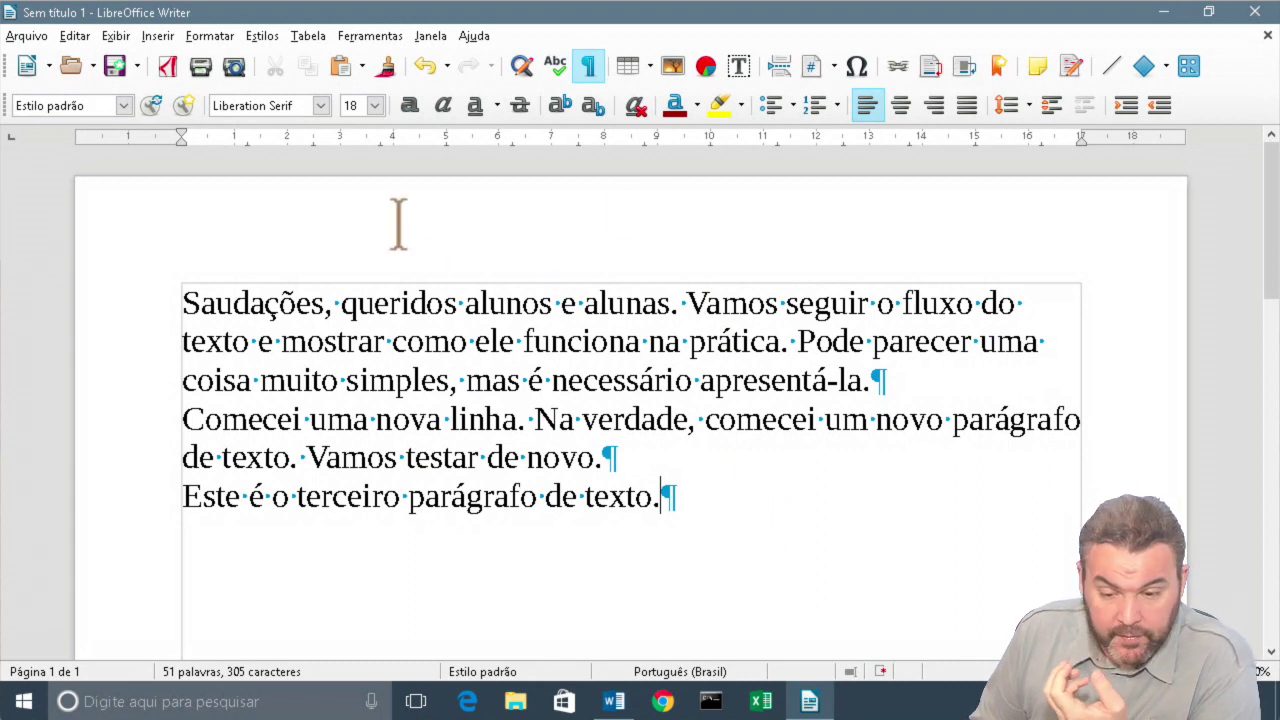
{"action": "left_click", "coordinate": [588, 66]}
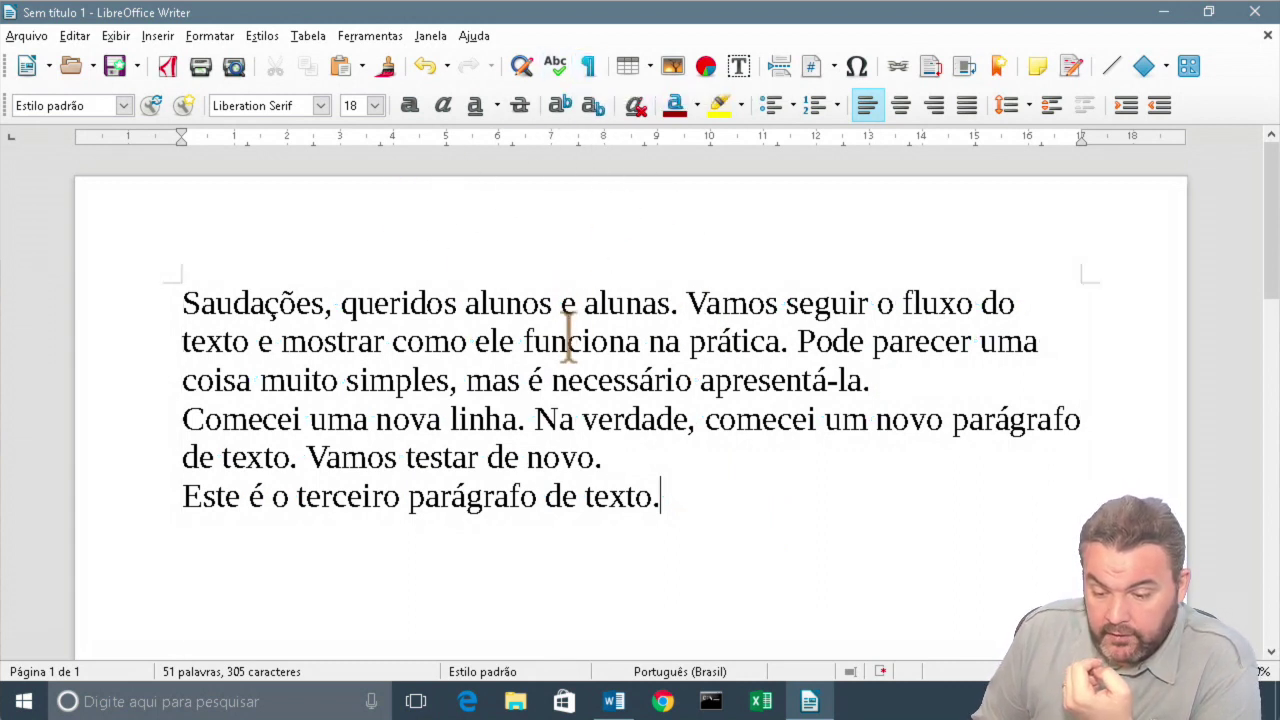
Place the cursor at the end of the third paragraph, circle it in red, write AQUI beside it, and clear the drawing.
{"action": "left_click", "coordinate": [528, 382]}
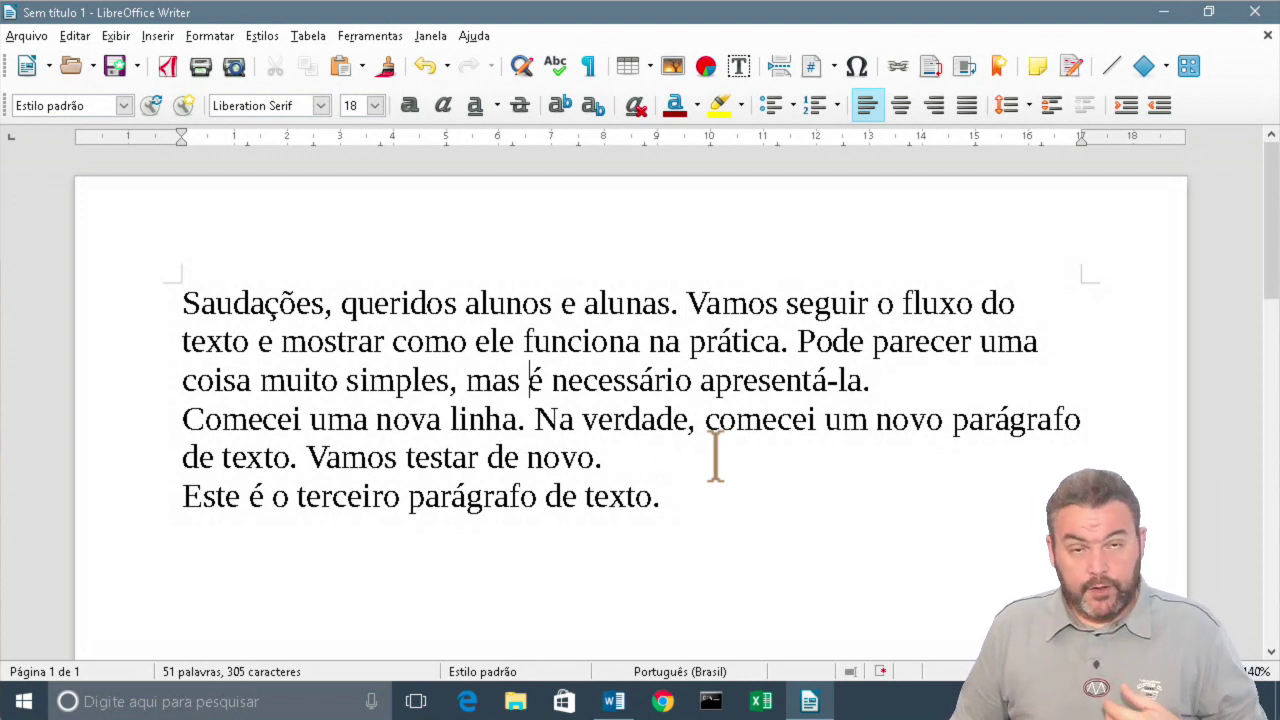
{"action": "left_click", "coordinate": [690, 503]}
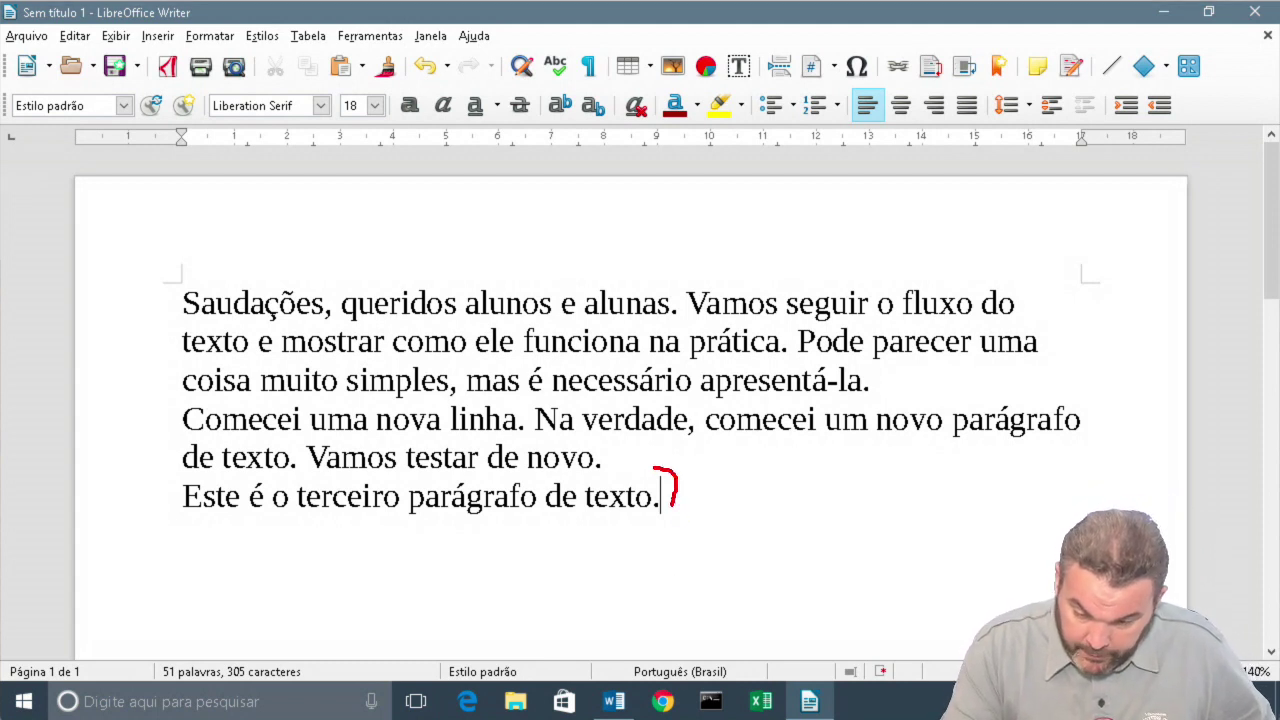
{"action": "mouse_move", "coordinate": [653, 468]}
{"action": "left_mouse_down"}
{"action": "mouse_move", "coordinate": [640, 525]}
{"action": "mouse_move", "coordinate": [710, 490]}
{"action": "mouse_move", "coordinate": [716, 528]}
{"action": "left_mouse_up"}
{"action": "mouse_move", "coordinate": [702, 512]}
{"action": "left_mouse_down"}
{"action": "mouse_move", "coordinate": [730, 498]}
{"action": "mouse_move", "coordinate": [746, 528]}
{"action": "left_mouse_up"}
{"action": "left_click_drag", "start_coordinate": [752, 498], "coordinate": [770, 498]}
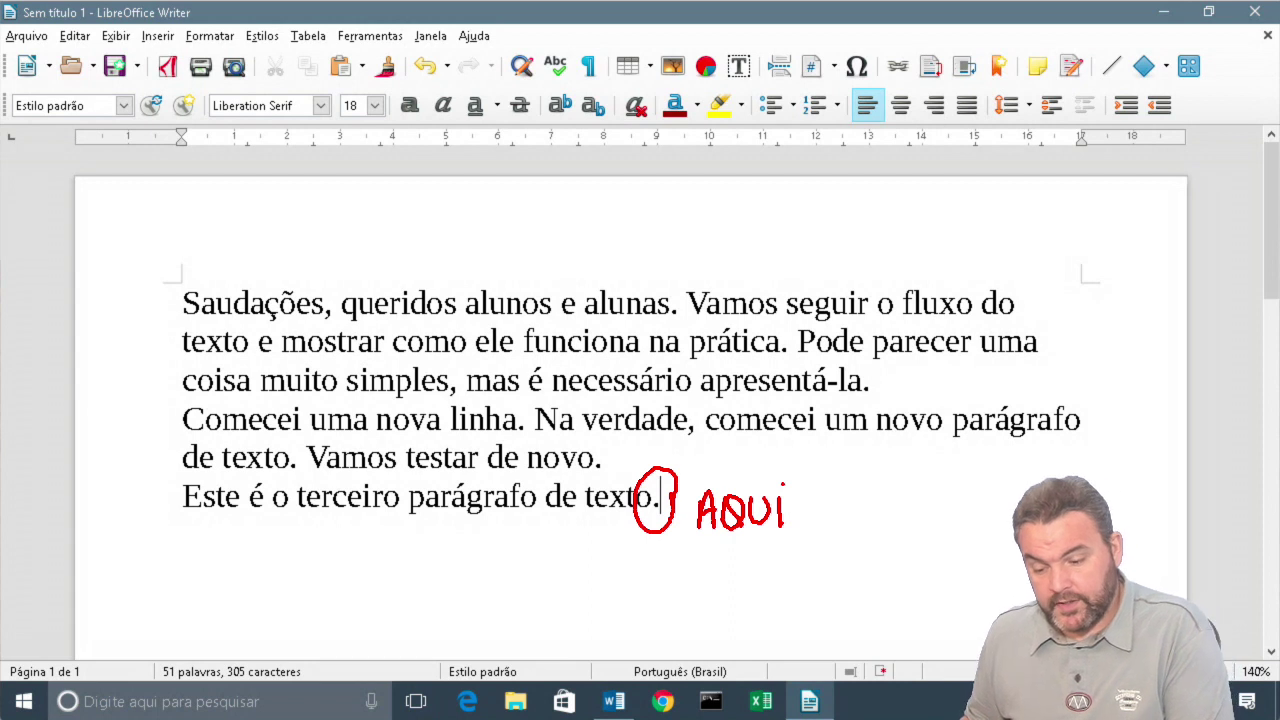
{"action": "key", "text": "Escape"}
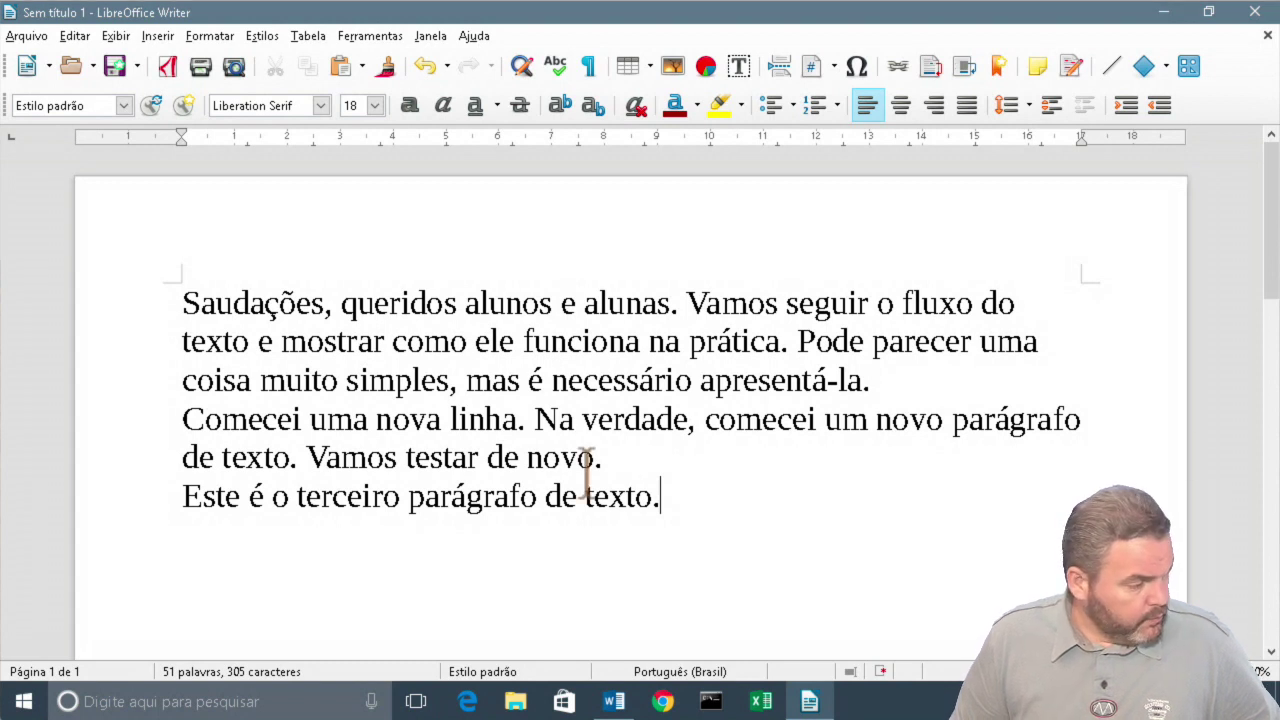
Insert the word "agora" before "um novo parágrafo" in the second paragraph, and place the cursor at that paragraph's start.
{"action": "left_click", "coordinate": [825, 428]}
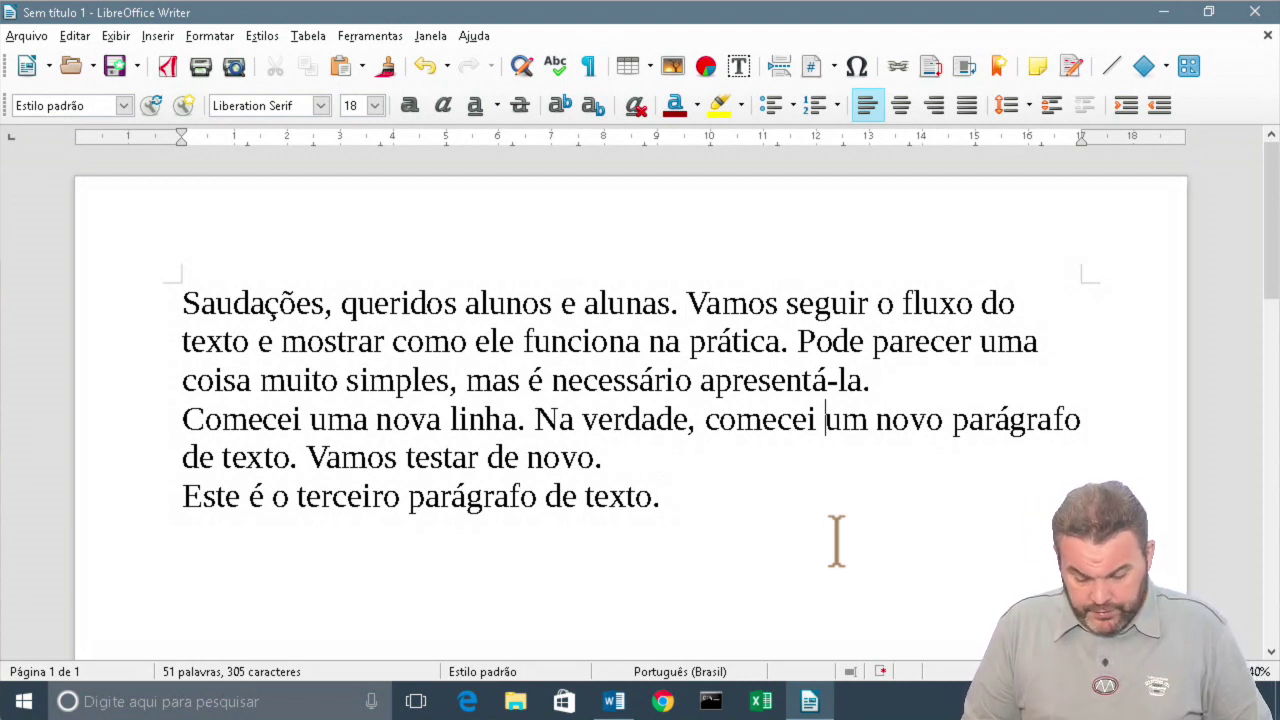
{"action": "type", "text": "agora"}
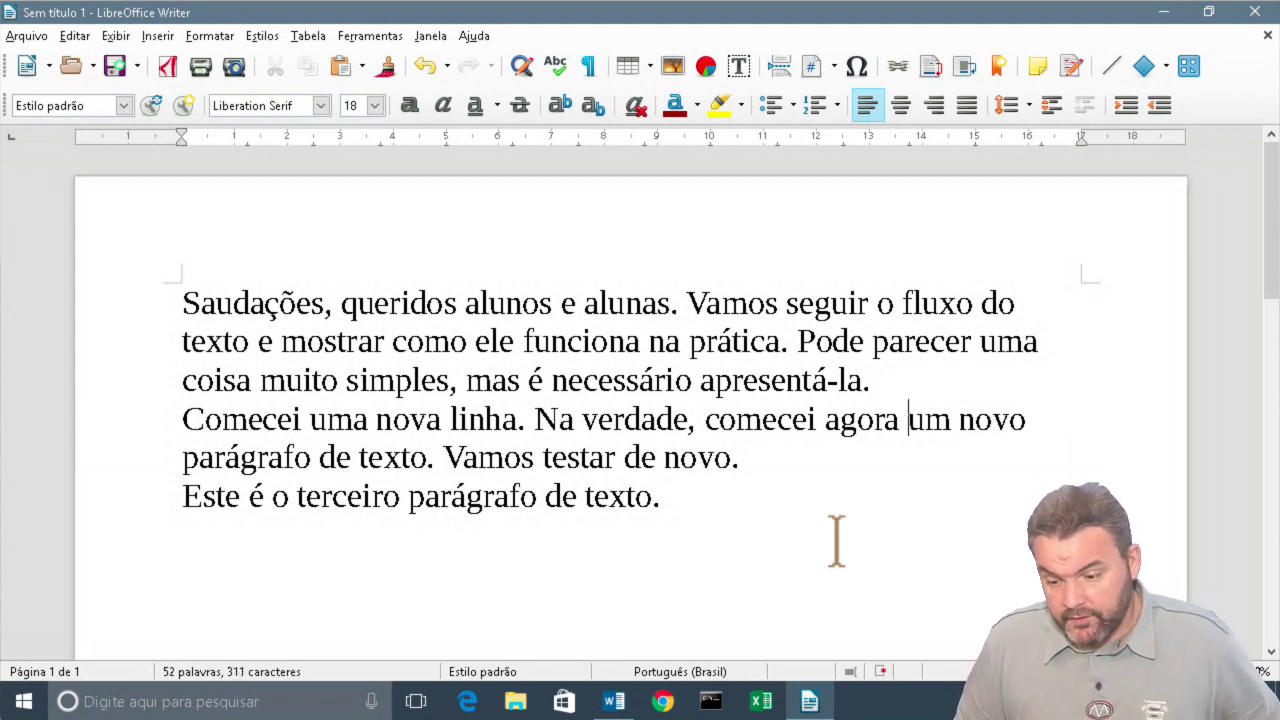
{"action": "left_click", "coordinate": [668, 303]}
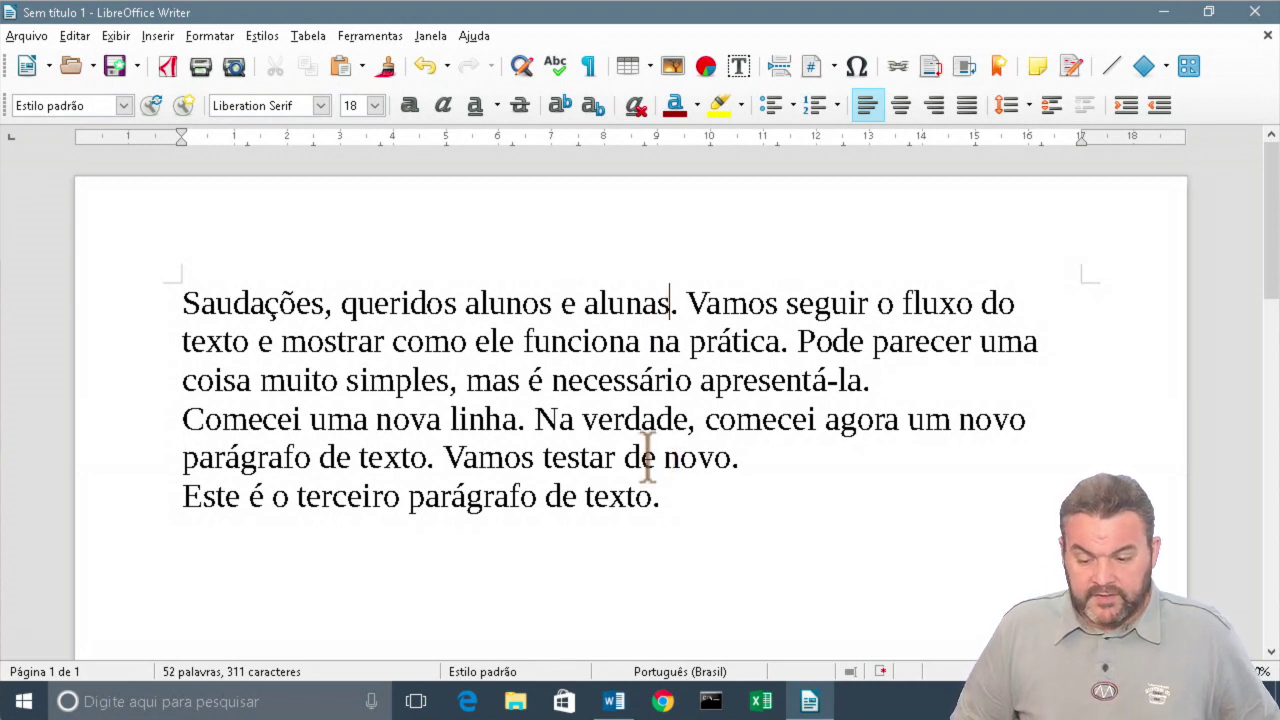
{"action": "left_click", "coordinate": [186, 420]}
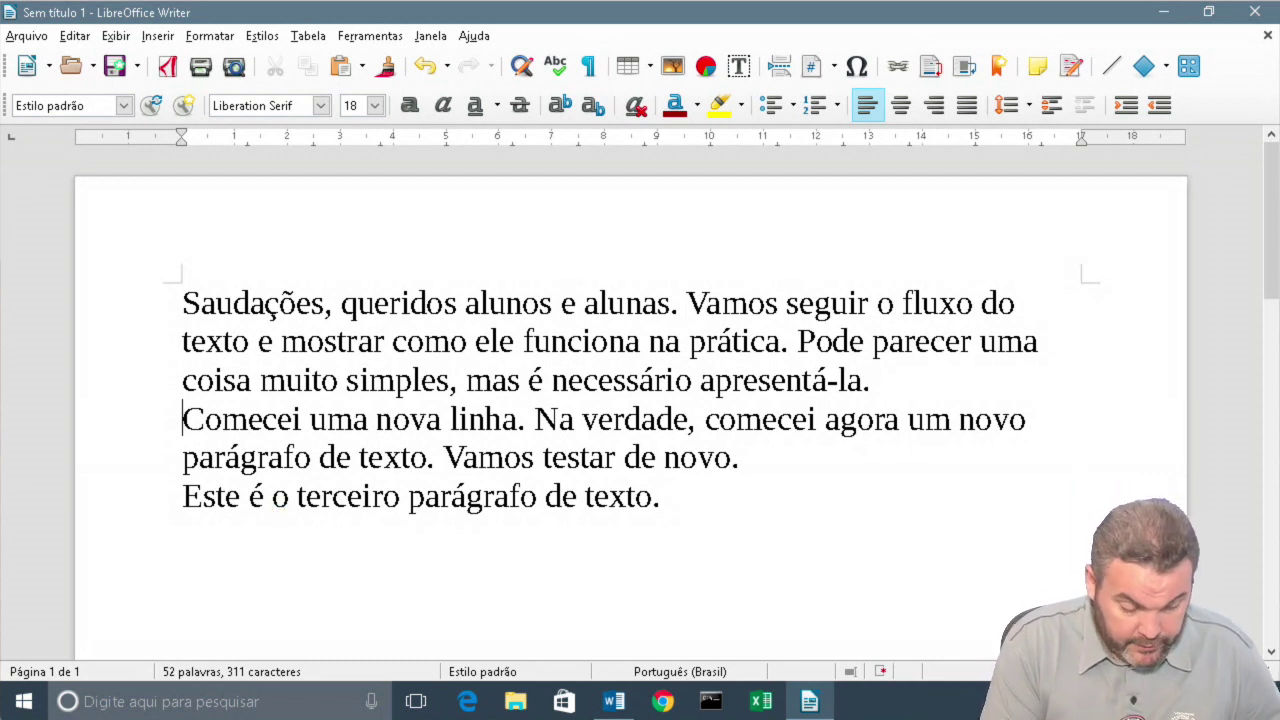
Draw a diagram of the four arrow keys in red below the text, with an arrow in each box.
{"action": "mouse_move", "coordinate": [762, 512]}
{"action": "left_mouse_down"}
{"action": "mouse_move", "coordinate": [763, 608]}
{"action": "mouse_move", "coordinate": [845, 507]}
{"action": "mouse_move", "coordinate": [842, 620]}
{"action": "mouse_move", "coordinate": [764, 612]}
{"action": "left_mouse_up"}
{"action": "mouse_move", "coordinate": [746, 556]}
{"action": "left_mouse_down"}
{"action": "mouse_move", "coordinate": [906, 554]}
{"action": "mouse_move", "coordinate": [858, 626]}
{"action": "left_mouse_up"}
{"action": "mouse_move", "coordinate": [737, 559]}
{"action": "left_mouse_down"}
{"action": "mouse_move", "coordinate": [696, 556]}
{"action": "mouse_move", "coordinate": [718, 625]}
{"action": "mouse_move", "coordinate": [770, 625]}
{"action": "left_mouse_up"}
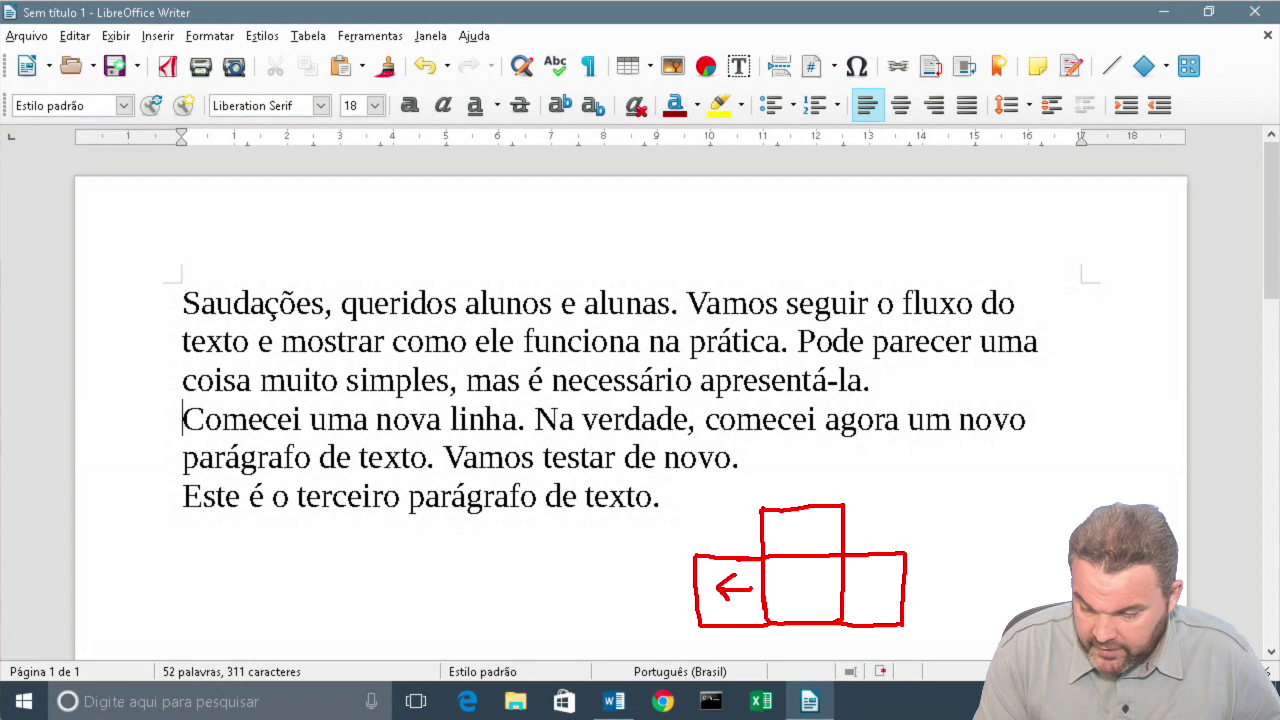
{"action": "left_click_drag", "start_coordinate": [803, 576], "coordinate": [803, 606]}
{"action": "left_click_drag", "start_coordinate": [794, 591], "coordinate": [812, 591]}
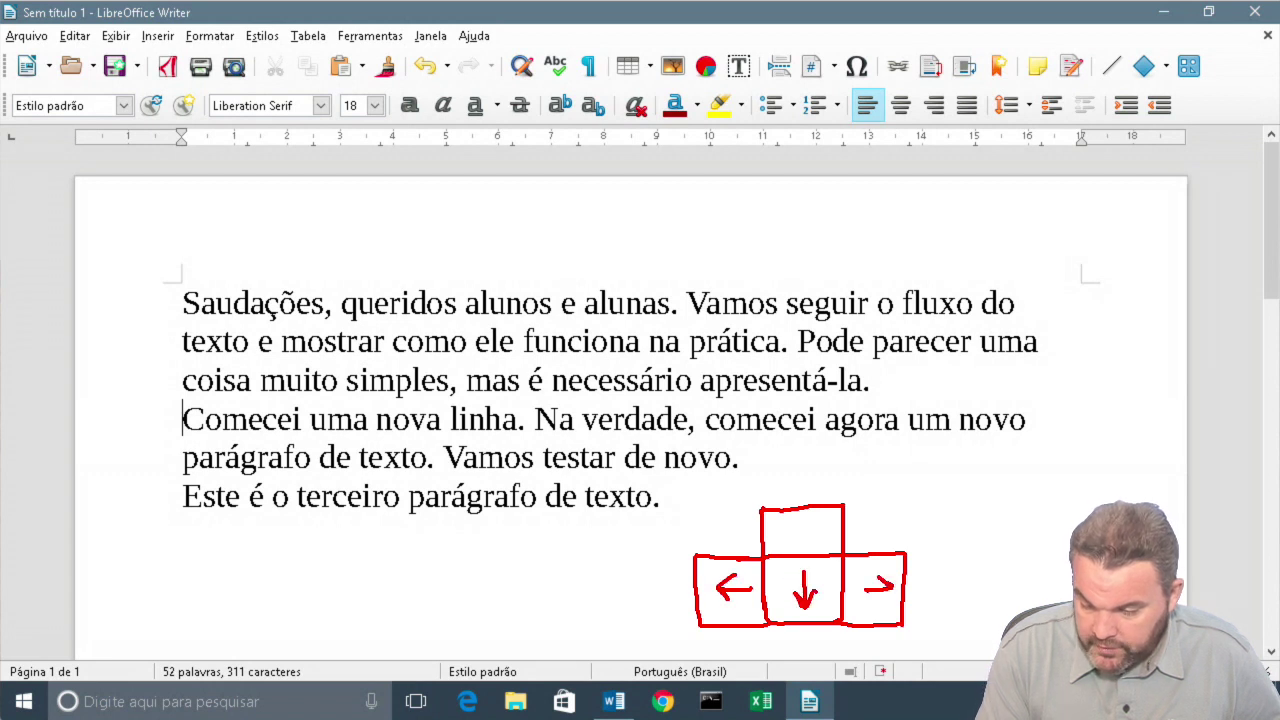
{"action": "mouse_move", "coordinate": [805, 525]}
{"action": "left_mouse_down"}
{"action": "mouse_move", "coordinate": [808, 552]}
{"action": "mouse_move", "coordinate": [814, 534]}
{"action": "left_mouse_up"}
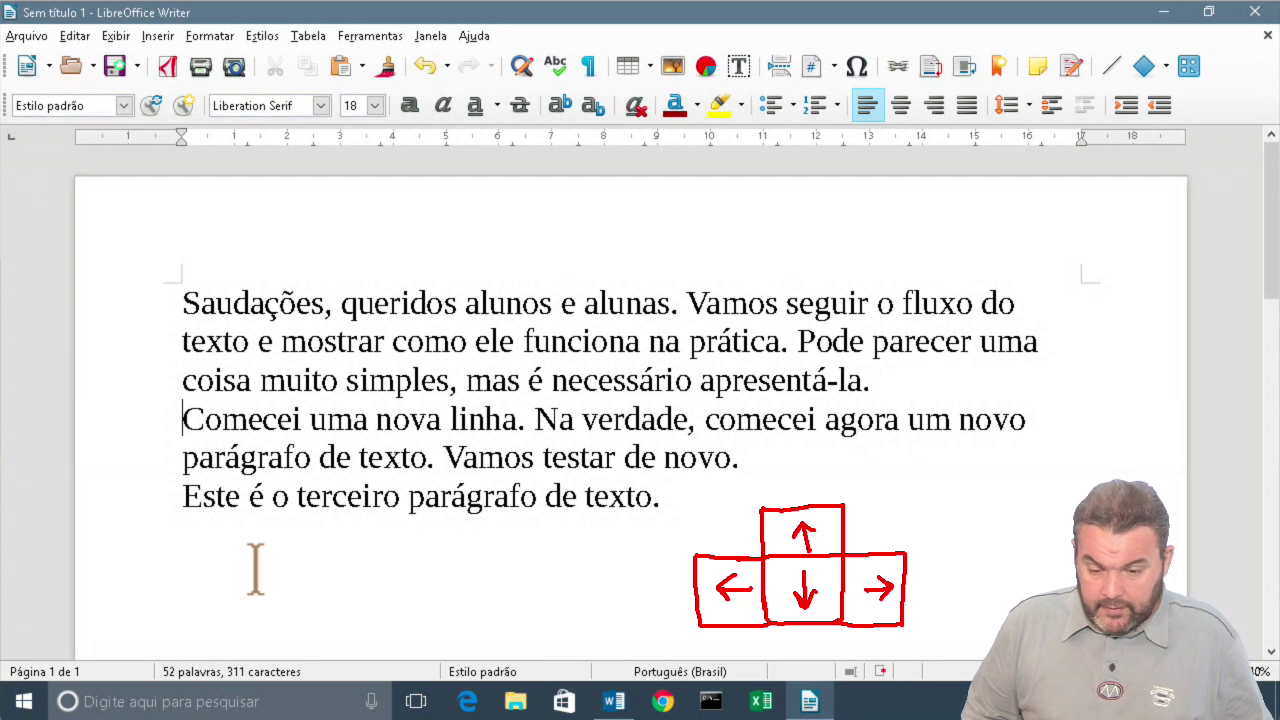
Move the cursor character by character forward within "Comecei" in the second paragraph and back to after "Co".
{"action": "key", "text": "Right"}
{"action": "key", "text": "Right"}
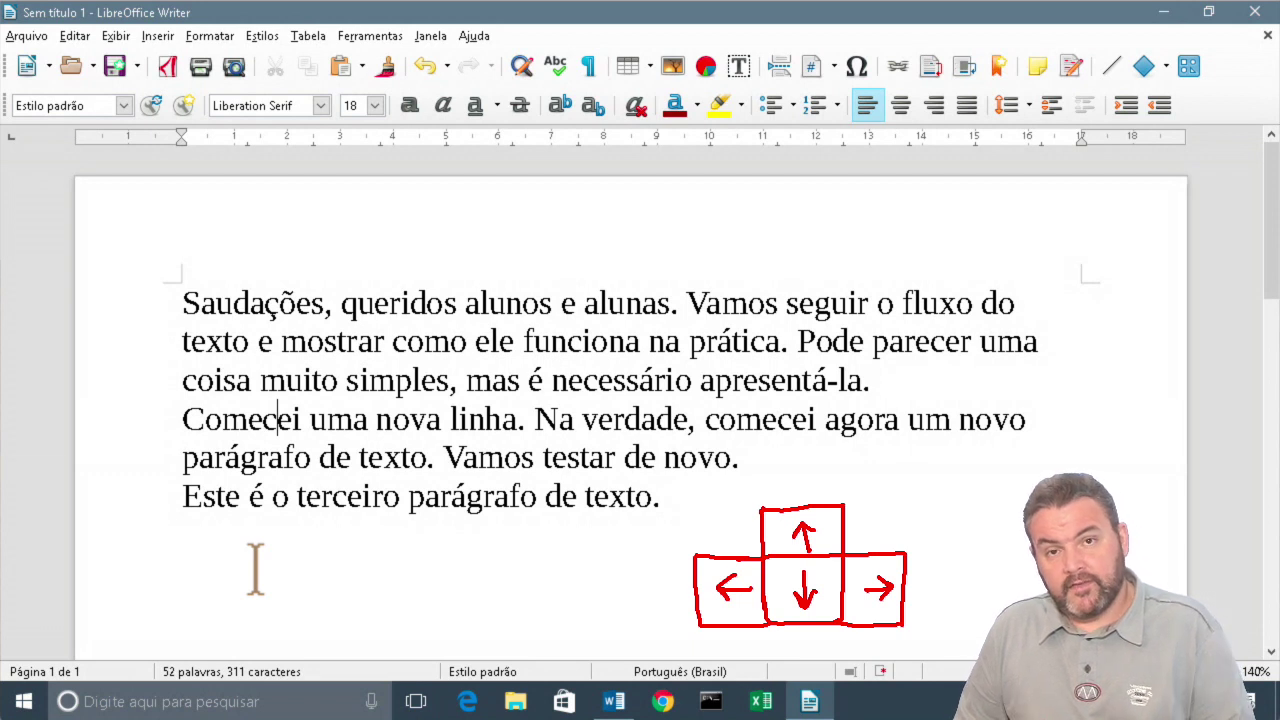
{"action": "key", "text": "Left"}
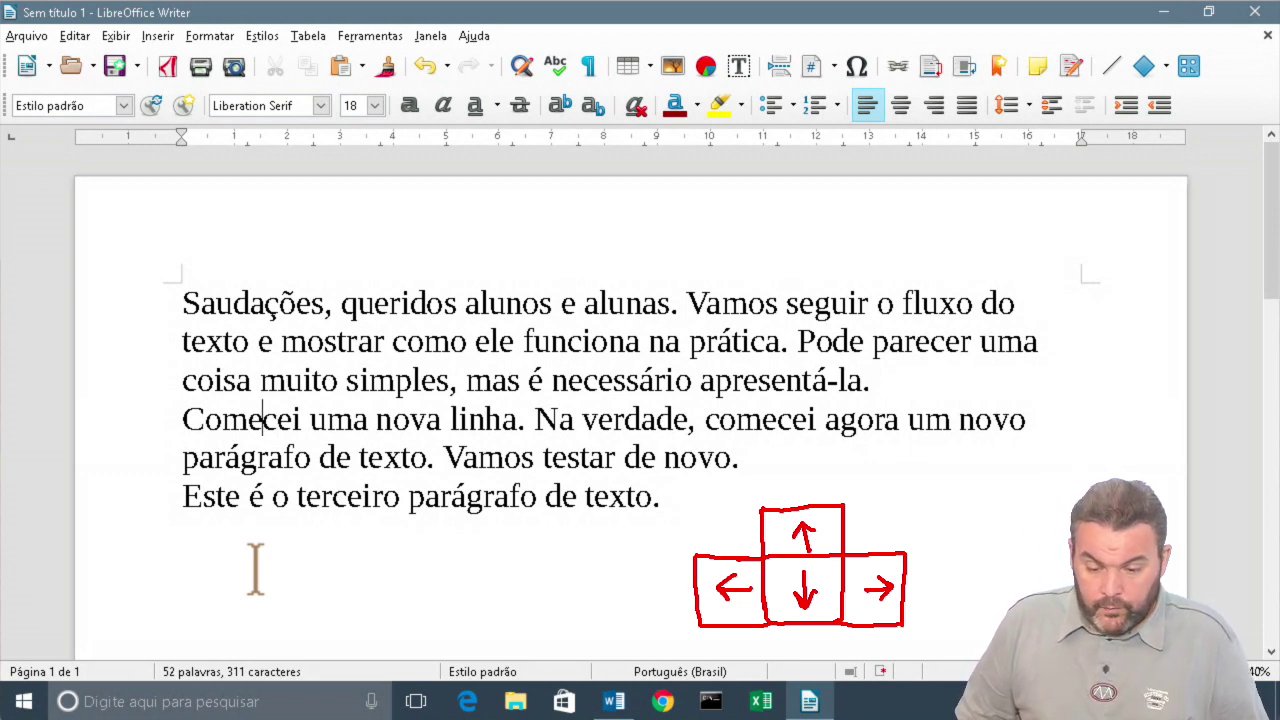
{"action": "key", "text": "Left"}
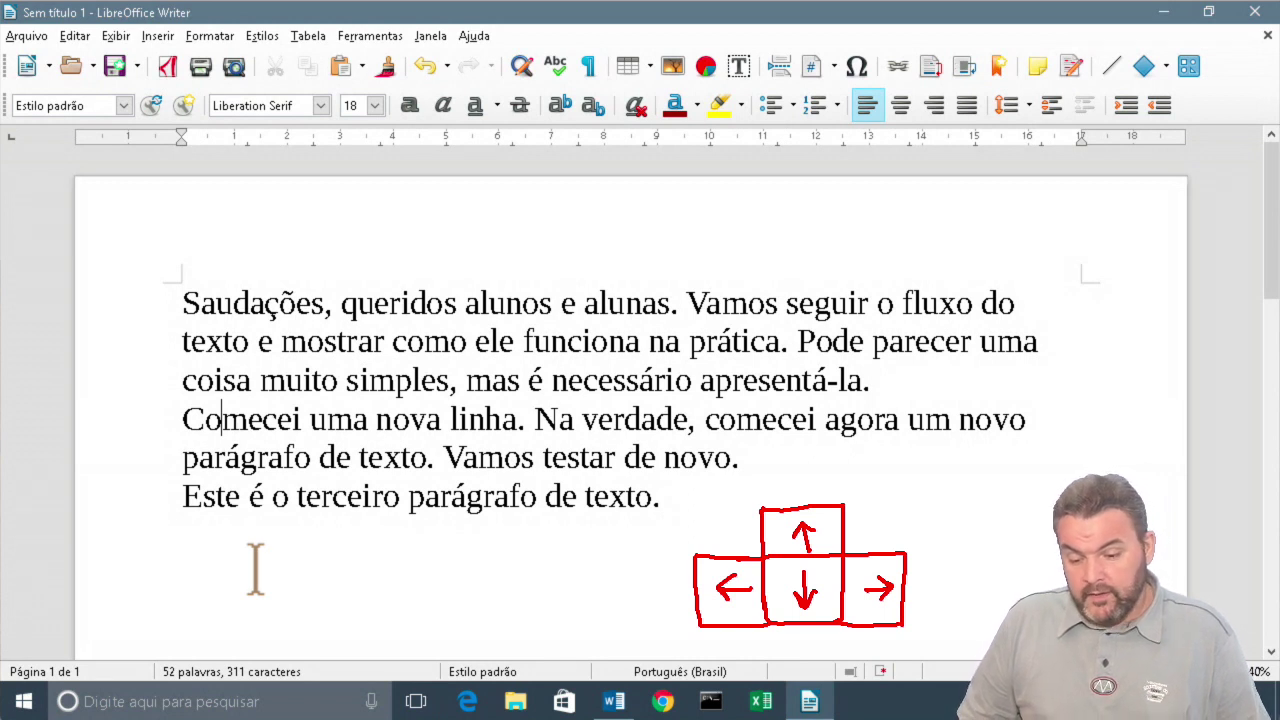
Move the cursor line by line up into the first paragraph and back down, ending inside "parágrafo" in the second paragraph's last line.
{"action": "key", "text": "Up"}
{"action": "key", "text": "Up"}
{"action": "key", "text": "Up"}
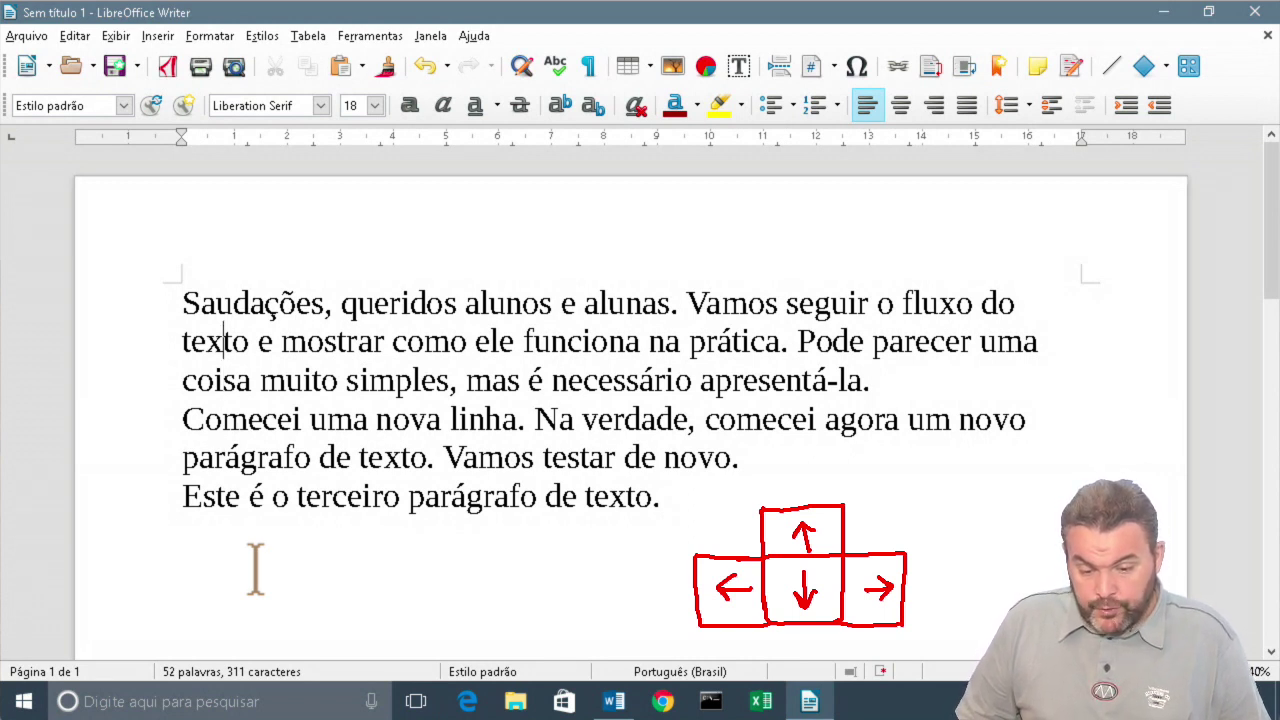
{"action": "key", "text": "Down"}
{"action": "key", "text": "Down"}
{"action": "key", "text": "Down"}
{"action": "key", "text": "Down"}
{"action": "key", "text": "Up"}
{"action": "key", "text": "Up"}
{"action": "key", "text": "Down"}
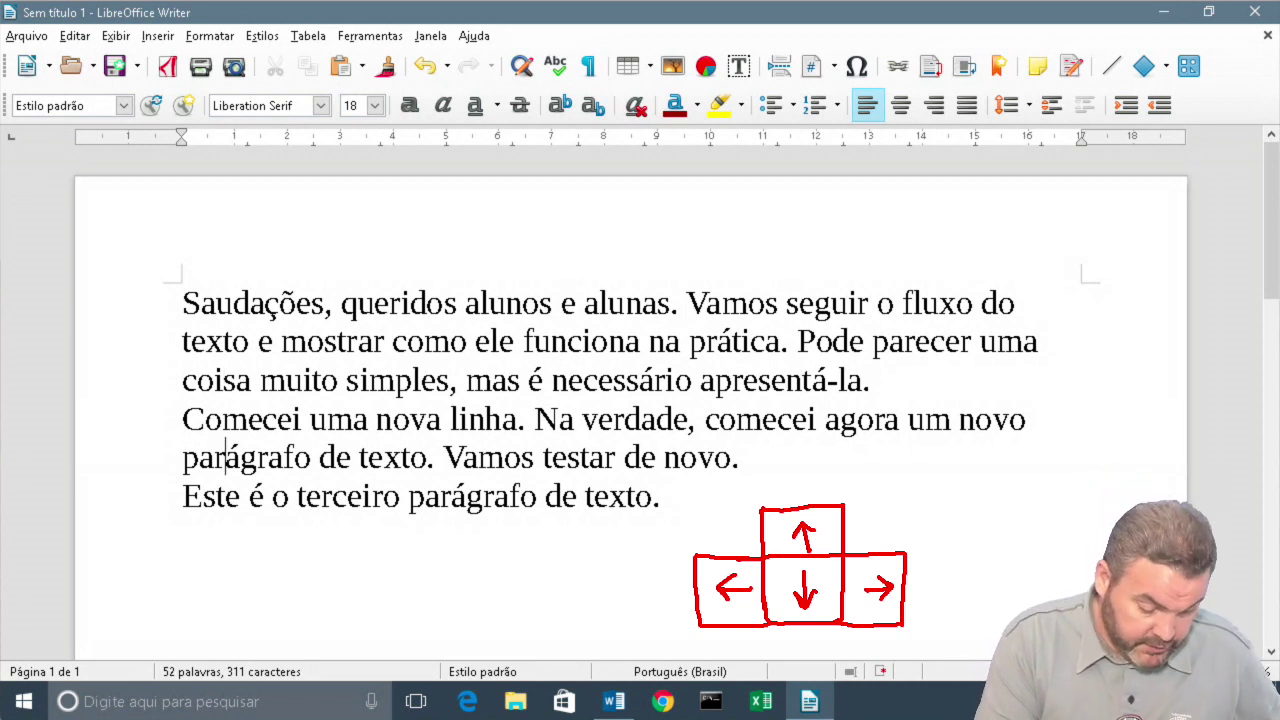
Label the arrow-key diagram "movem o P.I." in red and draw boxes for the HOME and END keys.
{"action": "mouse_move", "coordinate": [946, 494]}
{"action": "left_mouse_down"}
{"action": "mouse_move", "coordinate": [892, 529]}
{"action": "mouse_move", "coordinate": [1052, 448]}
{"action": "left_mouse_up"}
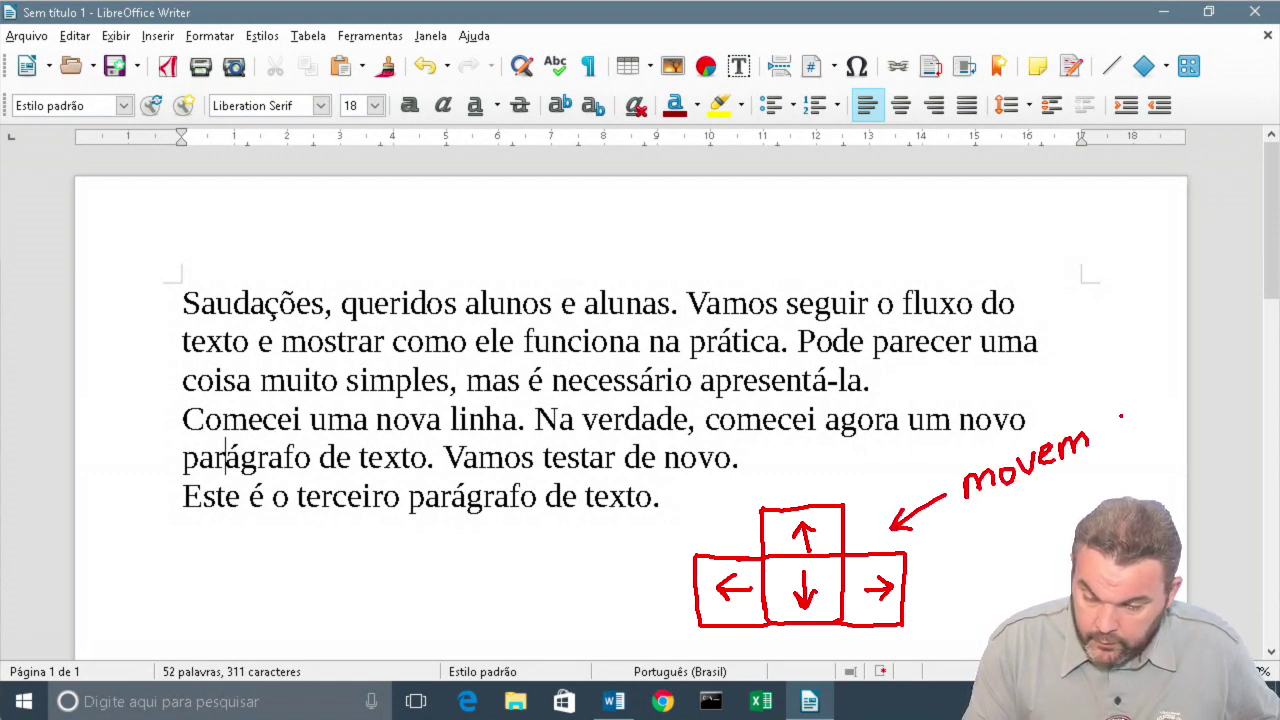
{"action": "left_click_drag", "start_coordinate": [1121, 416], "coordinate": [1120, 414]}
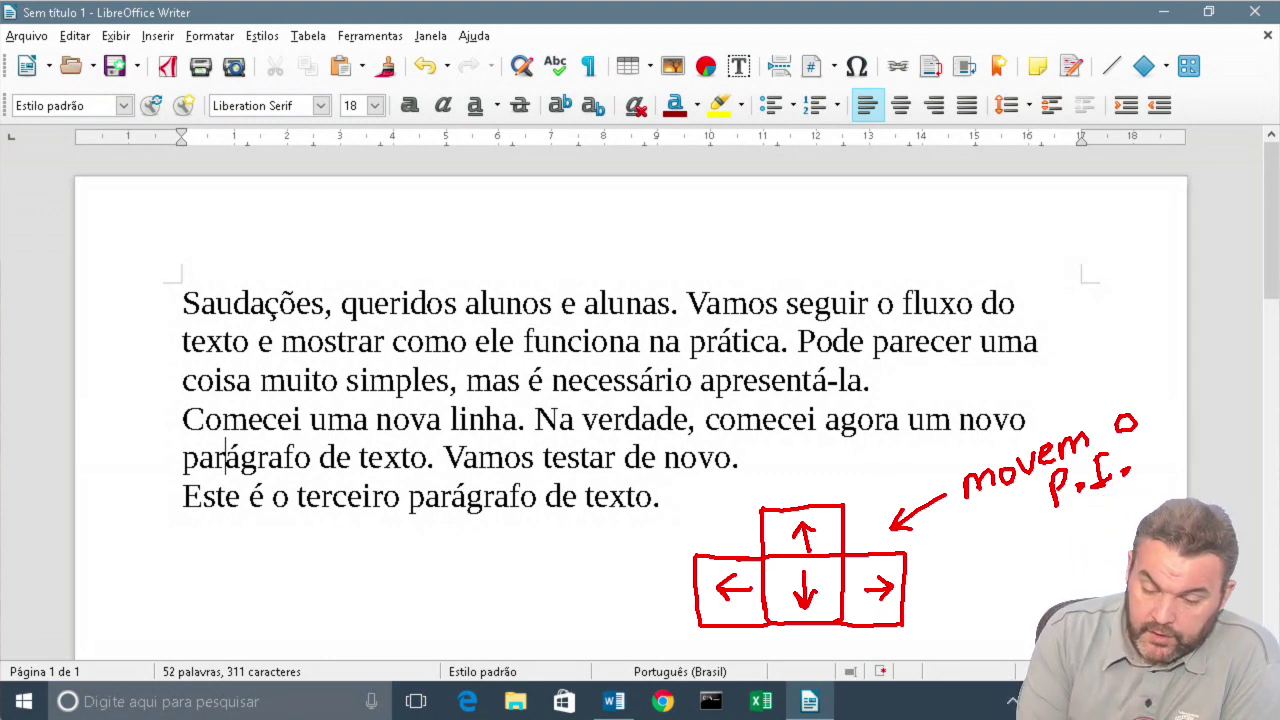
{"action": "mouse_move", "coordinate": [214, 562]}
{"action": "left_mouse_down"}
{"action": "mouse_move", "coordinate": [219, 628]}
{"action": "mouse_move", "coordinate": [326, 550]}
{"action": "mouse_move", "coordinate": [340, 614]}
{"action": "mouse_move", "coordinate": [222, 626]}
{"action": "left_mouse_up"}
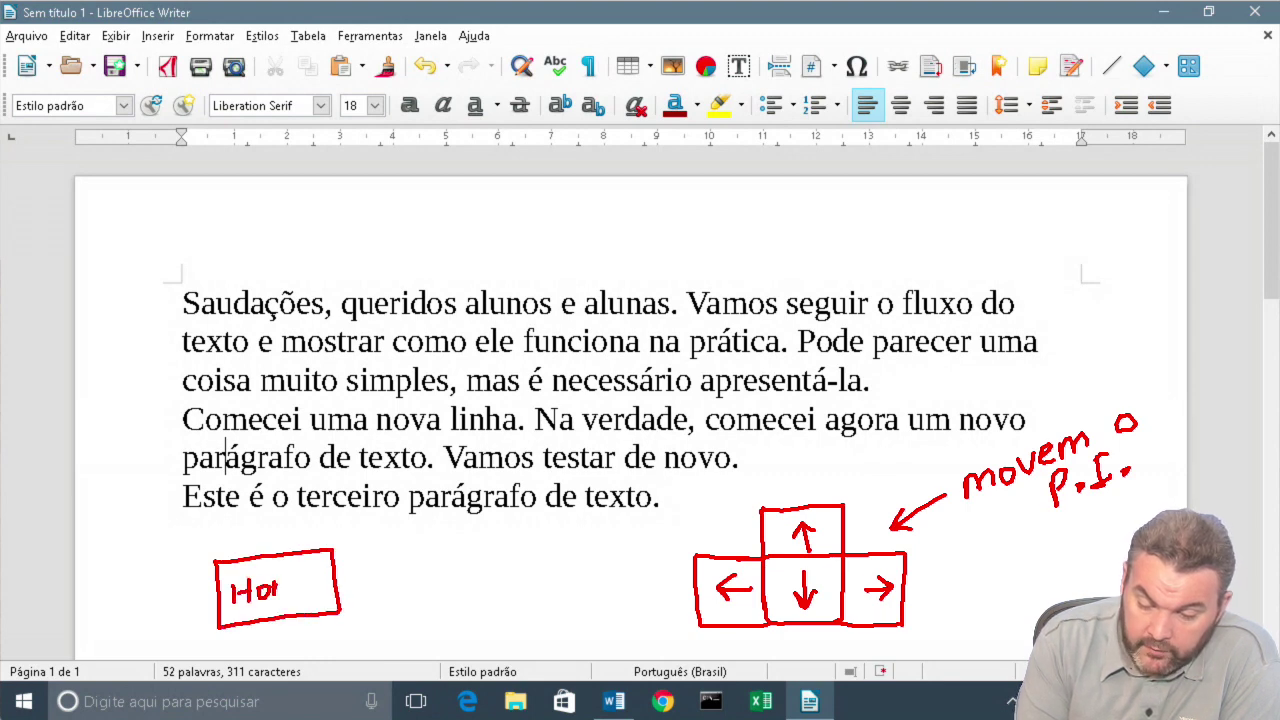
{"action": "mouse_move", "coordinate": [387, 550]}
{"action": "left_mouse_down"}
{"action": "mouse_move", "coordinate": [440, 602]}
{"action": "mouse_move", "coordinate": [470, 534]}
{"action": "mouse_move", "coordinate": [426, 598]}
{"action": "mouse_move", "coordinate": [447, 558]}
{"action": "mouse_move", "coordinate": [452, 576]}
{"action": "left_mouse_up"}
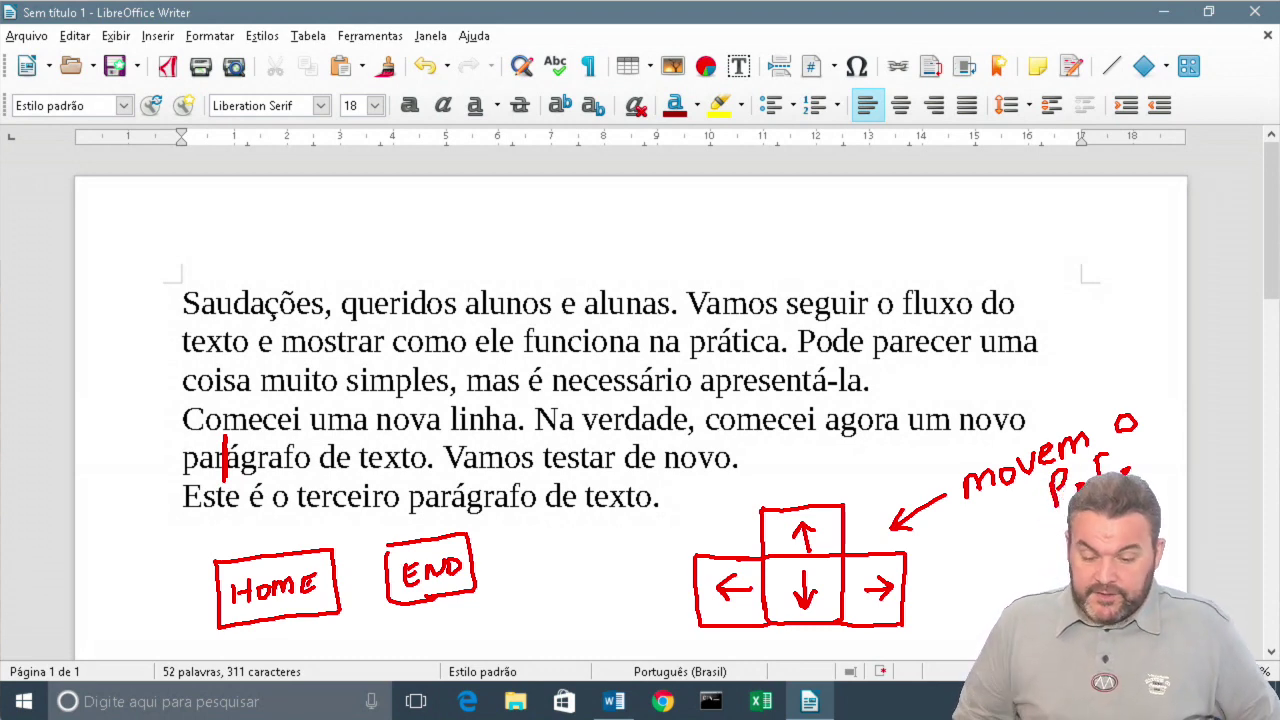
Draw blue braces under HOME and END, and blue arrows from the cursor in "parágrafo" to that line's start and end.
{"action": "mouse_move", "coordinate": [203, 628]}
{"action": "left_mouse_down"}
{"action": "mouse_move", "coordinate": [222, 648]}
{"action": "mouse_move", "coordinate": [350, 627]}
{"action": "left_mouse_up"}
{"action": "mouse_move", "coordinate": [218, 441]}
{"action": "left_mouse_down"}
{"action": "mouse_move", "coordinate": [185, 444]}
{"action": "mouse_move", "coordinate": [176, 483]}
{"action": "mouse_move", "coordinate": [174, 438]}
{"action": "left_mouse_up"}
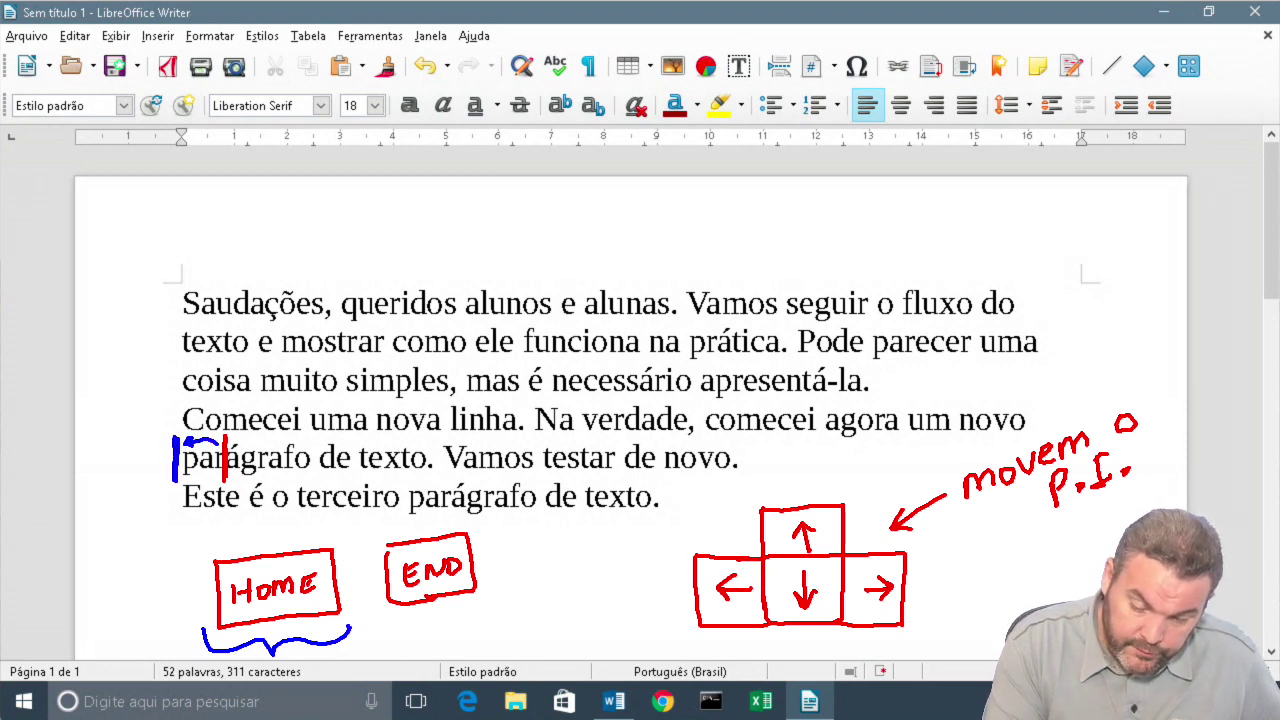
{"action": "mouse_move", "coordinate": [376, 616]}
{"action": "left_mouse_down"}
{"action": "mouse_move", "coordinate": [410, 626]}
{"action": "mouse_move", "coordinate": [487, 597]}
{"action": "left_mouse_up"}
{"action": "mouse_move", "coordinate": [236, 450]}
{"action": "left_mouse_down"}
{"action": "mouse_move", "coordinate": [570, 381]}
{"action": "mouse_move", "coordinate": [710, 444]}
{"action": "mouse_move", "coordinate": [698, 448]}
{"action": "mouse_move", "coordinate": [745, 481]}
{"action": "left_mouse_up"}
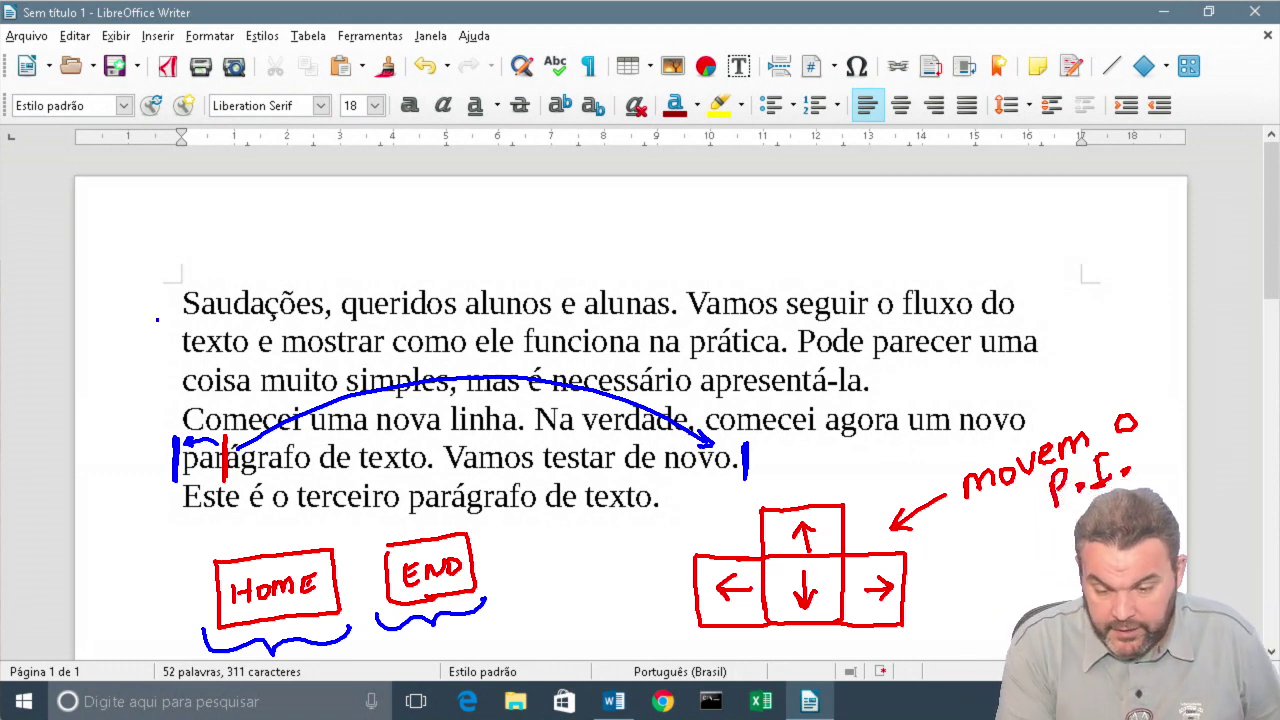
Underline and number the first line in blue, circle HOME and END, and draw arrows from a mark in "alunos" to the line's ends.
{"action": "left_click_drag", "start_coordinate": [157, 321], "coordinate": [1054, 315]}
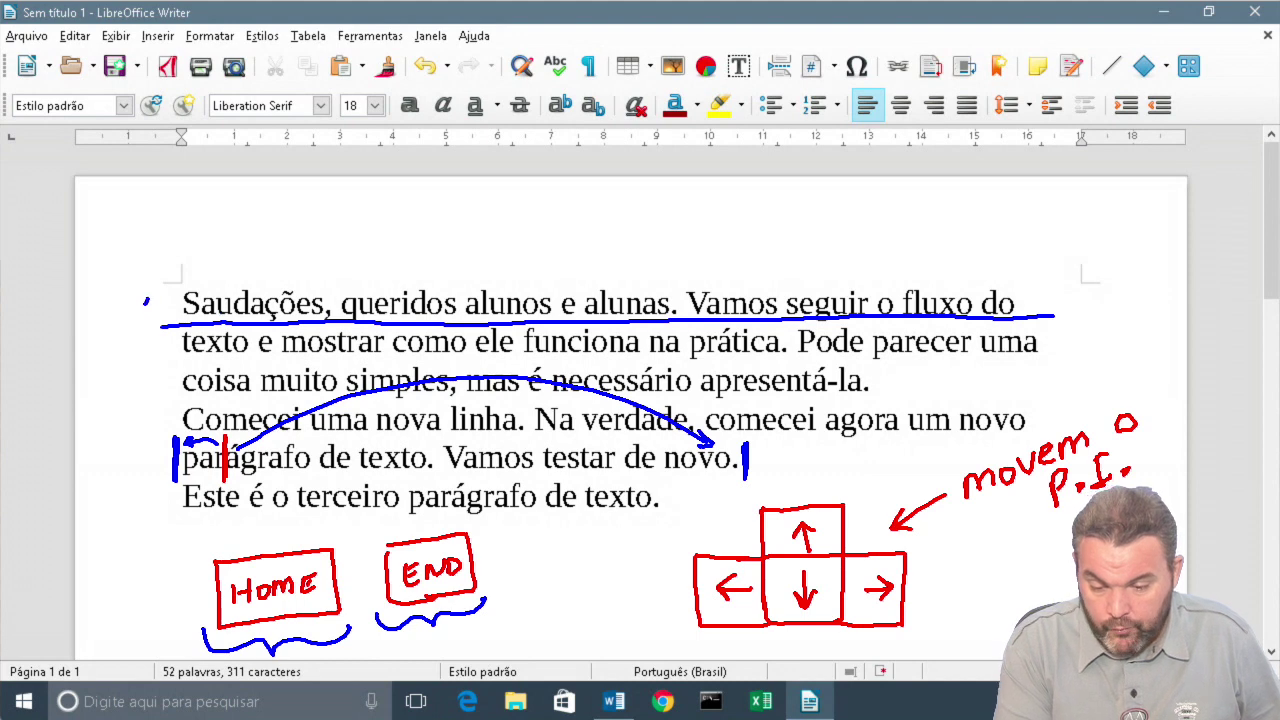
{"action": "left_click_drag", "start_coordinate": [146, 300], "coordinate": [150, 315]}
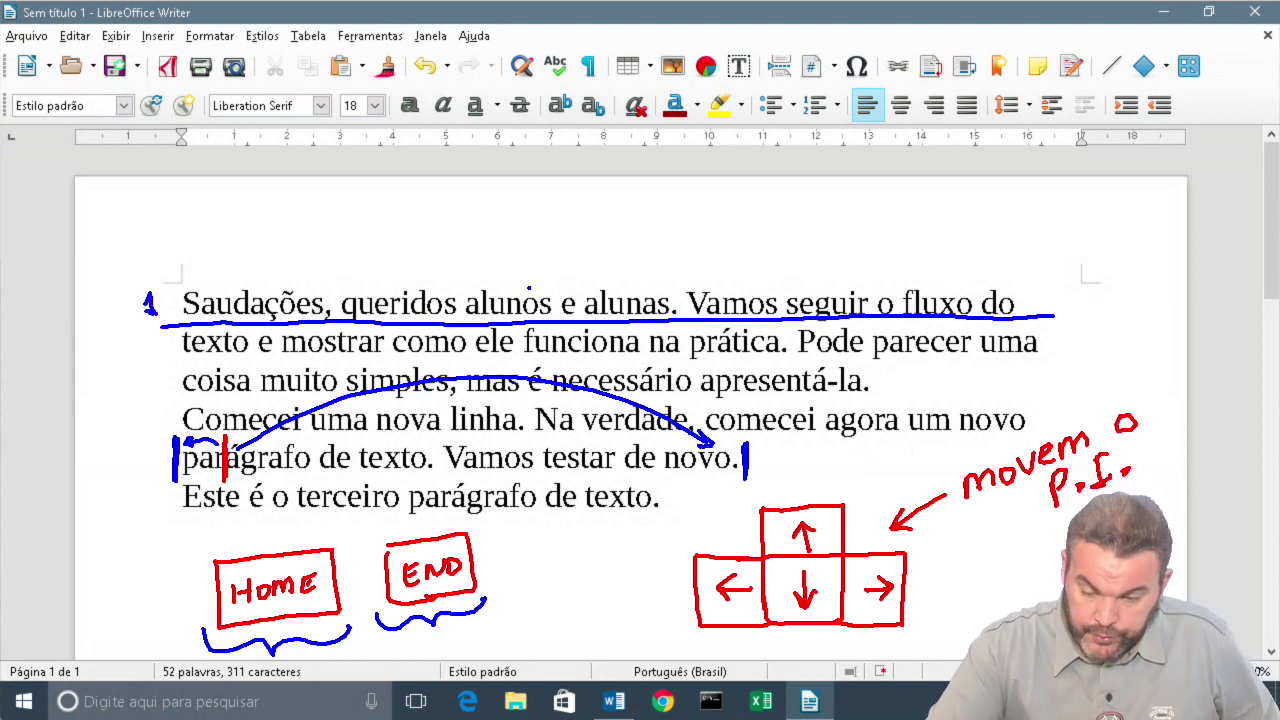
{"action": "left_click_drag", "start_coordinate": [528, 284], "coordinate": [529, 318]}
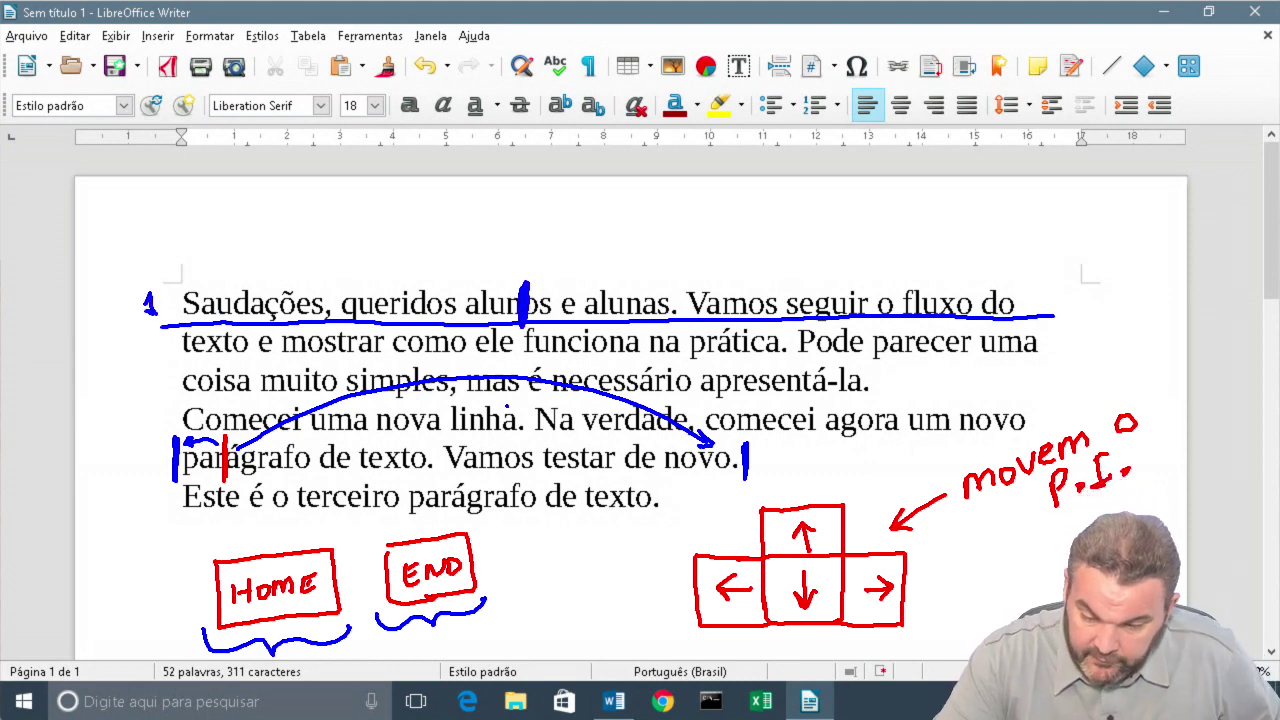
{"action": "mouse_move", "coordinate": [312, 530]}
{"action": "left_mouse_down"}
{"action": "mouse_move", "coordinate": [196, 572]}
{"action": "mouse_move", "coordinate": [350, 565]}
{"action": "mouse_move", "coordinate": [310, 532]}
{"action": "left_mouse_up"}
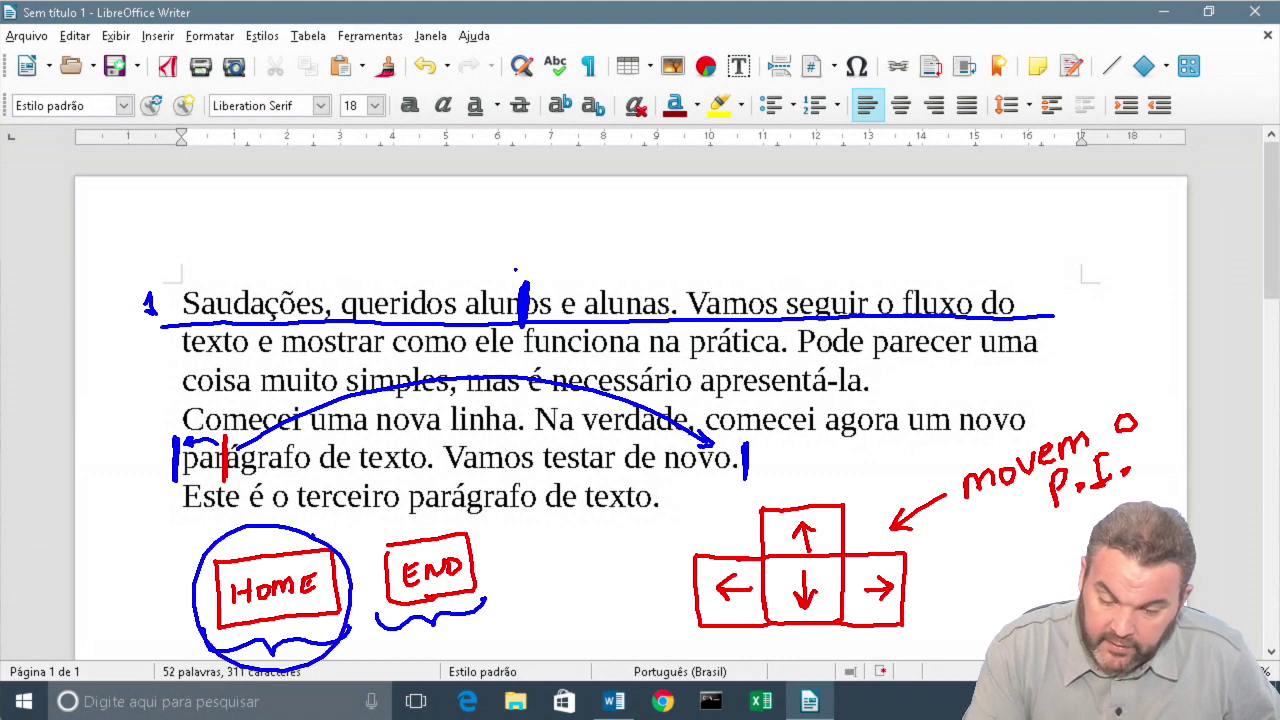
{"action": "mouse_move", "coordinate": [390, 215]}
{"action": "left_mouse_down"}
{"action": "mouse_move", "coordinate": [512, 277]}
{"action": "mouse_move", "coordinate": [202, 278]}
{"action": "mouse_move", "coordinate": [180, 316]}
{"action": "left_mouse_up"}
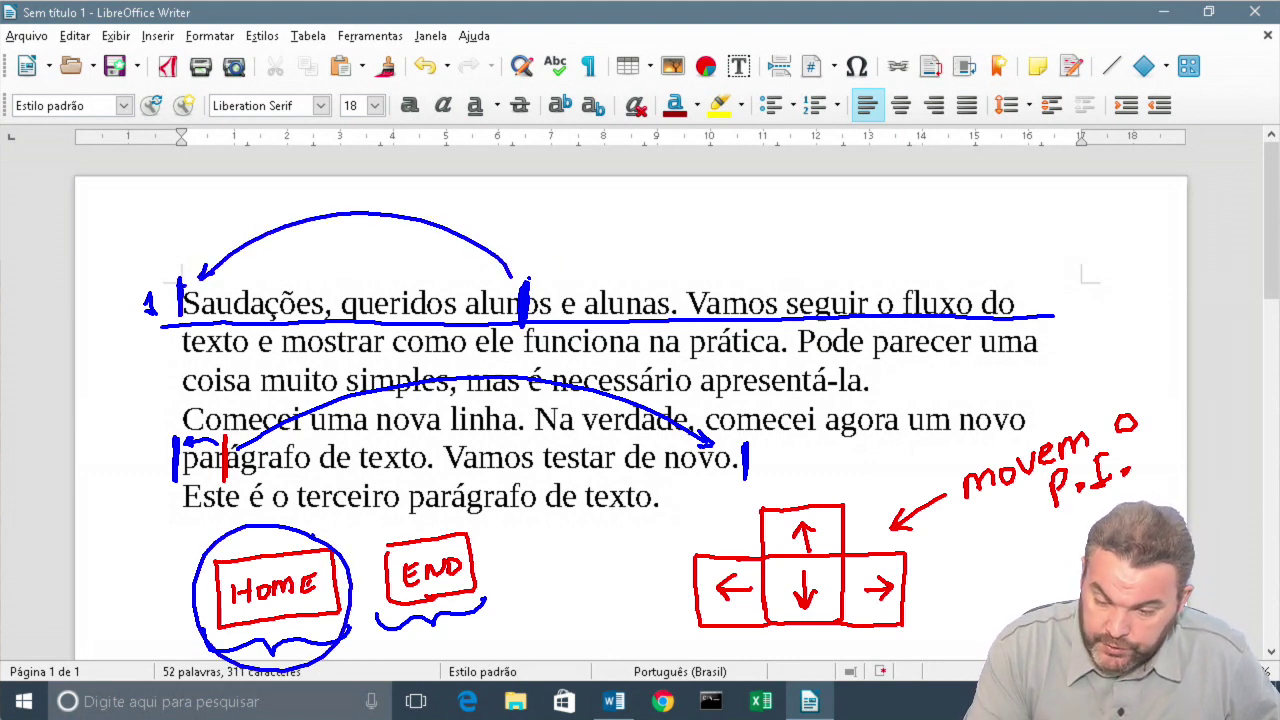
{"action": "left_click_drag", "start_coordinate": [529, 276], "coordinate": [529, 320]}
{"action": "mouse_move", "coordinate": [458, 518]}
{"action": "left_mouse_down"}
{"action": "mouse_move", "coordinate": [372, 545]}
{"action": "mouse_move", "coordinate": [480, 556]}
{"action": "mouse_move", "coordinate": [446, 534]}
{"action": "left_mouse_up"}
{"action": "mouse_move", "coordinate": [525, 260]}
{"action": "left_mouse_down"}
{"action": "mouse_move", "coordinate": [866, 160]}
{"action": "mouse_move", "coordinate": [1018, 272]}
{"action": "mouse_move", "coordinate": [1020, 338]}
{"action": "left_mouse_up"}
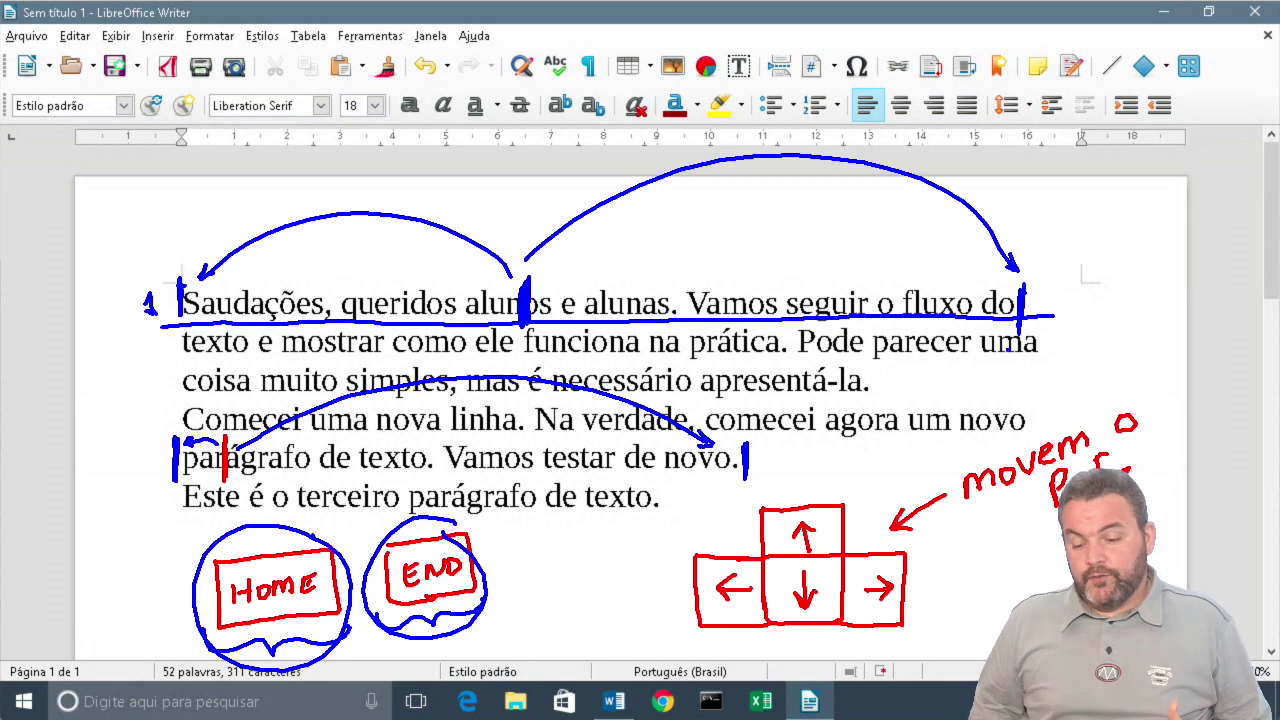
Write CURSOR in blue above the end of the first text line.
{"action": "mouse_move", "coordinate": [790, 226]}
{"action": "left_mouse_down"}
{"action": "mouse_move", "coordinate": [794, 248]}
{"action": "mouse_move", "coordinate": [822, 224]}
{"action": "mouse_move", "coordinate": [846, 242]}
{"action": "left_mouse_up"}
{"action": "mouse_move", "coordinate": [846, 218]}
{"action": "left_mouse_down"}
{"action": "mouse_move", "coordinate": [856, 212]}
{"action": "mouse_move", "coordinate": [862, 242]}
{"action": "left_mouse_up"}
{"action": "mouse_move", "coordinate": [878, 220]}
{"action": "left_mouse_down"}
{"action": "mouse_move", "coordinate": [866, 236]}
{"action": "mouse_move", "coordinate": [908, 212]}
{"action": "left_mouse_up"}
{"action": "left_click_drag", "start_coordinate": [908, 214], "coordinate": [934, 238]}
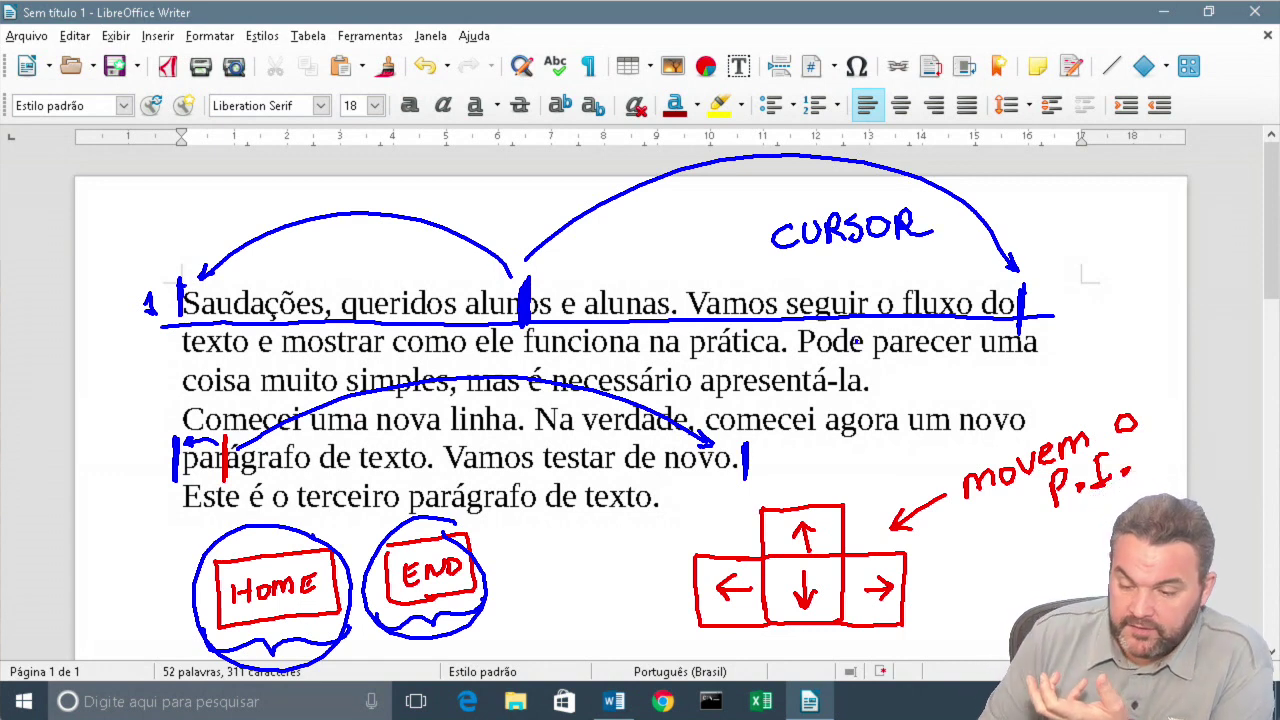
Mark the cursor in "parágrafo" in blue, clear the drawings, circle the cursor in red, and clear the circle.
{"action": "left_click_drag", "start_coordinate": [220, 424], "coordinate": [232, 484]}
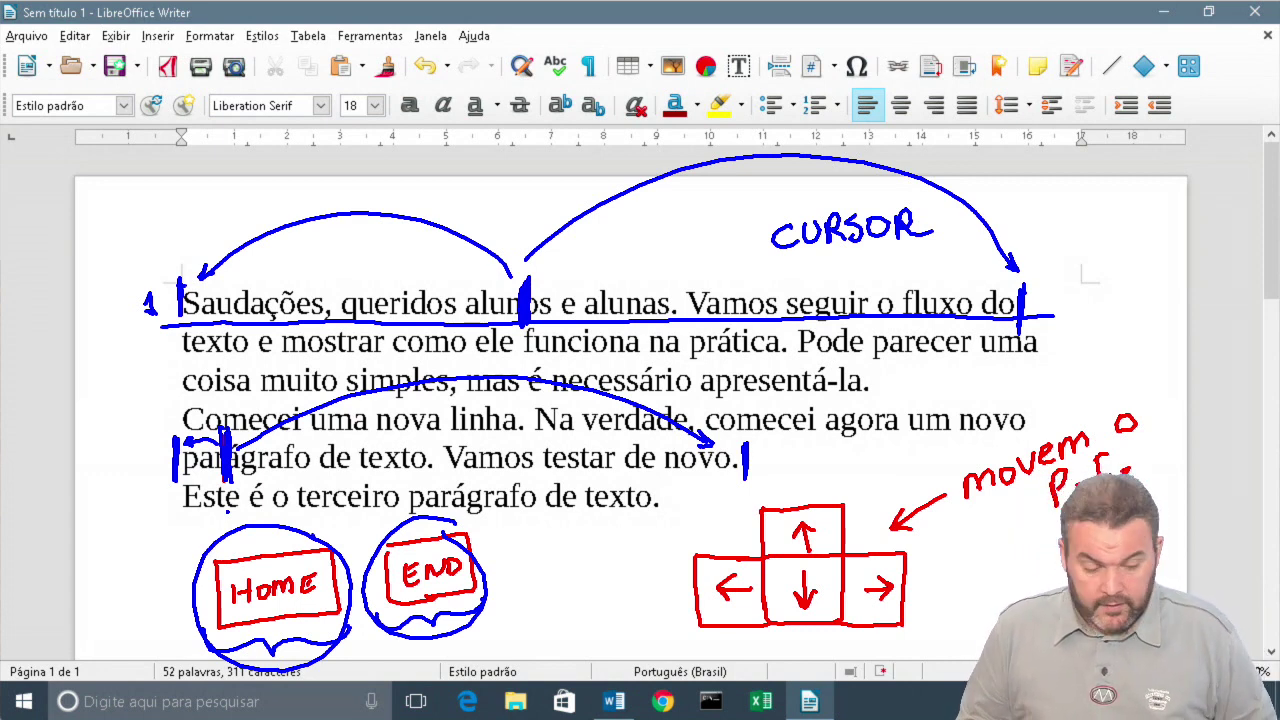
{"action": "key", "text": "Escape"}
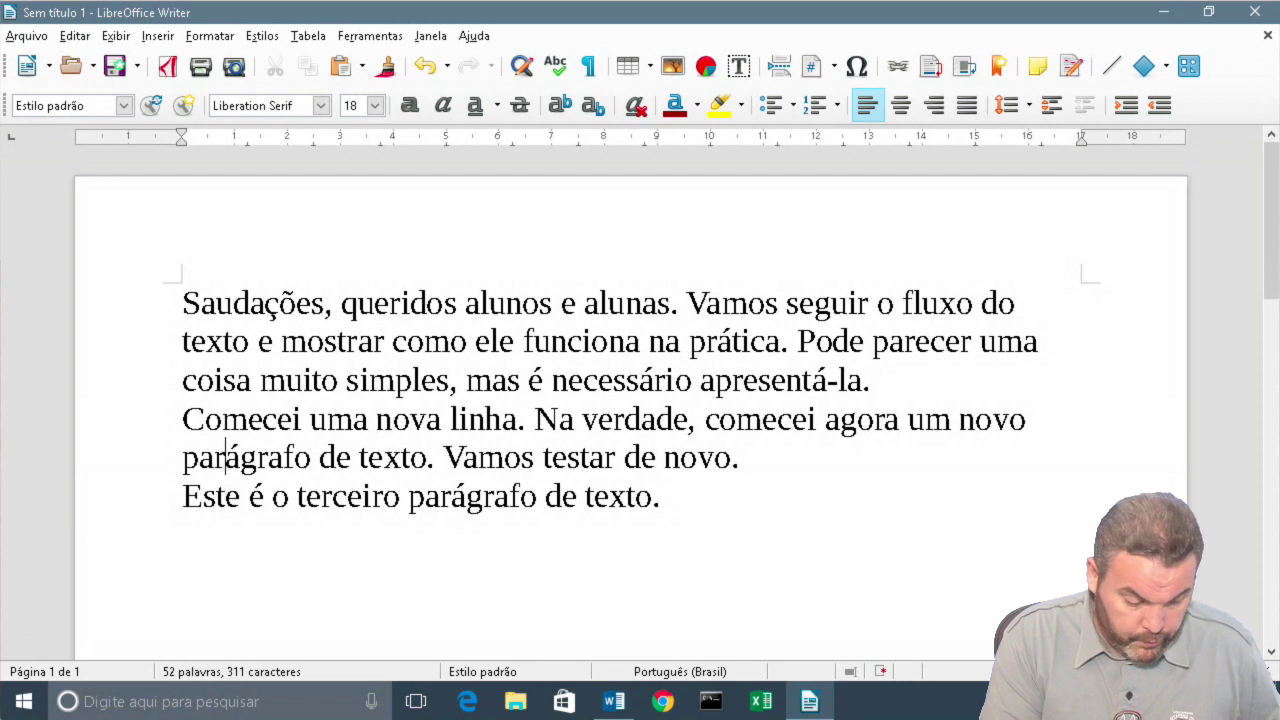
{"action": "mouse_move", "coordinate": [238, 436]}
{"action": "left_mouse_down"}
{"action": "mouse_move", "coordinate": [208, 458]}
{"action": "mouse_move", "coordinate": [246, 438]}
{"action": "left_mouse_up"}
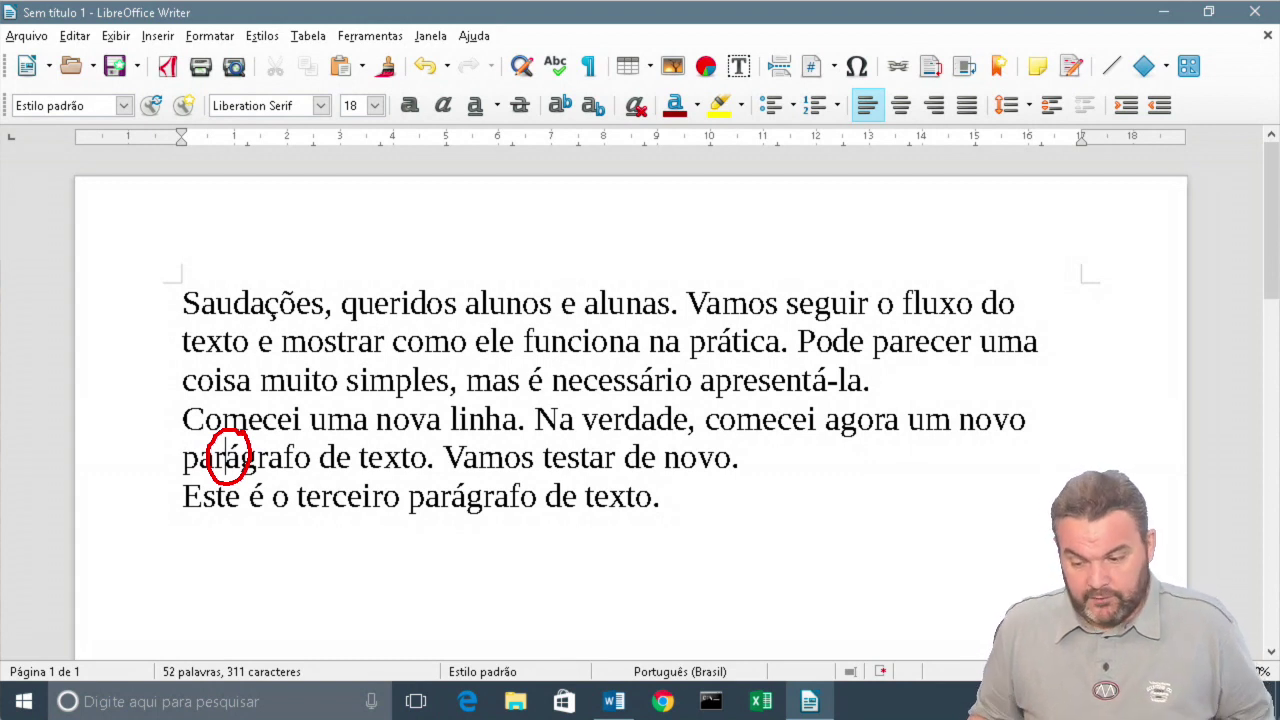
{"action": "key", "text": "Escape"}
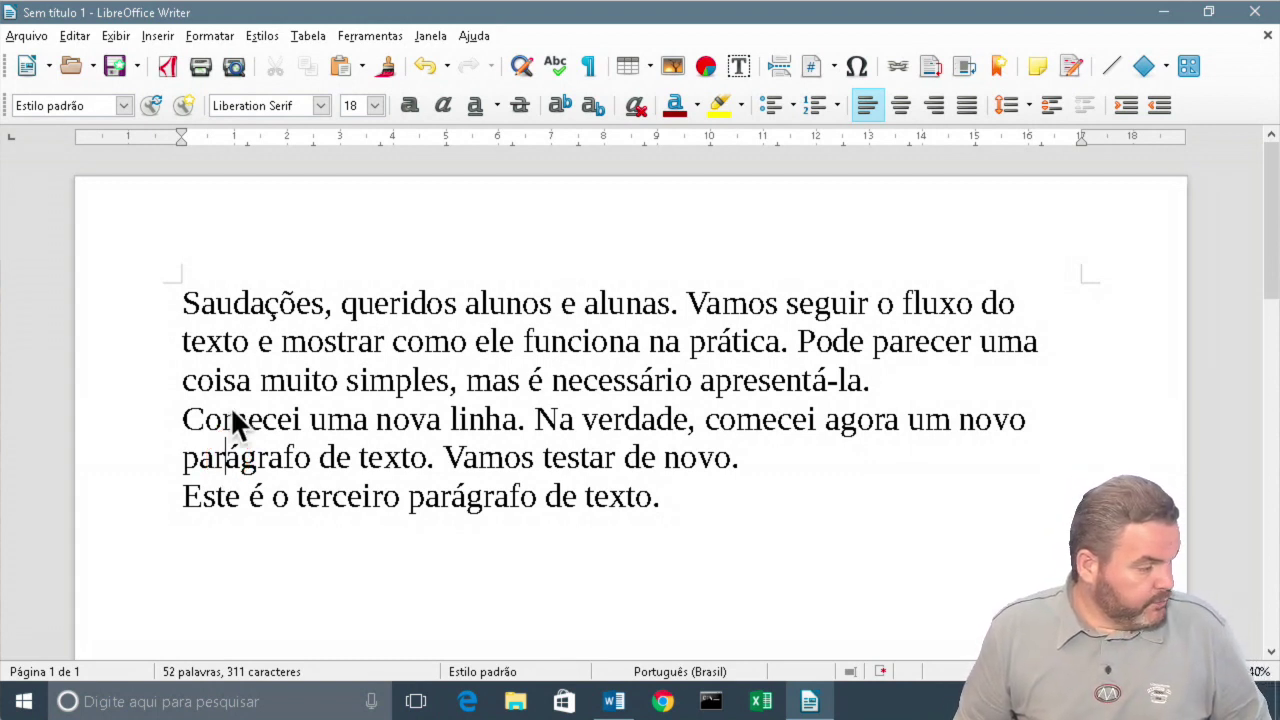
Place the cursor before "uma" in the second paragraph and move it character by character to the end of "nova".
{"action": "left_click", "coordinate": [311, 420]}
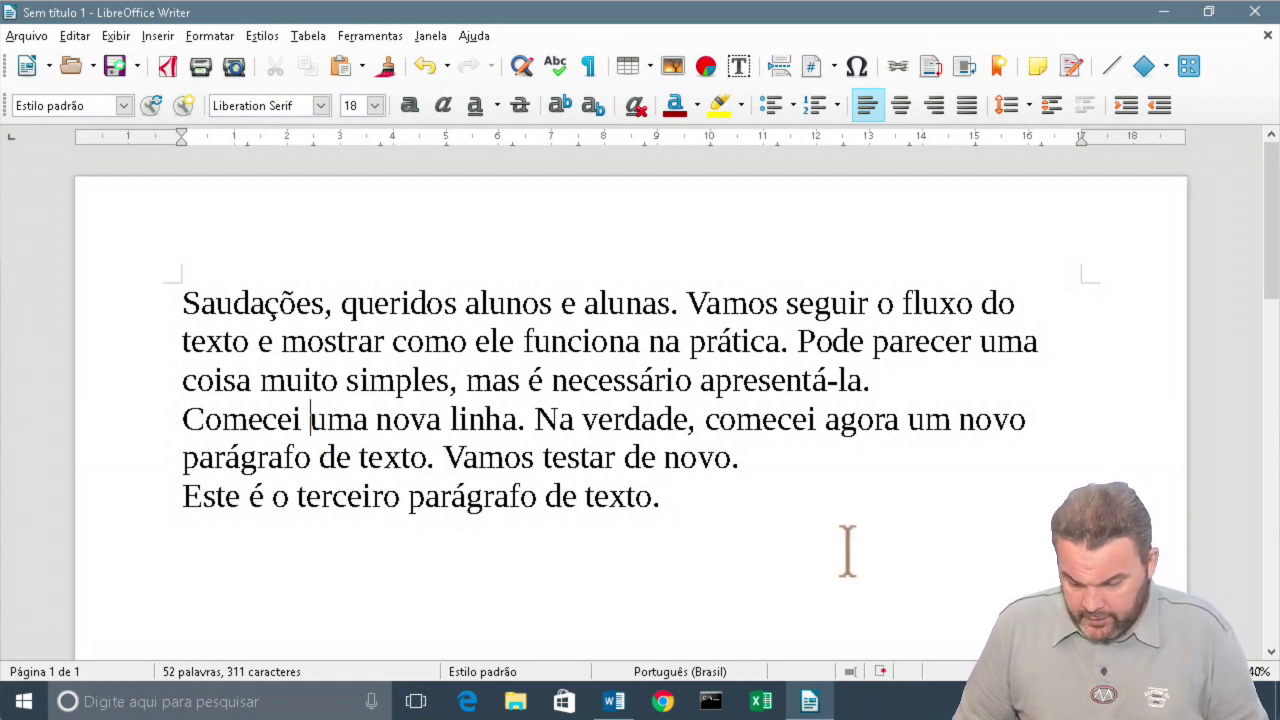
{"action": "key", "text": "Right"}
{"action": "key", "text": "Right"}
{"action": "key", "text": "Right"}
{"action": "key", "text": "Right"}
{"action": "key", "text": "Right"}
{"action": "key", "text": "Right"}
{"action": "key", "text": "Right"}
{"action": "key", "text": "Right"}
{"action": "key", "text": "Right"}
{"action": "key", "text": "Right"}
{"action": "key", "text": "Right"}
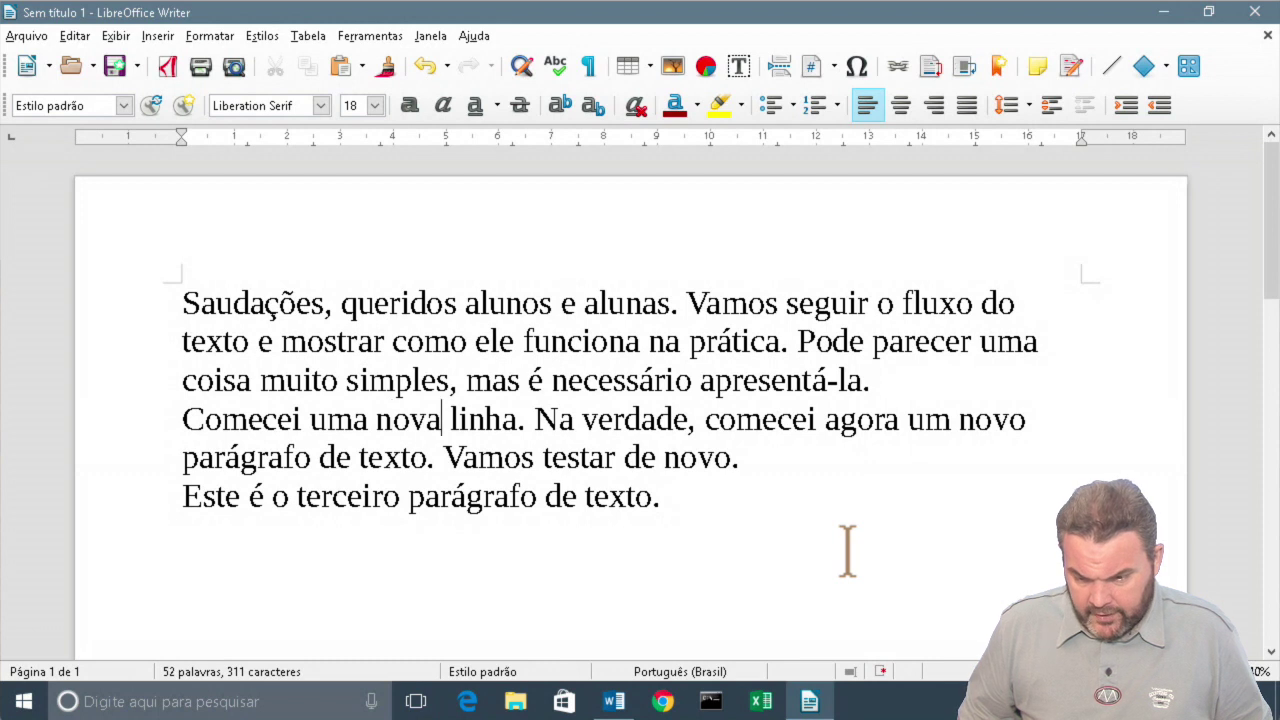
Move the cursor up to the end of "queridos" in the first line and down to the third line.
{"action": "key", "text": "Up"}
{"action": "key", "text": "Up"}
{"action": "key", "text": "Up"}
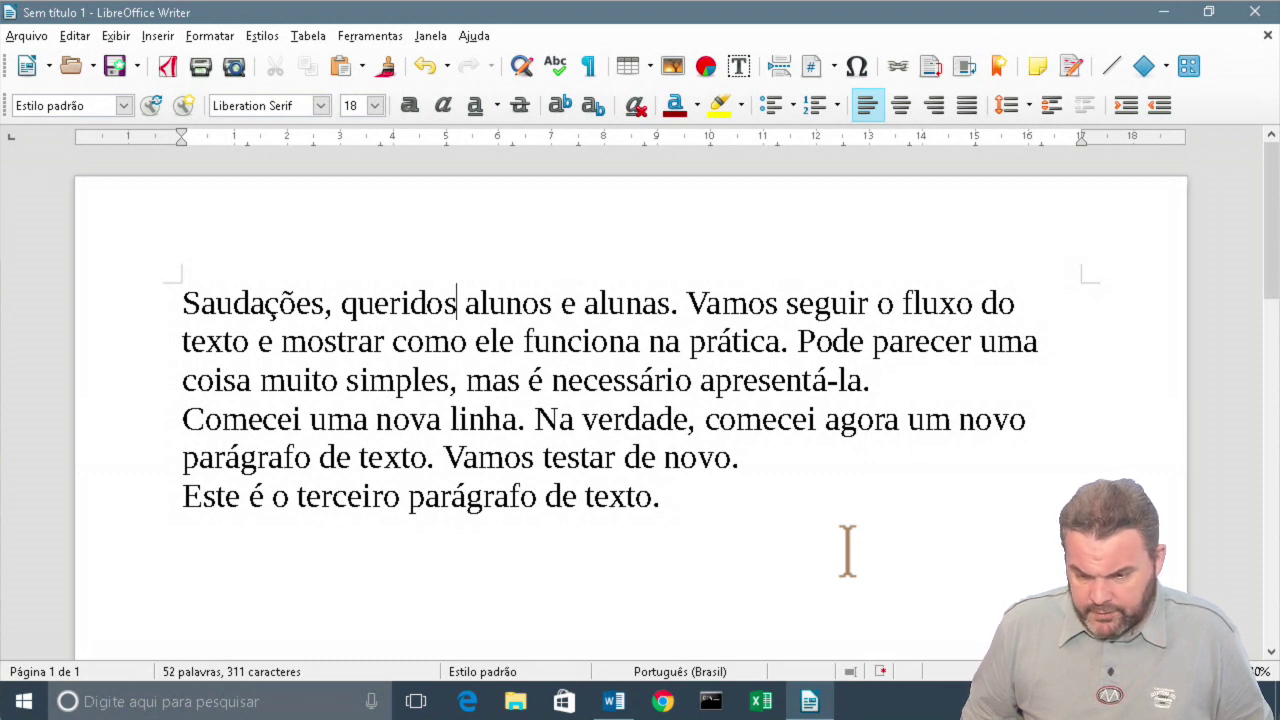
{"action": "key", "text": "Down"}
{"action": "key", "text": "Down"}
Move the cursor back to after "si" in "simples", and jump to the start and the end of that line.
{"action": "key", "text": "Left"}
{"action": "key", "text": "Left"}
{"action": "key", "text": "Left"}
{"action": "key", "text": "Left"}
{"action": "key", "text": "Left"}
{"action": "key", "text": "Left"}
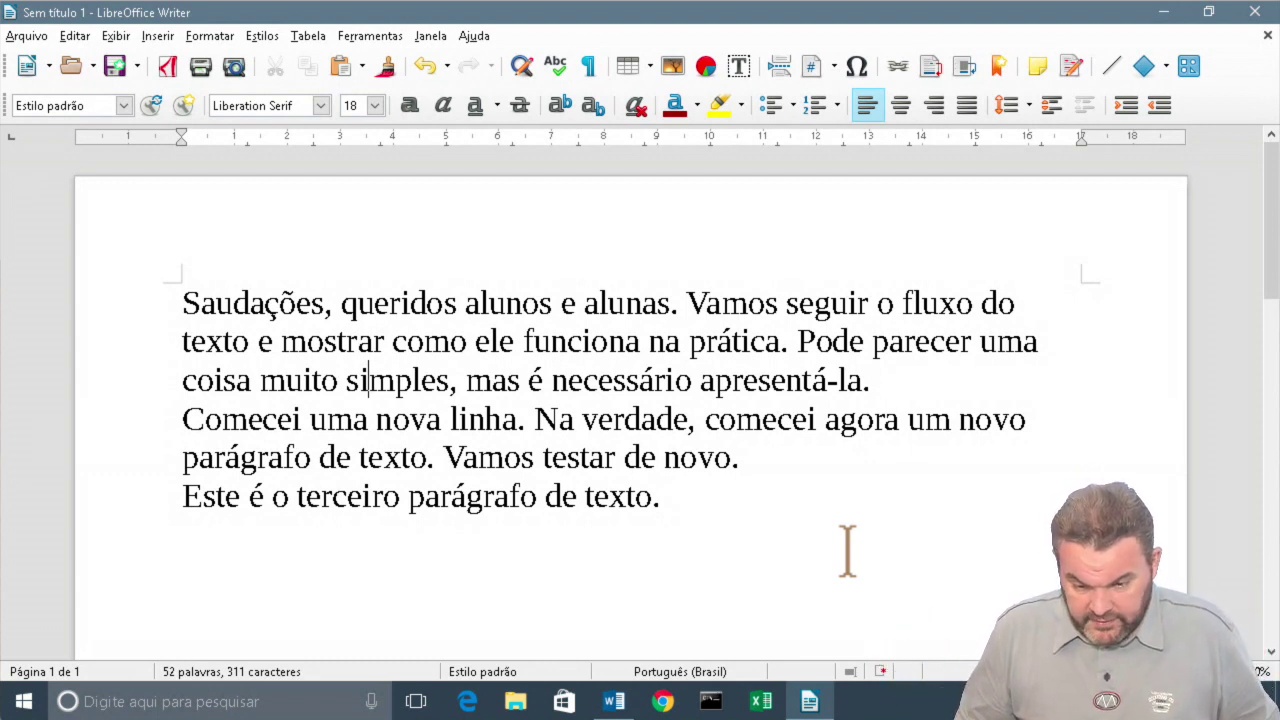
{"action": "key", "text": "Home"}
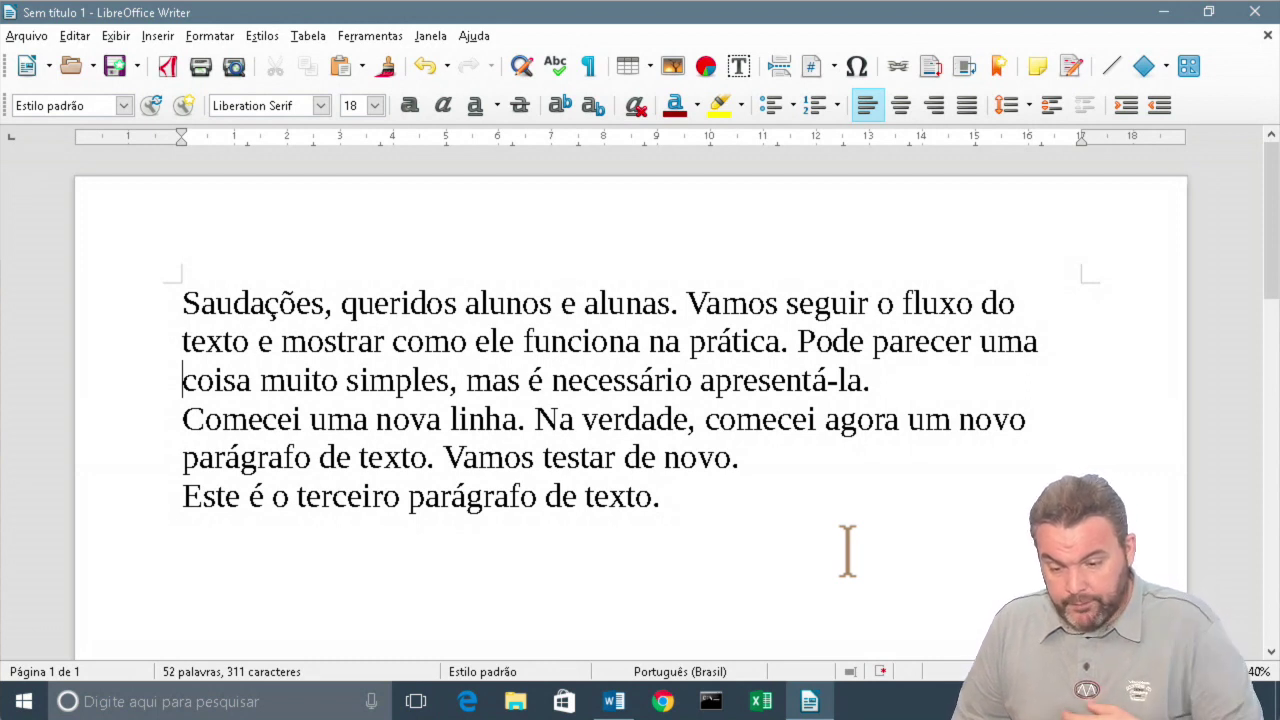
{"action": "key", "text": "End"}
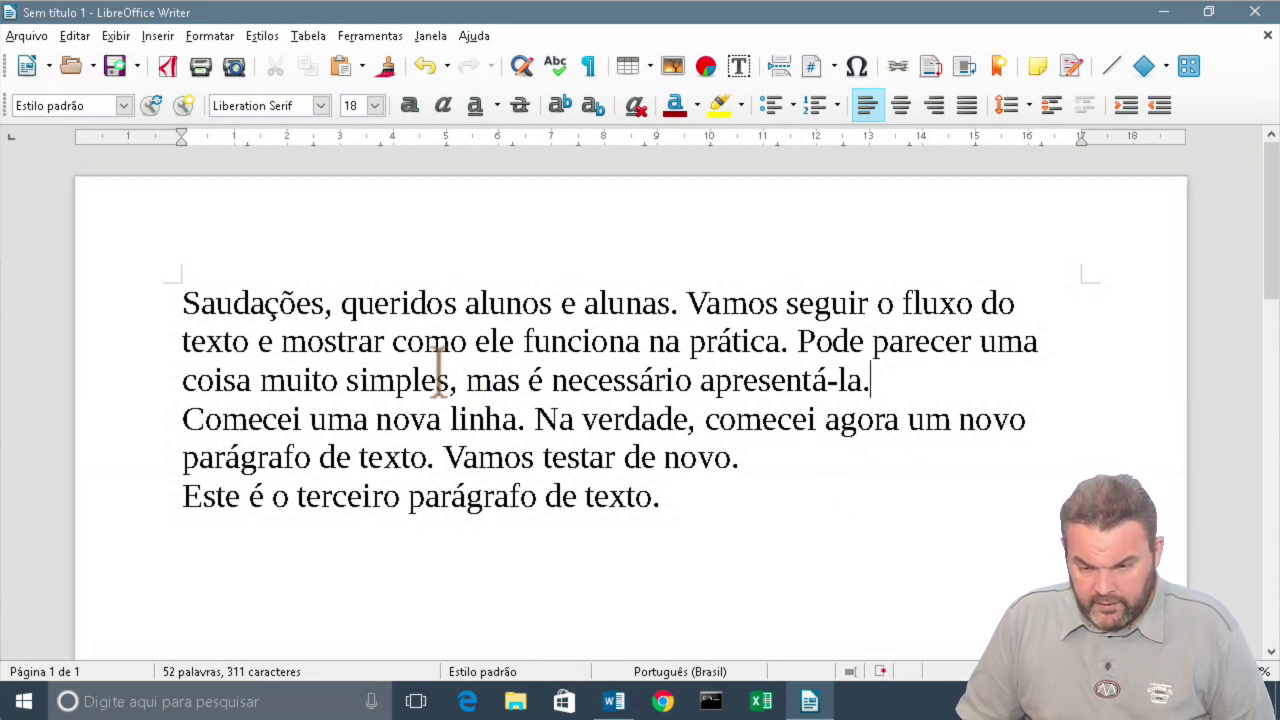
Place the cursor before "queridos" in the first line and move it character by character to after "e", before "alunas".
{"action": "left_click", "coordinate": [342, 299]}
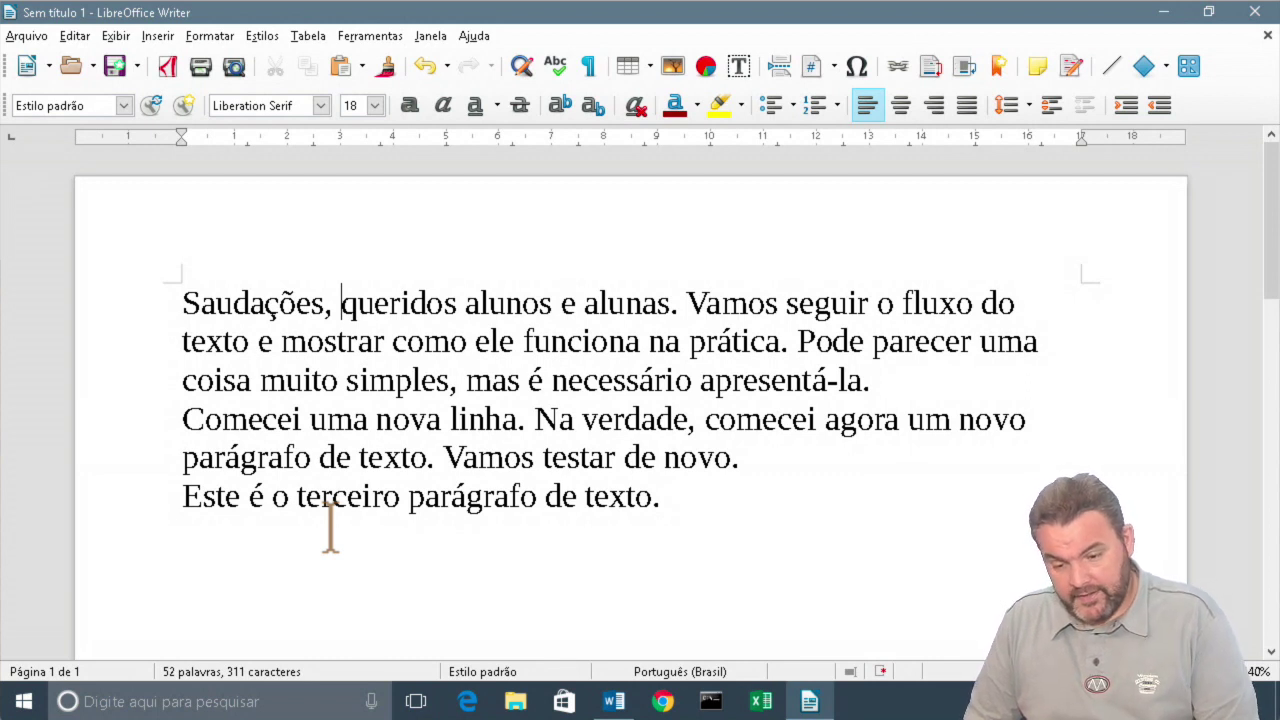
{"action": "key", "text": "Right"}
{"action": "key", "text": "Right"}
{"action": "key", "text": "Right"}
{"action": "key", "text": "Right"}
{"action": "key", "text": "Right"}
{"action": "key", "text": "Right"}
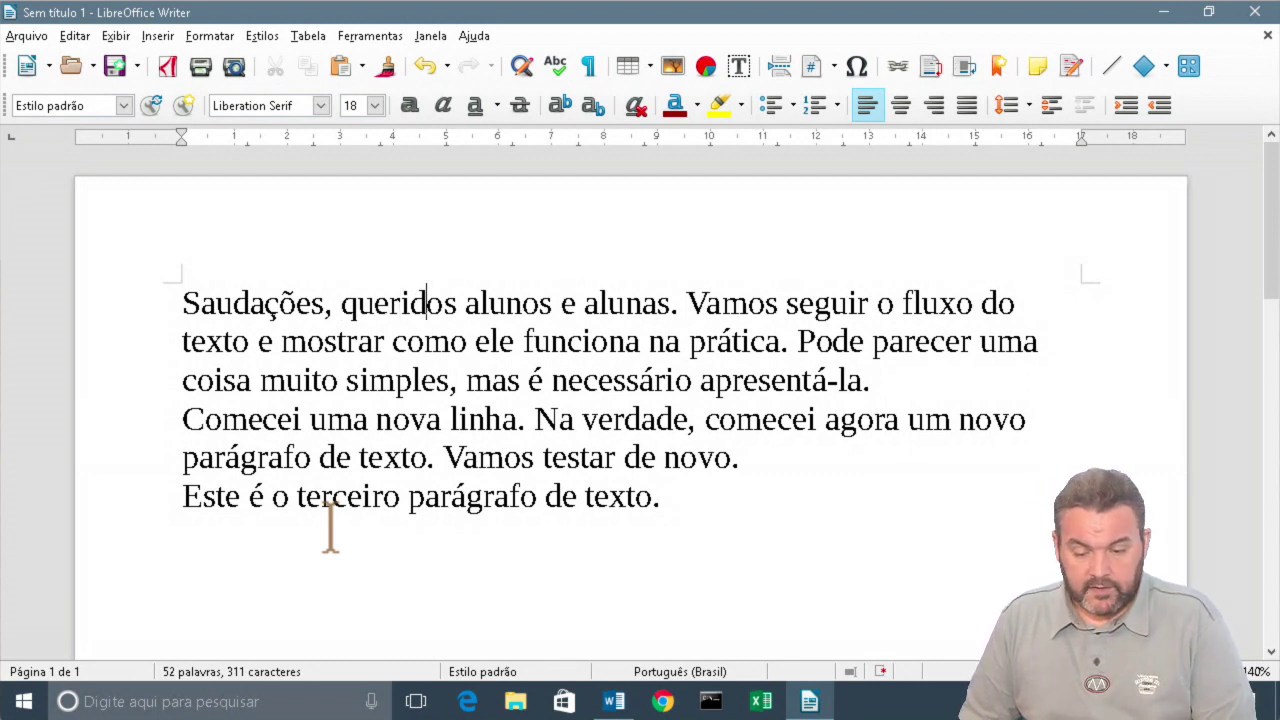
{"action": "key", "text": "Right"}
{"action": "key", "text": "Right"}
{"action": "key", "text": "Right"}
{"action": "key", "text": "Right"}
{"action": "key", "text": "Right"}
{"action": "key", "text": "Right"}
{"action": "key", "text": "Right"}
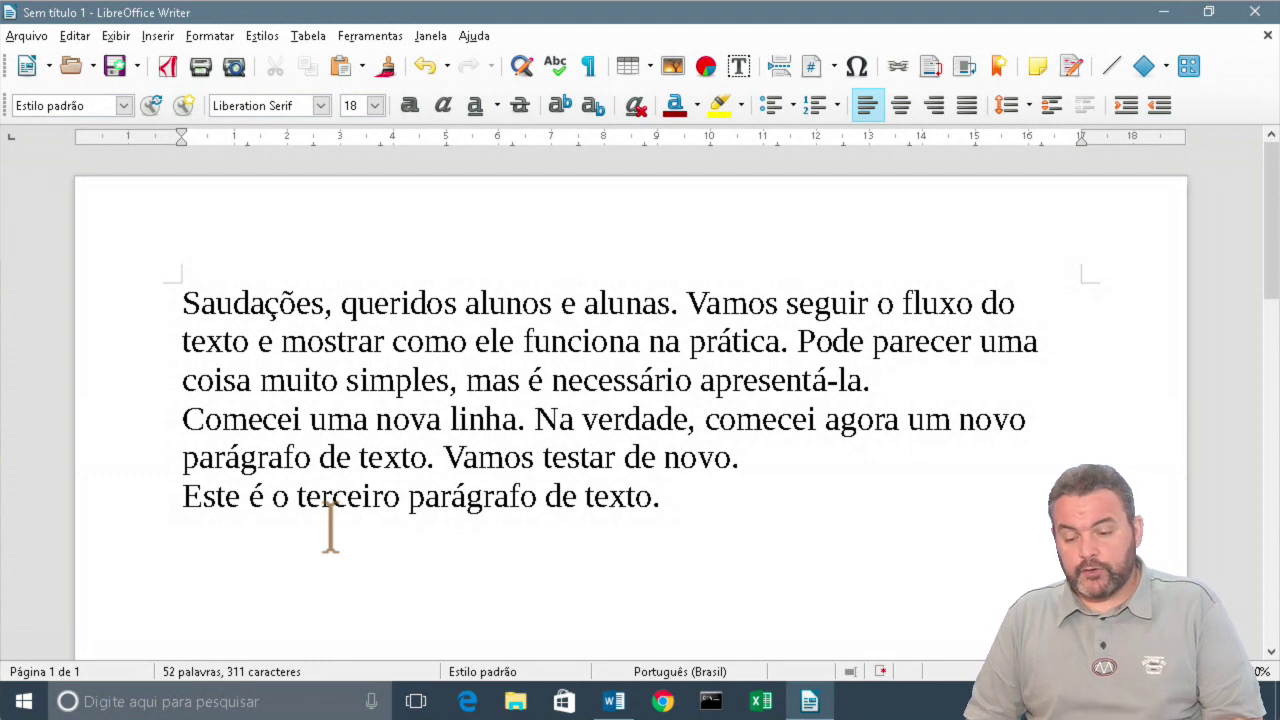
{"action": "key", "text": "Right"}
{"action": "key", "text": "Right"}
{"action": "key", "text": "Right"}
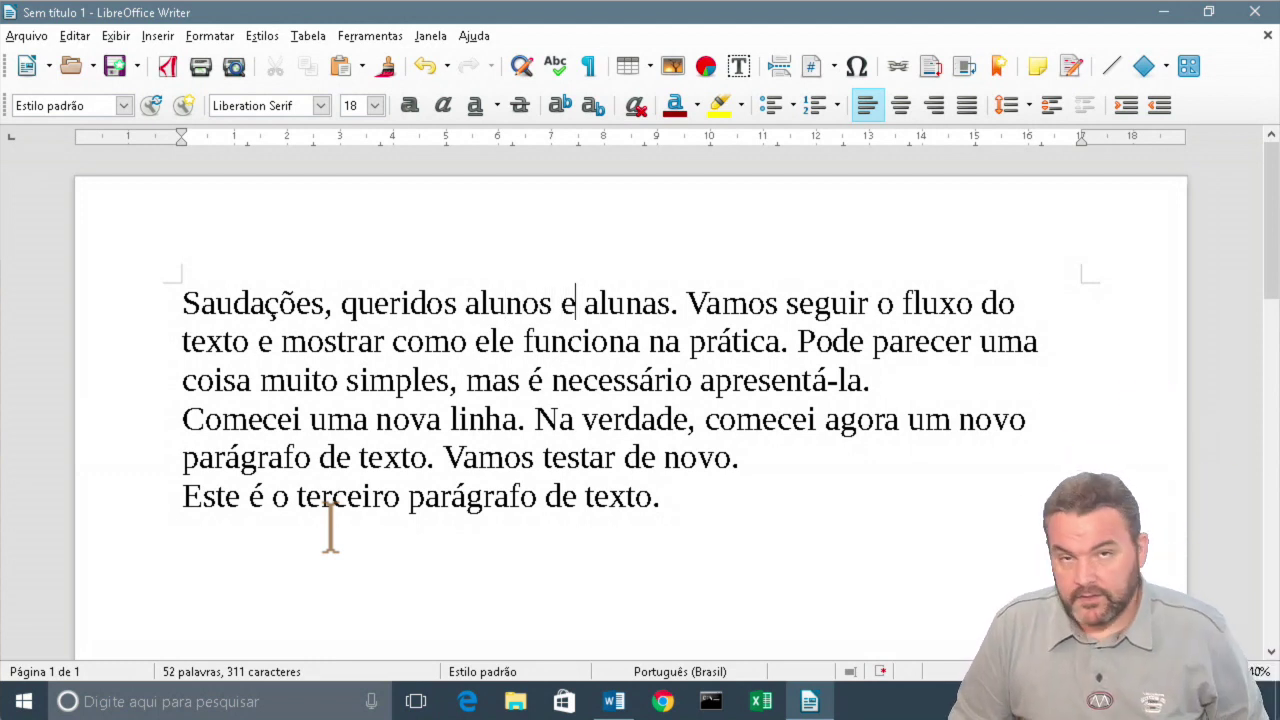
Move the cursor character by character into "alunas" in the first line, stopping after "al".
{"action": "key", "text": "Right"}
{"action": "key", "text": "Right"}
{"action": "key", "text": "Right"}
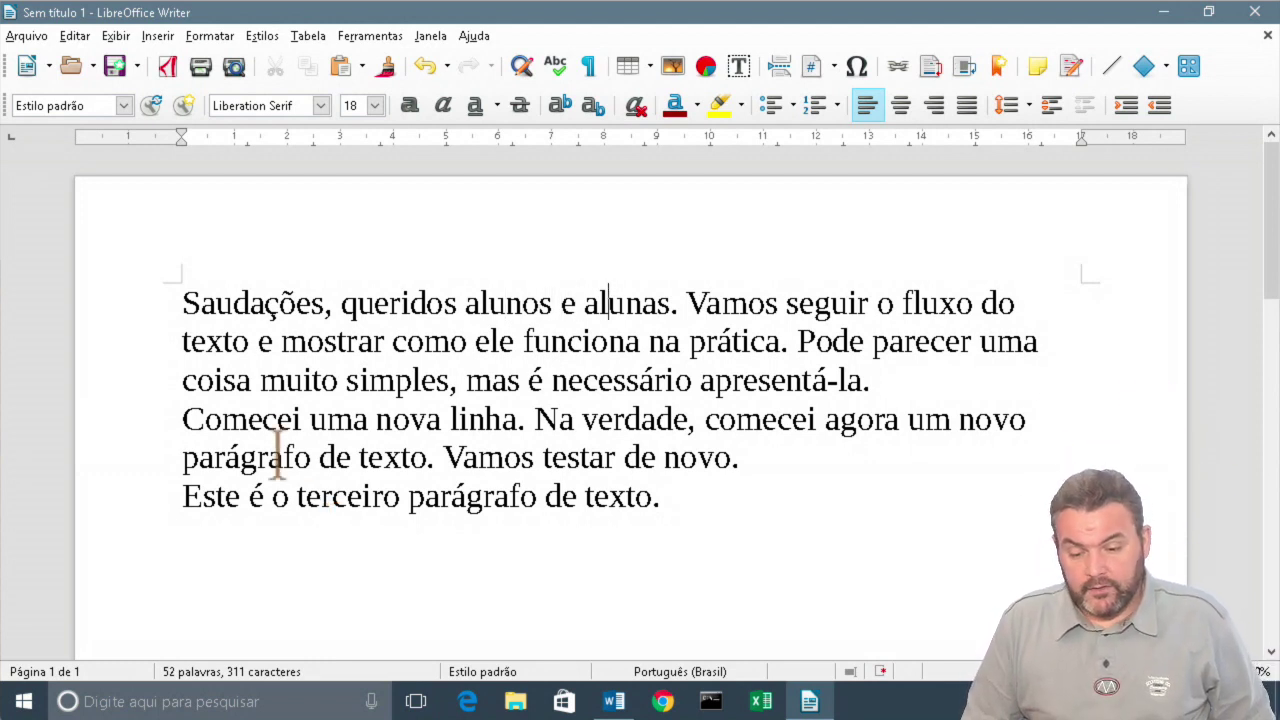
Place the cursor before "queridos" in the first line and move it forward word by word to before "seguir".
{"action": "left_click", "coordinate": [338, 302]}
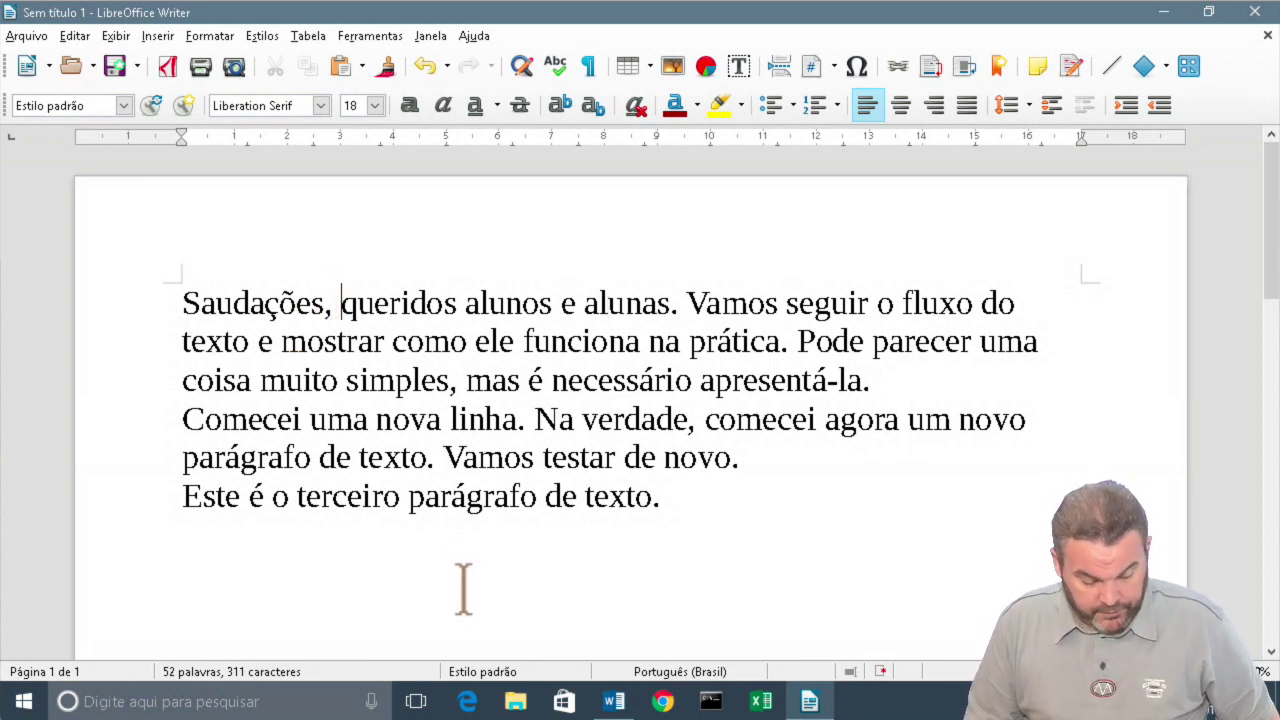
{"action": "key", "text": "ctrl+Right"}
{"action": "key", "text": "ctrl+Right"}
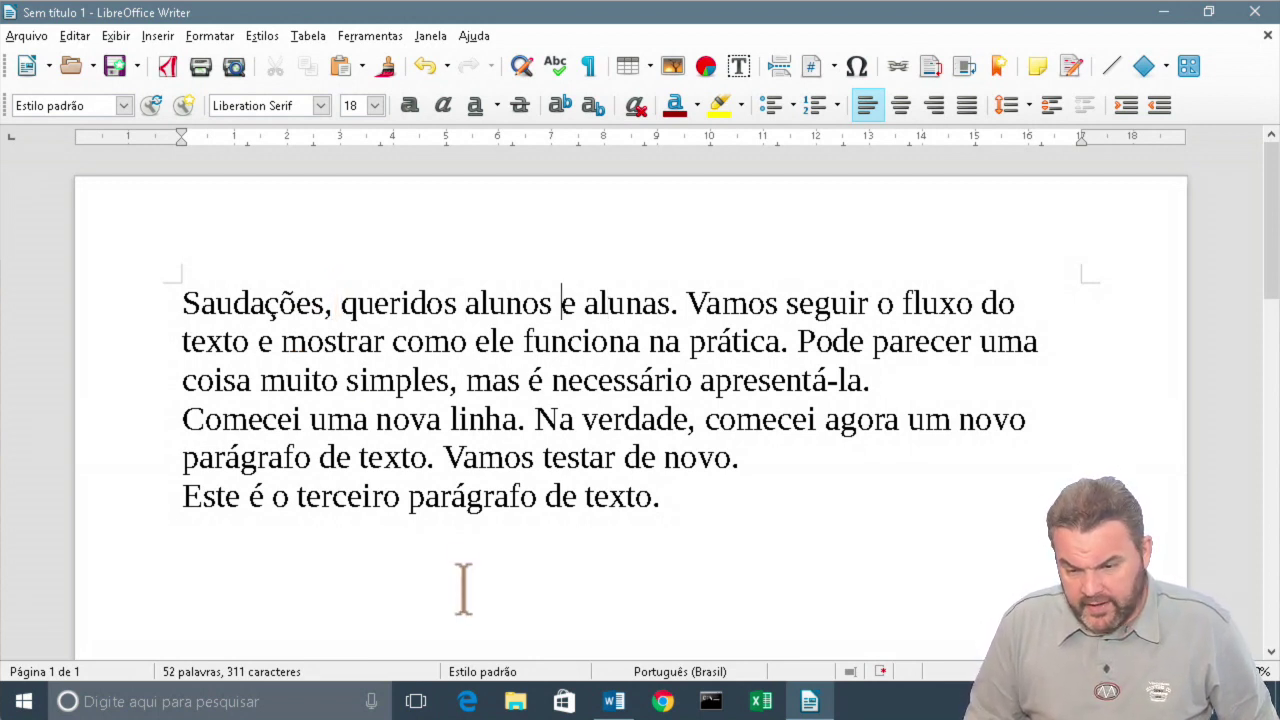
{"action": "key", "text": "ctrl+Right"}
{"action": "key", "text": "ctrl+Right"}
{"action": "key", "text": "ctrl+Right"}
{"action": "key", "text": "ctrl+Right"}
{"action": "key", "text": "ctrl+Right"}
{"action": "key", "text": "ctrl+Right"}
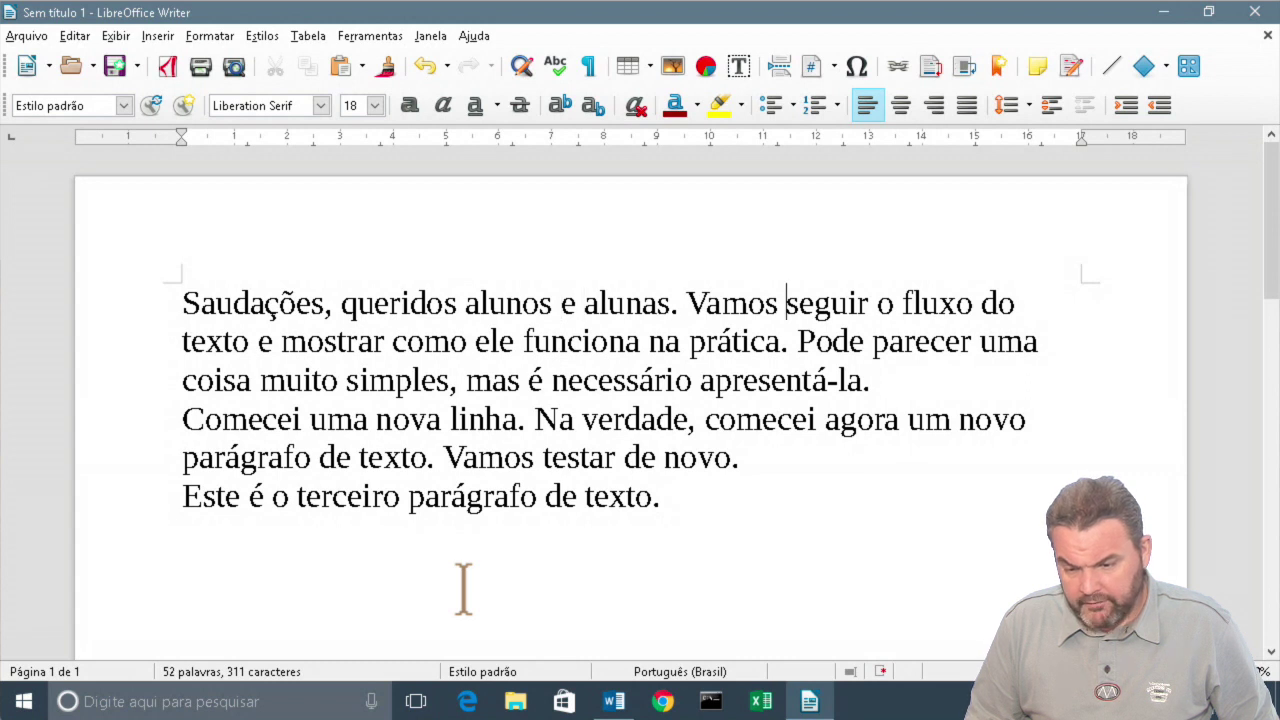
Move the cursor back word by word along the first line to before "alunos".
{"action": "key", "text": "ctrl+Left"}
{"action": "key", "text": "ctrl+Left"}
{"action": "key", "text": "ctrl+Left"}
{"action": "key", "text": "ctrl+Left"}
{"action": "key", "text": "ctrl+Left"}
{"action": "key", "text": "ctrl+Left"}
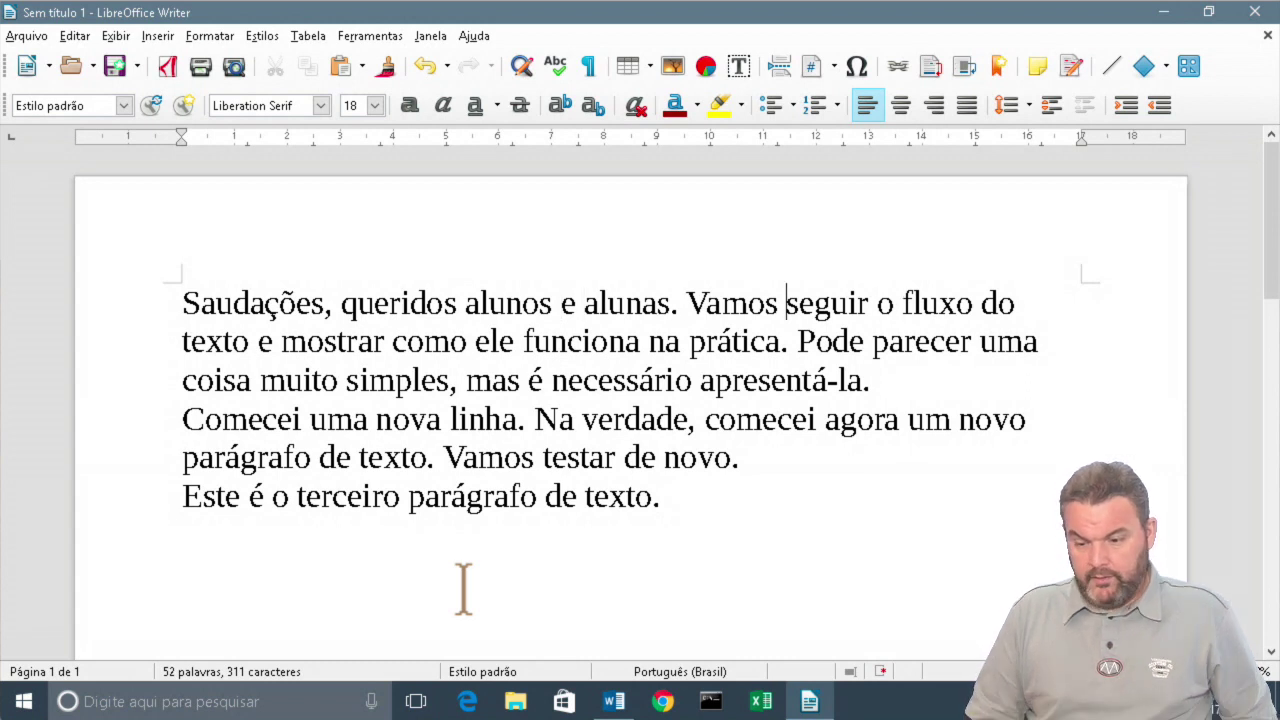
{"action": "key", "text": "ctrl+Left"}
{"action": "key", "text": "ctrl+Left"}
{"action": "key", "text": "ctrl+Left"}
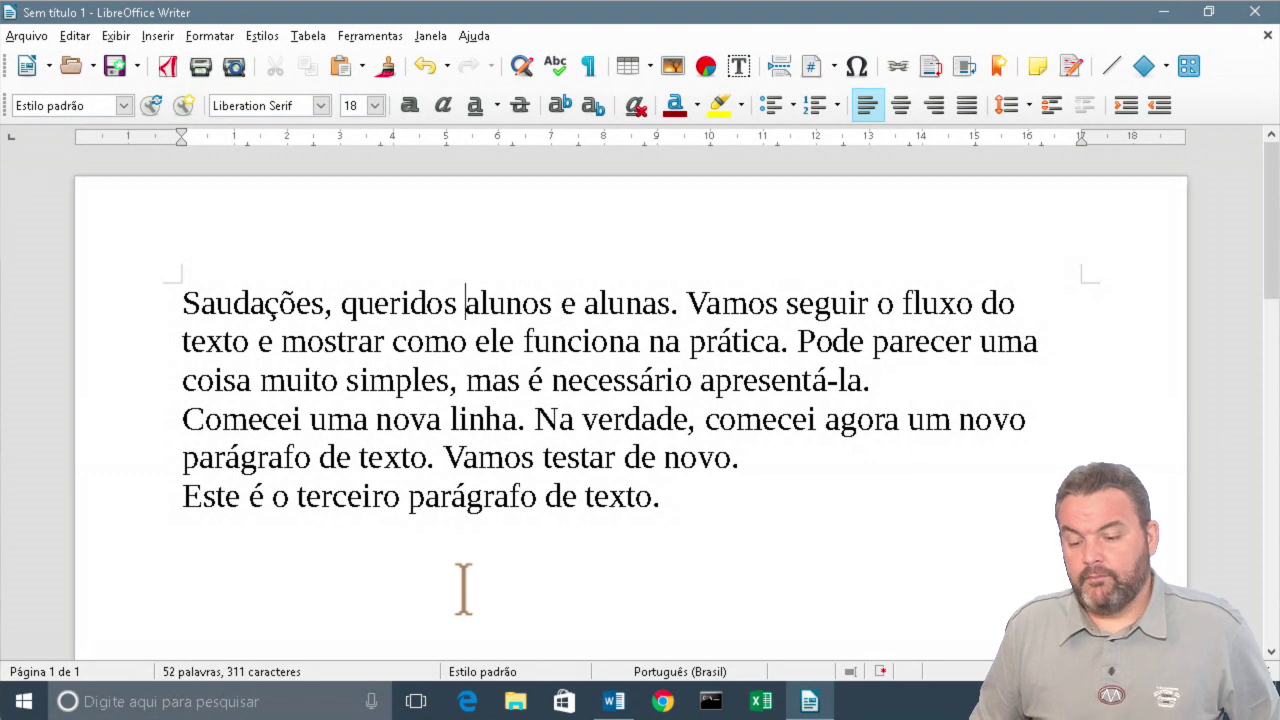
Advance the cursor by word to before "e", and step back by characters to before the final "s" of "alunos".
{"action": "key", "text": "ctrl+Right"}
{"action": "key", "text": "ctrl+Right"}
{"action": "key", "text": "ctrl+Right"}
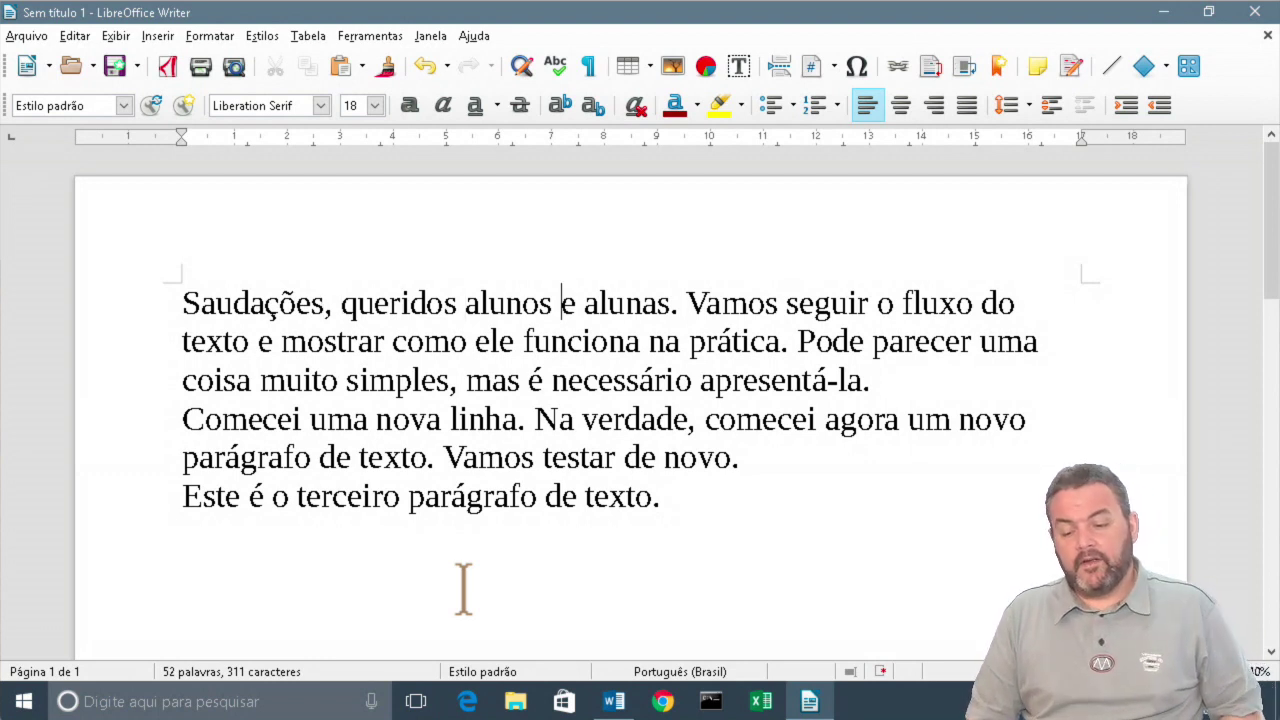
{"action": "key", "text": "Left"}
{"action": "key", "text": "Left"}
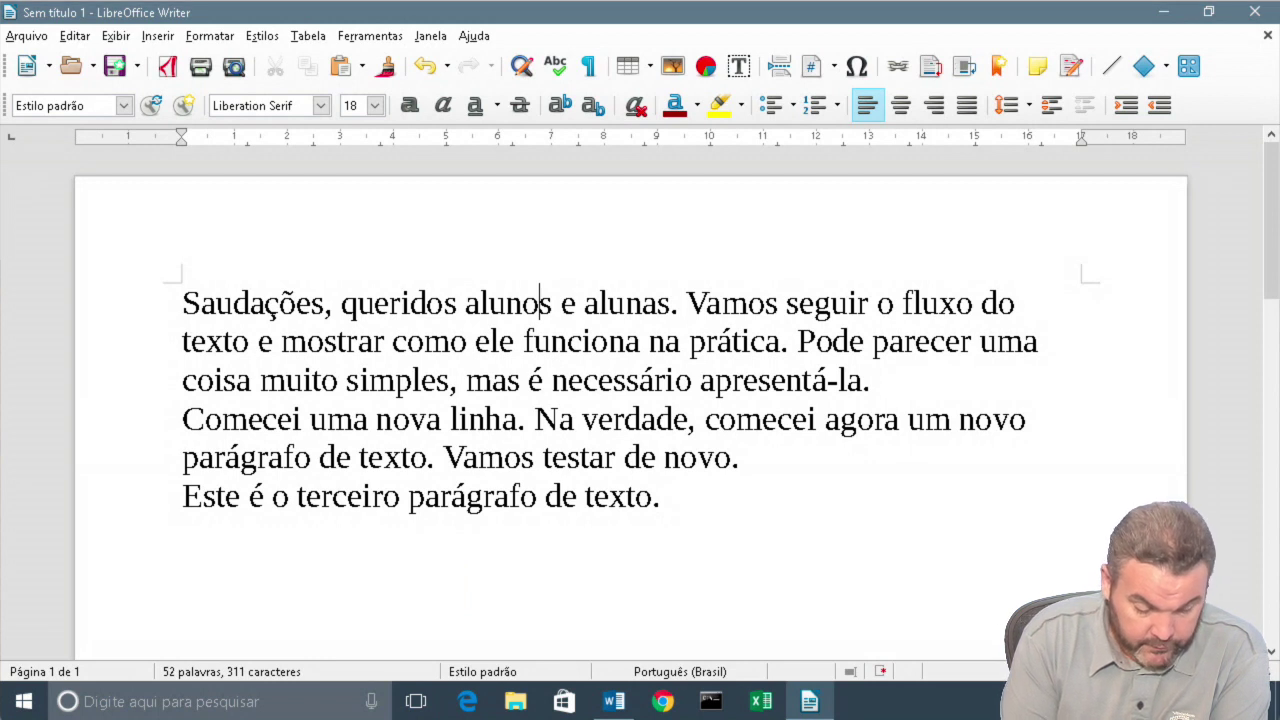
Draw a red annotation above the text showing a boxed "CTRL", a plus sign and a boxed right arrow.
{"action": "mouse_move", "coordinate": [674, 218]}
{"action": "left_mouse_down"}
{"action": "mouse_move", "coordinate": [675, 242]}
{"action": "mouse_move", "coordinate": [676, 208]}
{"action": "mouse_move", "coordinate": [769, 264]}
{"action": "mouse_move", "coordinate": [680, 263]}
{"action": "mouse_move", "coordinate": [746, 240]}
{"action": "mouse_move", "coordinate": [733, 252]}
{"action": "left_mouse_up"}
{"action": "mouse_move", "coordinate": [426, 210]}
{"action": "left_mouse_down"}
{"action": "mouse_move", "coordinate": [426, 228]}
{"action": "mouse_move", "coordinate": [426, 205]}
{"action": "mouse_move", "coordinate": [548, 262]}
{"action": "mouse_move", "coordinate": [428, 270]}
{"action": "mouse_move", "coordinate": [425, 258]}
{"action": "mouse_move", "coordinate": [462, 252]}
{"action": "mouse_move", "coordinate": [486, 229]}
{"action": "left_mouse_up"}
{"action": "mouse_move", "coordinate": [476, 230]}
{"action": "left_mouse_down"}
{"action": "mouse_move", "coordinate": [476, 252]}
{"action": "mouse_move", "coordinate": [508, 252]}
{"action": "left_mouse_up"}
{"action": "mouse_move", "coordinate": [514, 228]}
{"action": "left_mouse_down"}
{"action": "mouse_move", "coordinate": [530, 252]}
{"action": "mouse_move", "coordinate": [632, 241]}
{"action": "left_mouse_up"}
{"action": "left_click_drag", "start_coordinate": [612, 222], "coordinate": [614, 253]}
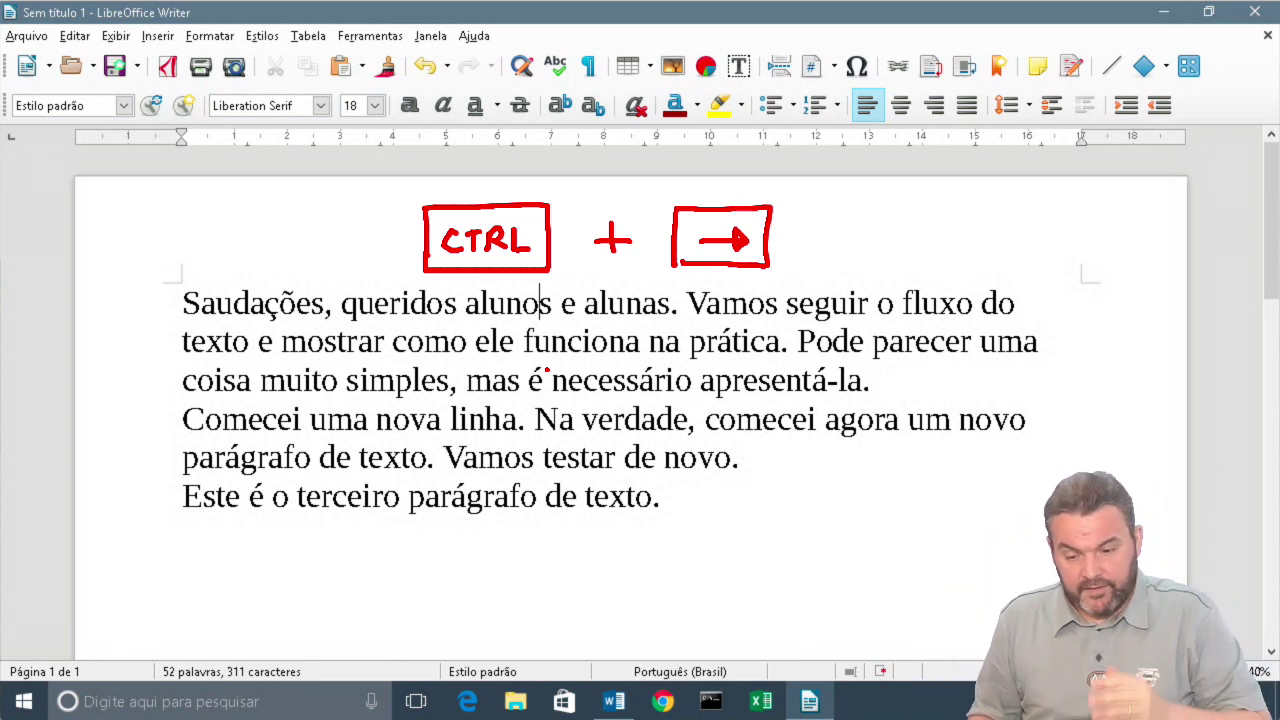
Mark the word-jump stops in "Comecei uma nova linha." with red strokes before "uma", "nova", "linha" and the period.
{"action": "left_click_drag", "start_coordinate": [317, 404], "coordinate": [310, 440]}
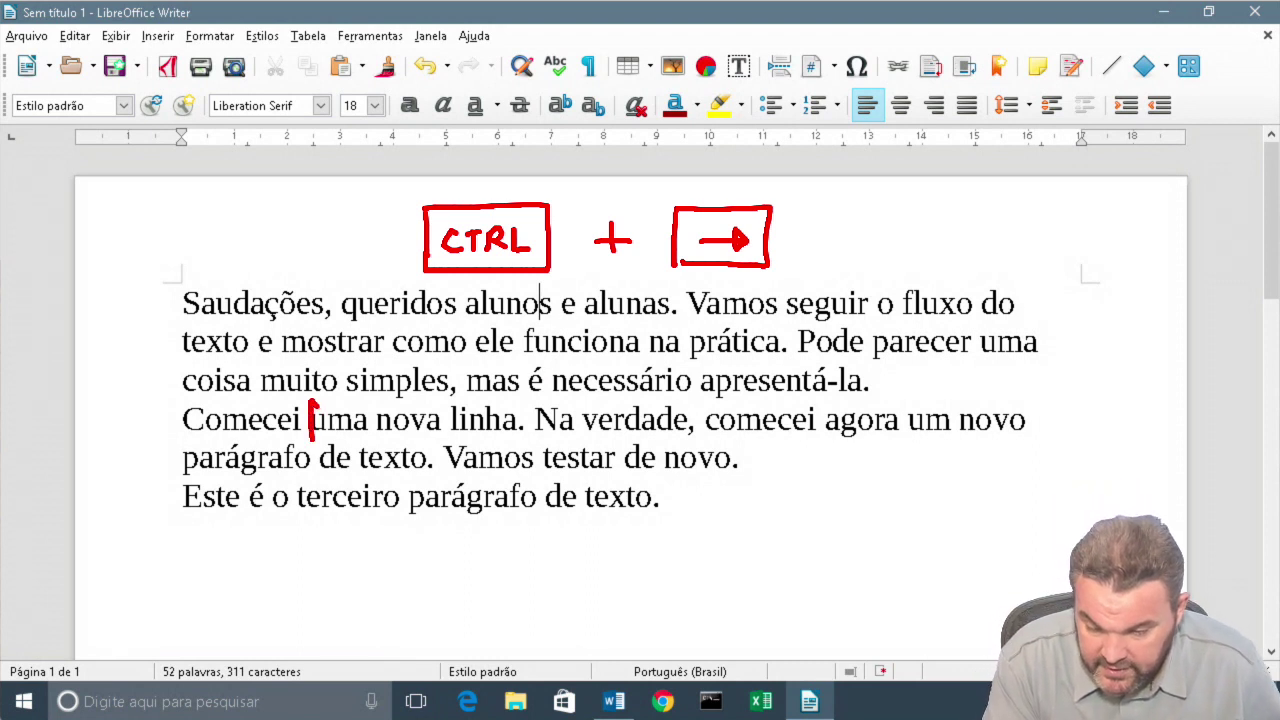
{"action": "left_click_drag", "start_coordinate": [377, 404], "coordinate": [376, 444]}
{"action": "left_click_drag", "start_coordinate": [452, 394], "coordinate": [448, 452]}
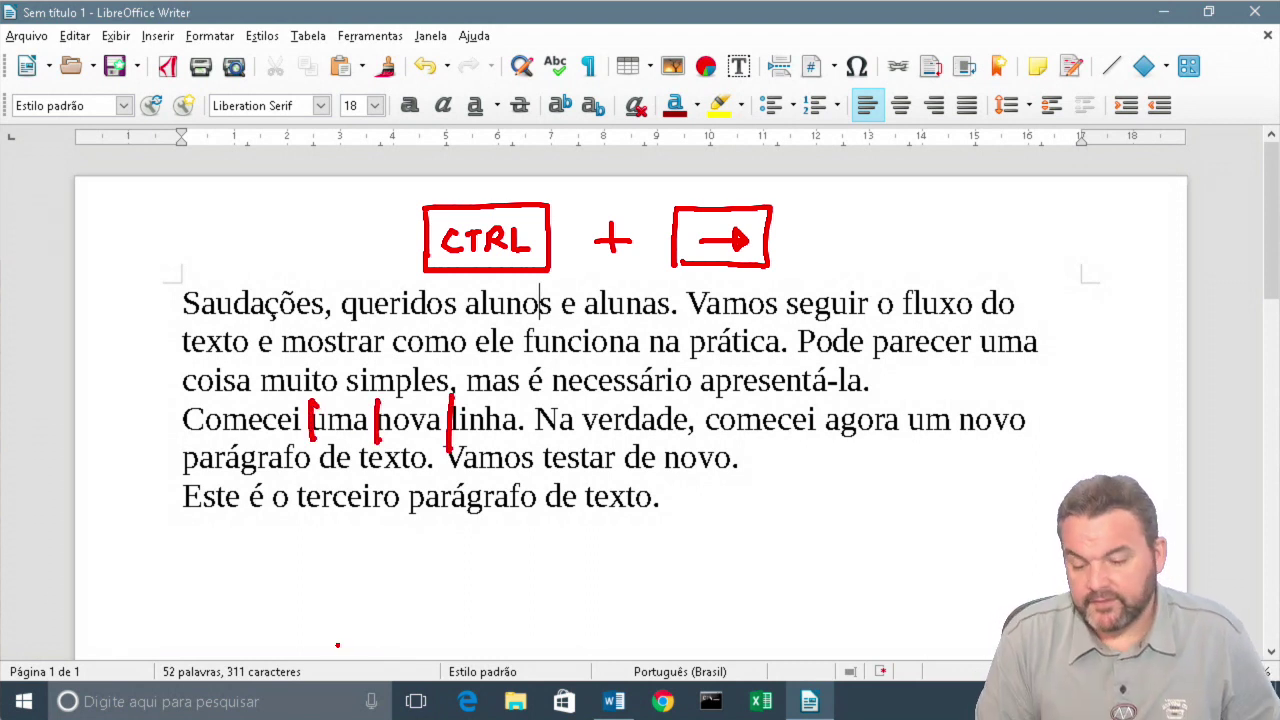
{"action": "left_click_drag", "start_coordinate": [520, 402], "coordinate": [514, 444]}
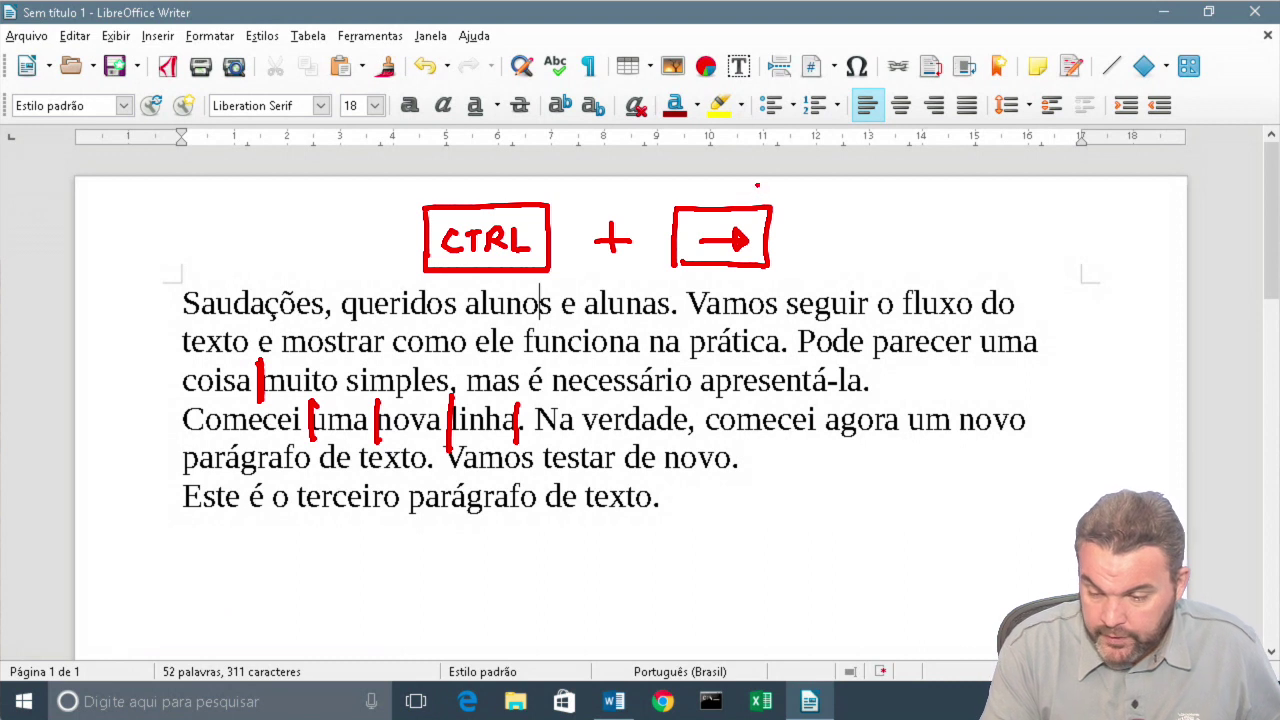
Circle the boxed right arrow, draw jump arcs over the words from "muito" to "apresentá-la", and clear all annotations.
{"action": "mouse_move", "coordinate": [754, 183]}
{"action": "left_mouse_down"}
{"action": "mouse_move", "coordinate": [672, 282]}
{"action": "mouse_move", "coordinate": [770, 183]}
{"action": "left_mouse_up"}
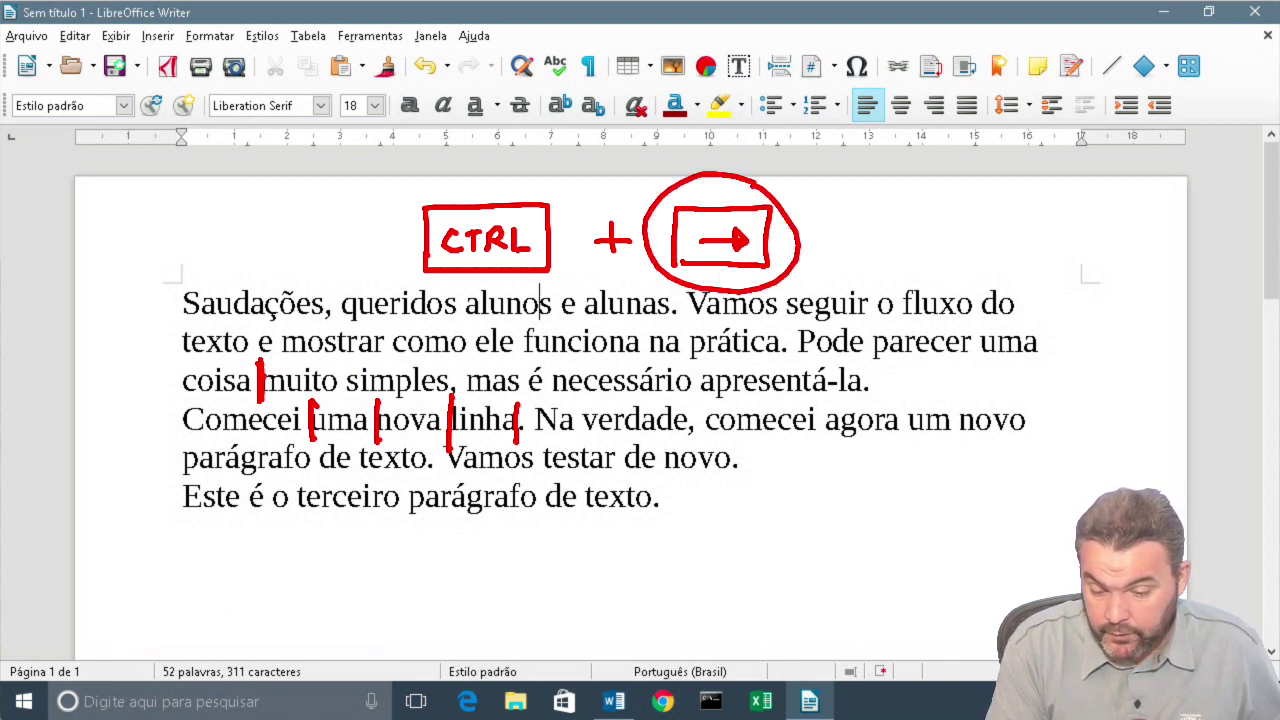
{"action": "mouse_move", "coordinate": [260, 374]}
{"action": "left_mouse_down"}
{"action": "mouse_move", "coordinate": [343, 370]}
{"action": "mouse_move", "coordinate": [342, 398]}
{"action": "mouse_move", "coordinate": [438, 363]}
{"action": "mouse_move", "coordinate": [446, 398]}
{"action": "mouse_move", "coordinate": [472, 364]}
{"action": "mouse_move", "coordinate": [468, 398]}
{"action": "mouse_move", "coordinate": [526, 364]}
{"action": "mouse_move", "coordinate": [528, 398]}
{"action": "mouse_move", "coordinate": [553, 362]}
{"action": "mouse_move", "coordinate": [551, 400]}
{"action": "mouse_move", "coordinate": [697, 366]}
{"action": "mouse_move", "coordinate": [701, 402]}
{"action": "left_mouse_up"}
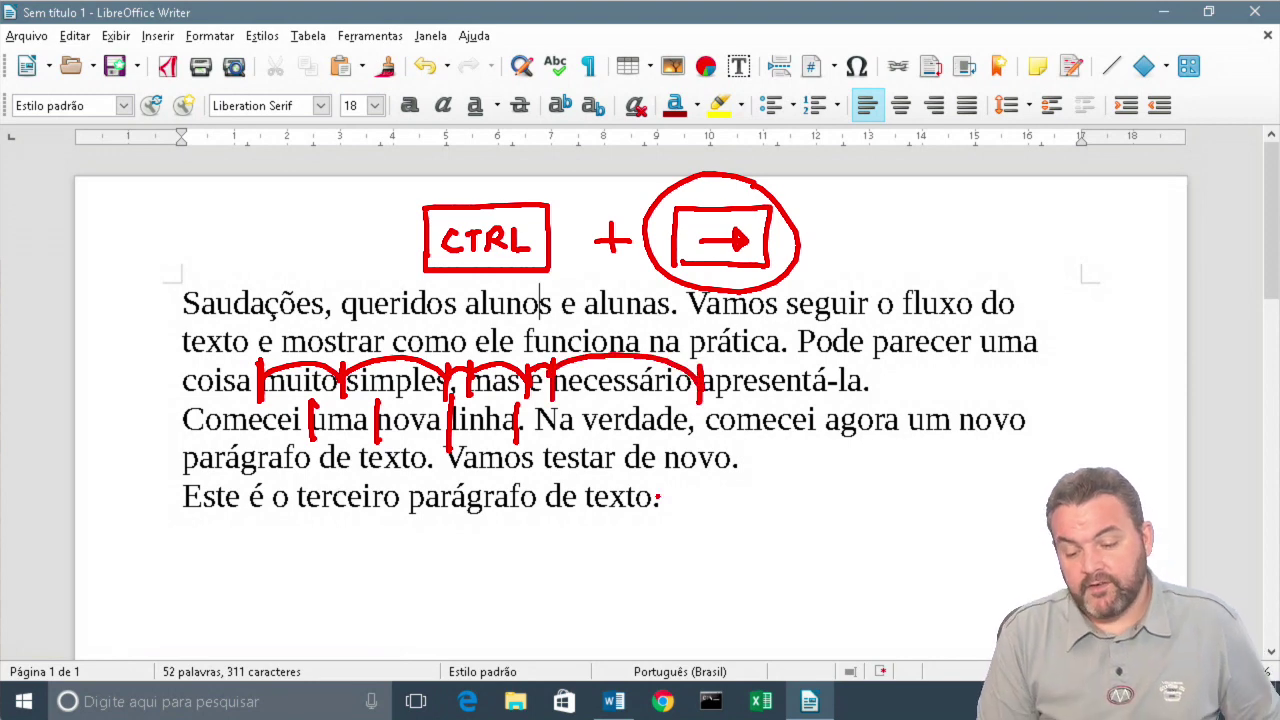
{"action": "key", "text": "Escape"}
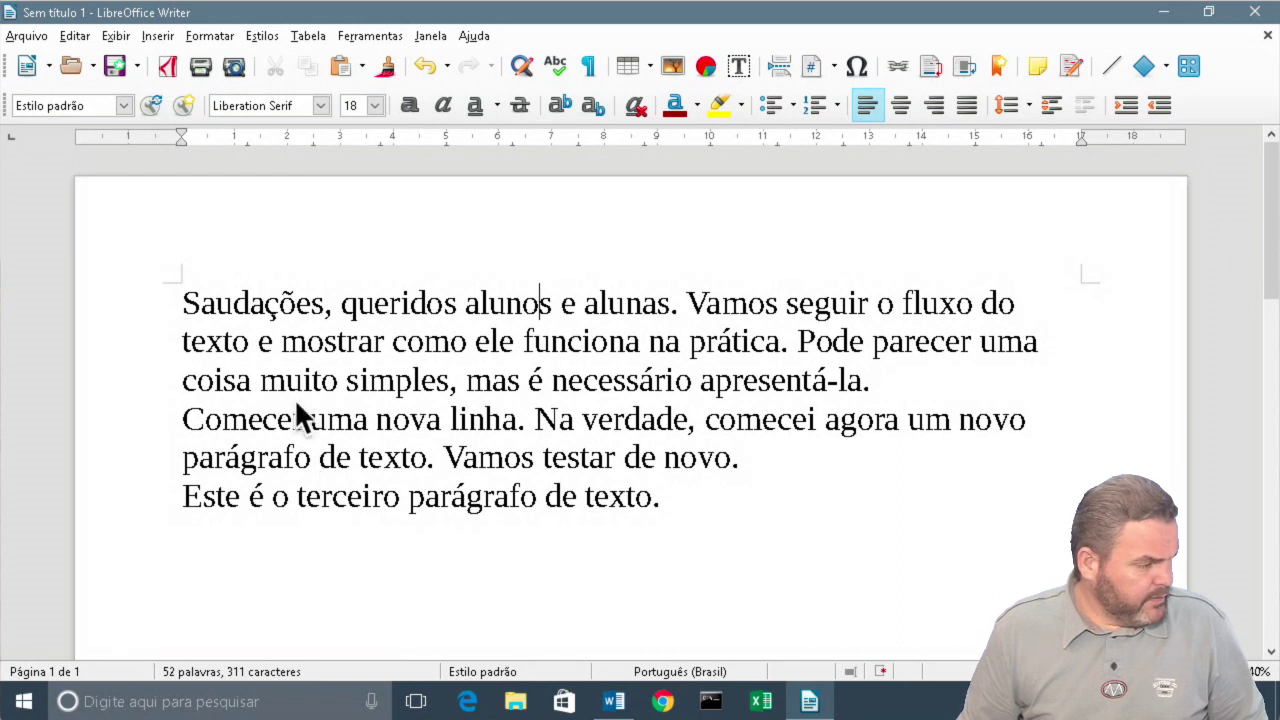
Place the cursor before "muito" in the third line and move it word by word to before the final period.
{"action": "left_click", "coordinate": [260, 380]}
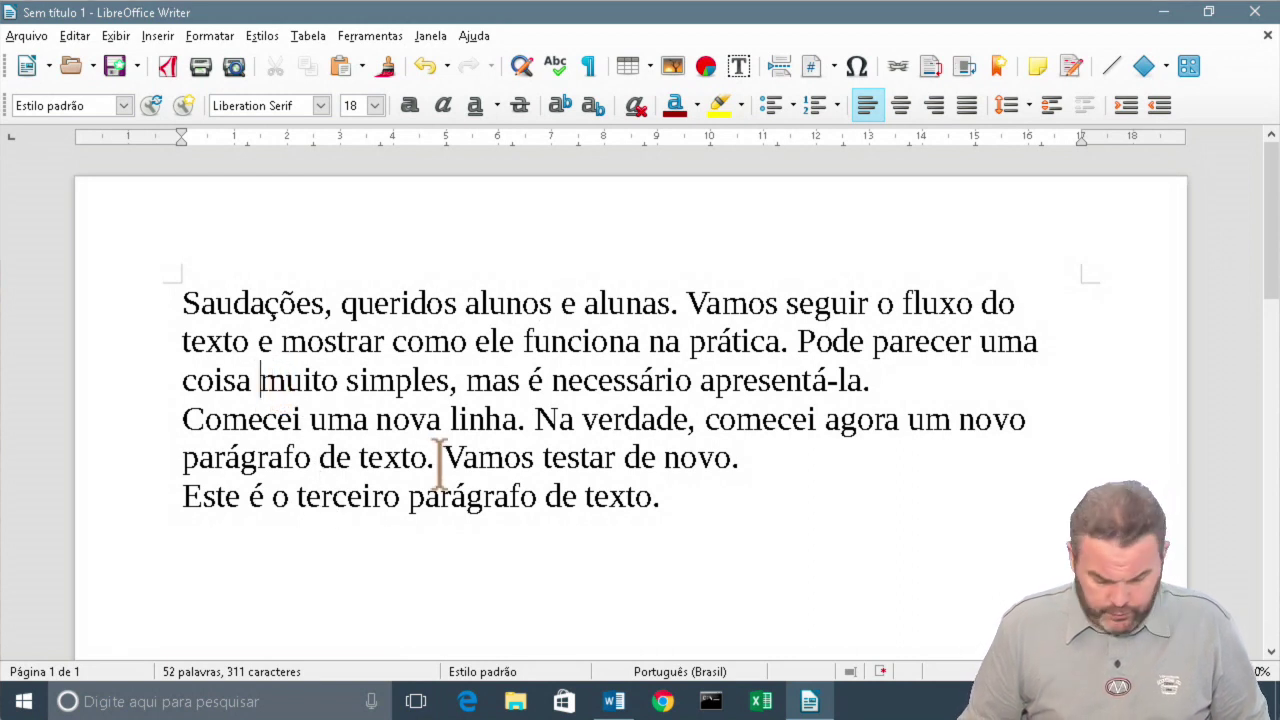
{"action": "key", "text": "ctrl+Right"}
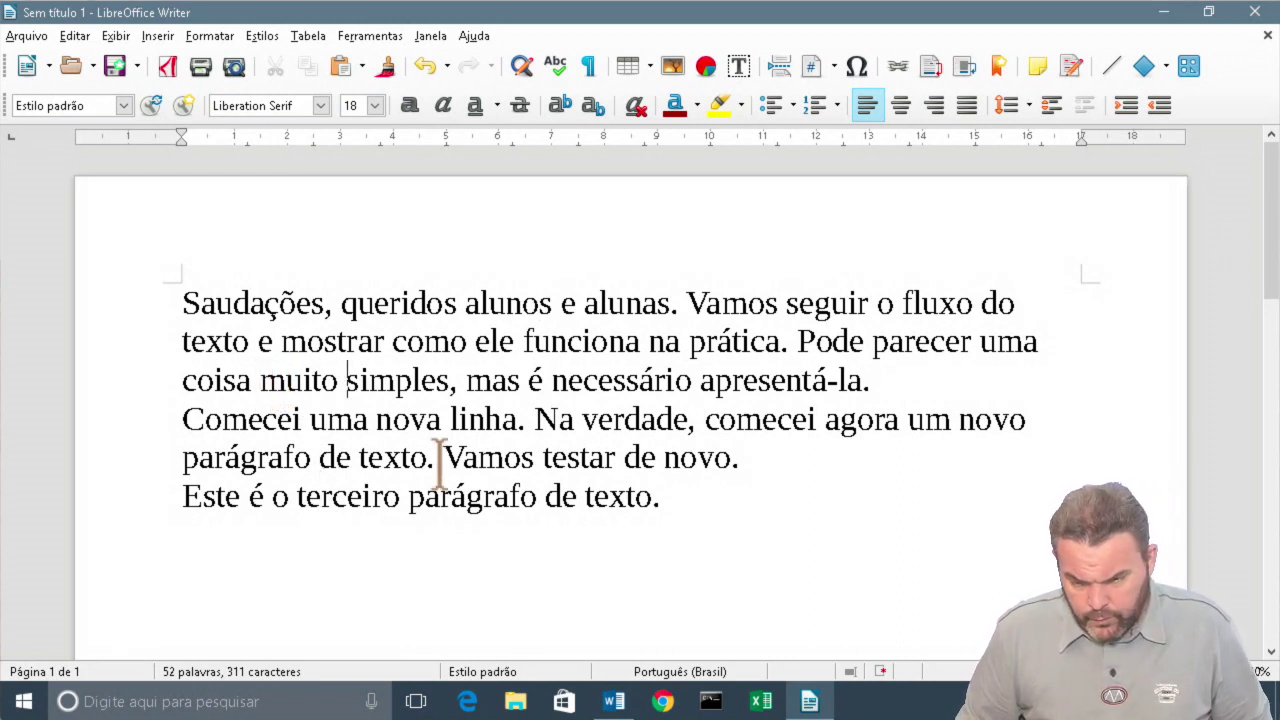
{"action": "key", "text": "ctrl+Right"}
{"action": "key", "text": "ctrl+Right"}
{"action": "key", "text": "ctrl+Right"}
{"action": "key", "text": "ctrl+Right"}
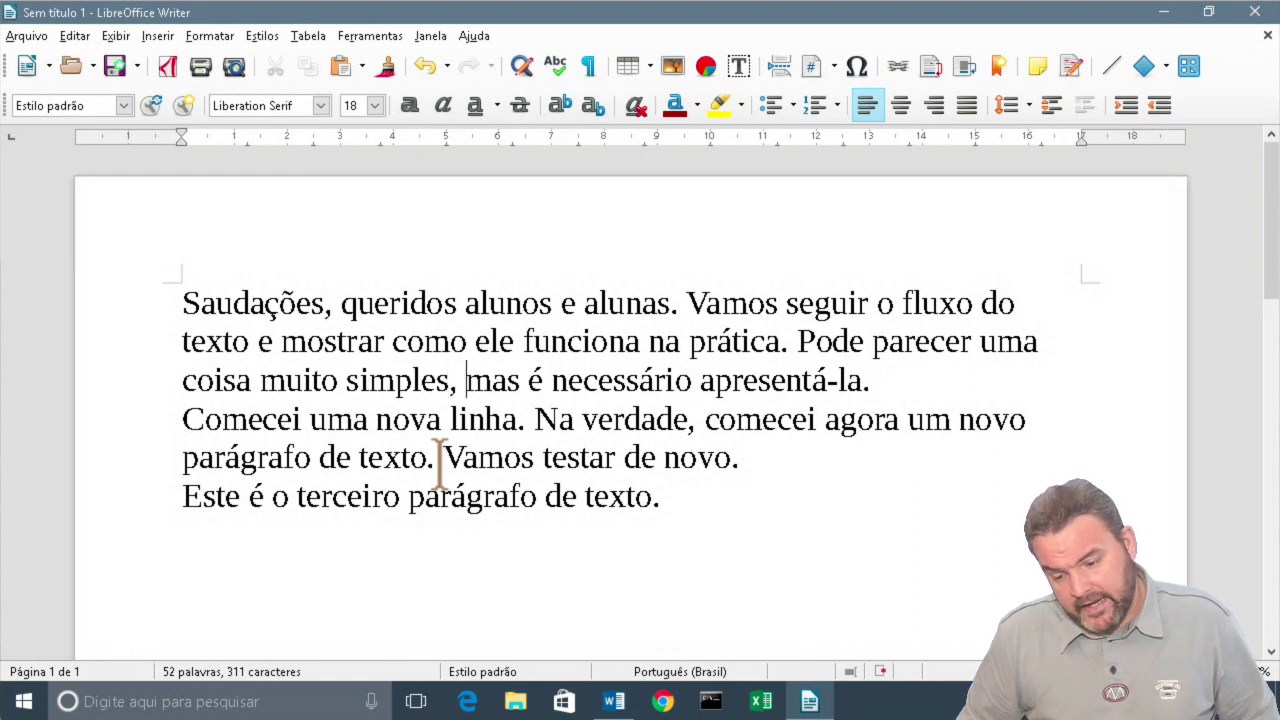
{"action": "key", "text": "ctrl+Right"}
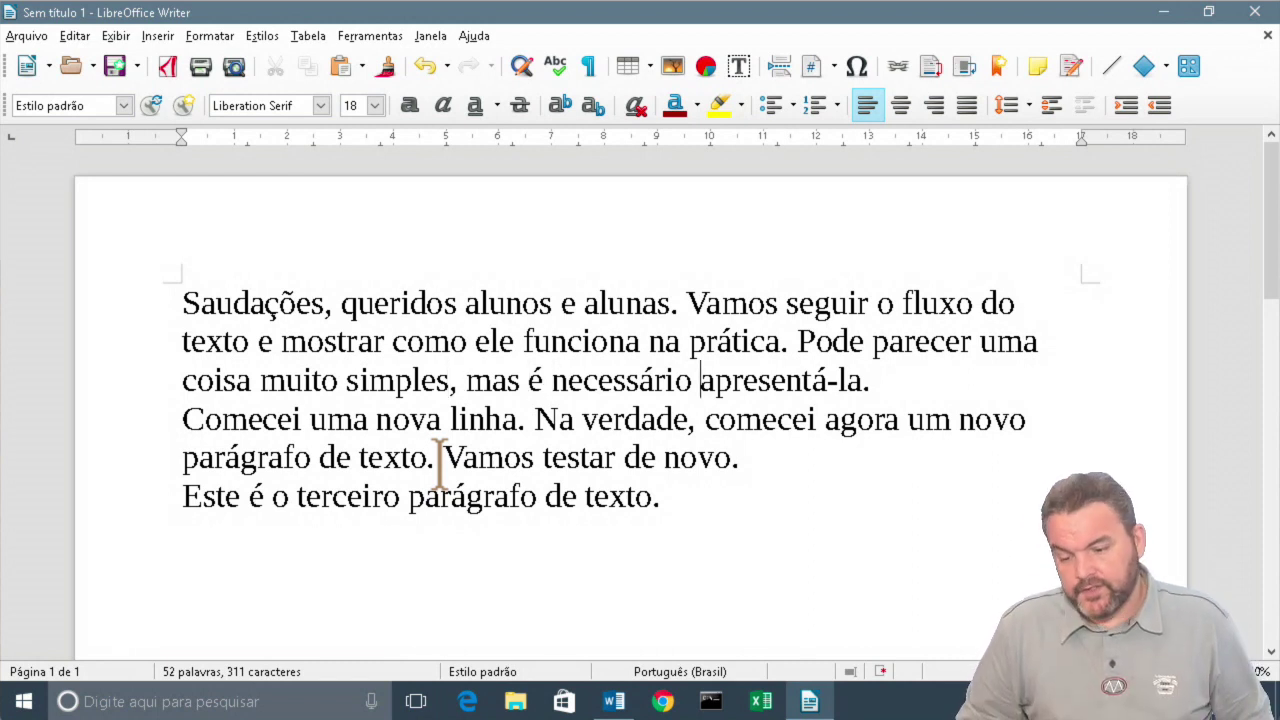
{"action": "key", "text": "ctrl+Right"}
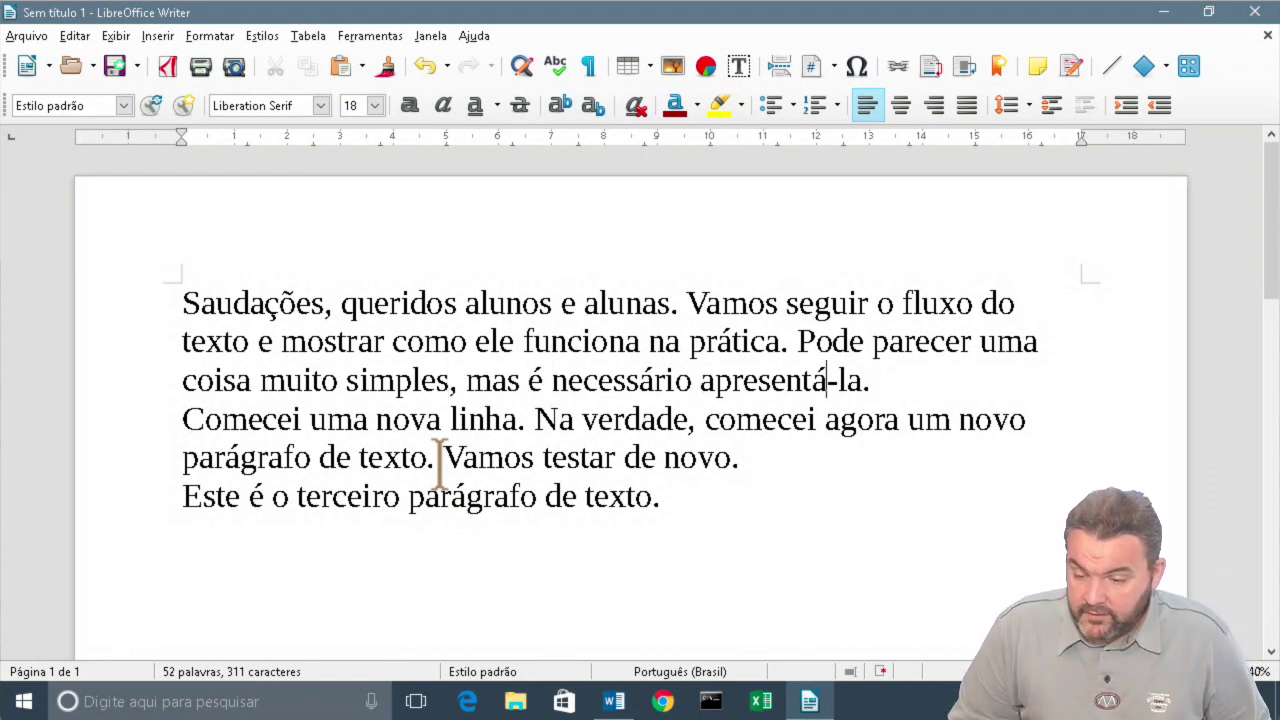
{"action": "key", "text": "ctrl+Right"}
{"action": "key", "text": "ctrl+Right"}
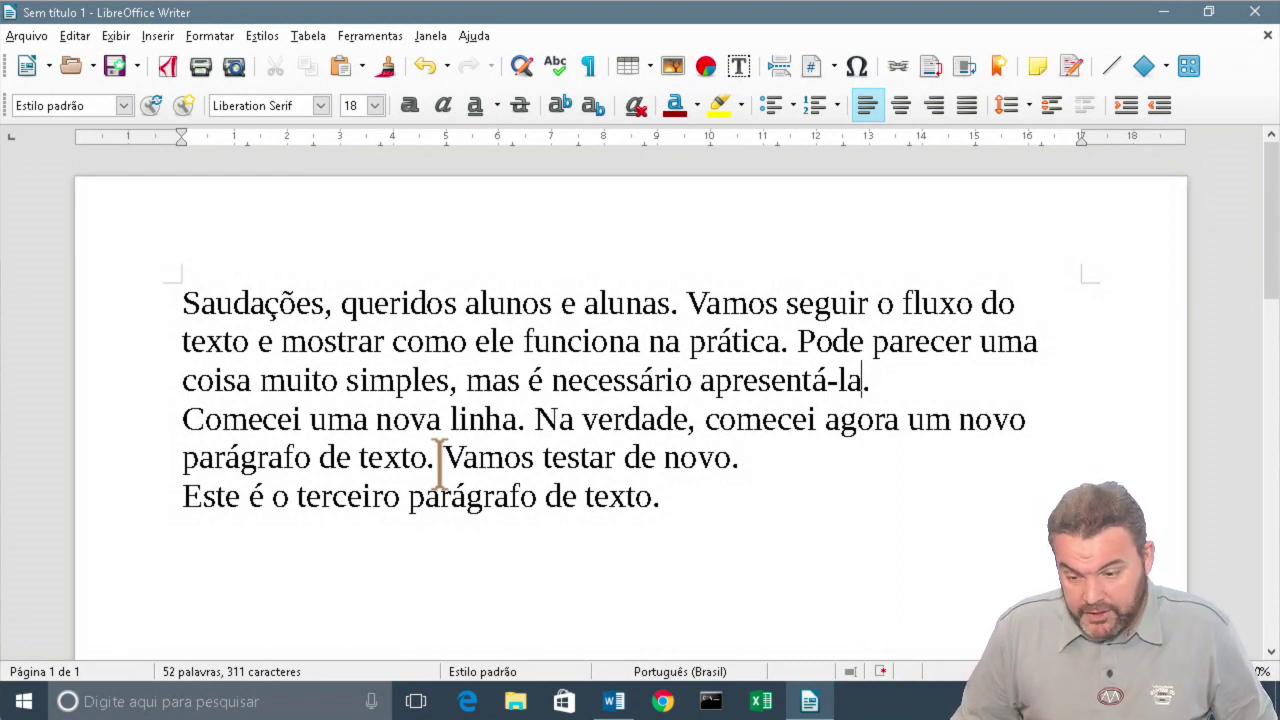
Move the cursor back word by word along the third line to before "simples".
{"action": "key", "text": "ctrl+Left"}
{"action": "key", "text": "ctrl+Left"}
{"action": "key", "text": "ctrl+Left"}
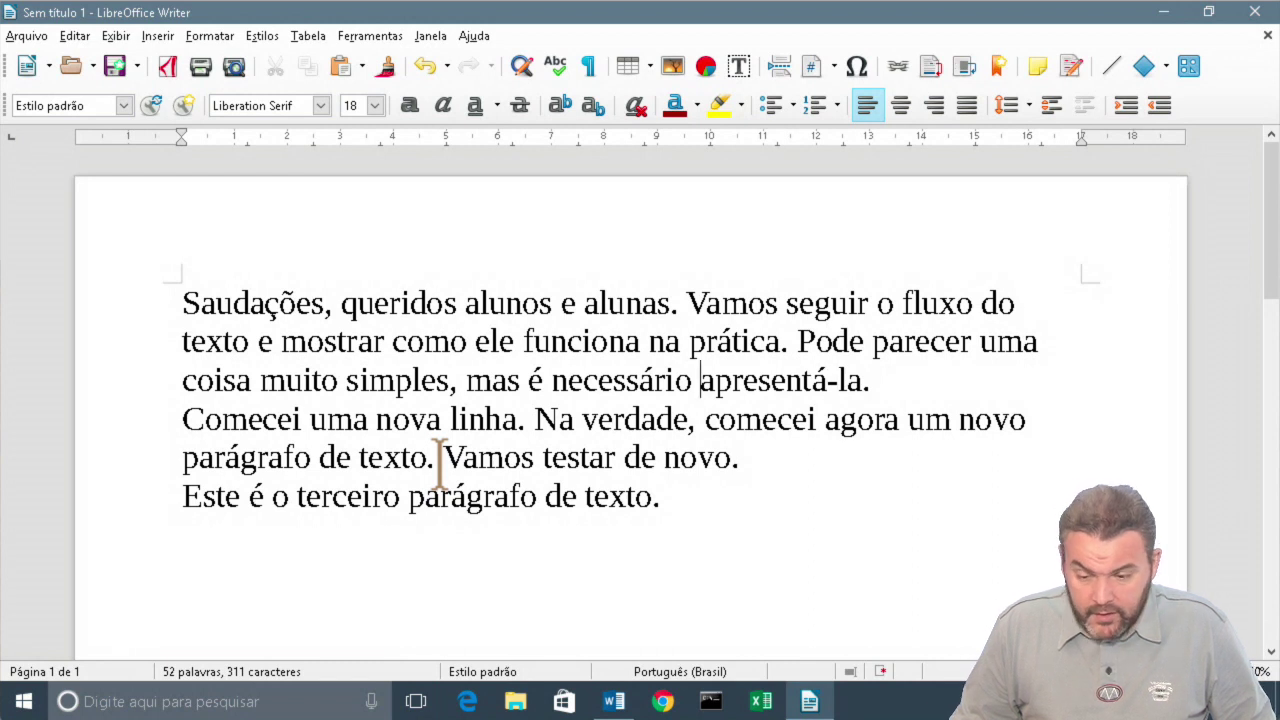
{"action": "key", "text": "ctrl+Left"}
{"action": "key", "text": "ctrl+Left"}
{"action": "key", "text": "ctrl+Left"}
{"action": "key", "text": "ctrl+Left"}
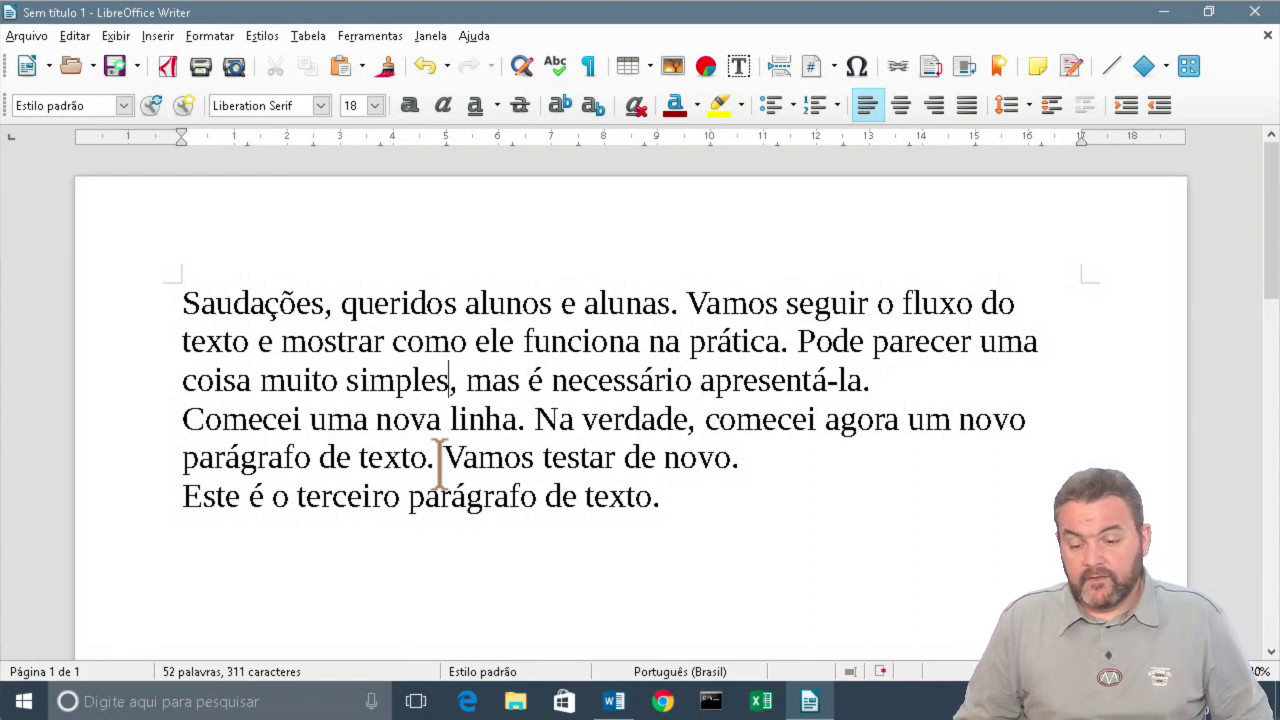
{"action": "key", "text": "ctrl+Left"}
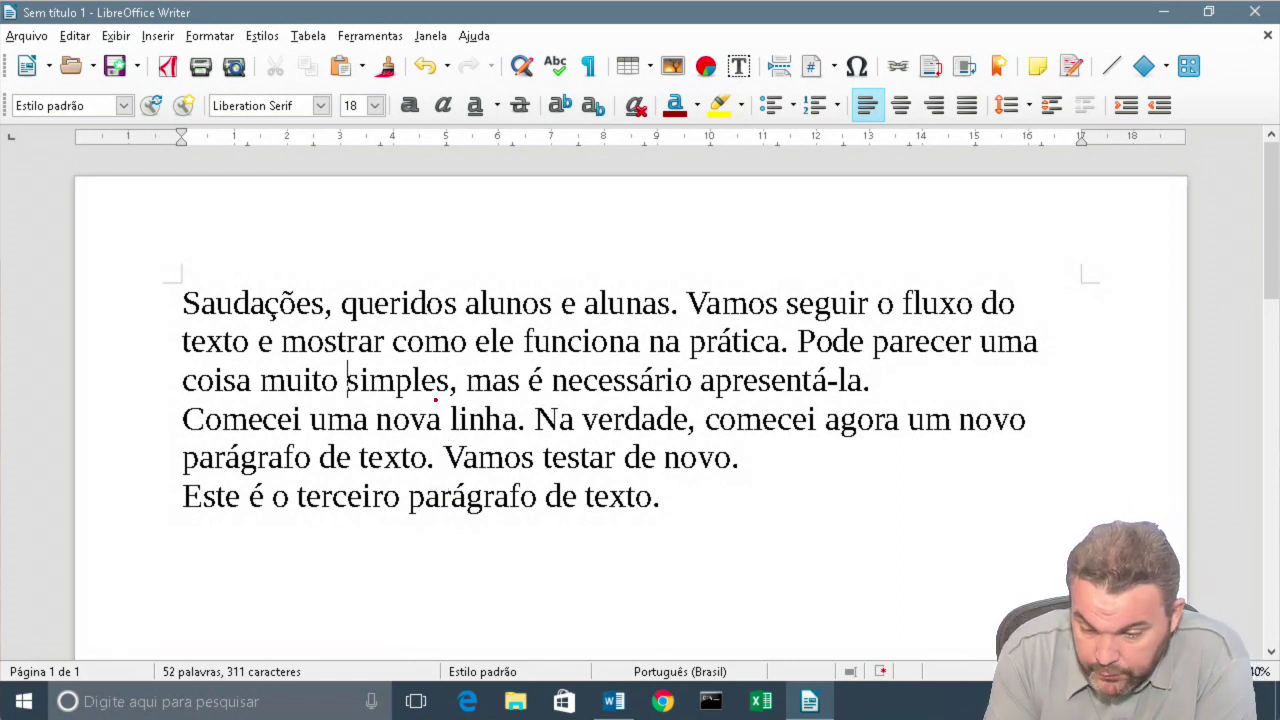
Mark the start of "simples" and its comma in red, and draw boxed "CTRL" + right arrow with a 4 above the arrow.
{"action": "mouse_move", "coordinate": [435, 399]}
{"action": "left_mouse_down"}
{"action": "mouse_move", "coordinate": [470, 396]}
{"action": "mouse_move", "coordinate": [438, 365]}
{"action": "mouse_move", "coordinate": [438, 401]}
{"action": "left_mouse_up"}
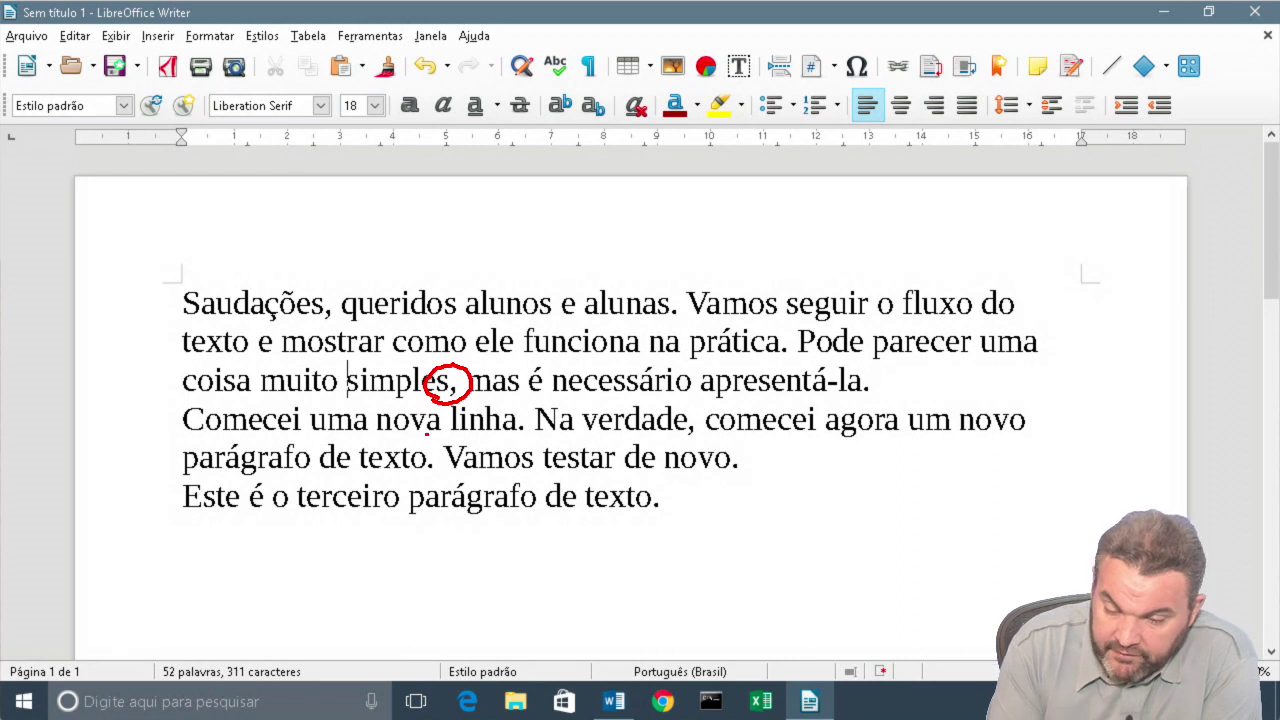
{"action": "left_click_drag", "start_coordinate": [349, 364], "coordinate": [347, 400]}
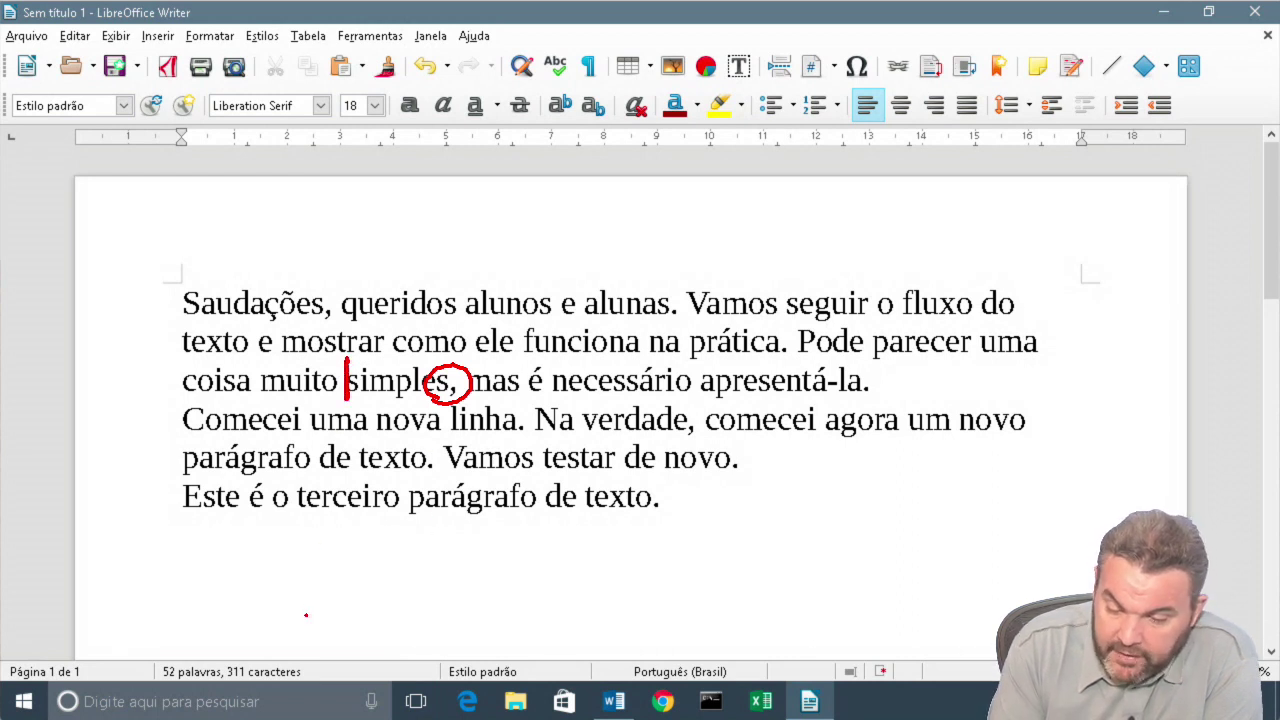
{"action": "mouse_move", "coordinate": [481, 216]}
{"action": "left_mouse_down"}
{"action": "mouse_move", "coordinate": [578, 272]}
{"action": "mouse_move", "coordinate": [480, 272]}
{"action": "mouse_move", "coordinate": [508, 255]}
{"action": "left_mouse_up"}
{"action": "mouse_move", "coordinate": [512, 244]}
{"action": "left_mouse_down"}
{"action": "mouse_move", "coordinate": [519, 254]}
{"action": "mouse_move", "coordinate": [534, 238]}
{"action": "left_mouse_up"}
{"action": "mouse_move", "coordinate": [530, 255]}
{"action": "left_mouse_down"}
{"action": "mouse_move", "coordinate": [545, 234]}
{"action": "mouse_move", "coordinate": [572, 246]}
{"action": "mouse_move", "coordinate": [626, 236]}
{"action": "left_mouse_up"}
{"action": "left_click_drag", "start_coordinate": [611, 222], "coordinate": [611, 250]}
{"action": "mouse_move", "coordinate": [690, 180]}
{"action": "left_mouse_down"}
{"action": "mouse_move", "coordinate": [676, 198]}
{"action": "mouse_move", "coordinate": [704, 197]}
{"action": "left_mouse_up"}
{"action": "mouse_move", "coordinate": [698, 186]}
{"action": "left_mouse_down"}
{"action": "mouse_move", "coordinate": [700, 208]}
{"action": "mouse_move", "coordinate": [746, 210]}
{"action": "mouse_move", "coordinate": [744, 272]}
{"action": "left_mouse_up"}
{"action": "mouse_move", "coordinate": [744, 272]}
{"action": "left_mouse_down"}
{"action": "mouse_move", "coordinate": [660, 286]}
{"action": "mouse_move", "coordinate": [656, 224]}
{"action": "left_mouse_up"}
{"action": "left_click_drag", "start_coordinate": [678, 248], "coordinate": [728, 246]}
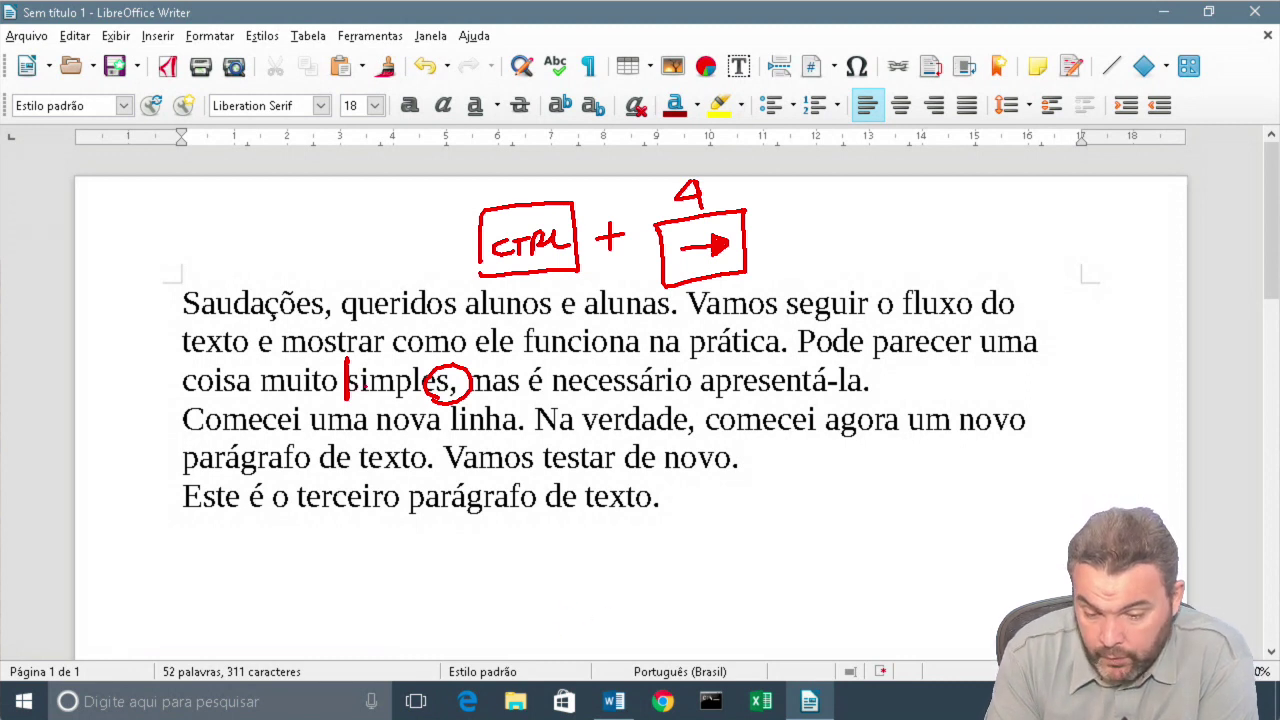
Draw the four jump arcs from "simples" to the start of "necessário", and clear all annotations.
{"action": "mouse_move", "coordinate": [348, 378]}
{"action": "left_mouse_down"}
{"action": "mouse_move", "coordinate": [446, 370]}
{"action": "mouse_move", "coordinate": [450, 392]}
{"action": "mouse_move", "coordinate": [528, 376]}
{"action": "left_mouse_up"}
{"action": "mouse_move", "coordinate": [528, 366]}
{"action": "left_mouse_down"}
{"action": "mouse_move", "coordinate": [530, 396]}
{"action": "mouse_move", "coordinate": [554, 372]}
{"action": "left_mouse_up"}
{"action": "left_click_drag", "start_coordinate": [557, 358], "coordinate": [558, 398]}
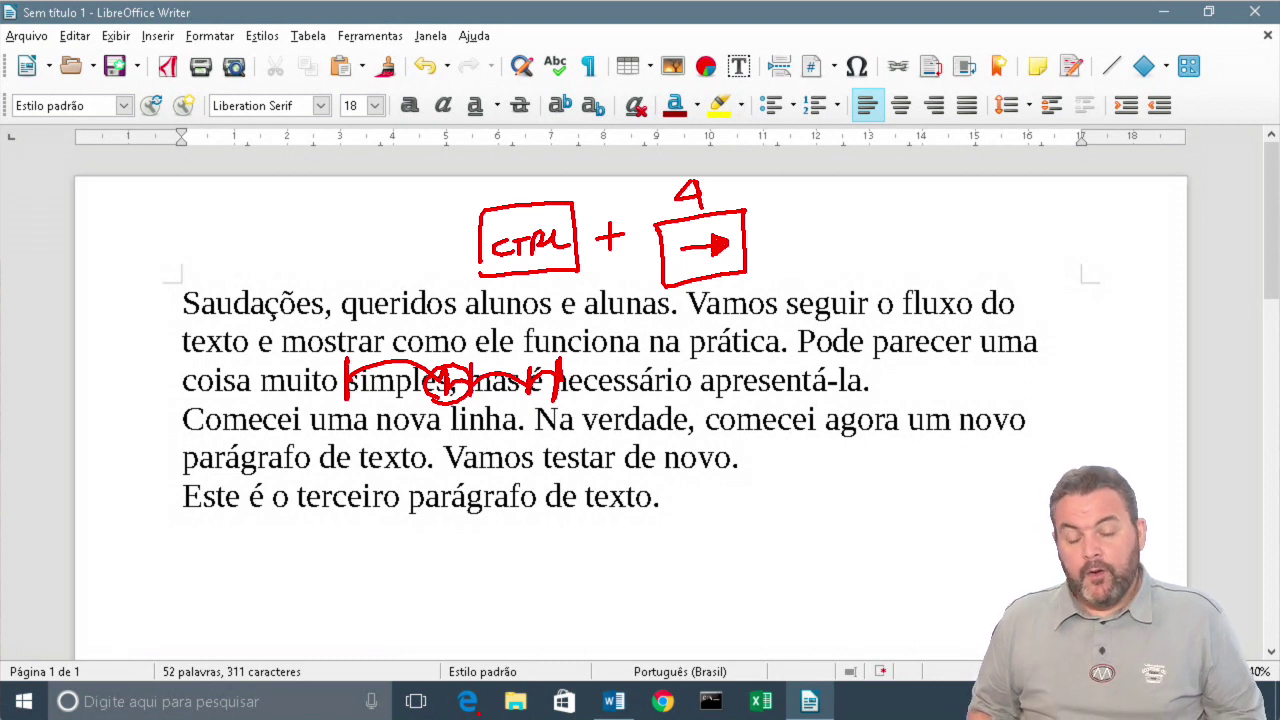
{"action": "key", "text": "Escape"}
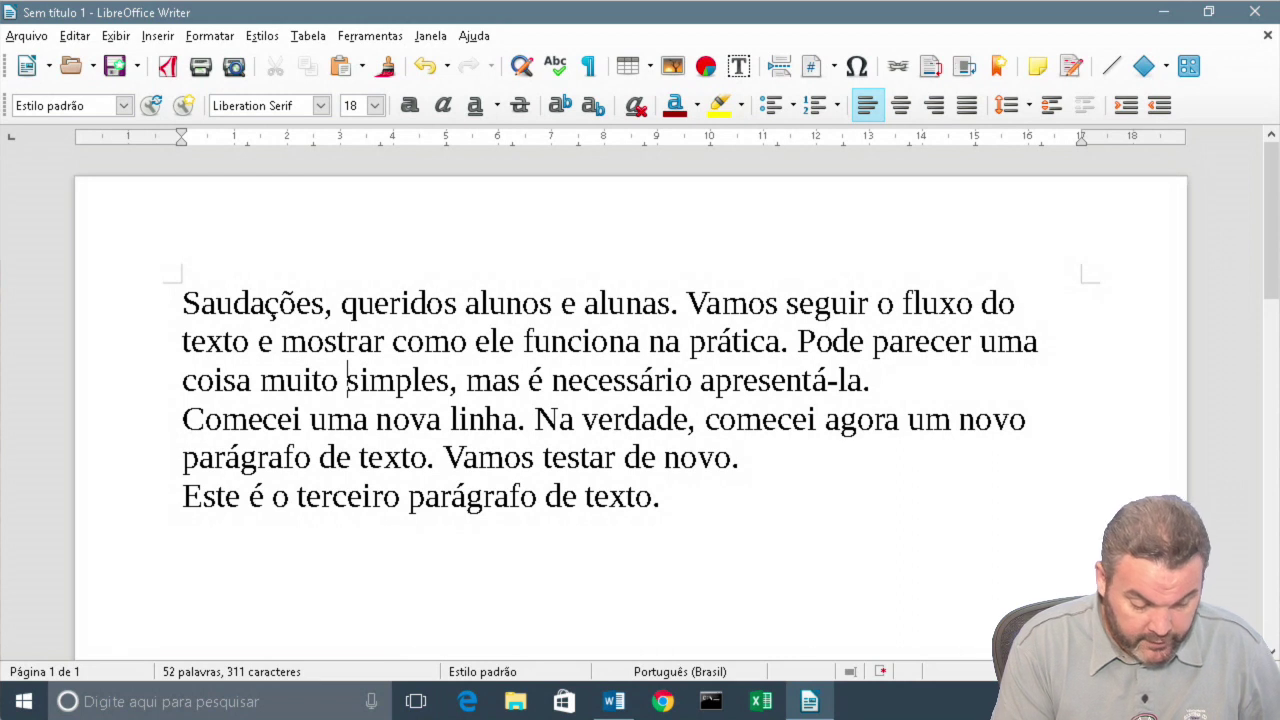
Draw a red annotation below the text showing boxed "CTRL" + boxed "HOME".
{"action": "mouse_move", "coordinate": [424, 567]}
{"action": "left_mouse_down"}
{"action": "mouse_move", "coordinate": [432, 584]}
{"action": "mouse_move", "coordinate": [502, 579]}
{"action": "mouse_move", "coordinate": [522, 594]}
{"action": "mouse_move", "coordinate": [396, 608]}
{"action": "mouse_move", "coordinate": [488, 538]}
{"action": "mouse_move", "coordinate": [520, 560]}
{"action": "mouse_move", "coordinate": [586, 562]}
{"action": "mouse_move", "coordinate": [572, 580]}
{"action": "mouse_move", "coordinate": [620, 534]}
{"action": "mouse_move", "coordinate": [737, 558]}
{"action": "mouse_move", "coordinate": [624, 607]}
{"action": "left_mouse_up"}
{"action": "mouse_move", "coordinate": [642, 558]}
{"action": "left_mouse_down"}
{"action": "mouse_move", "coordinate": [641, 586]}
{"action": "mouse_move", "coordinate": [656, 580]}
{"action": "left_mouse_up"}
{"action": "left_click_drag", "start_coordinate": [645, 571], "coordinate": [658, 568]}
{"action": "left_click_drag", "start_coordinate": [672, 566], "coordinate": [680, 584]}
{"action": "mouse_move", "coordinate": [688, 561]}
{"action": "left_mouse_down"}
{"action": "mouse_move", "coordinate": [688, 583]}
{"action": "mouse_move", "coordinate": [726, 578]}
{"action": "left_mouse_up"}
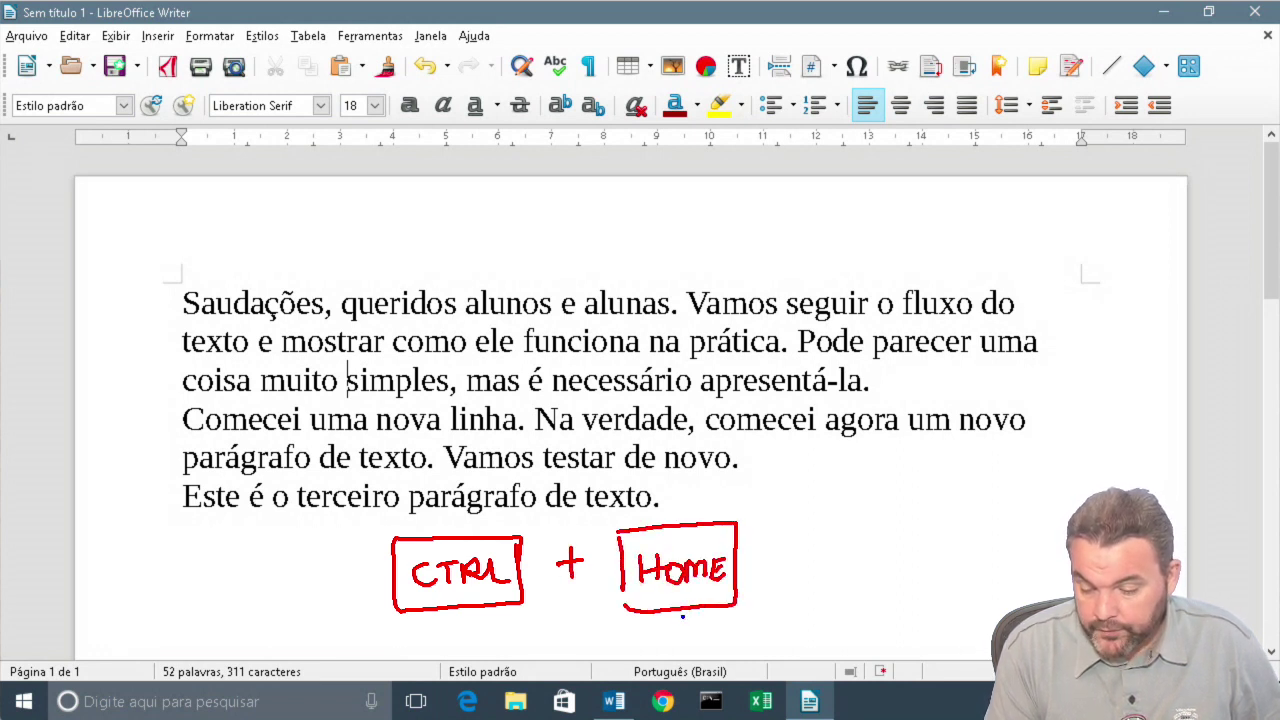
In blue, bracket "HOME", add a bracketed "END" box, and mark the start and end of the third line.
{"action": "mouse_move", "coordinate": [614, 605]}
{"action": "left_mouse_down"}
{"action": "mouse_move", "coordinate": [680, 628]}
{"action": "mouse_move", "coordinate": [758, 609]}
{"action": "left_mouse_up"}
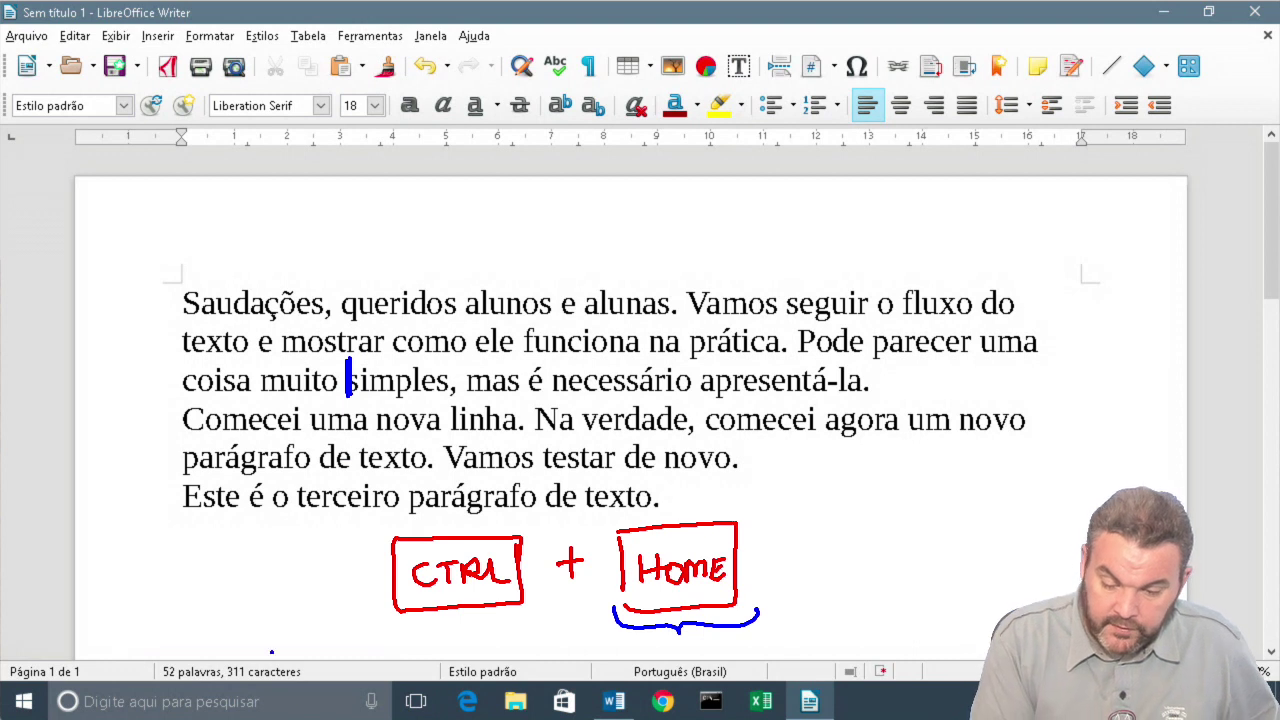
{"action": "left_click_drag", "start_coordinate": [181, 366], "coordinate": [181, 397]}
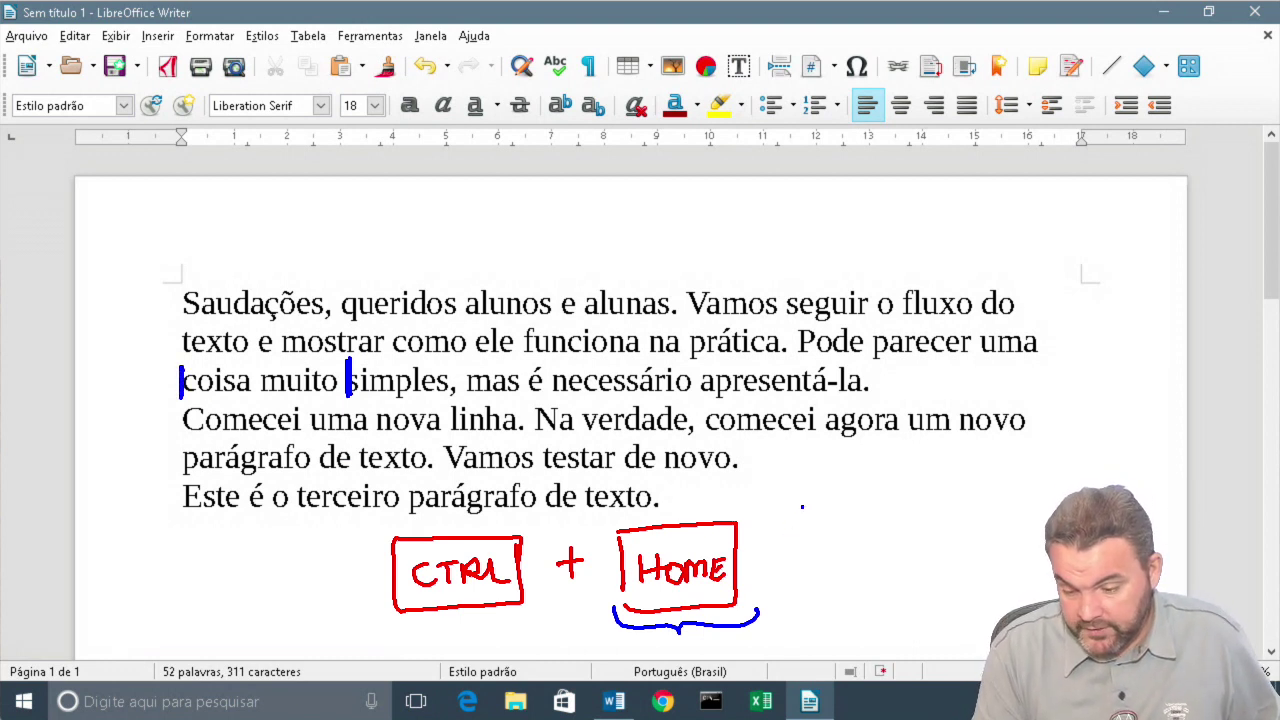
{"action": "mouse_move", "coordinate": [810, 538]}
{"action": "left_mouse_down"}
{"action": "mouse_move", "coordinate": [810, 564]}
{"action": "mouse_move", "coordinate": [832, 540]}
{"action": "mouse_move", "coordinate": [886, 548]}
{"action": "mouse_move", "coordinate": [872, 562]}
{"action": "left_mouse_up"}
{"action": "left_click_drag", "start_coordinate": [780, 516], "coordinate": [781, 596]}
{"action": "mouse_move", "coordinate": [784, 518]}
{"action": "left_mouse_down"}
{"action": "mouse_move", "coordinate": [918, 516]}
{"action": "mouse_move", "coordinate": [782, 600]}
{"action": "mouse_move", "coordinate": [850, 628]}
{"action": "mouse_move", "coordinate": [930, 598]}
{"action": "left_mouse_up"}
{"action": "left_click_drag", "start_coordinate": [877, 367], "coordinate": [880, 395]}
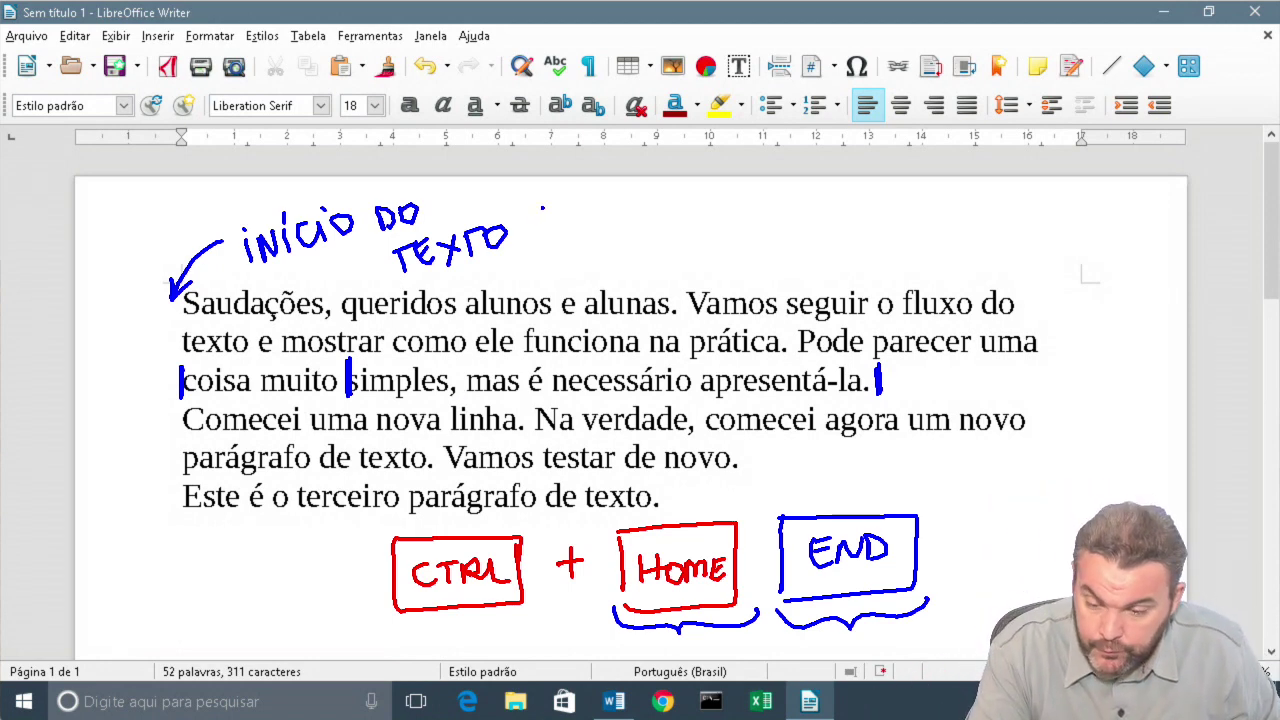
Handwrite "(ARQUIVO)" in blue after the "INÍCIO DO TEXTO" label above the first line.
{"action": "left_click_drag", "start_coordinate": [540, 210], "coordinate": [531, 250]}
{"action": "mouse_move", "coordinate": [563, 230]}
{"action": "left_mouse_down"}
{"action": "mouse_move", "coordinate": [558, 250]}
{"action": "mouse_move", "coordinate": [575, 247]}
{"action": "left_mouse_up"}
{"action": "mouse_move", "coordinate": [560, 238]}
{"action": "left_mouse_down"}
{"action": "mouse_move", "coordinate": [598, 244]}
{"action": "mouse_move", "coordinate": [606, 226]}
{"action": "mouse_move", "coordinate": [620, 238]}
{"action": "left_mouse_up"}
{"action": "mouse_move", "coordinate": [630, 218]}
{"action": "left_mouse_down"}
{"action": "mouse_move", "coordinate": [656, 236]}
{"action": "mouse_move", "coordinate": [680, 212]}
{"action": "left_mouse_up"}
{"action": "mouse_move", "coordinate": [686, 214]}
{"action": "left_mouse_down"}
{"action": "mouse_move", "coordinate": [706, 218]}
{"action": "mouse_move", "coordinate": [690, 208]}
{"action": "left_mouse_up"}
{"action": "mouse_move", "coordinate": [704, 182]}
{"action": "left_mouse_down"}
{"action": "mouse_move", "coordinate": [732, 230]}
{"action": "mouse_move", "coordinate": [720, 246]}
{"action": "left_mouse_up"}
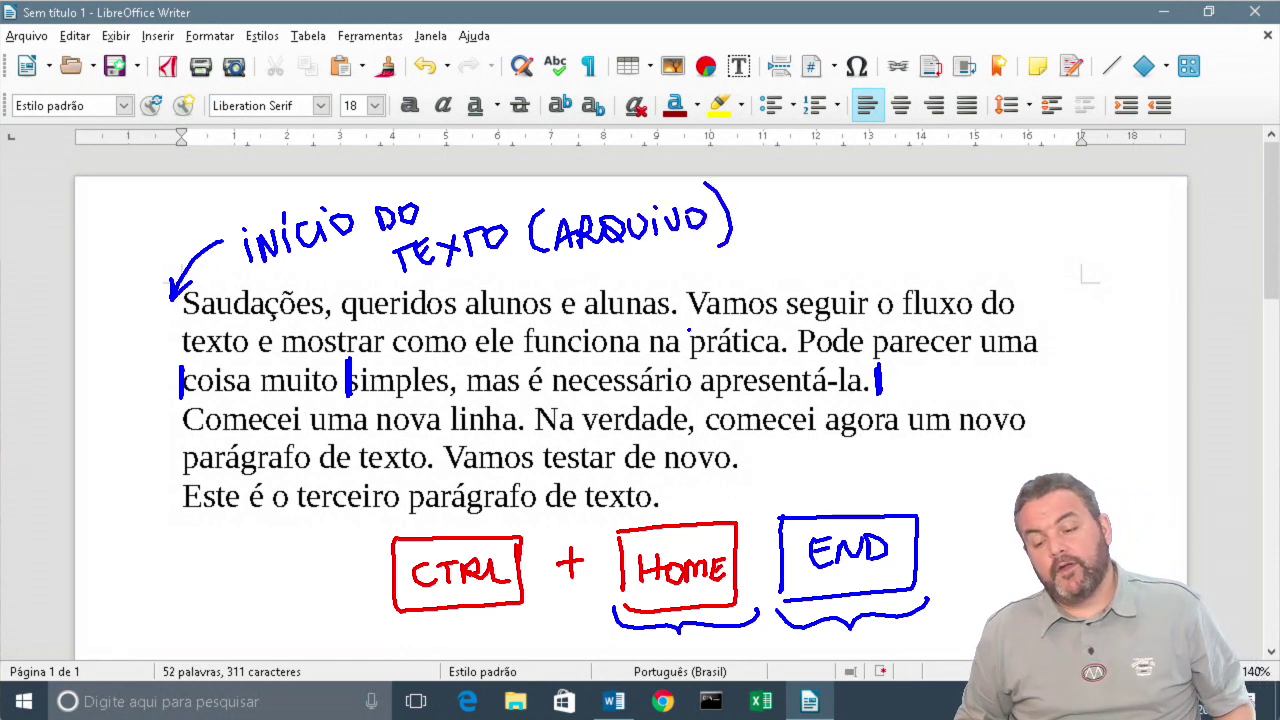
Circle the "CTRL" box in blue and draw a curved arrow from it to the "END" box.
{"action": "mouse_move", "coordinate": [488, 514]}
{"action": "left_mouse_down"}
{"action": "mouse_move", "coordinate": [372, 592]}
{"action": "mouse_move", "coordinate": [528, 566]}
{"action": "mouse_move", "coordinate": [490, 520]}
{"action": "left_mouse_up"}
{"action": "left_click_drag", "start_coordinate": [490, 522], "coordinate": [838, 500]}
{"action": "left_click_drag", "start_coordinate": [820, 505], "coordinate": [840, 494]}
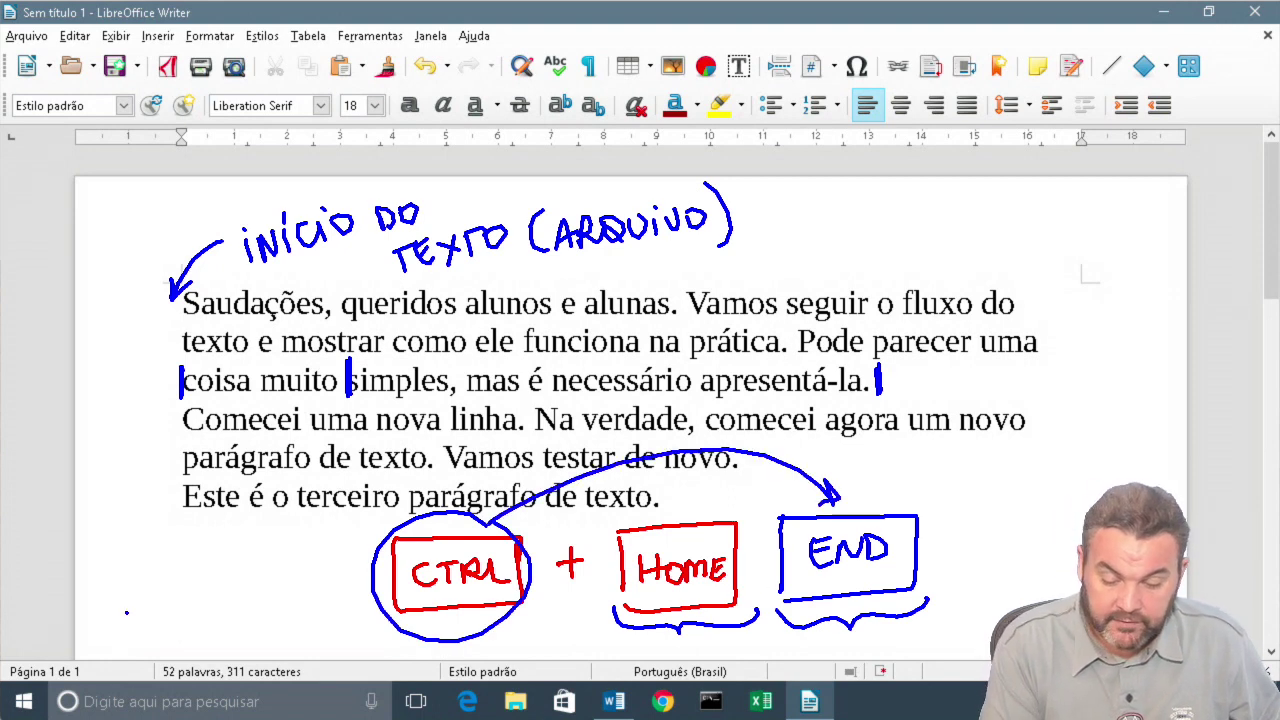
Handwrite the blue label "FINAL DO ARQUIVO." below the text, beside the circled "CTRL" box.
{"action": "left_click_drag", "start_coordinate": [126, 612], "coordinate": [130, 634]}
{"action": "mouse_move", "coordinate": [124, 610]}
{"action": "left_mouse_down"}
{"action": "mouse_move", "coordinate": [144, 604]}
{"action": "mouse_move", "coordinate": [150, 616]}
{"action": "left_mouse_up"}
{"action": "mouse_move", "coordinate": [155, 620]}
{"action": "left_mouse_down"}
{"action": "mouse_move", "coordinate": [156, 632]}
{"action": "mouse_move", "coordinate": [186, 598]}
{"action": "mouse_move", "coordinate": [230, 610]}
{"action": "left_mouse_up"}
{"action": "mouse_move", "coordinate": [202, 626]}
{"action": "left_mouse_down"}
{"action": "mouse_move", "coordinate": [206, 642]}
{"action": "mouse_move", "coordinate": [218, 636]}
{"action": "left_mouse_up"}
{"action": "mouse_move", "coordinate": [228, 620]}
{"action": "left_mouse_down"}
{"action": "mouse_move", "coordinate": [234, 666]}
{"action": "mouse_move", "coordinate": [254, 660]}
{"action": "left_mouse_up"}
{"action": "left_click_drag", "start_coordinate": [242, 654], "coordinate": [300, 648]}
{"action": "mouse_move", "coordinate": [308, 630]}
{"action": "left_mouse_down"}
{"action": "mouse_move", "coordinate": [333, 642]}
{"action": "mouse_move", "coordinate": [354, 624]}
{"action": "left_mouse_up"}
{"action": "left_click_drag", "start_coordinate": [368, 622], "coordinate": [366, 624]}
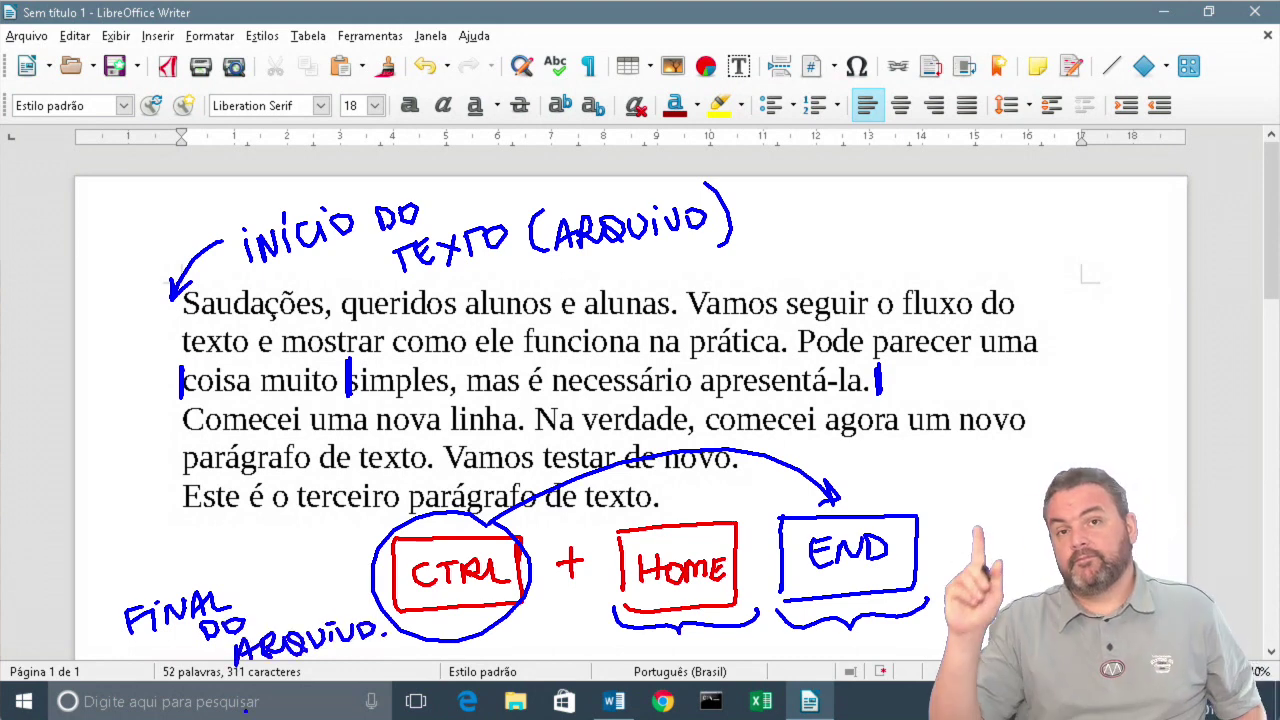